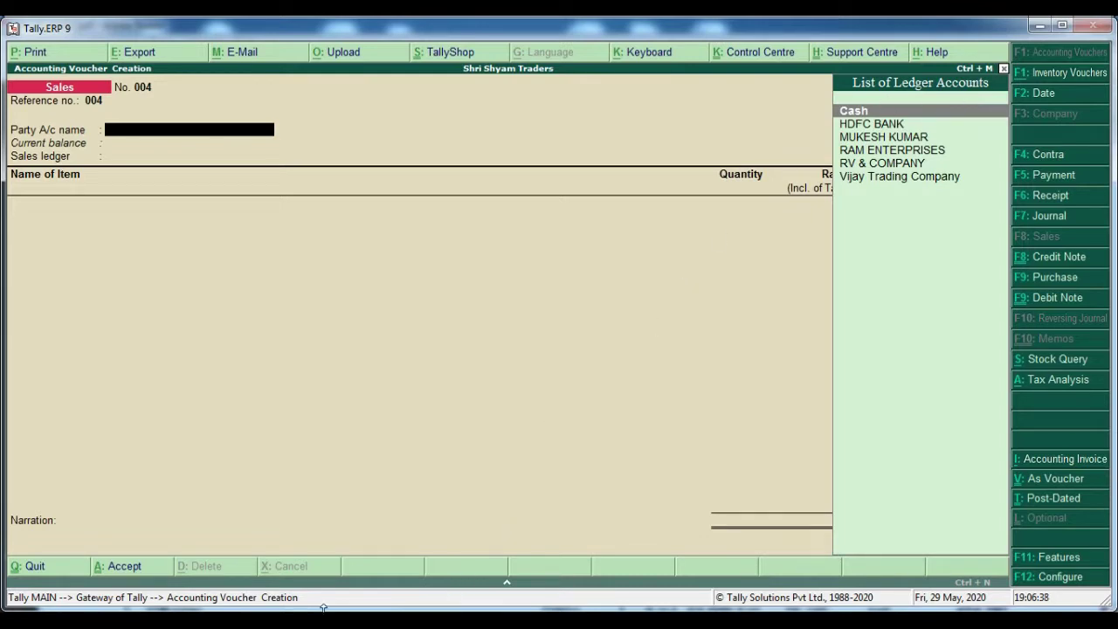
# Check the buyer on the invoice PDF and enter them as the party account (356.00 Dr).
pyautogui.hotkey('alt', 'Tab')
pyautogui.scroll(-1, 160, 354)
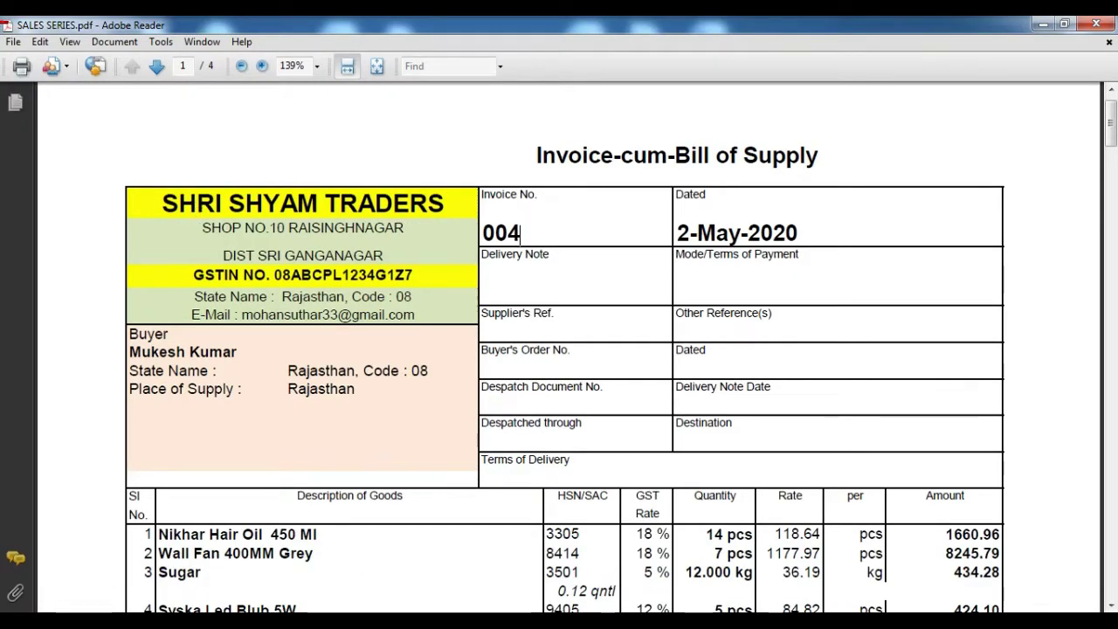
pyautogui.hotkey('alt', 'Tab')
pyautogui.write('MUK')
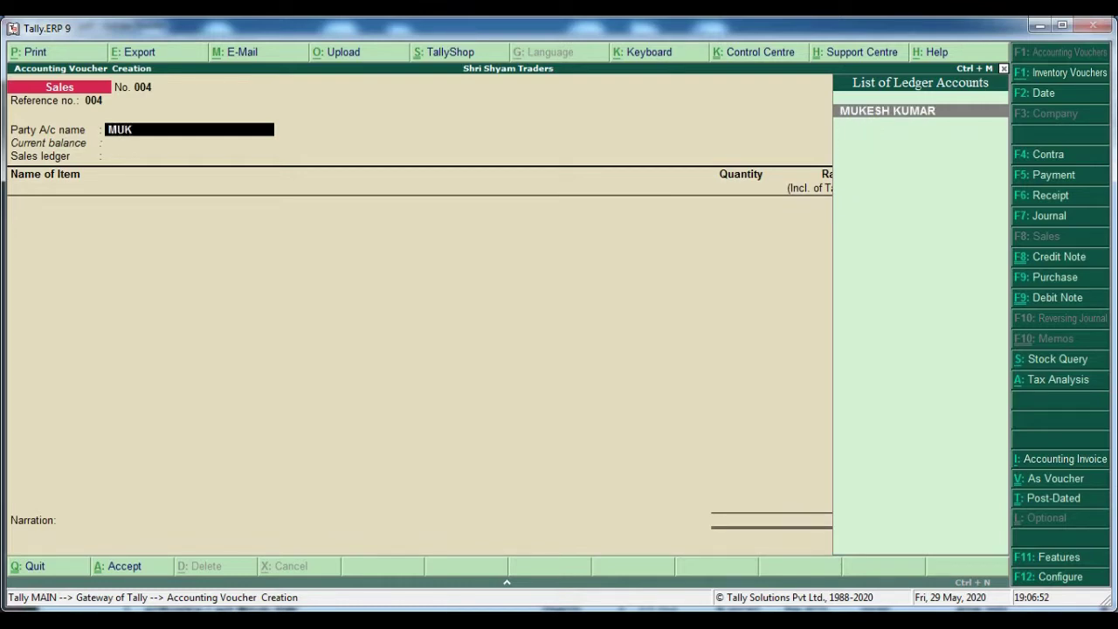
pyautogui.press('Return')
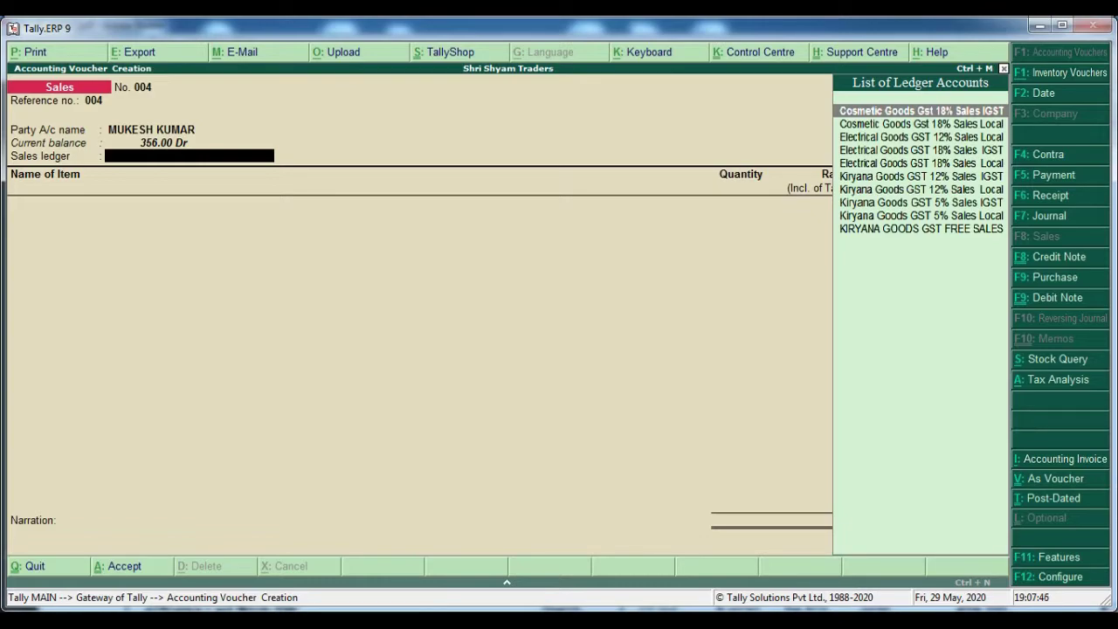
# Set 'Use common ledger account for item allocation' to No in the F12 sales invoice configuration.
pyautogui.press('F12')
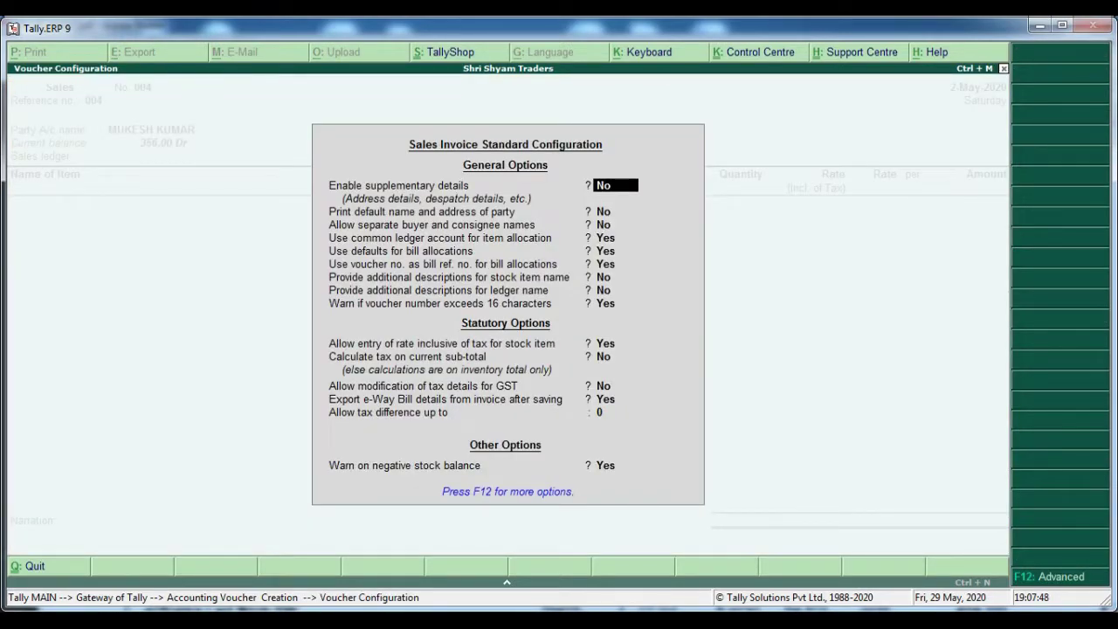
pyautogui.press('Return')
pyautogui.press('Return')
pyautogui.press('Return')
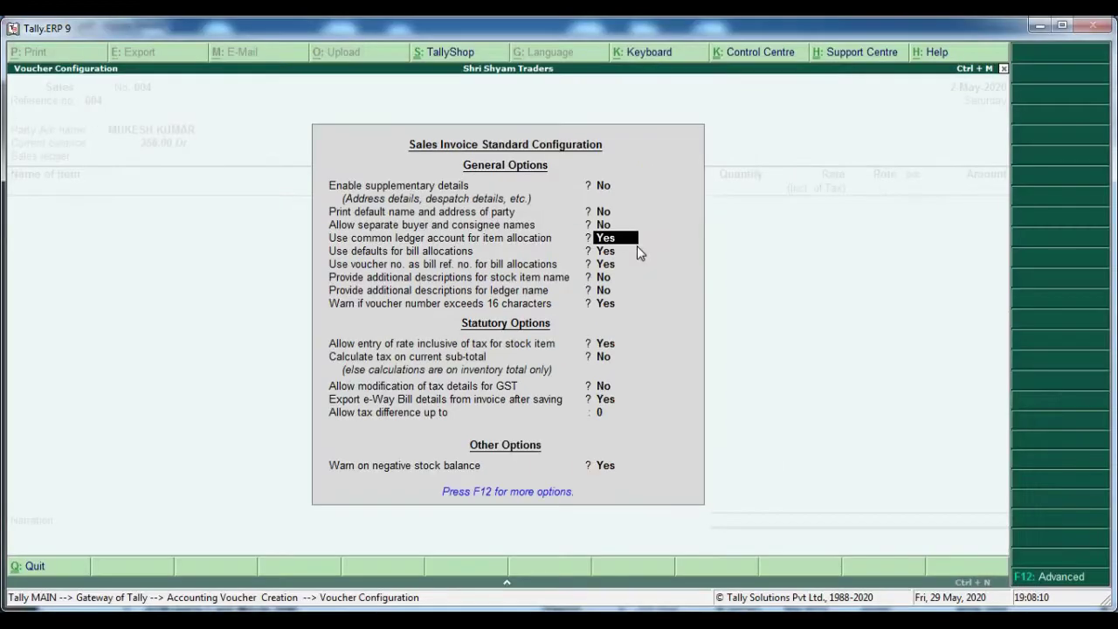
pyautogui.write('N')
pyautogui.press('Return')
pyautogui.press('Return')
pyautogui.press('Return')
pyautogui.press('Return')
pyautogui.press('Return')
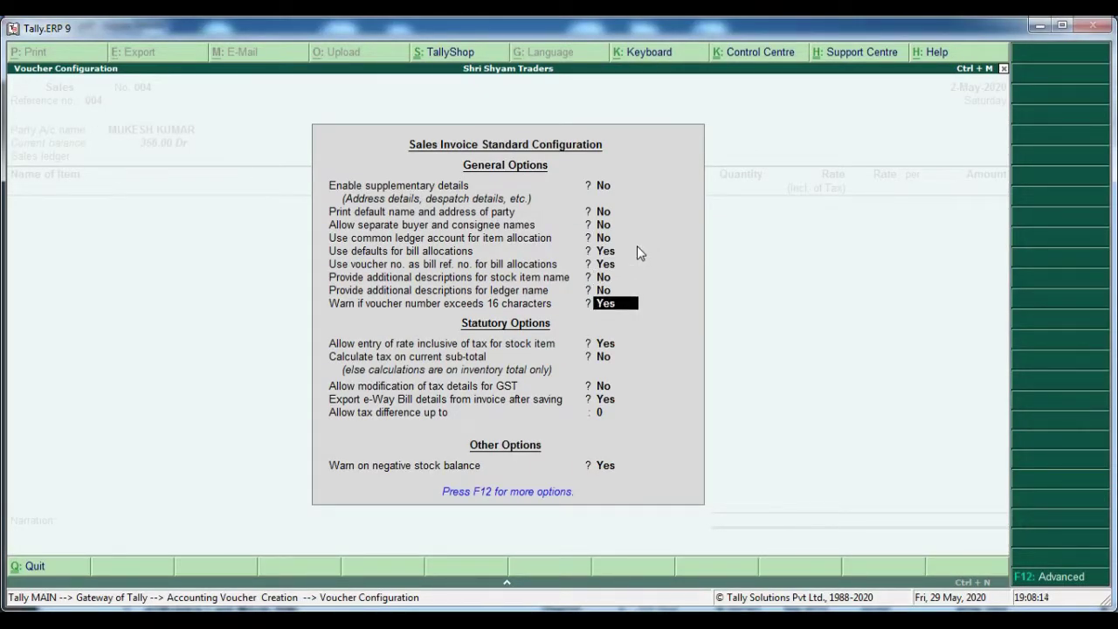
pyautogui.press('Return')
pyautogui.press('Return')
pyautogui.press('Return')
pyautogui.hotkey('ctrl', 'a')
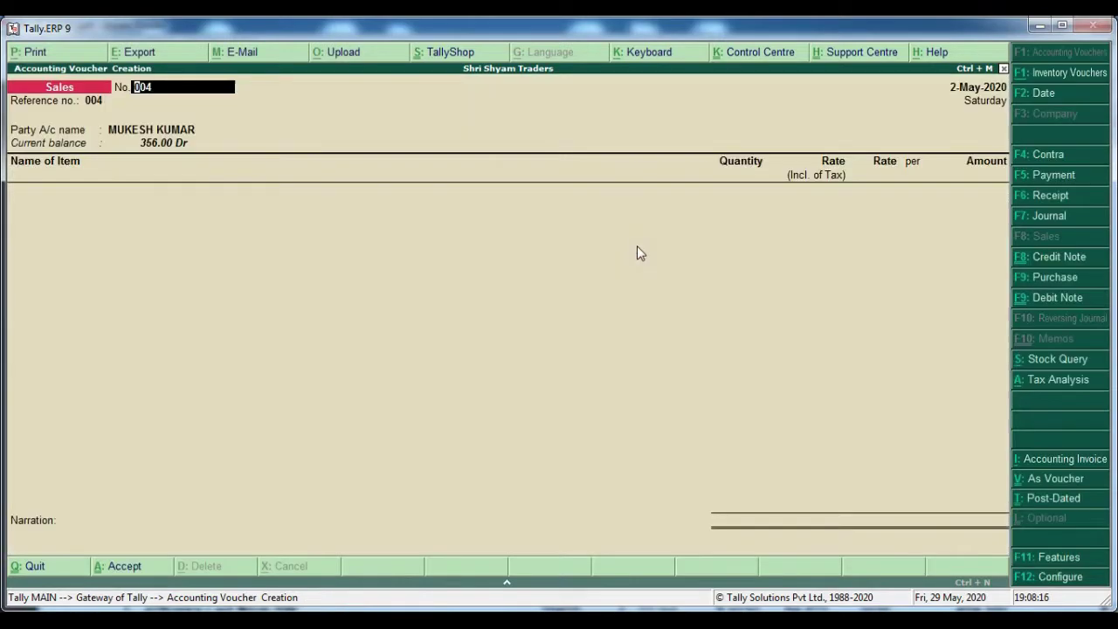
# Keep the party account and review the item list on the invoice PDF.
pyautogui.press('Return')
pyautogui.press('Return')
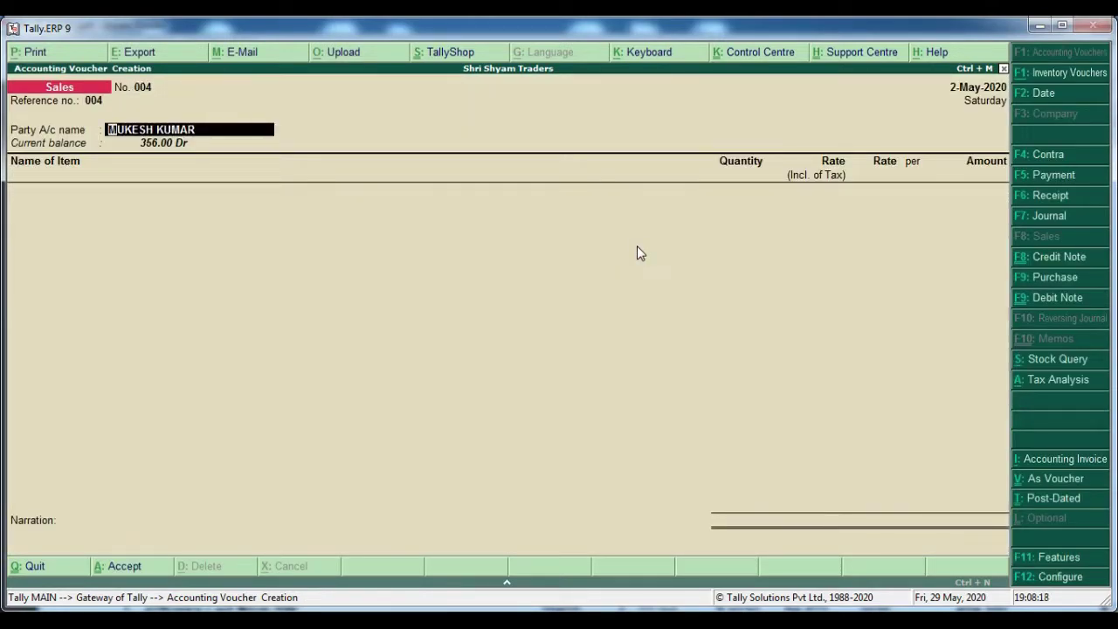
pyautogui.press('Return')
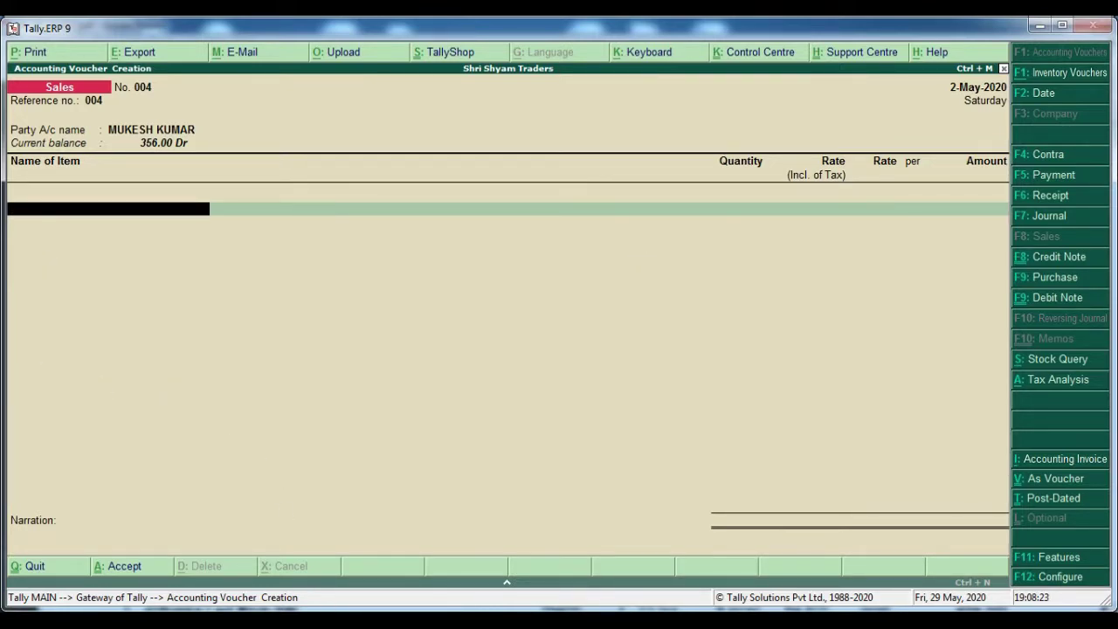
pyautogui.hotkey('alt', 'Tab')
pyautogui.scroll(-6, 321, 480)
pyautogui.scroll(-3, 317, 417)
pyautogui.scroll(1, 248, 246)
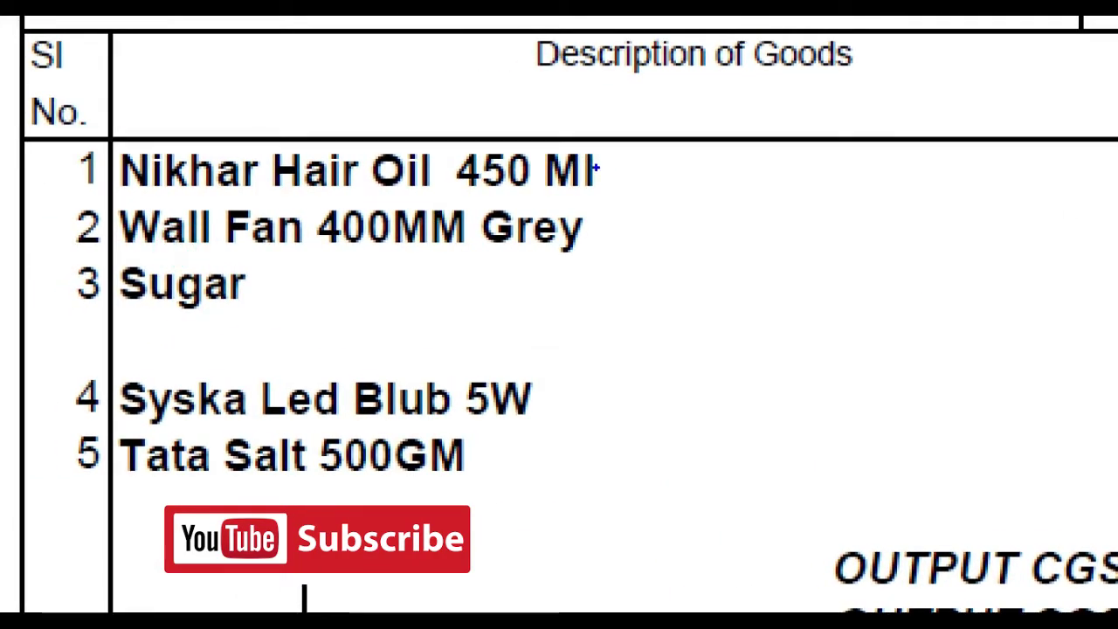
pyautogui.hotkey('alt', 'Tab')
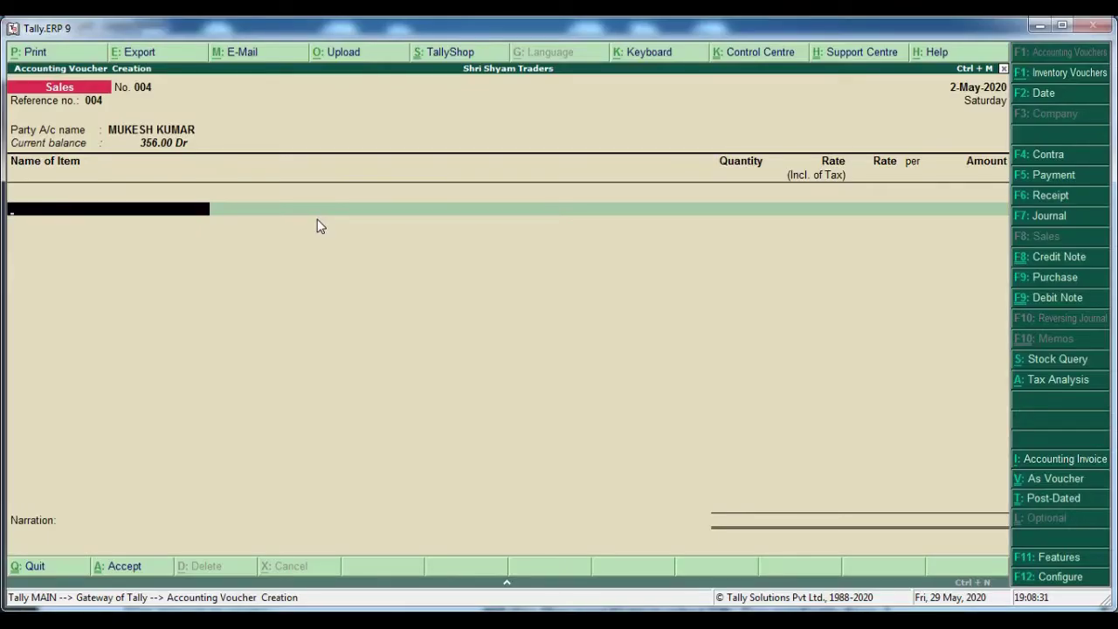
# Add Nikhar Hair Oil 450 Ml as the first item with quantity 14 pcs.
pyautogui.write('NIK')
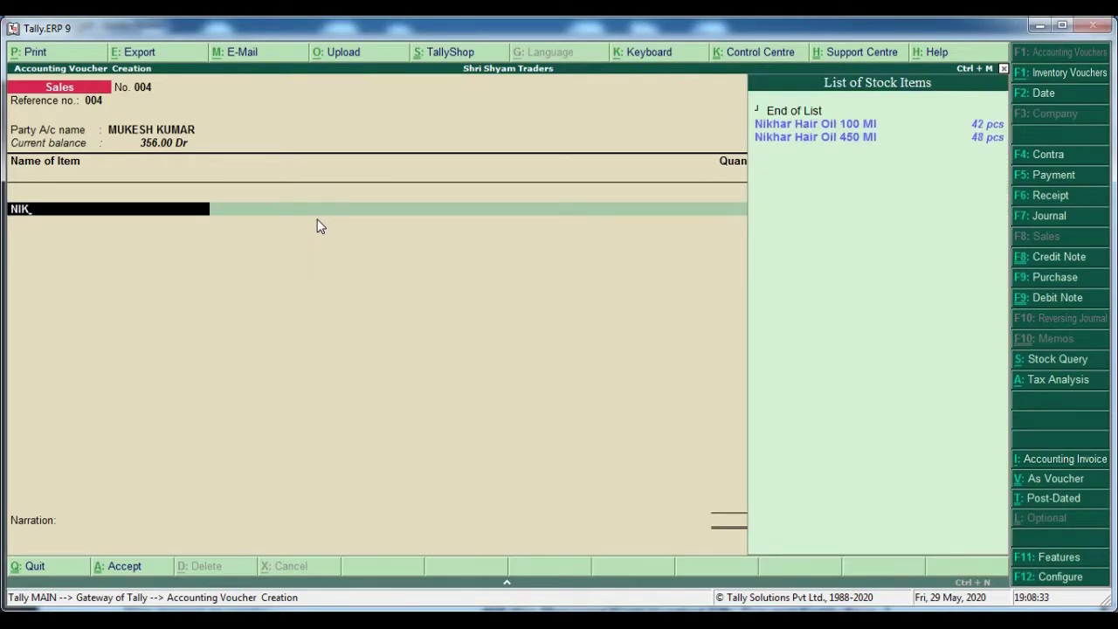
pyautogui.press('Down')
pyautogui.press('Down')
pyautogui.press('Return')
pyautogui.hotkey('alt', 'Tab')
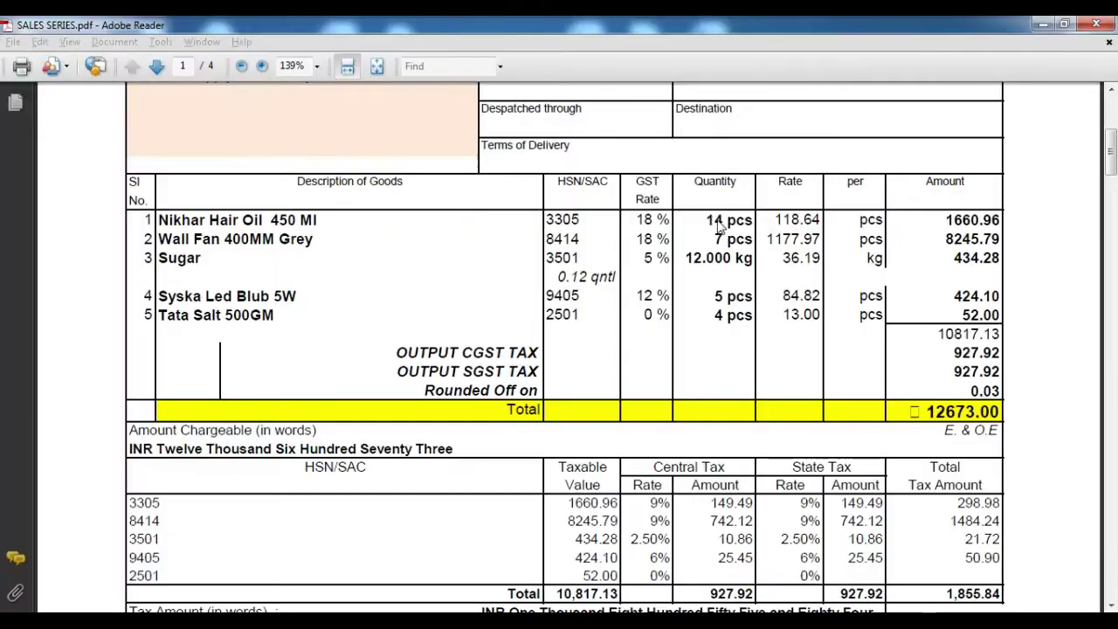
pyautogui.hotkey('alt', 'Tab')
pyautogui.write('14')
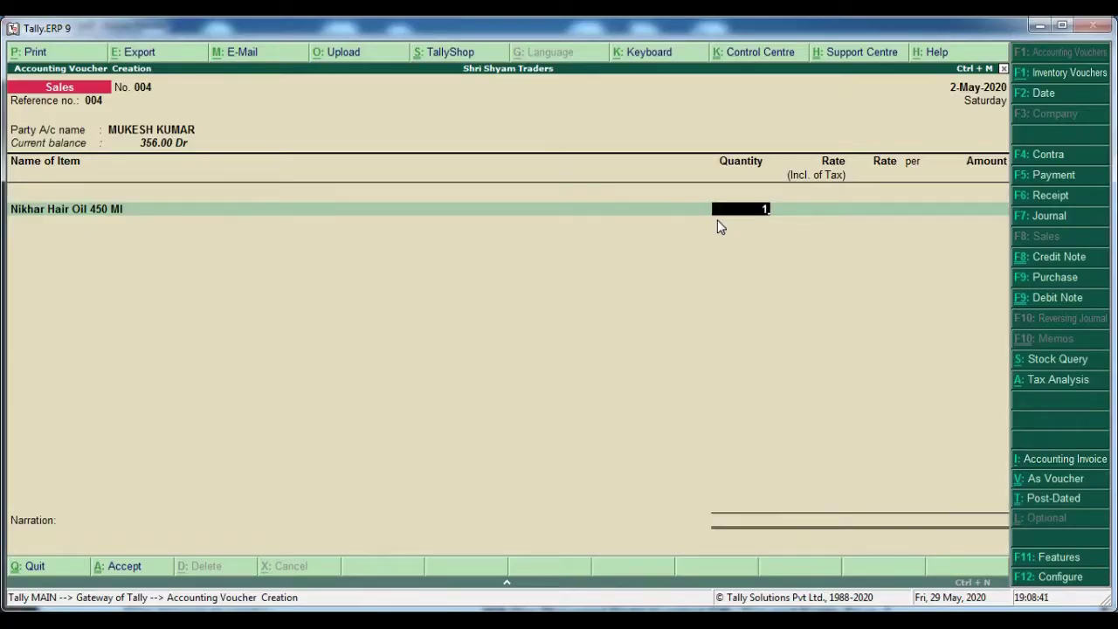
pyautogui.press('Return')
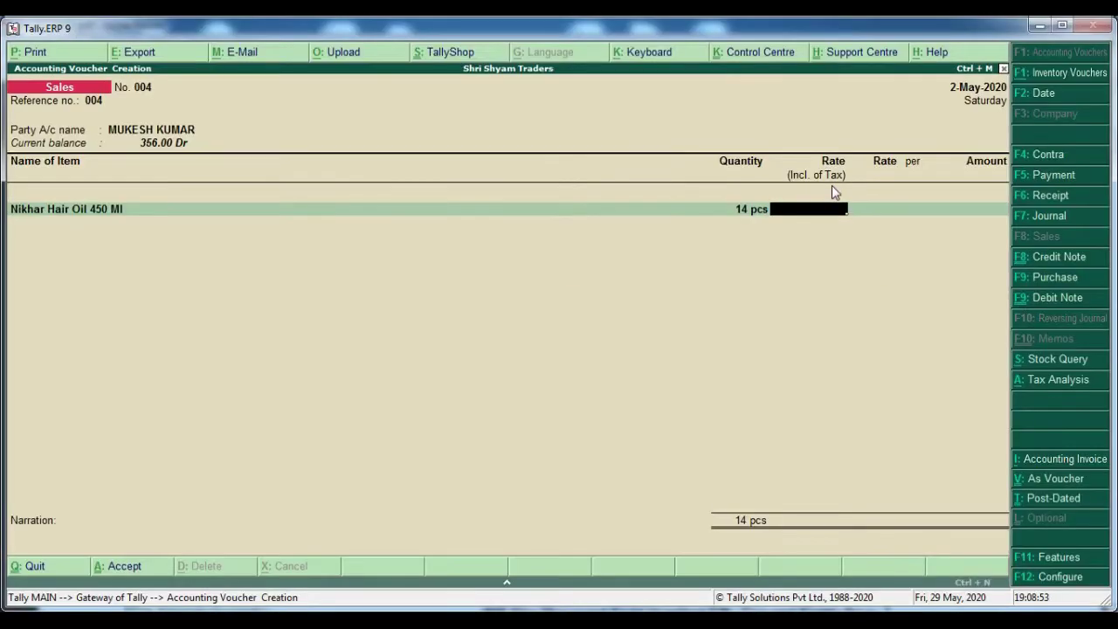
# Enter the hair oil's exclusive rate of 118.64 per pcs and accept the 1,660.96 amount.
pyautogui.hotkey('alt', 'Tab')
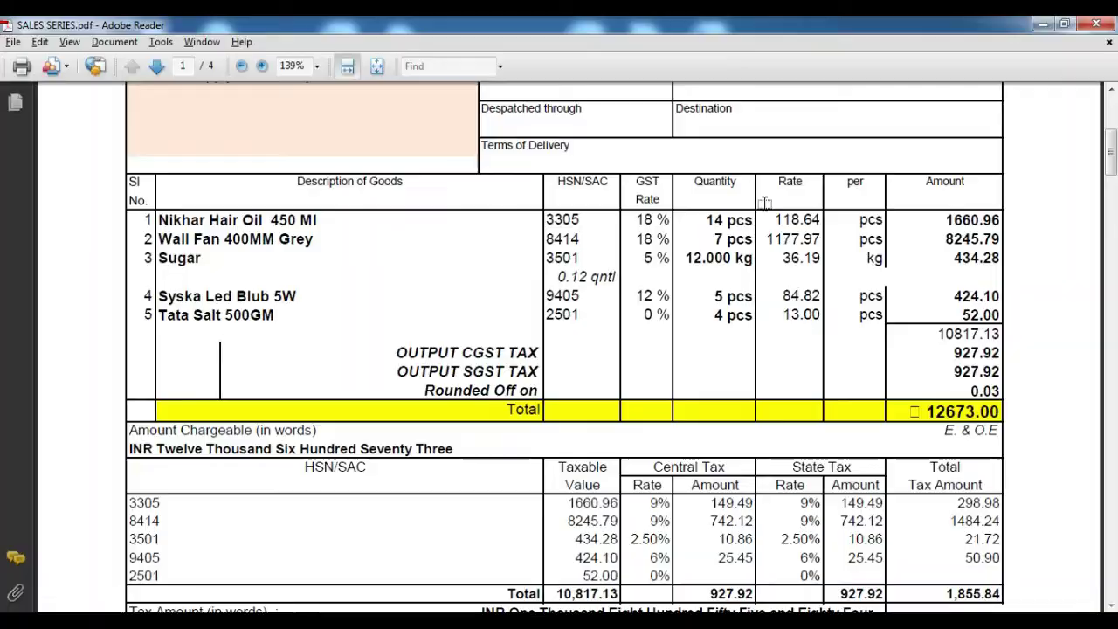
pyautogui.hotkey('alt', 'Tab')
pyautogui.press('Return')
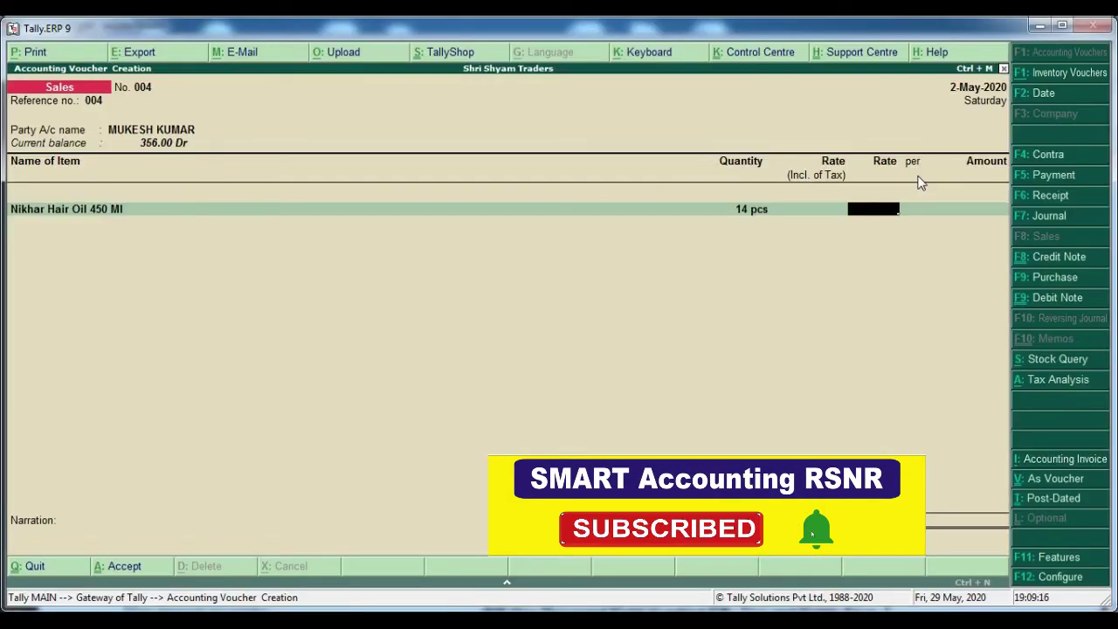
pyautogui.write('118.64')
pyautogui.press('Return')
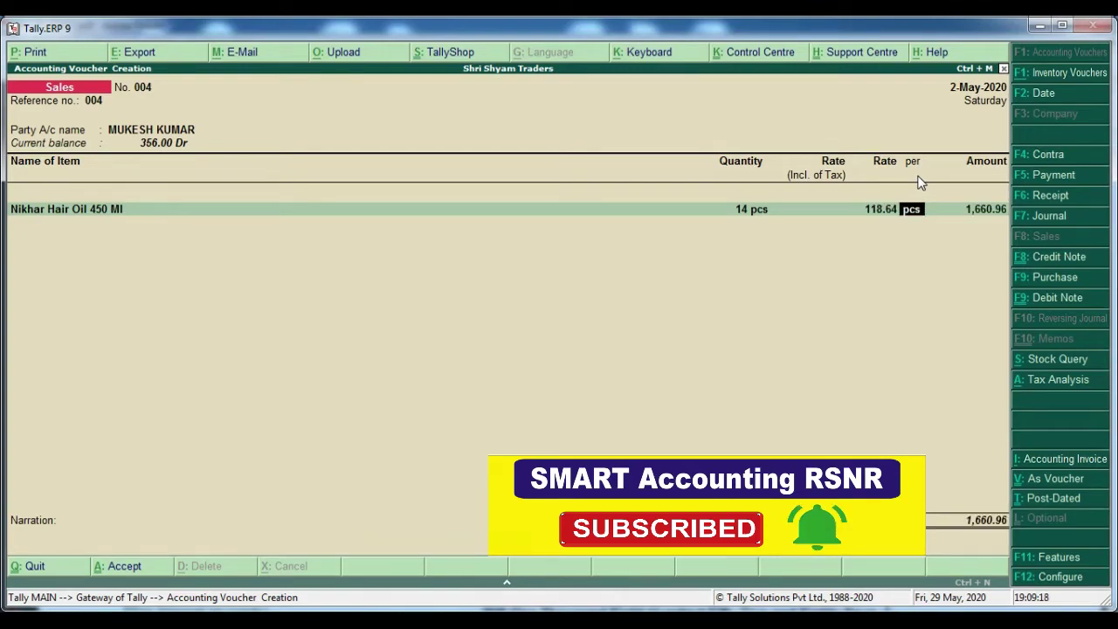
pyautogui.press('Return')
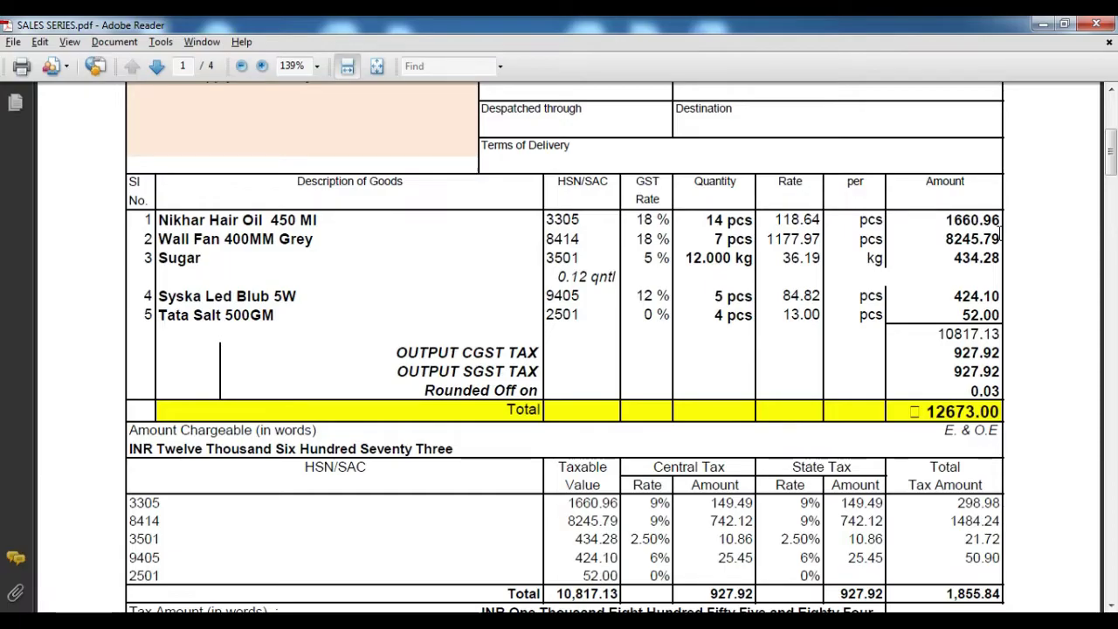
pyautogui.hotkey('alt', 'Tab')
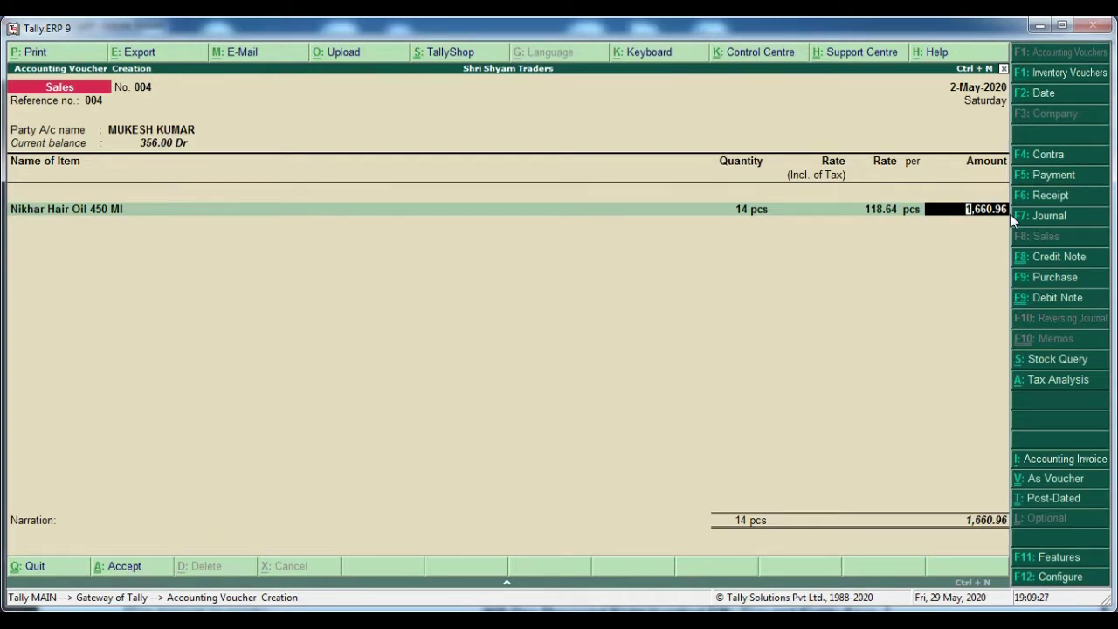
pyautogui.press('Return')
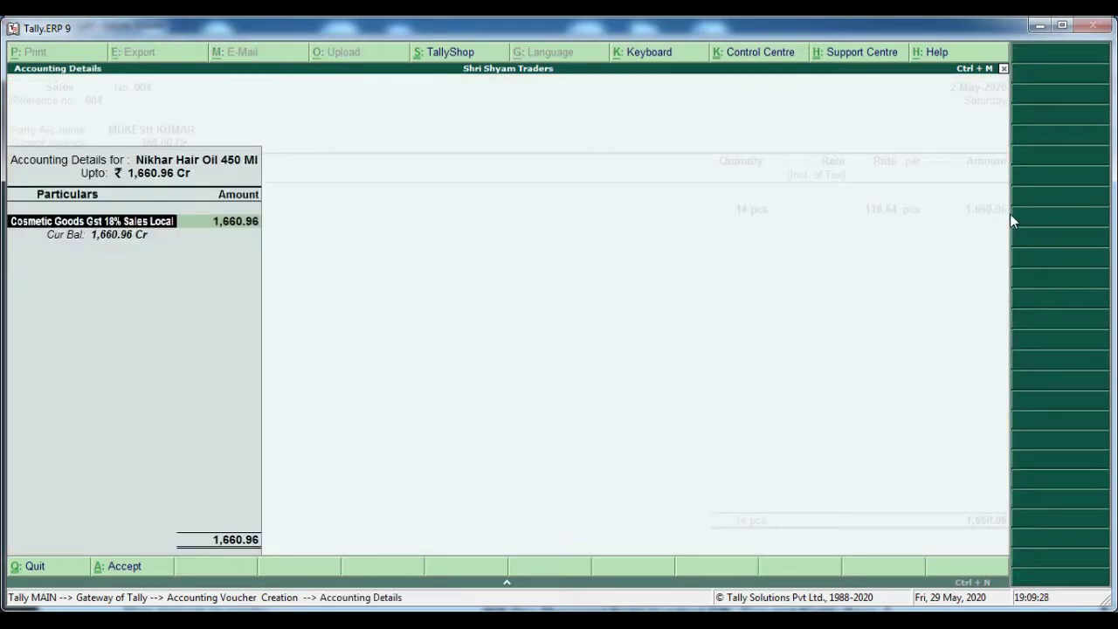
# Replace the default ledger with Cosmetic Goods Gst 18% Sales Local for the 1,660.96 hair oil line.
pyautogui.press('BackSpace')
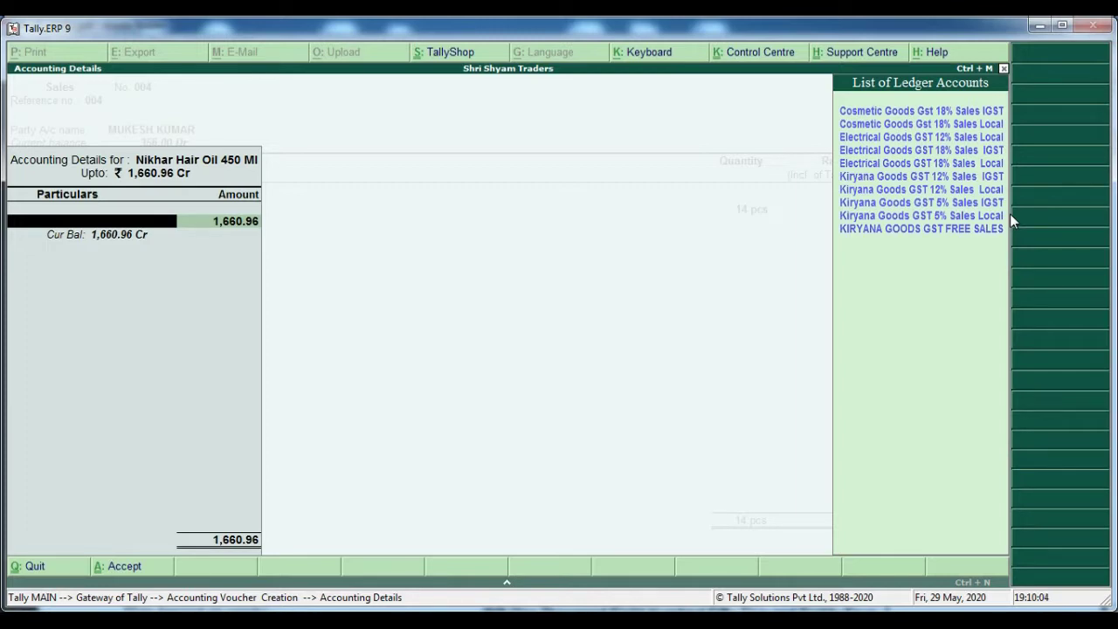
pyautogui.write('COS')
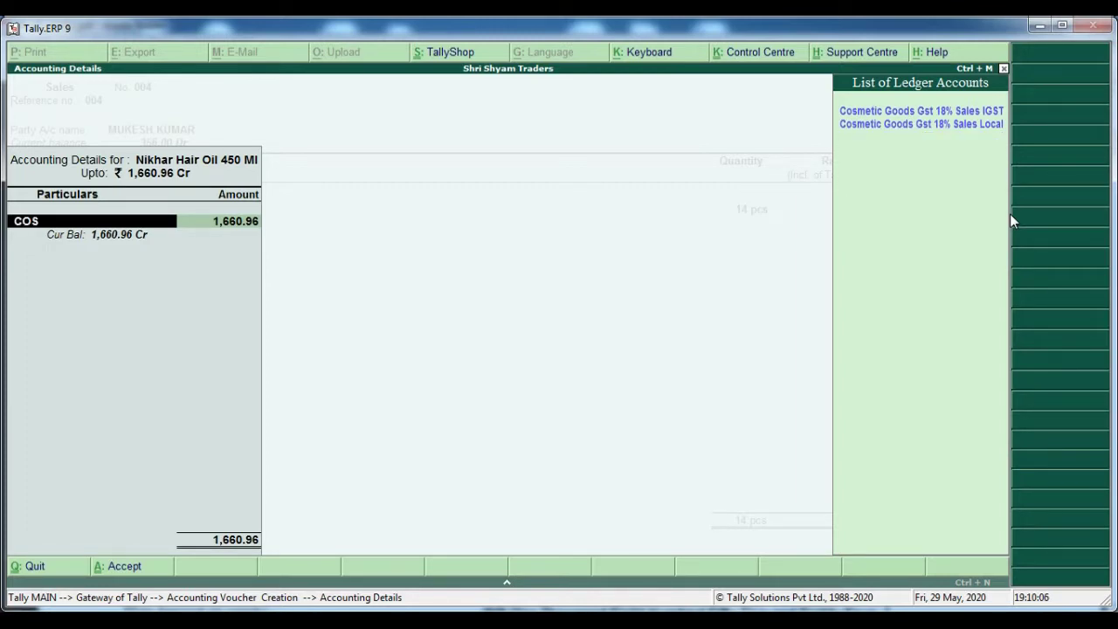
pyautogui.press('Down')
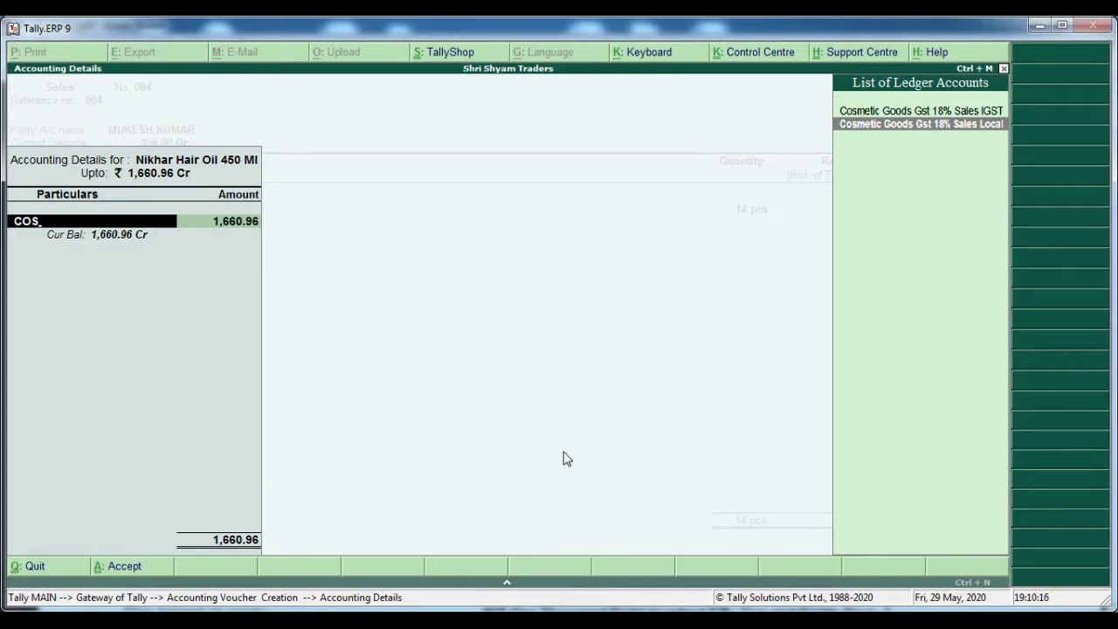
pyautogui.hotkey('alt', 'Tab')
pyautogui.scroll(5, 244, 305)
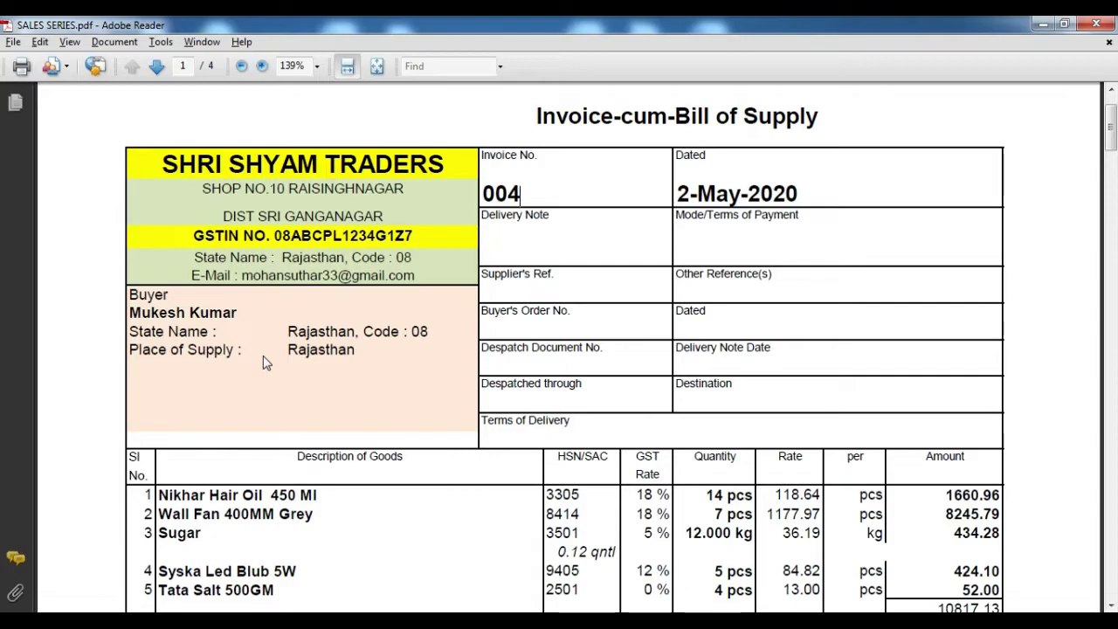
pyautogui.hotkey('alt', 'Tab')
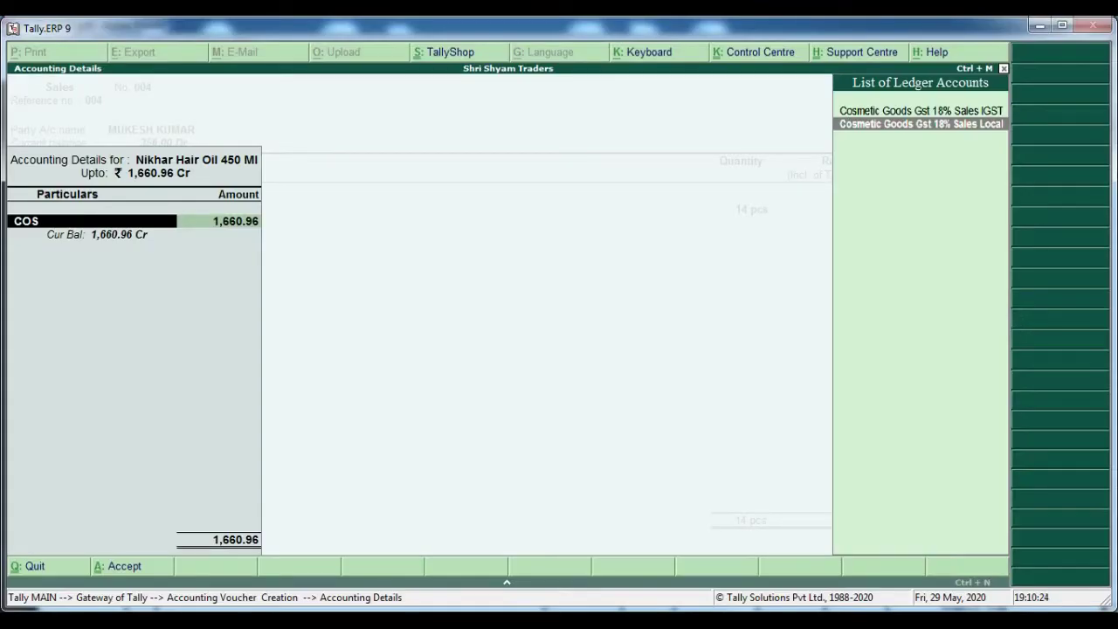
pyautogui.press('Return')
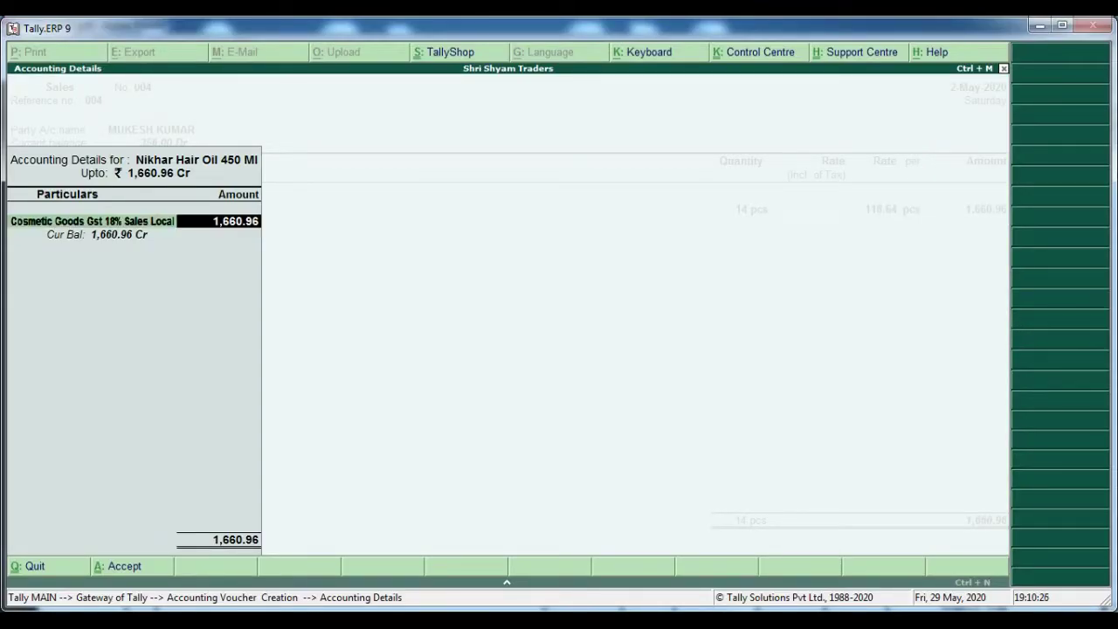
pyautogui.press('Return')
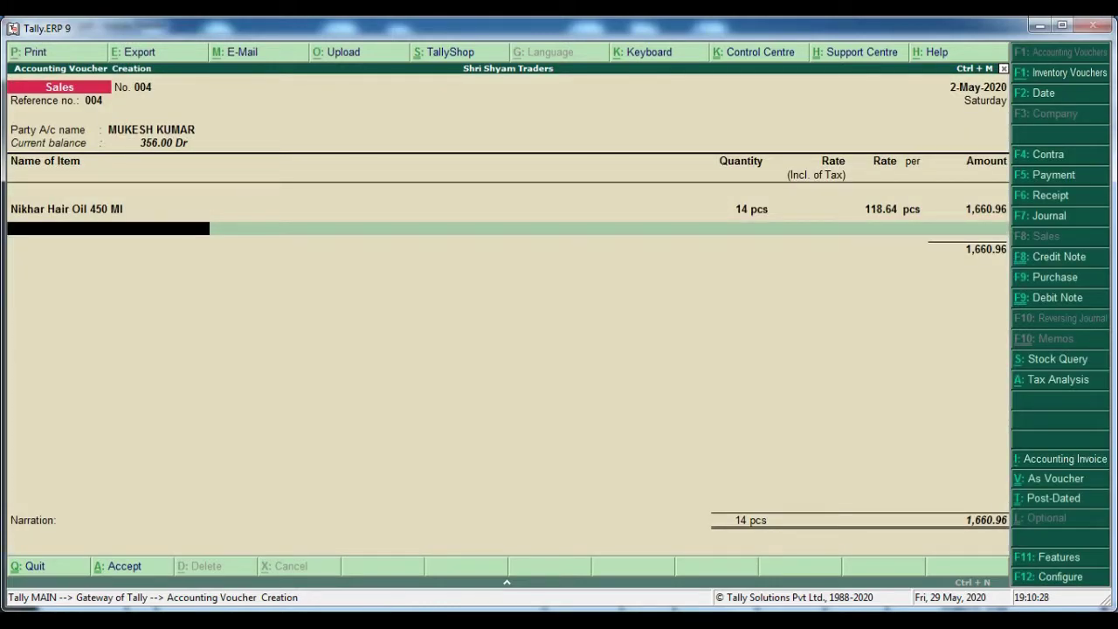
# Add Wallfan 400MM Grey as the next item with quantity 7 pcs.
pyautogui.hotkey('alt', 'Tab')
pyautogui.scroll(-2, 254, 599)
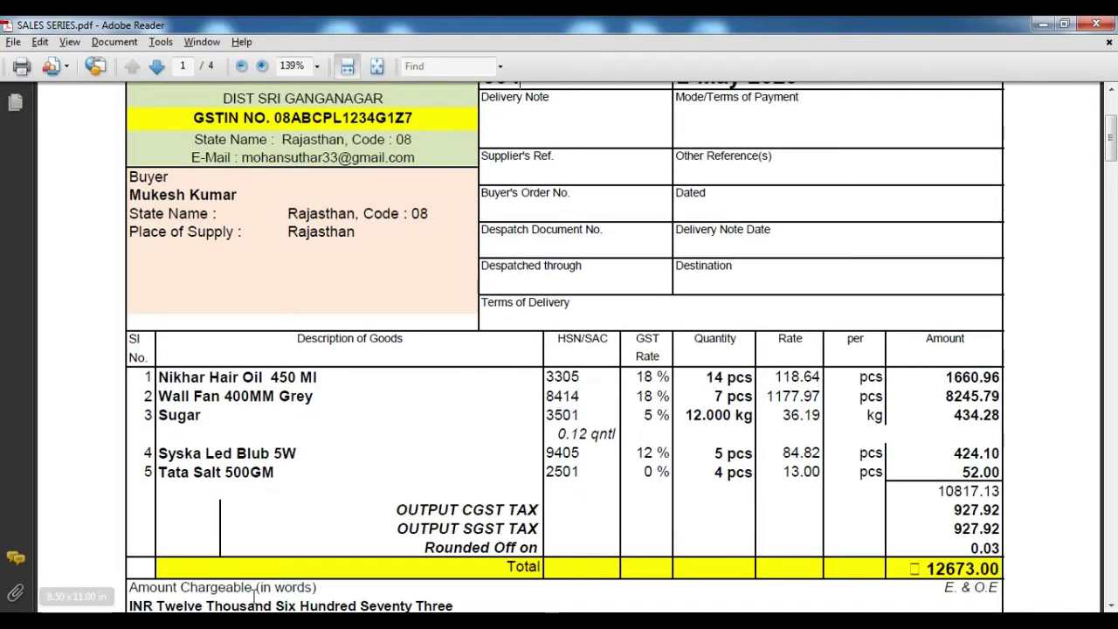
pyautogui.hotkey('alt', 'Tab')
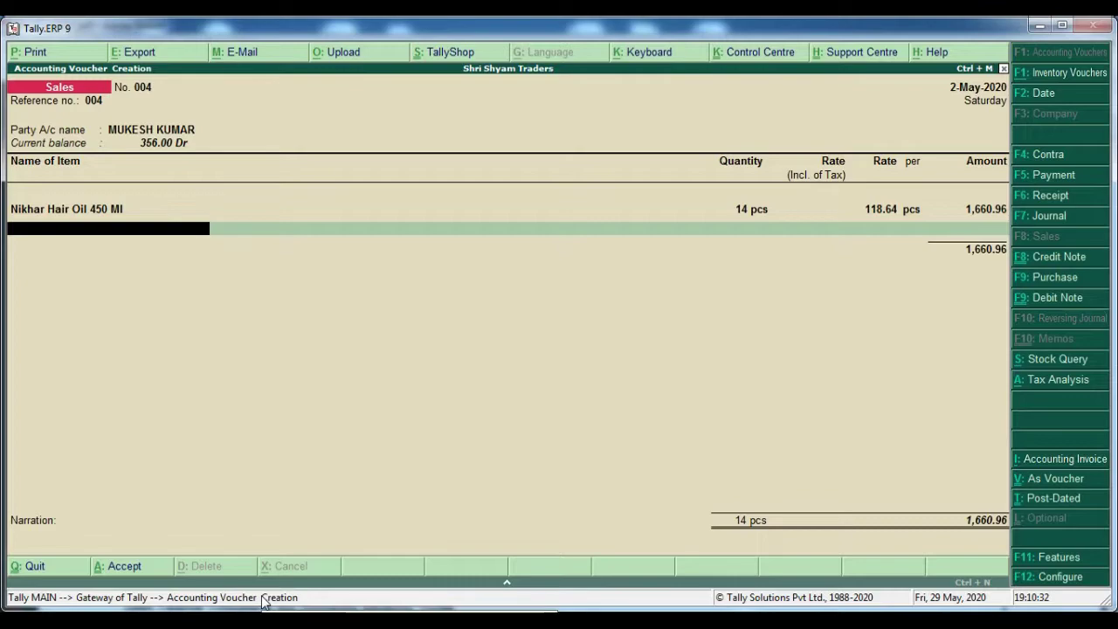
pyautogui.write('WA')
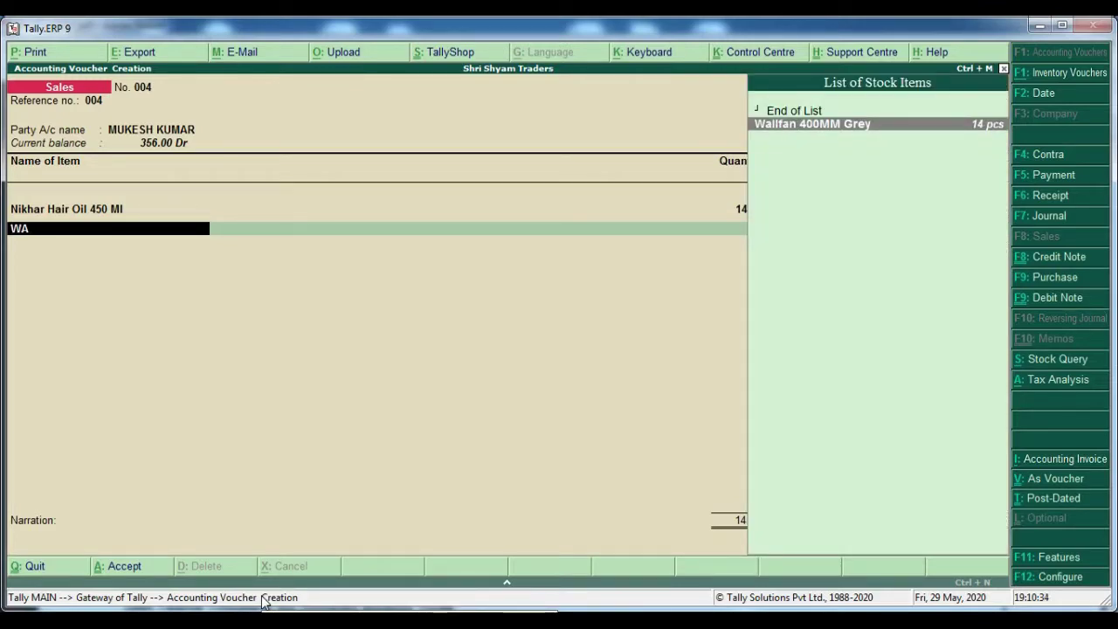
pyautogui.press('Return')
pyautogui.hotkey('alt', 'Tab')
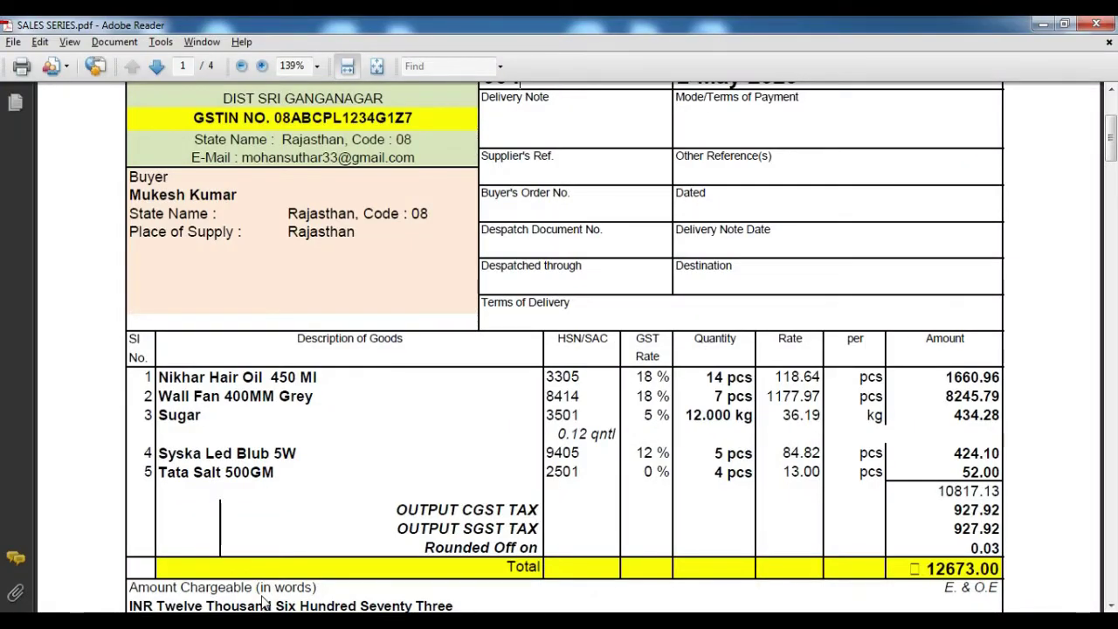
pyautogui.hotkey('alt', 'Tab')
pyautogui.write('7')
pyautogui.press('Return')
pyautogui.press('Return')
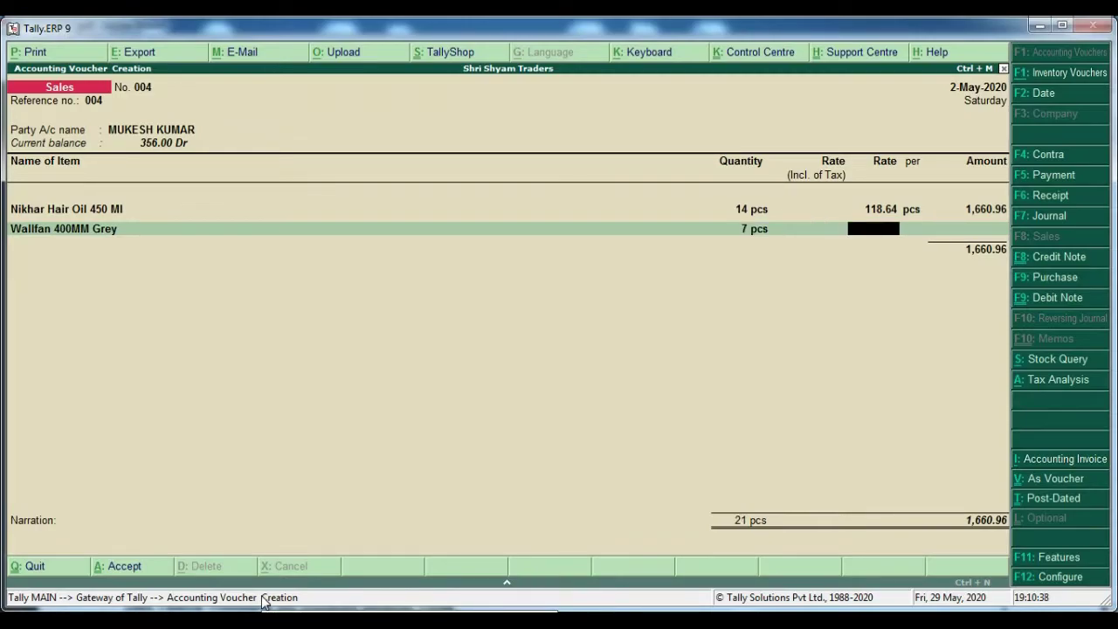
# Enter the Wallfan amount of 8,245.79 as shown on the invoice.
pyautogui.hotkey('alt', 'Tab')
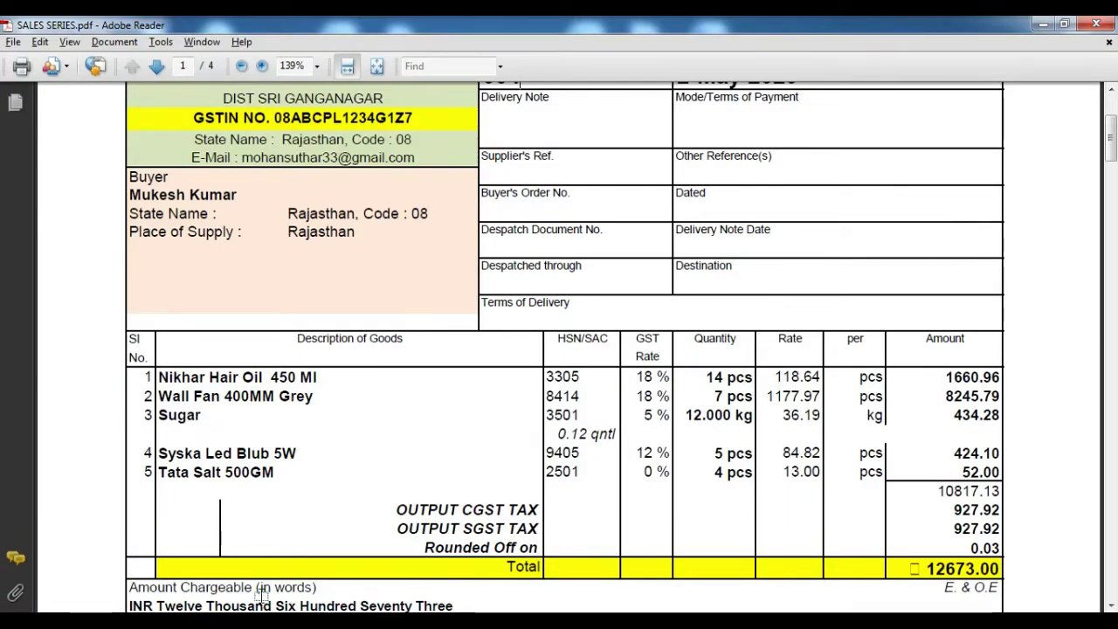
pyautogui.hotkey('alt', 'Tab')
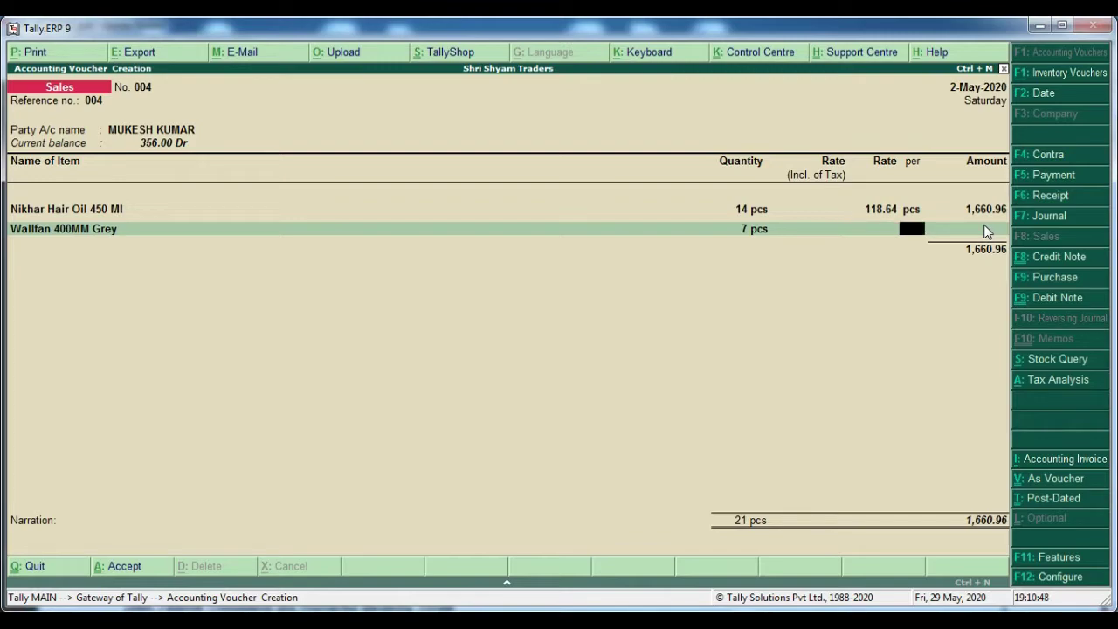
pyautogui.hotkey('alt', 'Tab')
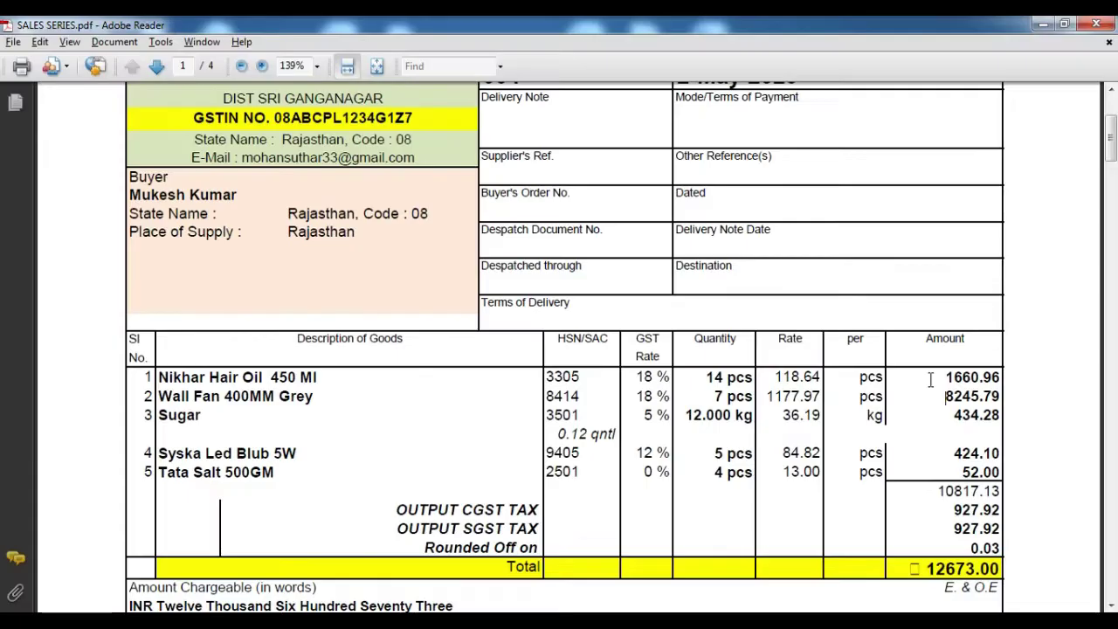
pyautogui.hotkey('alt', 'Tab')
pyautogui.hotkey('alt', 'Tab')
pyautogui.hotkey('alt', 'Tab')
pyautogui.write('8245')
pyautogui.hotkey('alt', 'Tab')
pyautogui.hotkey('alt', 'Tab')
pyautogui.write('.79')
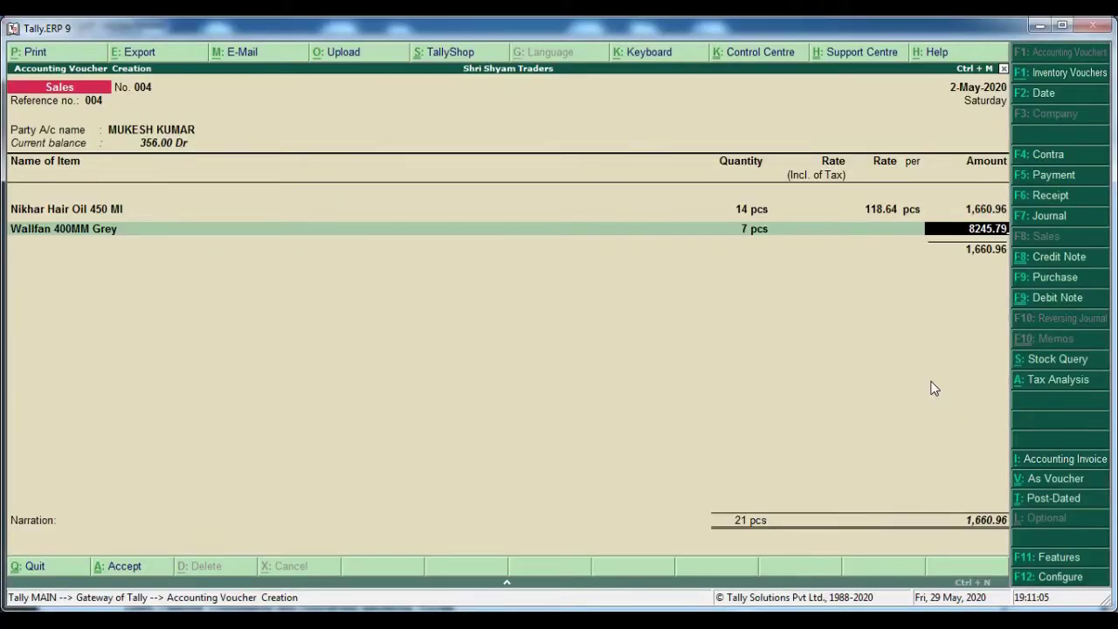
pyautogui.press('Return')
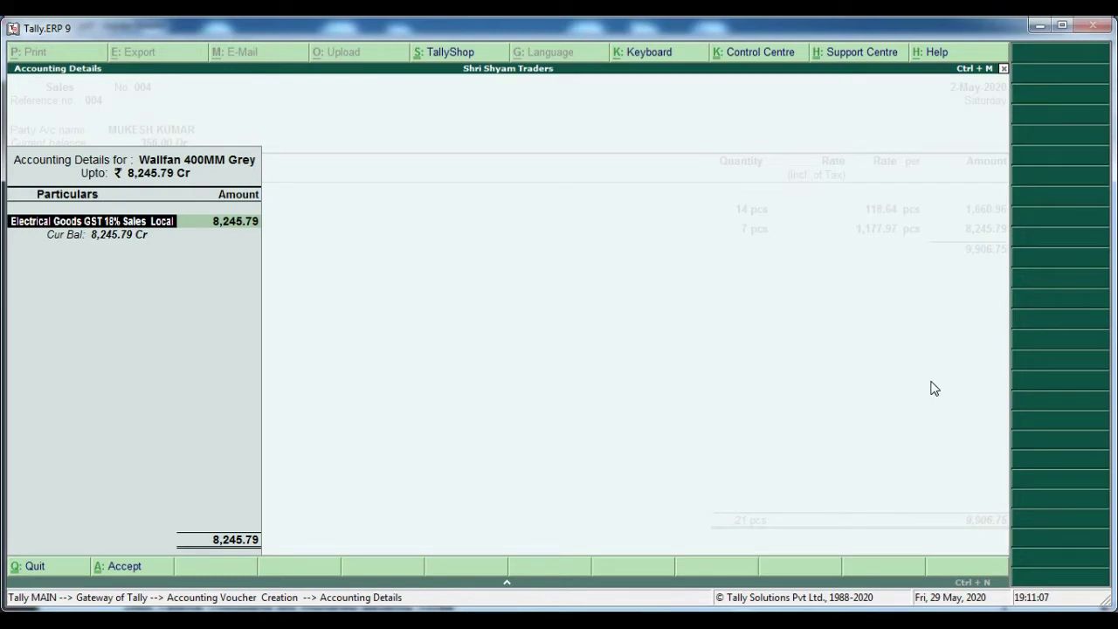
# Allocate the Wallfan line to Electrical Goods GST 18% Sales Local.
pyautogui.write('ELE')
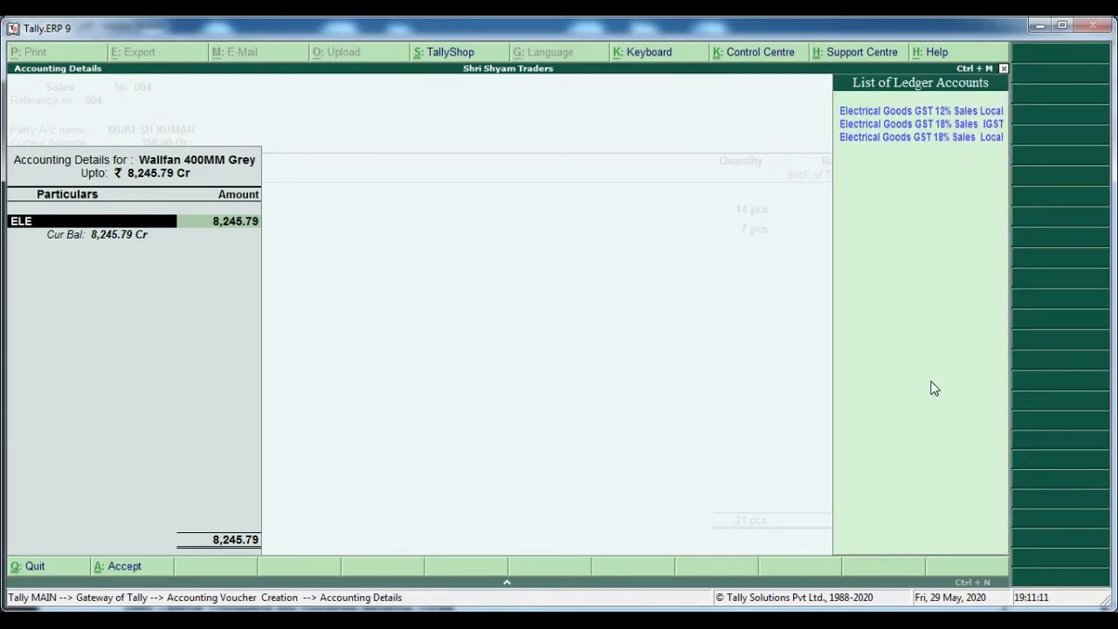
pyautogui.press('Down')
pyautogui.press('Down')
pyautogui.press('Down')
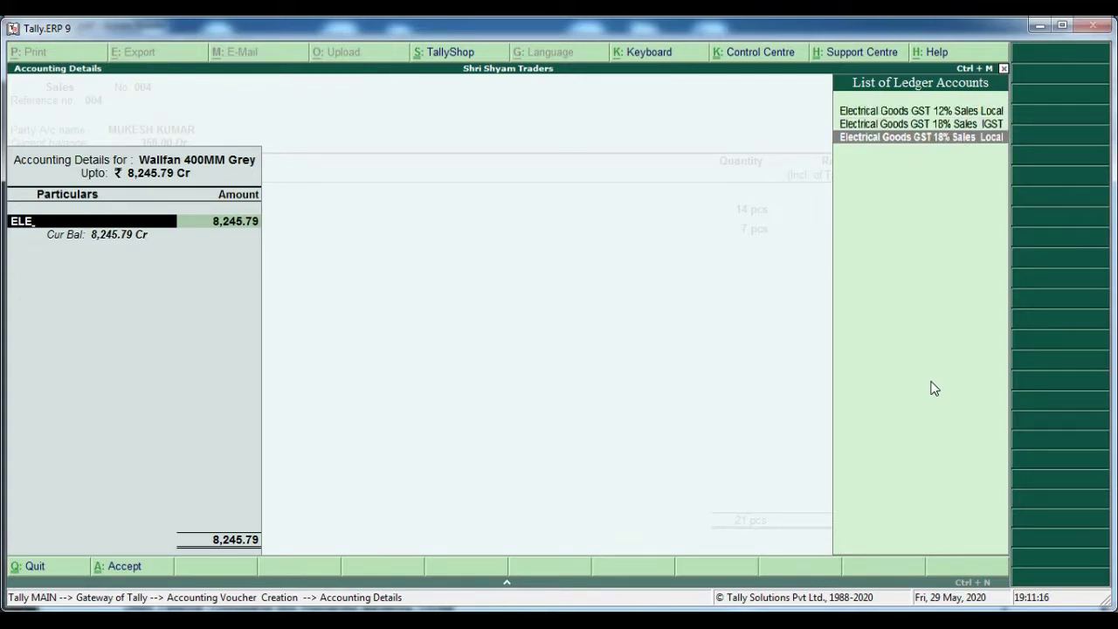
pyautogui.press('Return')
pyautogui.press('Return')
pyautogui.press('Return')
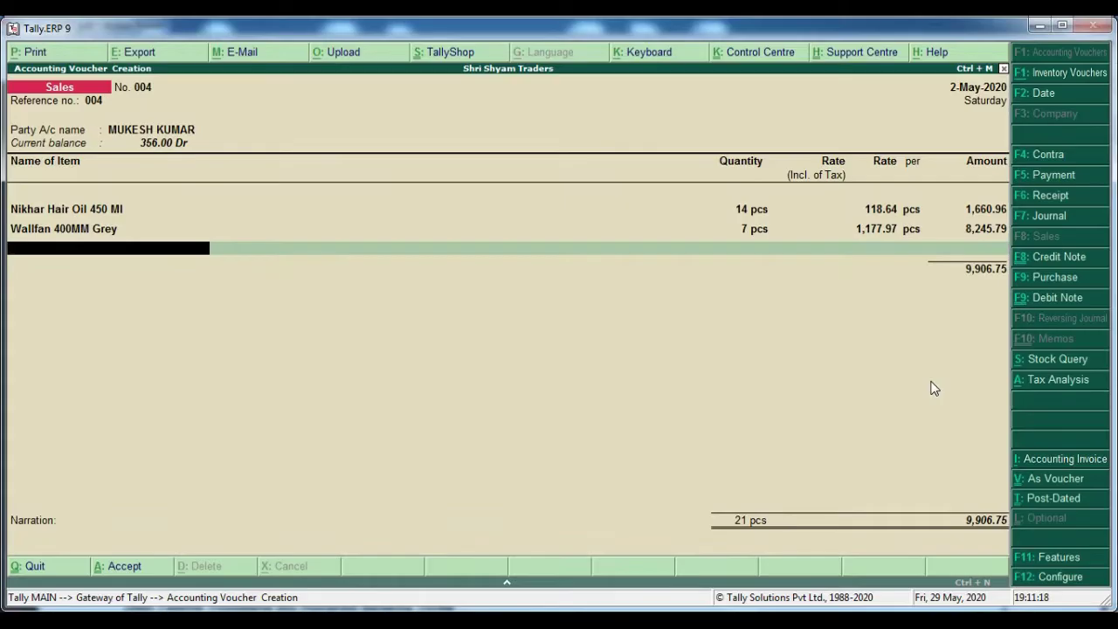
# Add SUGAR at 12 KG with an amount of 434.28.
pyautogui.hotkey('alt', 'Tab')
pyautogui.hotkey('alt', 'Tab')
pyautogui.write('SU')
pyautogui.press('Return')
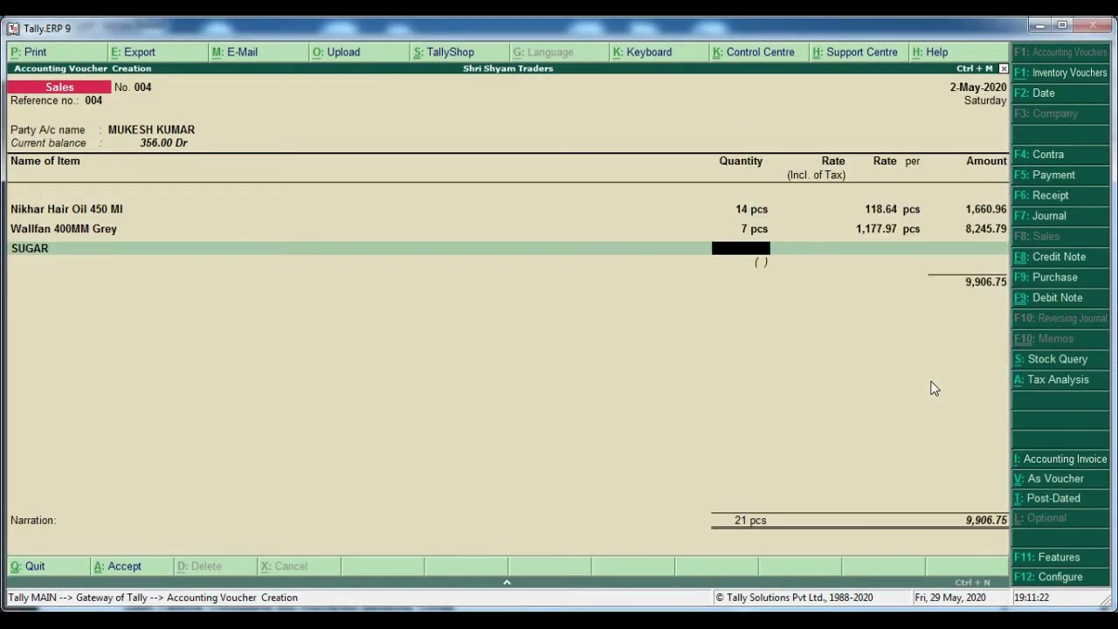
pyautogui.hotkey('alt', 'Tab')
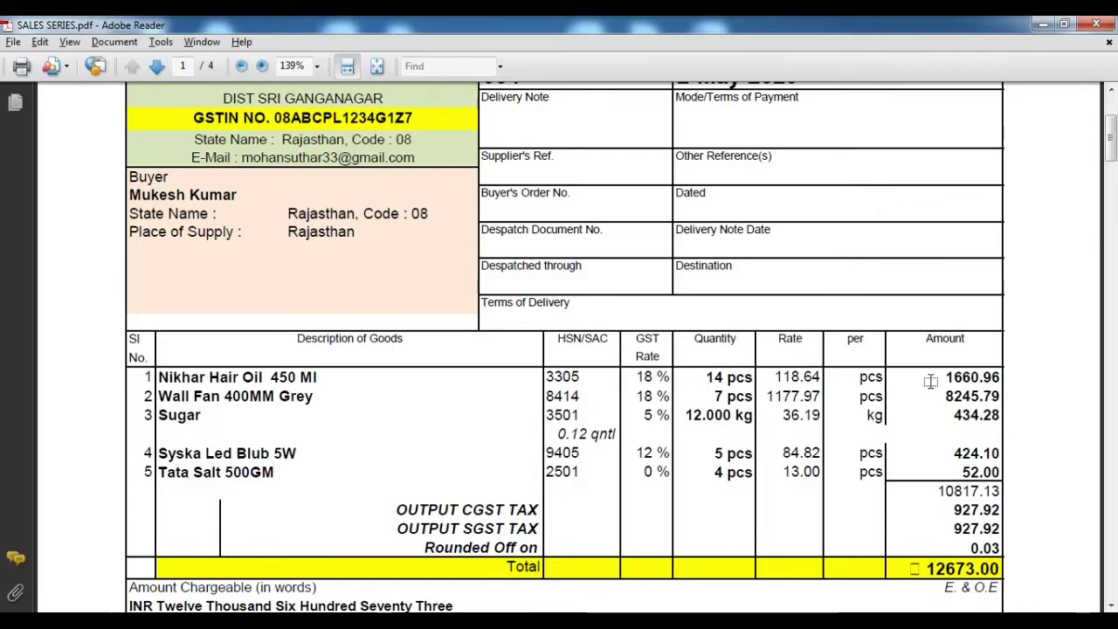
pyautogui.hotkey('alt', 'Tab')
pyautogui.write('12')
pyautogui.press('Return')
pyautogui.press('Return')
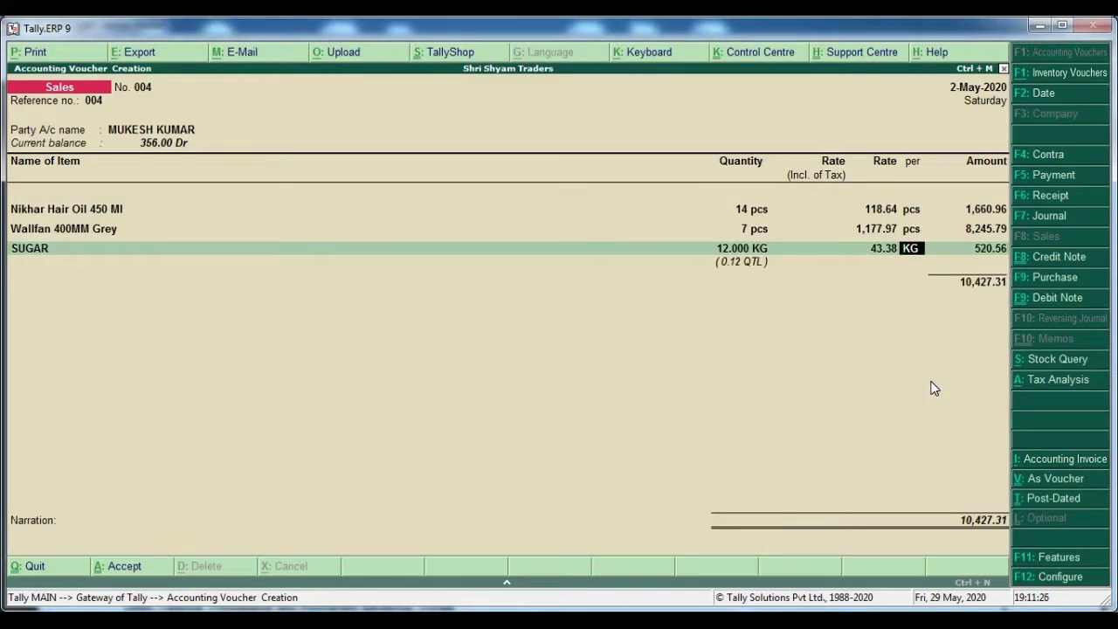
pyautogui.press('Return')
pyautogui.hotkey('alt', 'Tab')
pyautogui.hotkey('alt', 'Tab')
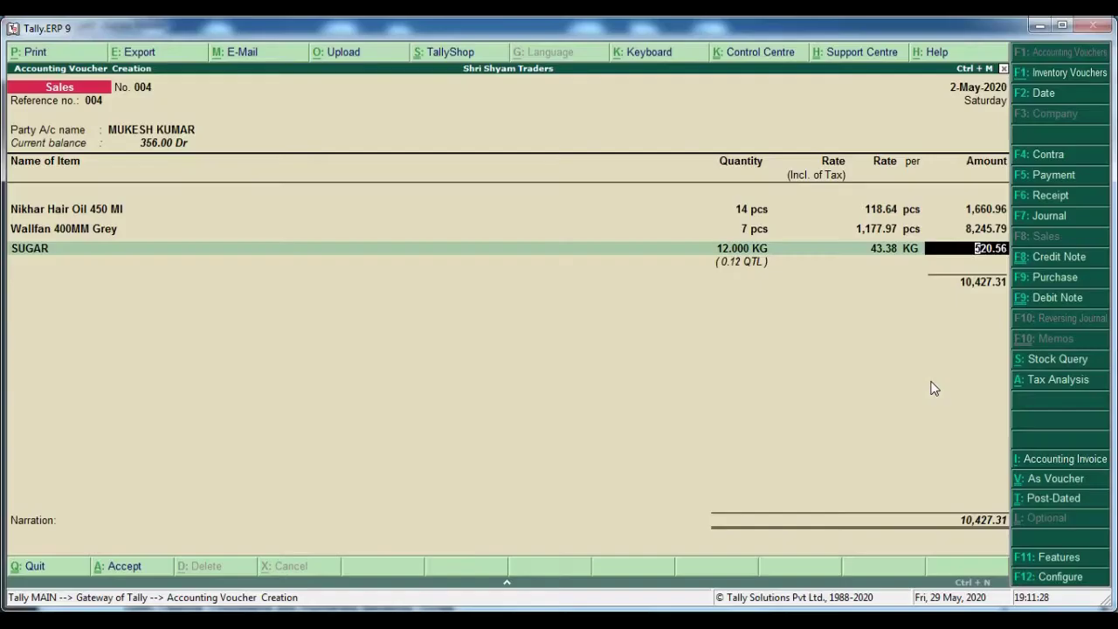
pyautogui.write('434.28')
pyautogui.press('Return')
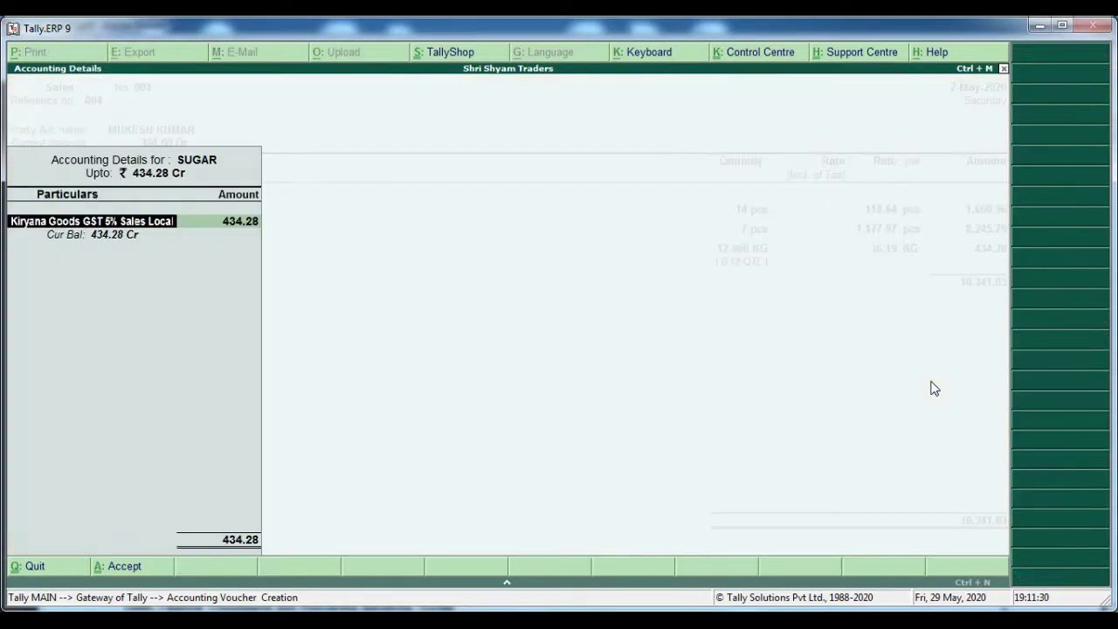
# Allocate the SUGAR line to Kiryana Goods GST 5% Sales Local.
pyautogui.write('KIR')
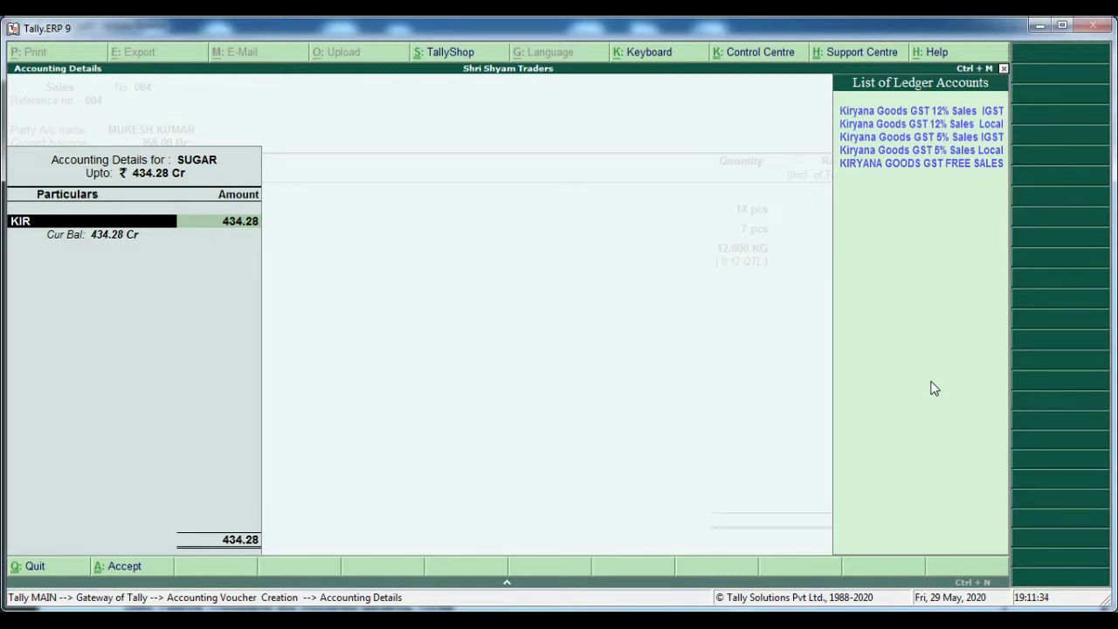
pyautogui.press('Down')
pyautogui.press('Down')
pyautogui.press('Down')
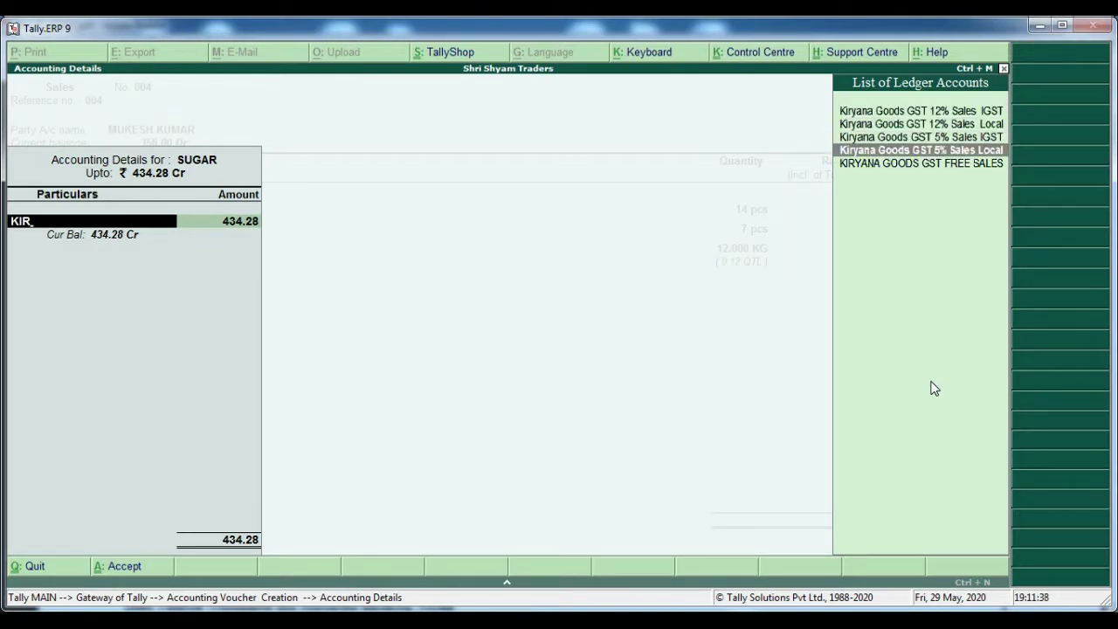
pyautogui.press('Return')
pyautogui.press('Return')
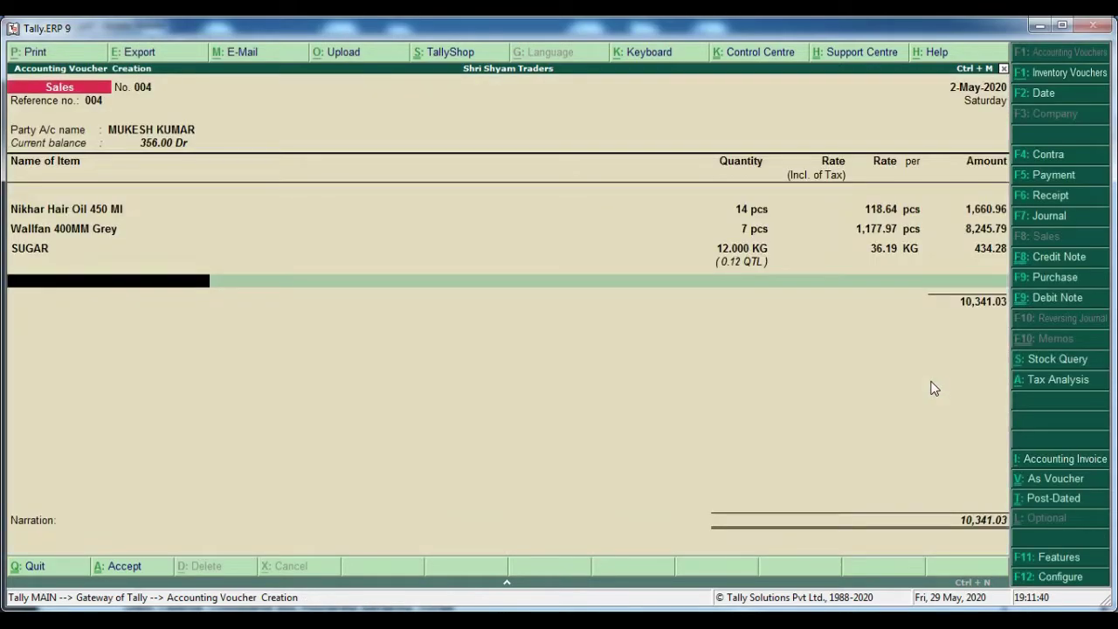
pyautogui.hotkey('alt', 'Tab')
pyautogui.hotkey('alt', 'Tab')
# Add Syska Led Blub 5W at 5 pcs with an amount of 424.10.
pyautogui.write('SYS')
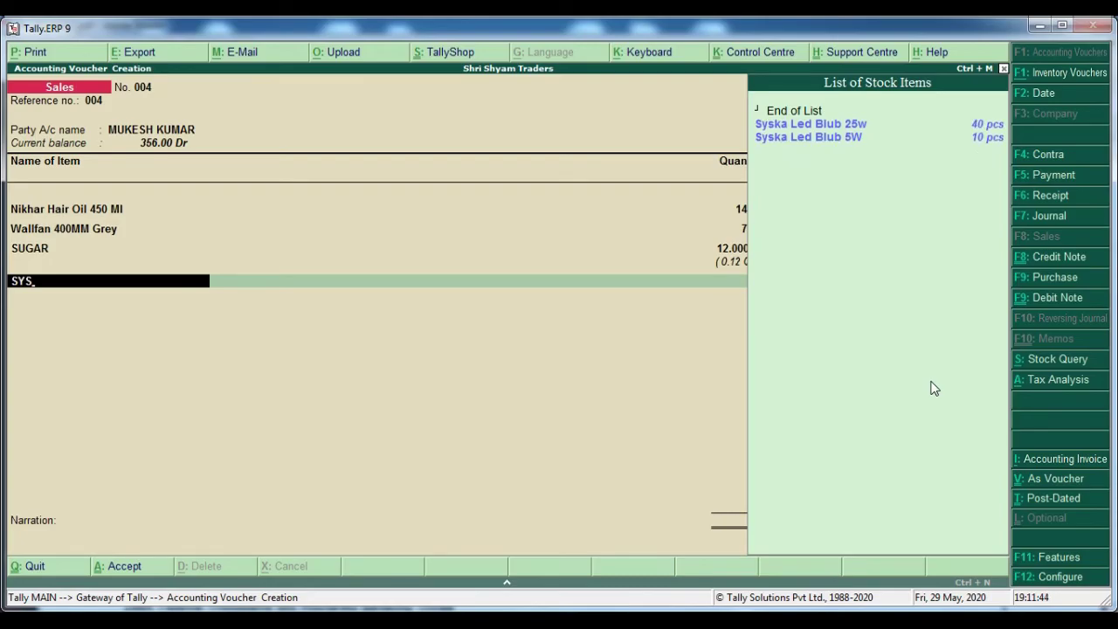
pyautogui.hotkey('alt', 'Tab')
pyautogui.hotkey('alt', 'Tab')
pyautogui.press('Down')
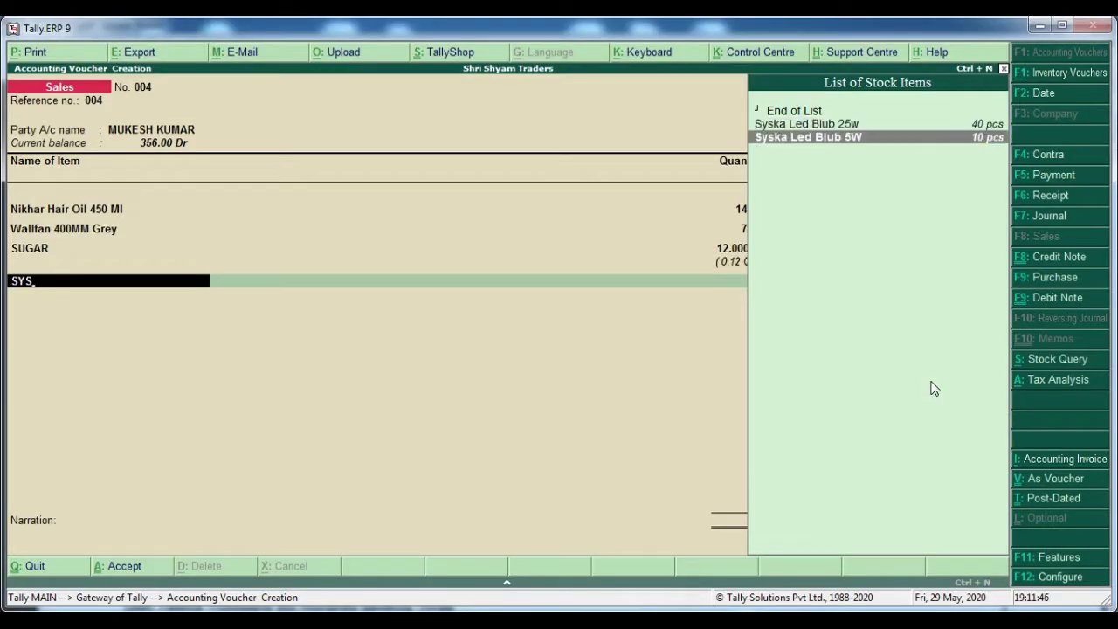
pyautogui.press('Return')
pyautogui.hotkey('alt', 'Tab')
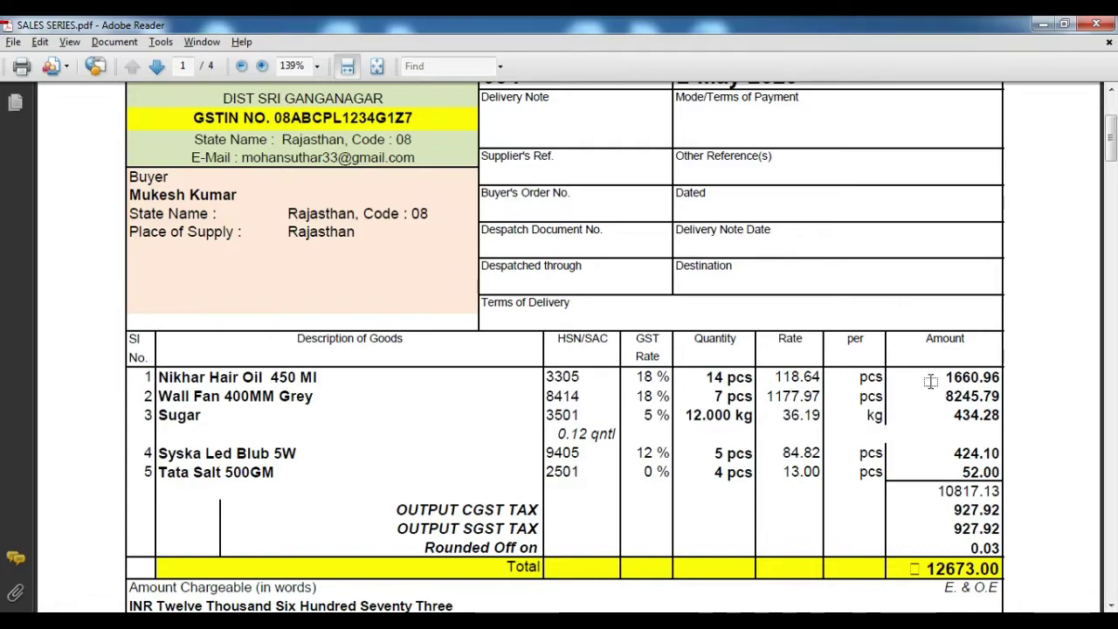
pyautogui.hotkey('alt', 'Tab')
pyautogui.write('5')
pyautogui.press('Return')
pyautogui.hotkey('alt', 'Tab')
pyautogui.hotkey('alt', 'Tab')
pyautogui.write('4')
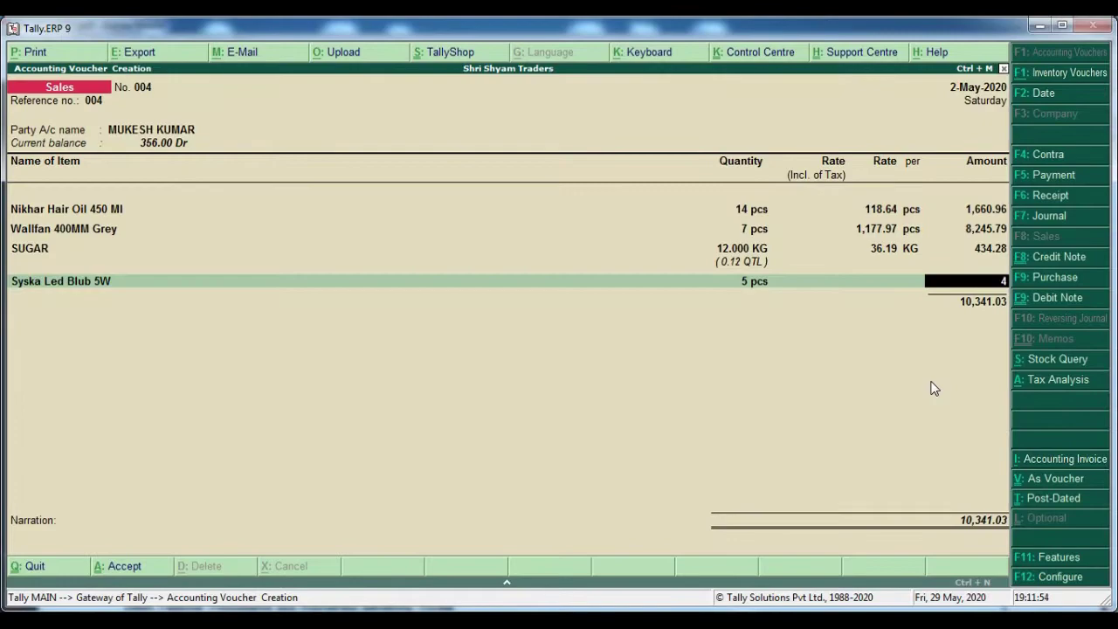
pyautogui.write('24.10')
pyautogui.press('Return')
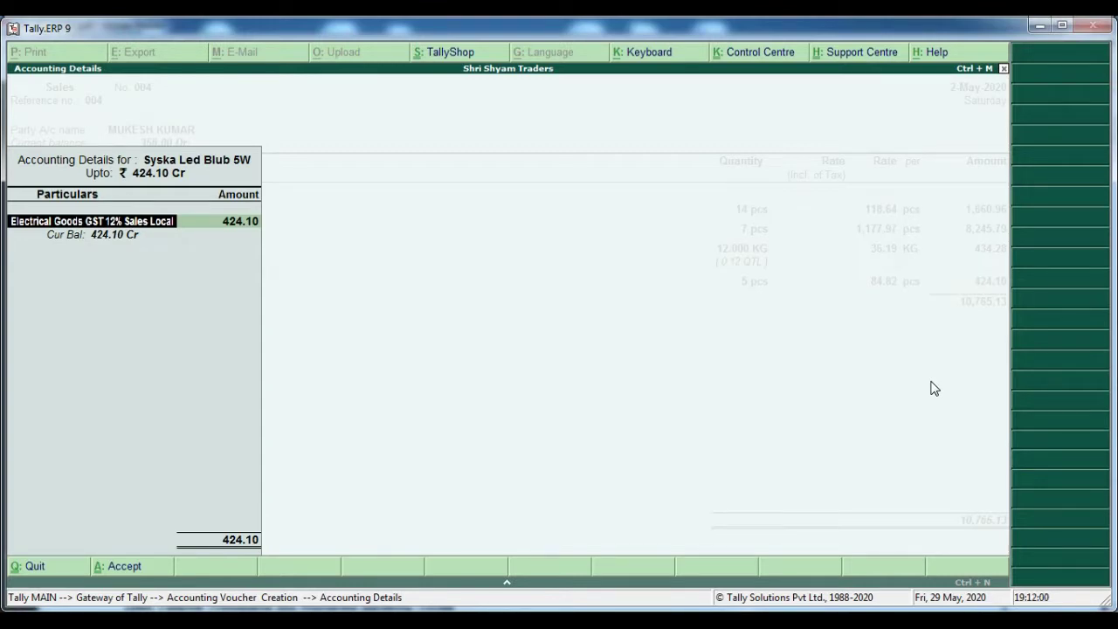
# Credit the bulb line to Electrical Goods GST 12% Sales Local and pick Tata Salt 500GM next.
pyautogui.write('ELE')
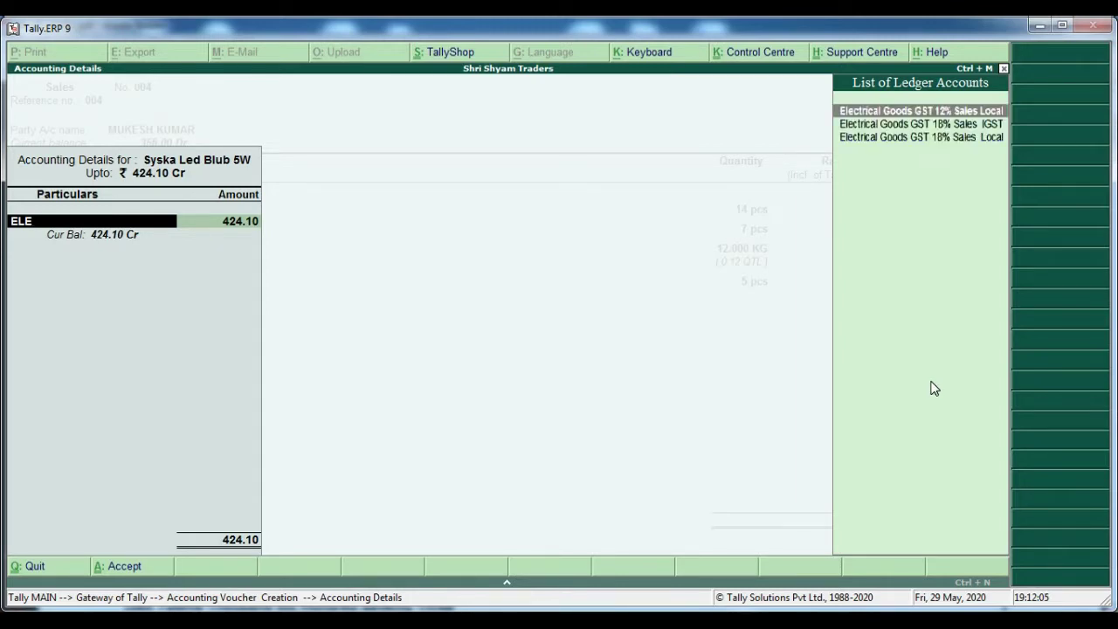
pyautogui.press('Return')
pyautogui.press('Return')
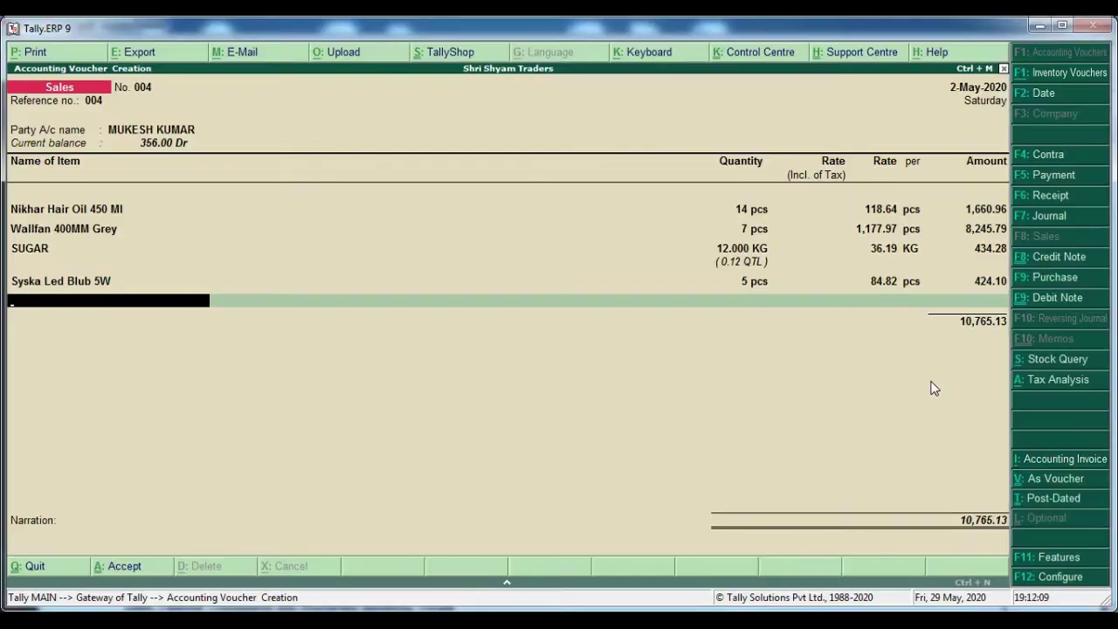
pyautogui.write('tat')
pyautogui.press('Return')
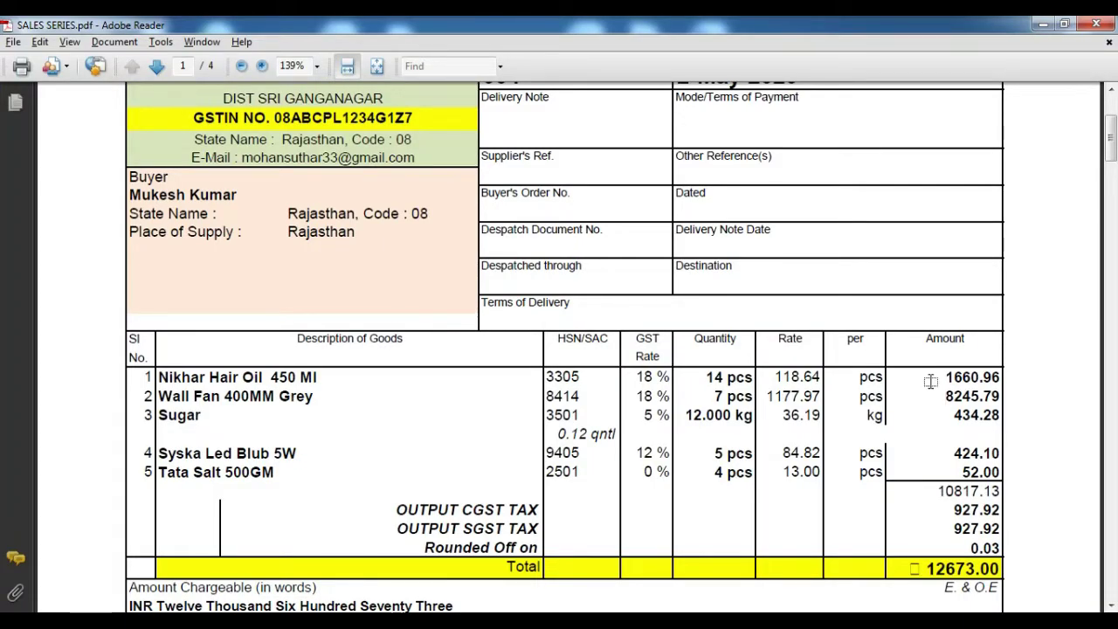
# Give Tata Salt 500GM quantity 4 at an inclusive rate of 13.00 per PKT.
pyautogui.write('4')
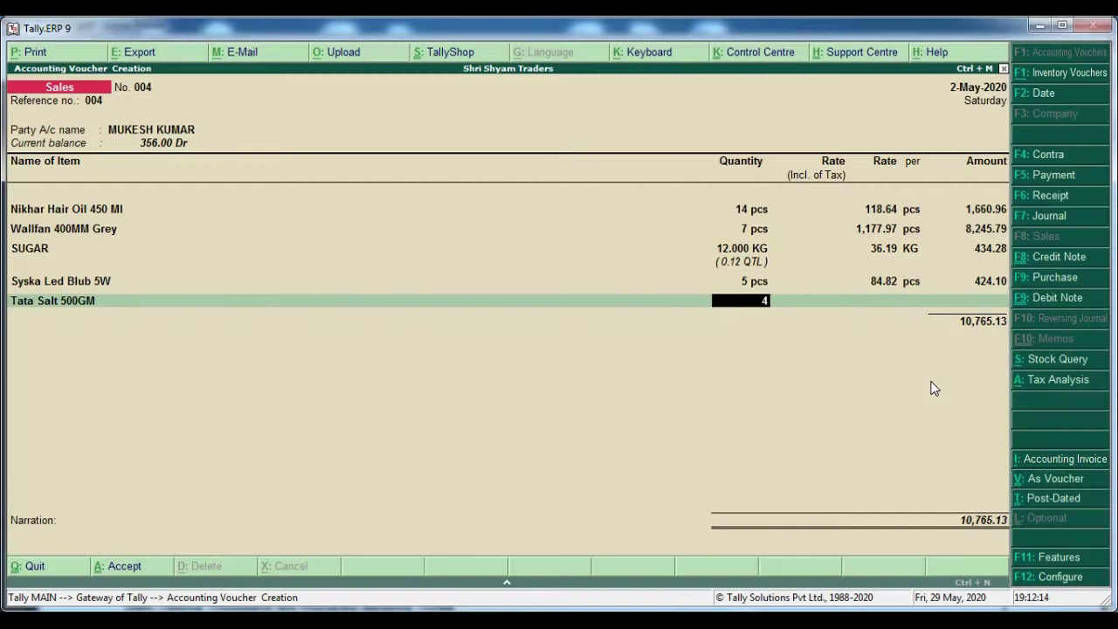
pyautogui.press('Return')
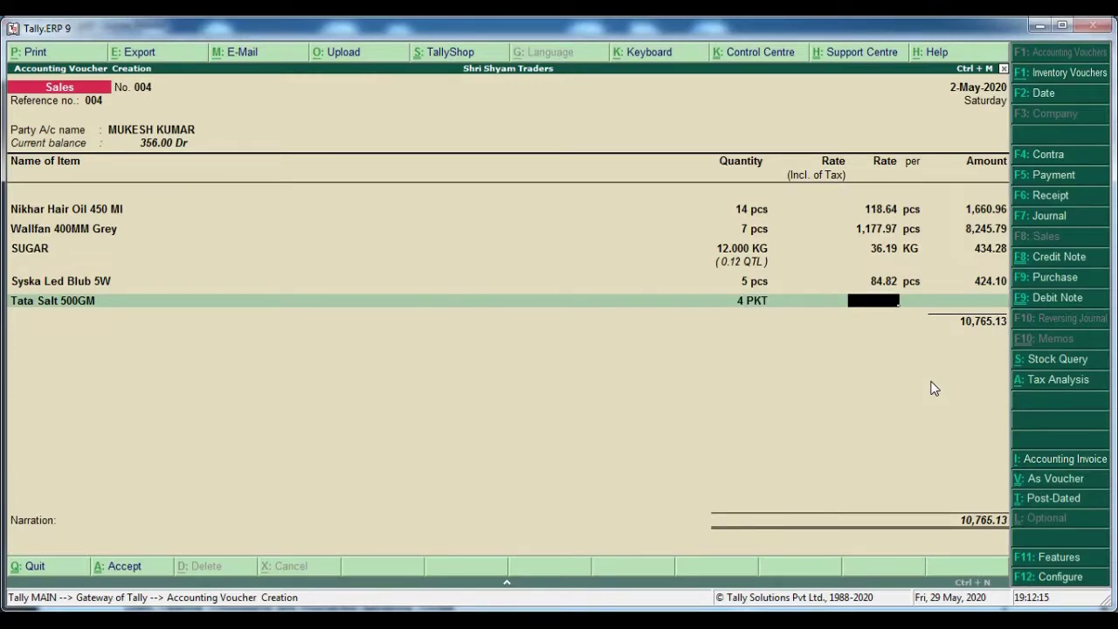
pyautogui.hotkey('shift', 'Tab')
pyautogui.write('13')
pyautogui.press('Return')
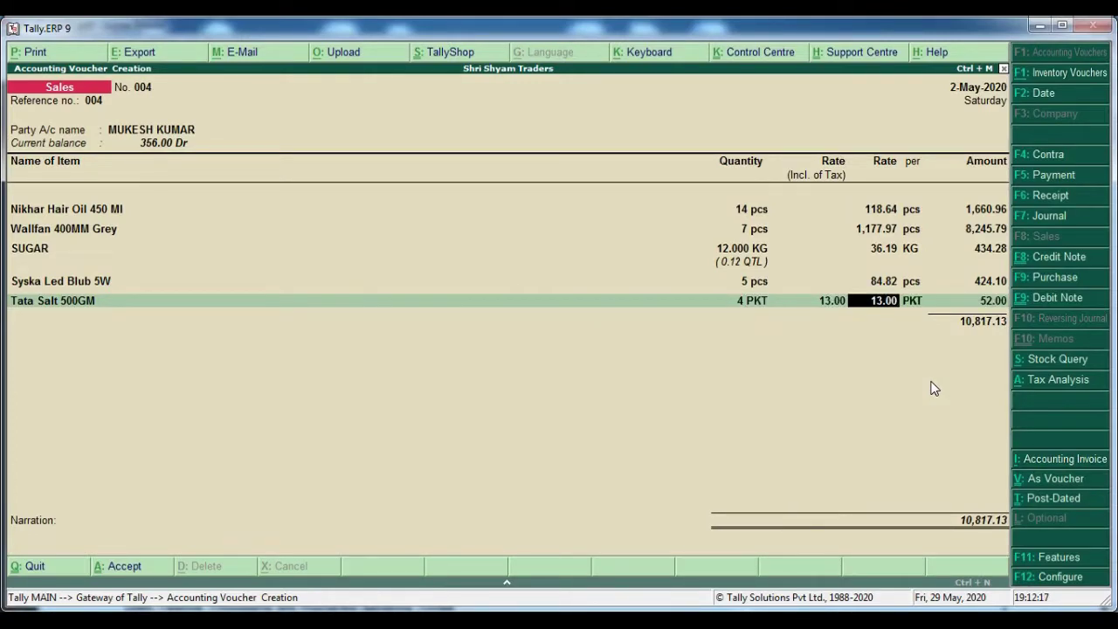
pyautogui.press('Return')
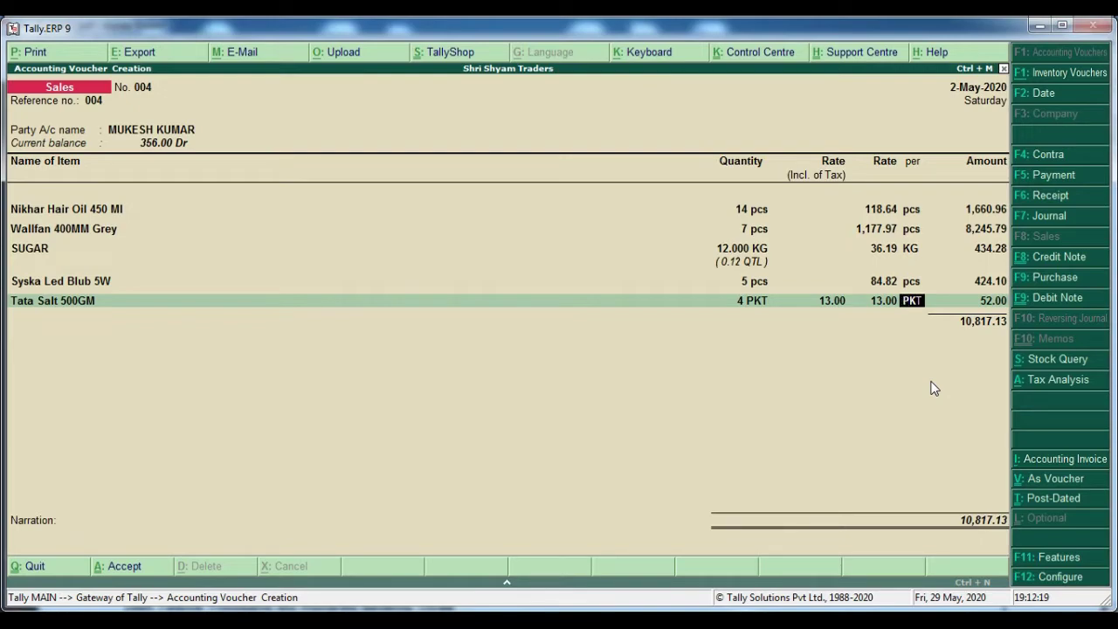
pyautogui.press('Return')
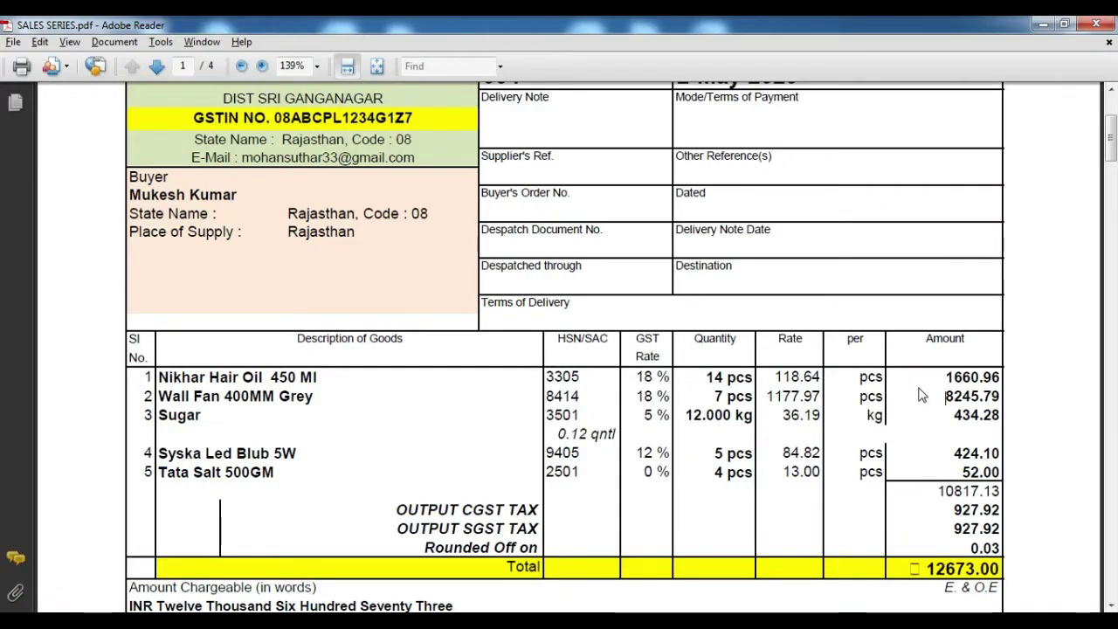
# Accept the 52.00 amount and allocate Tata Salt to KIRYANA GOODS GST FREE SALES.
pyautogui.scroll(-2, 660, 389)
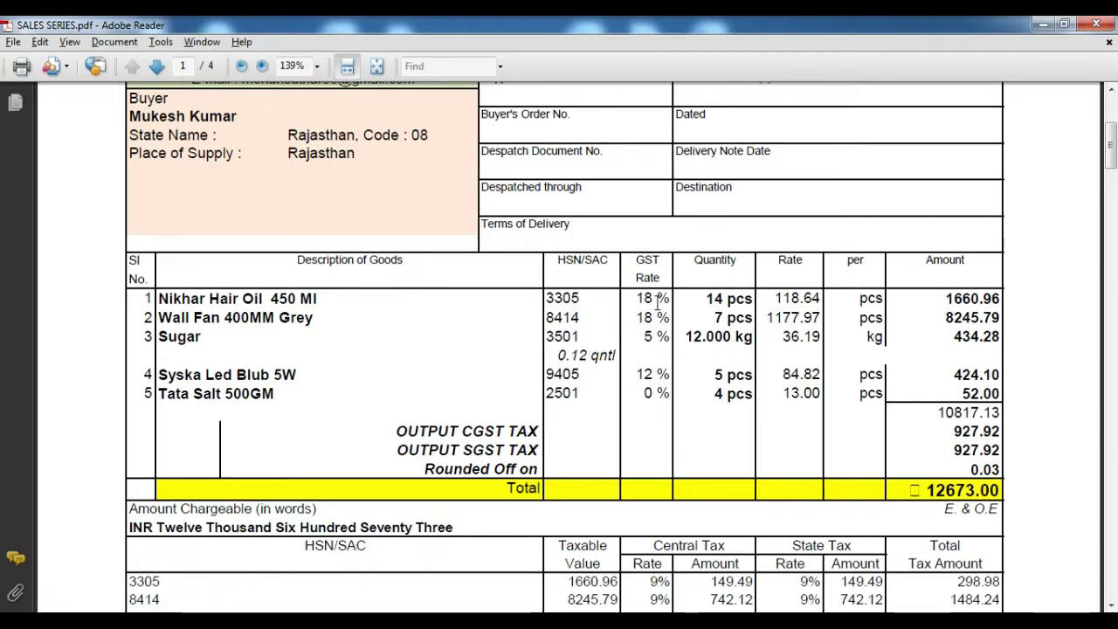
pyautogui.scroll(-1, 636, 346)
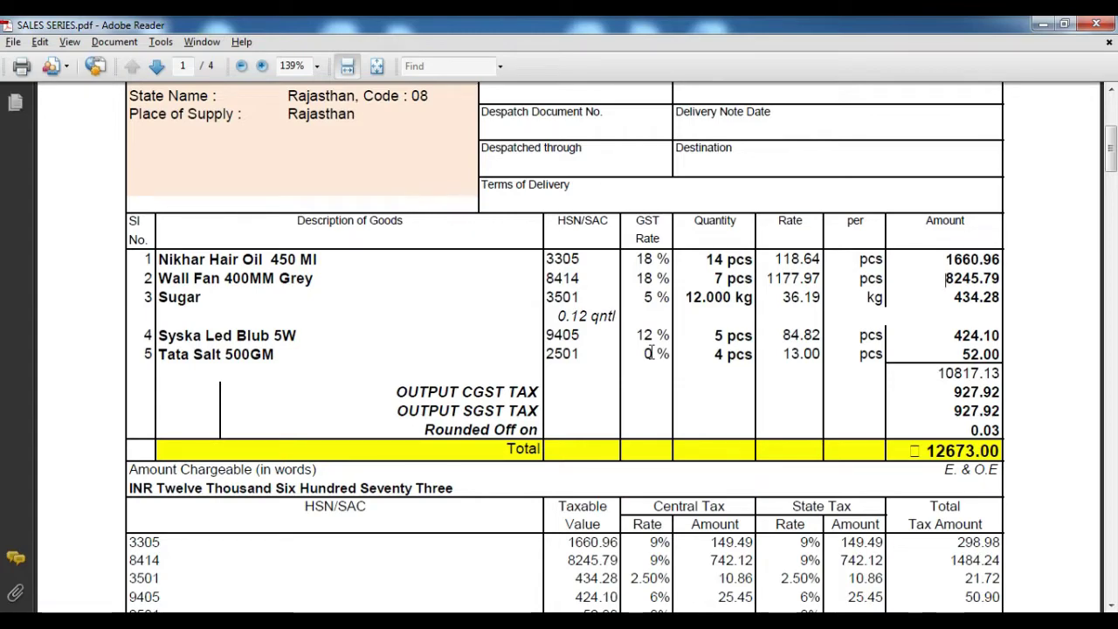
pyautogui.hotkey('alt', 'Tab')
pyautogui.press('Return')
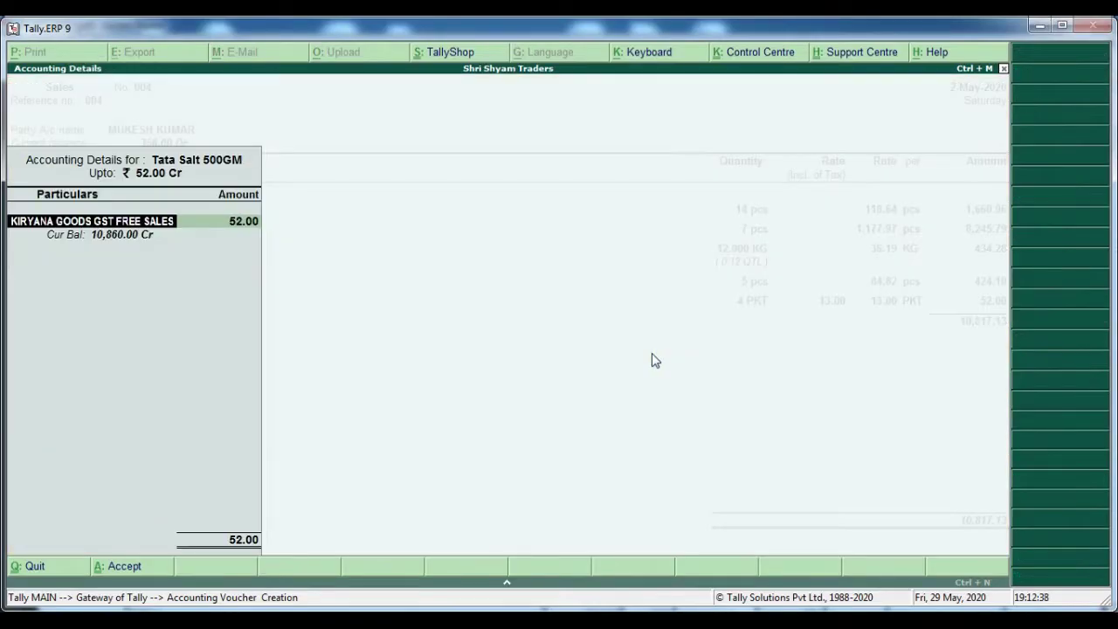
pyautogui.write('KIR')
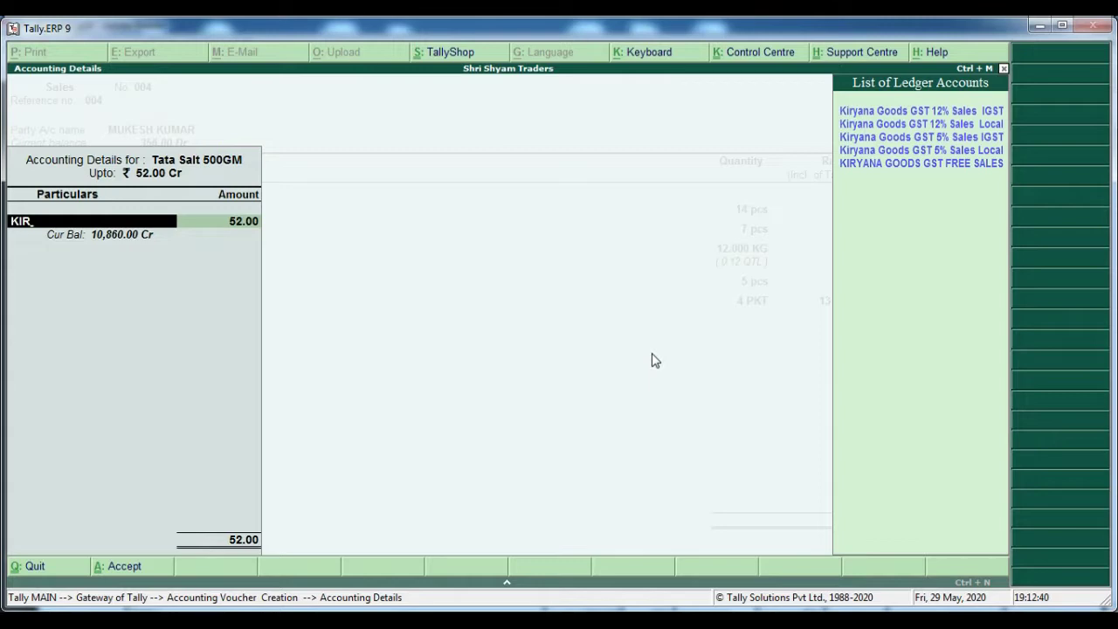
pyautogui.press('Down')
pyautogui.press('Down')
pyautogui.press('Down')
pyautogui.press('Down')
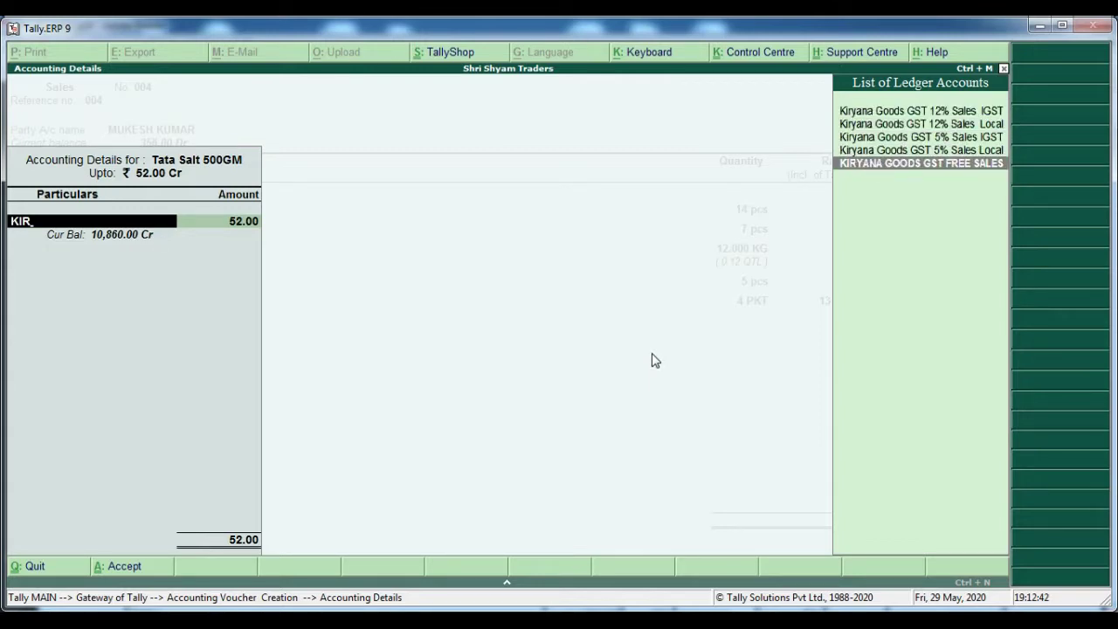
pyautogui.press('Return')
pyautogui.press('Return')
pyautogui.press('Return')
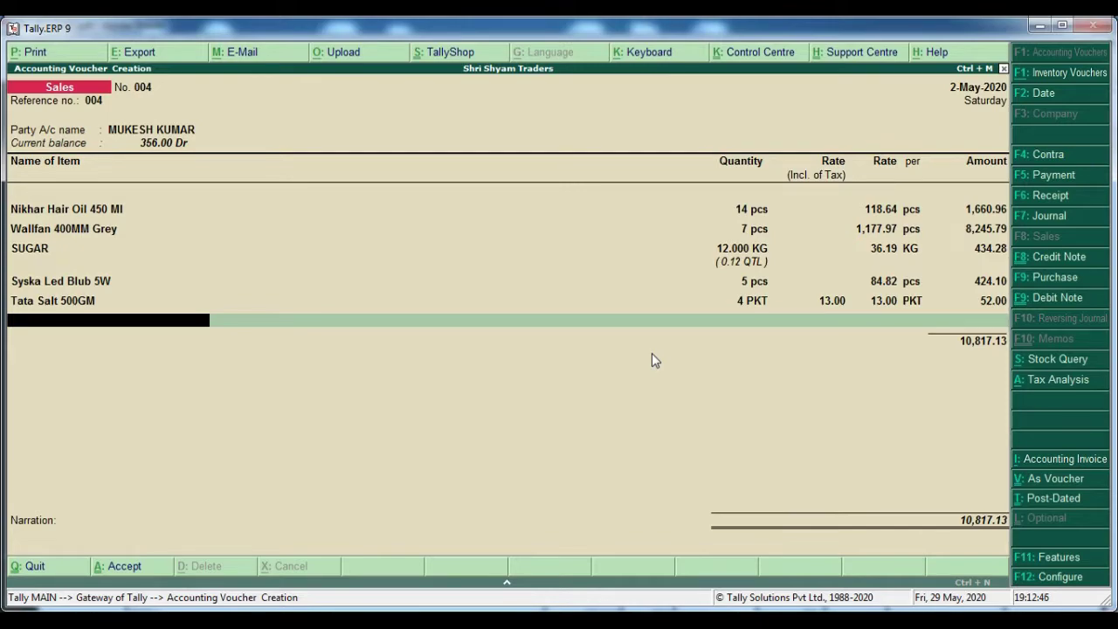
# Add an Output CGST TAx line of 927.92 below the items.
pyautogui.press('Return')
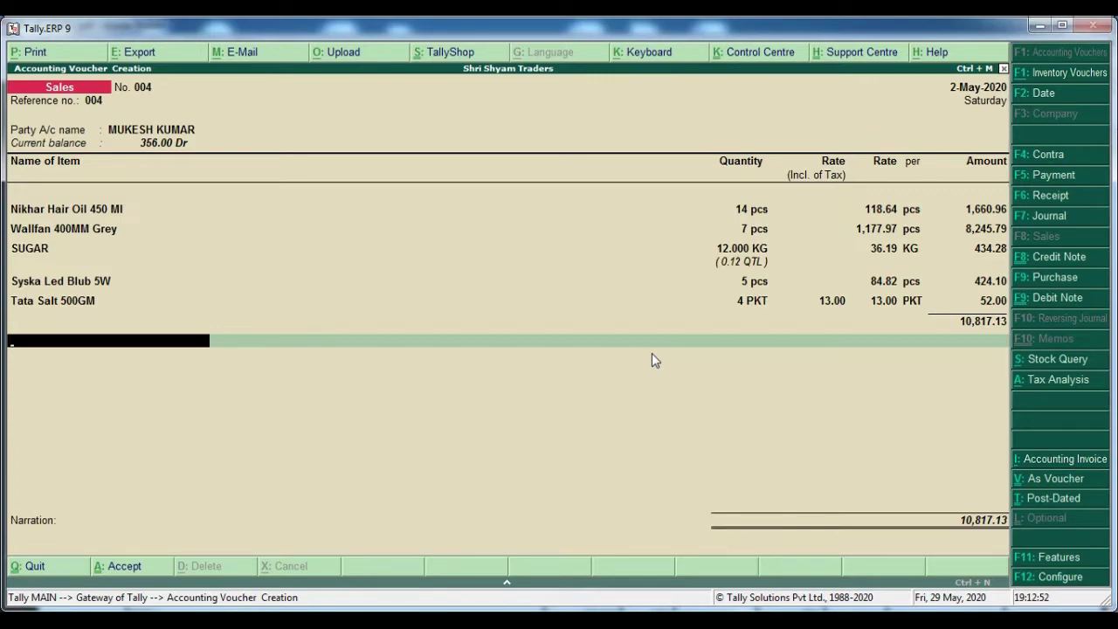
pyautogui.write('OUT')
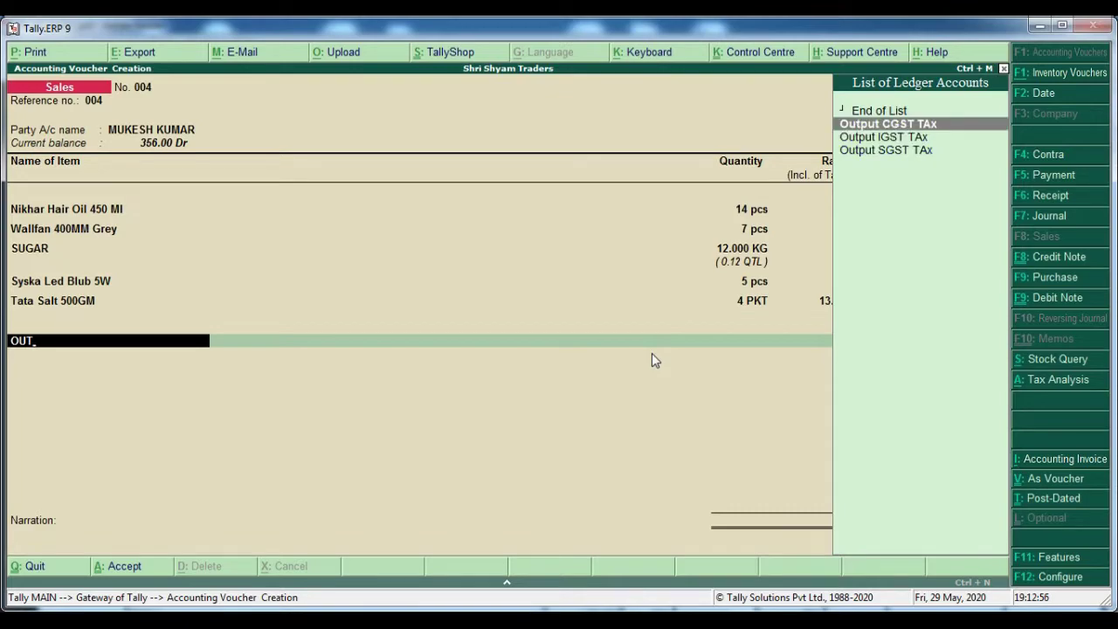
pyautogui.press('Return')
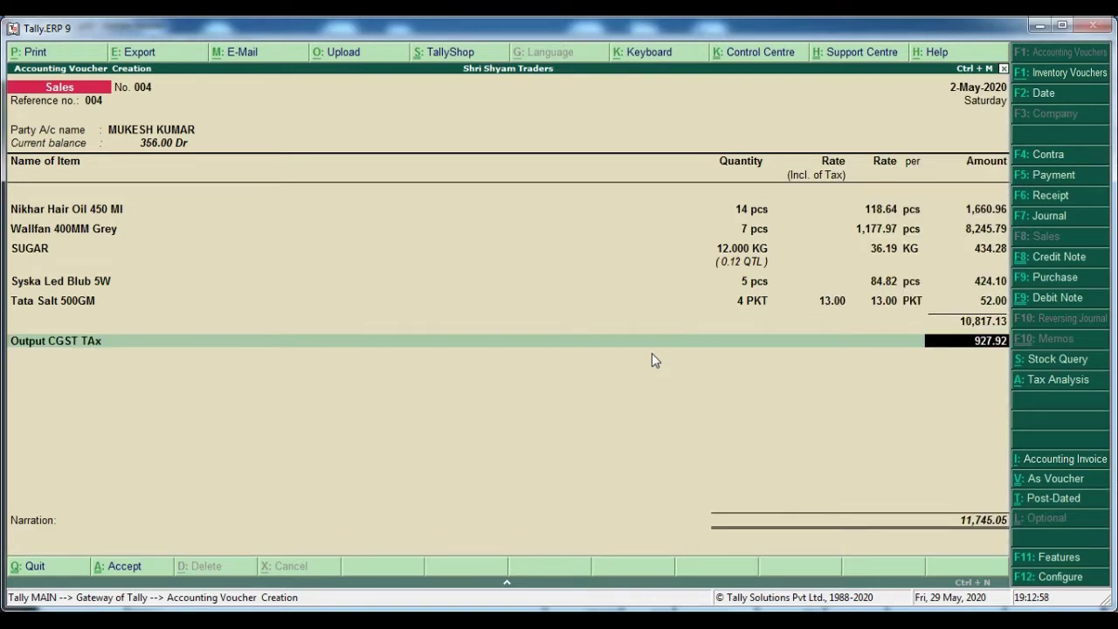
pyautogui.press('Return')
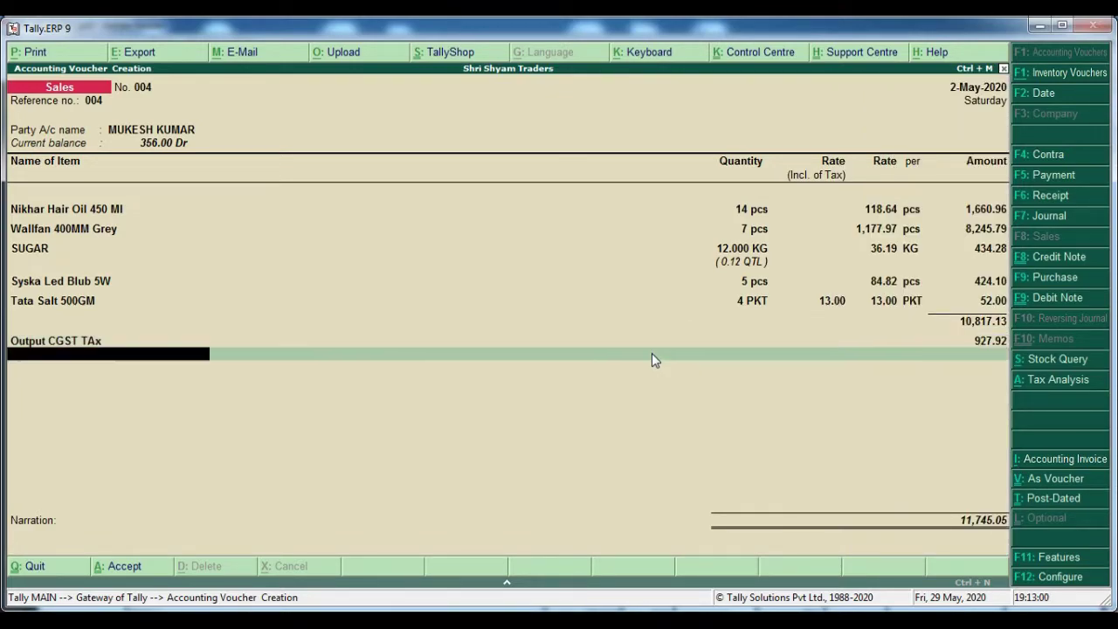
# Add an Output SGST TAx line and compare the totals with the invoice PDF.
pyautogui.write('OUT')
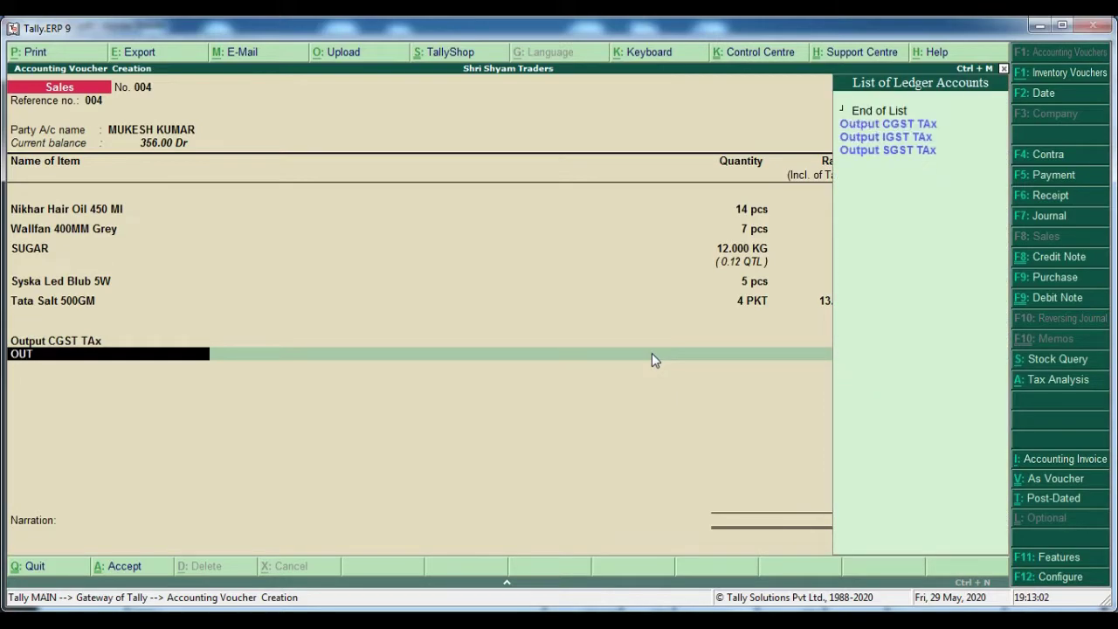
pyautogui.press('Down')
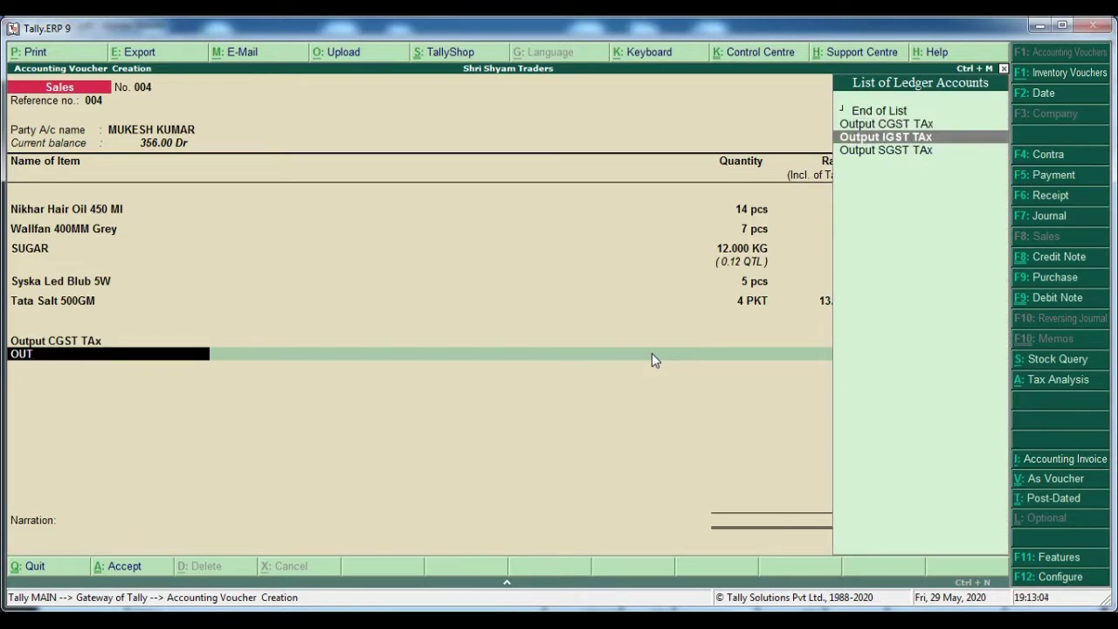
pyautogui.press('Down')
pyautogui.press('Return')
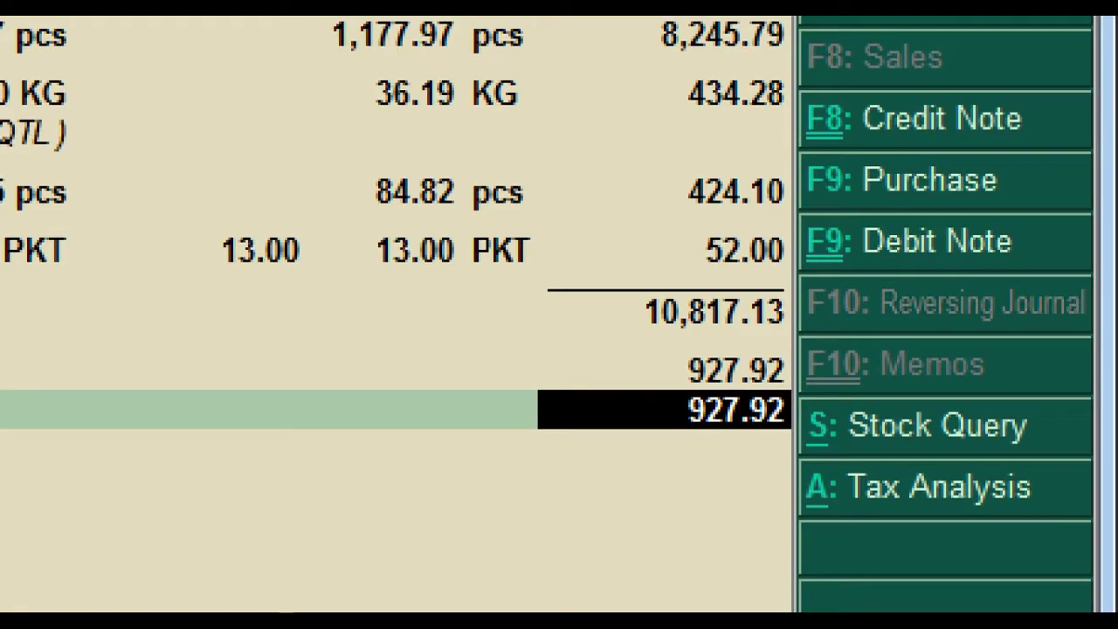
pyautogui.hotkey('alt', 'Tab')
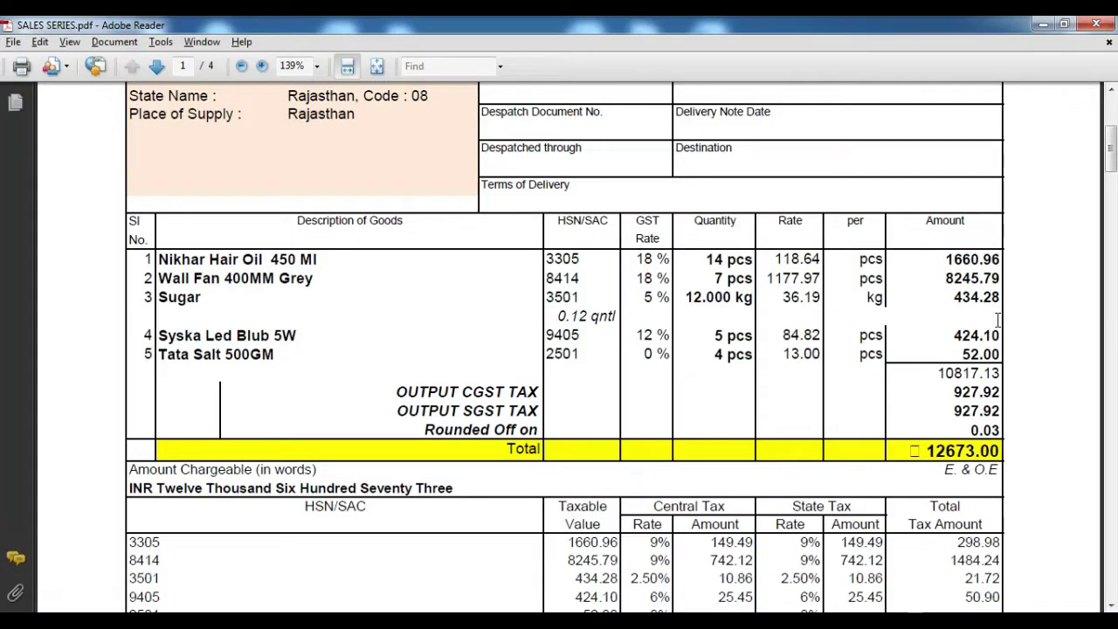
pyautogui.scroll(-1, 997, 319)
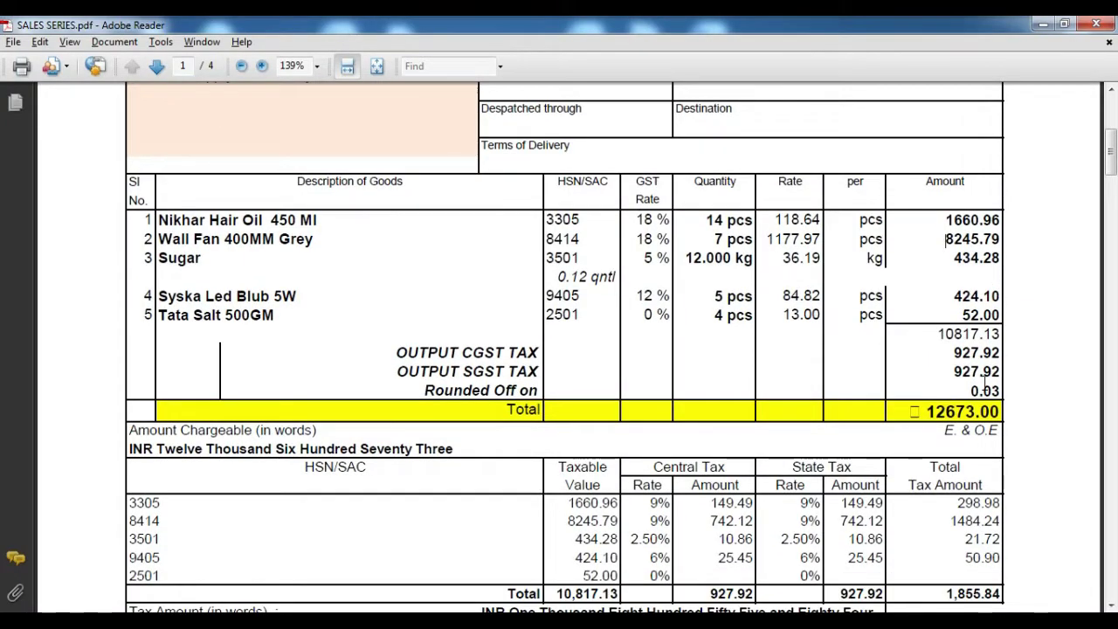
pyautogui.hotkey('alt', 'Tab')
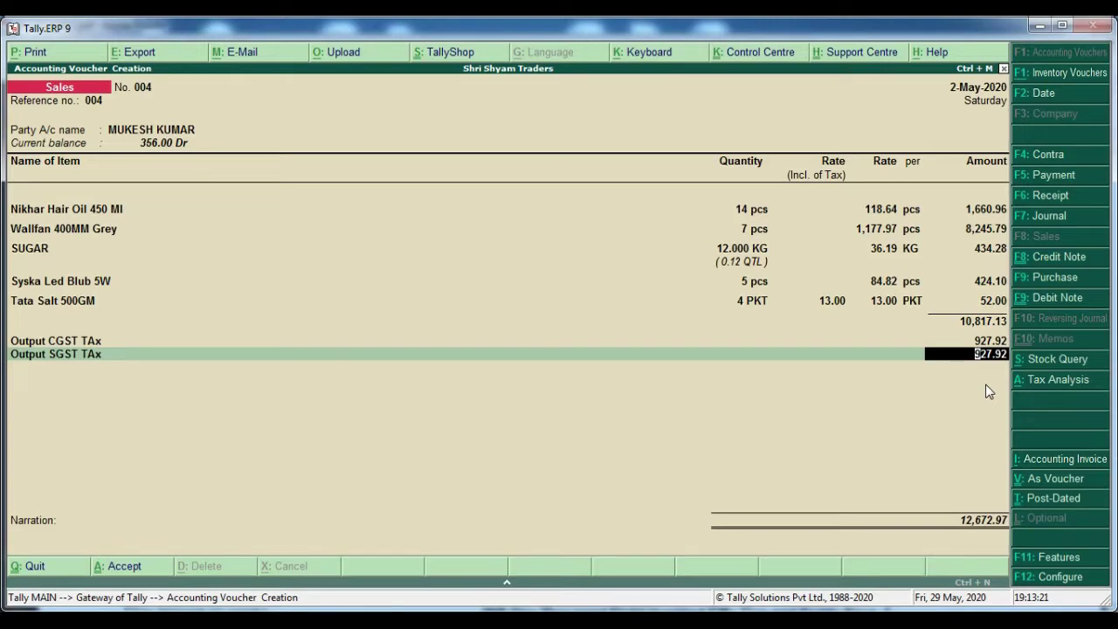
# Accept the 927.92 SGST amount and add a 0.03 Rounded Off on line.
pyautogui.press('Return')
pyautogui.write('R')
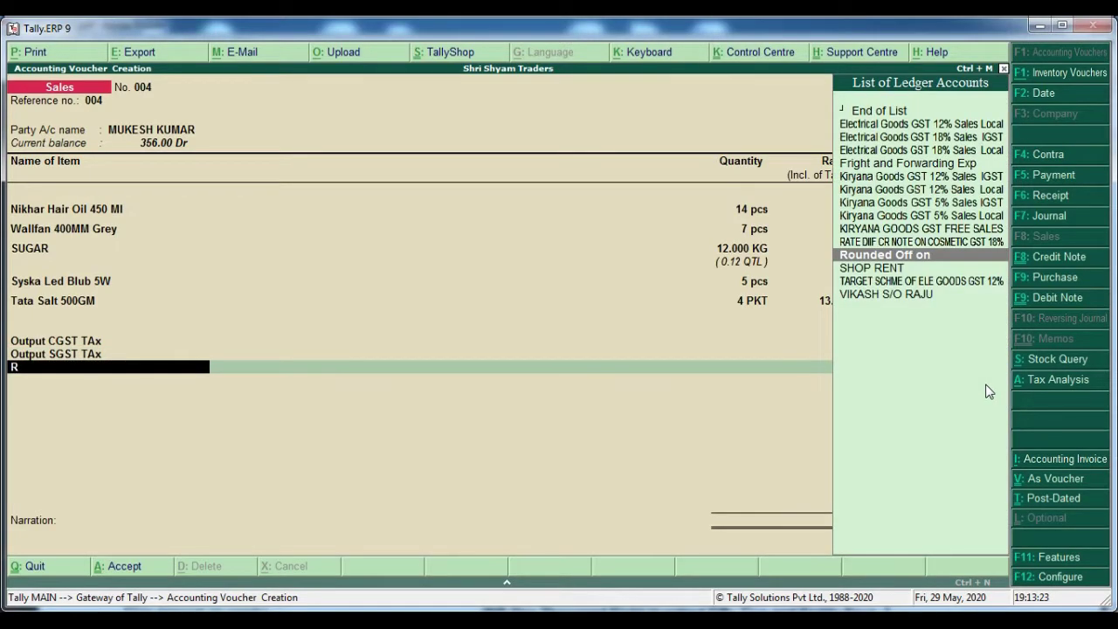
pyautogui.press('Return')
pyautogui.press('Return')
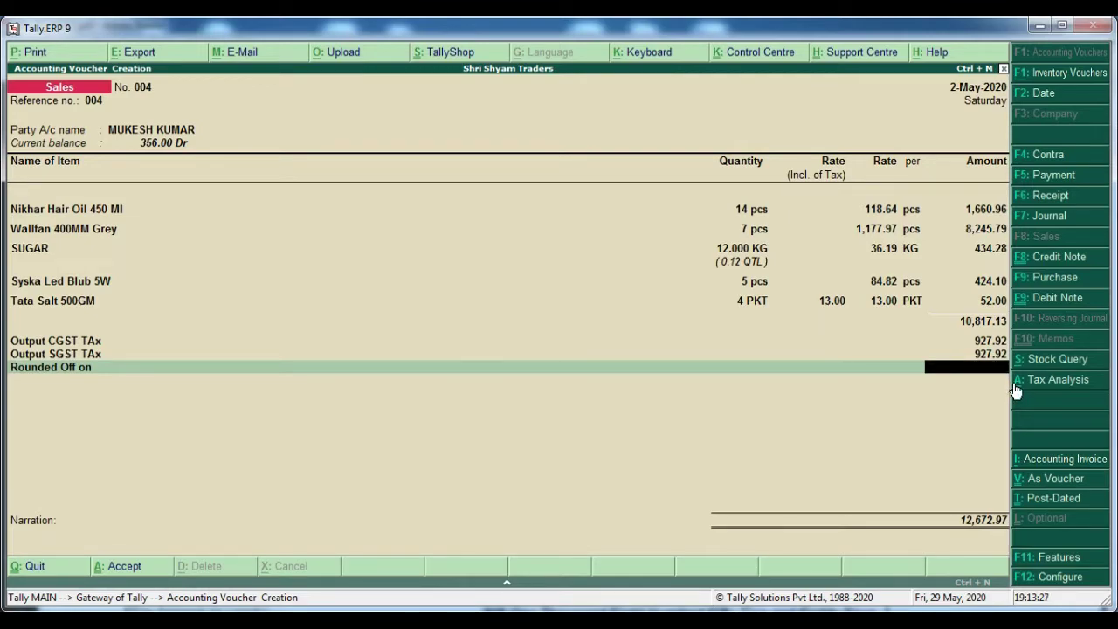
pyautogui.write('.03')
pyautogui.press('Return')
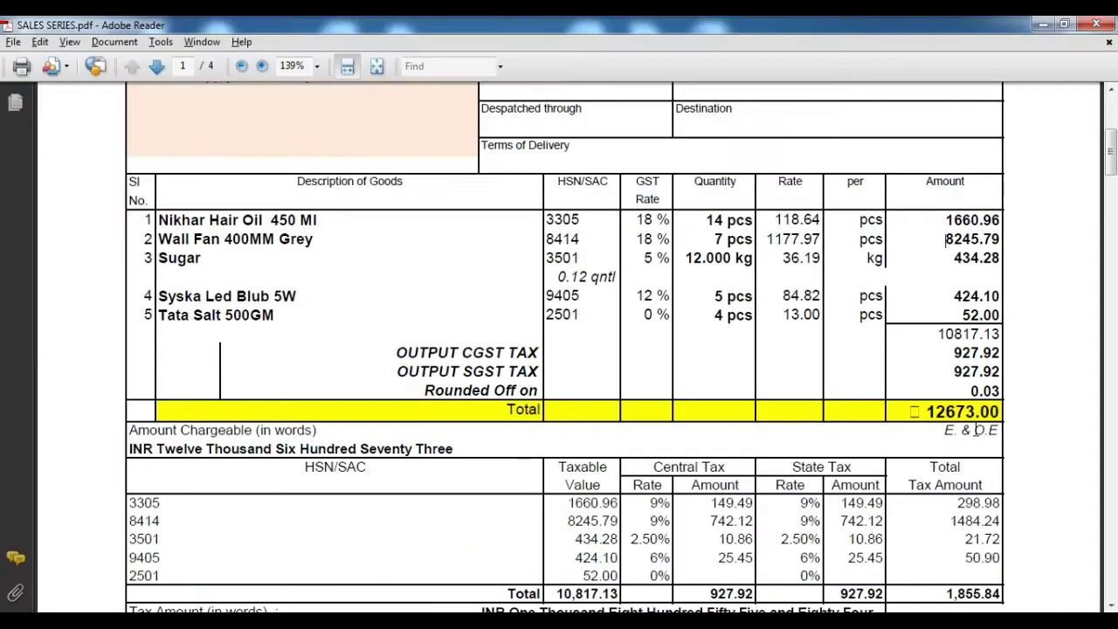
# Save voucher 004 at 12,673.00 with no narration.
pyautogui.hotkey('alt', 'Tab')
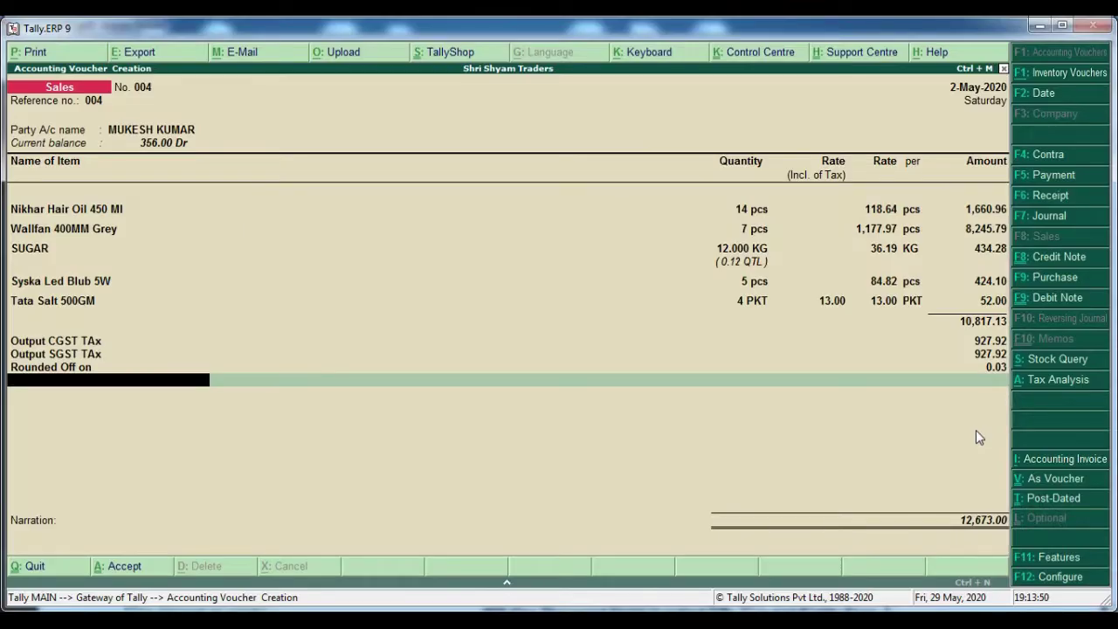
pyautogui.press('Return')
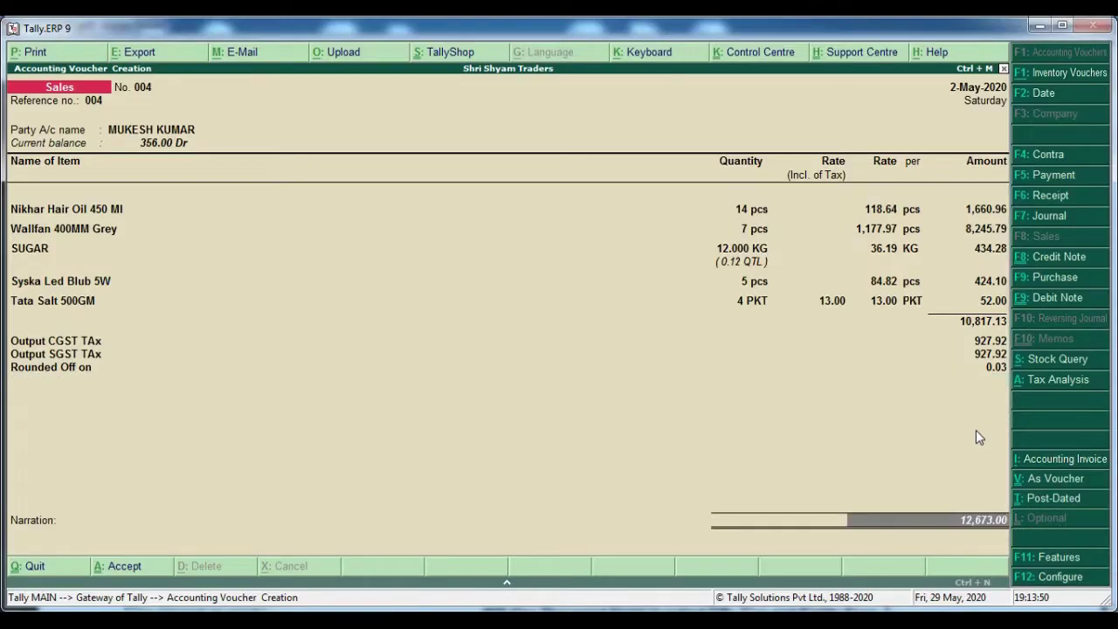
pyautogui.press('Return')
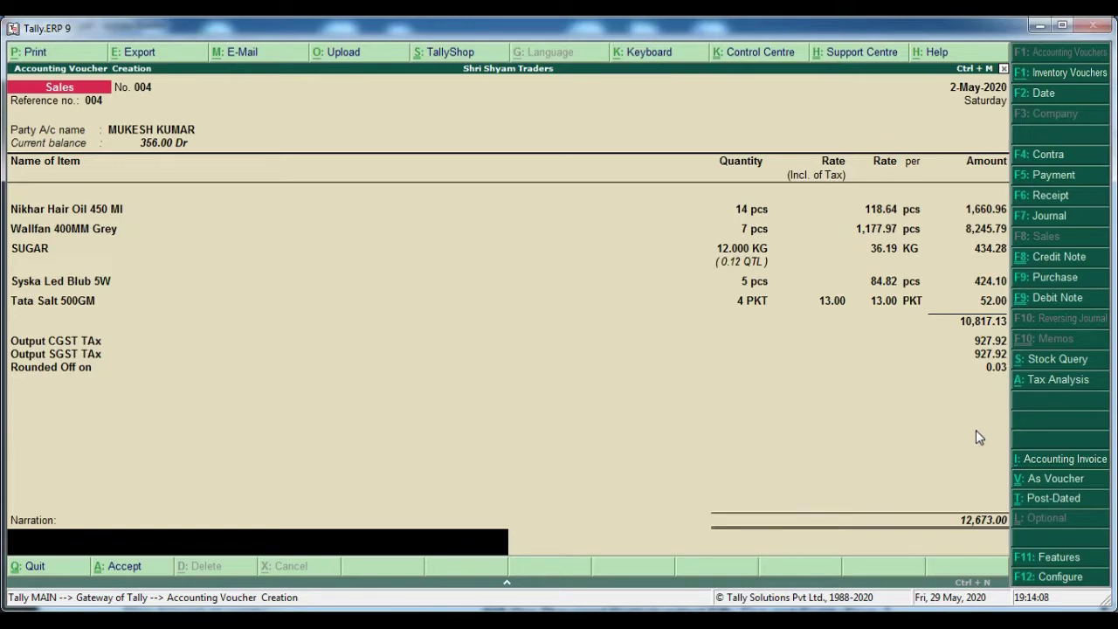
pyautogui.press('Return')
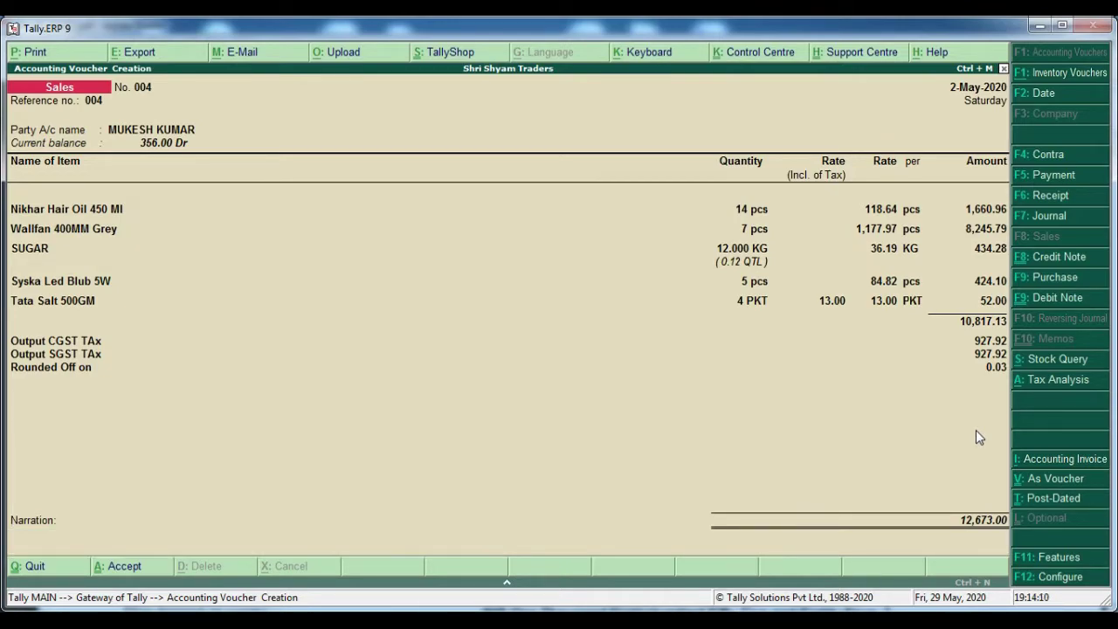
pyautogui.press('Return')
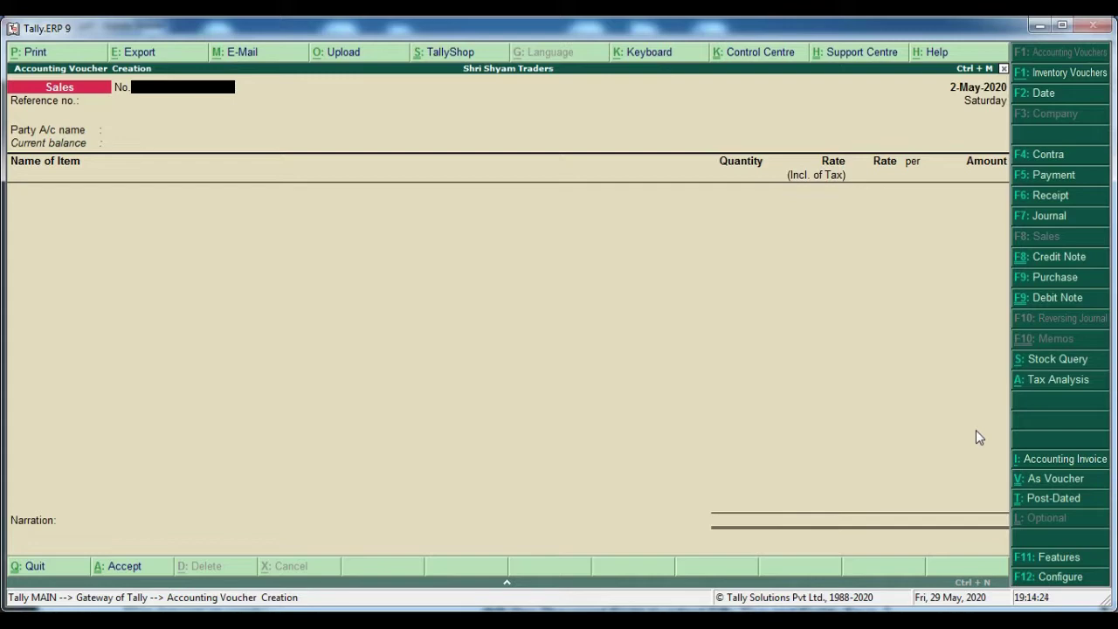
# Number the sales voucher 005 and give it reference 005.
pyautogui.write('004')
pyautogui.press('BackSpace')
pyautogui.write('5')
pyautogui.press('Return')
pyautogui.write('005')
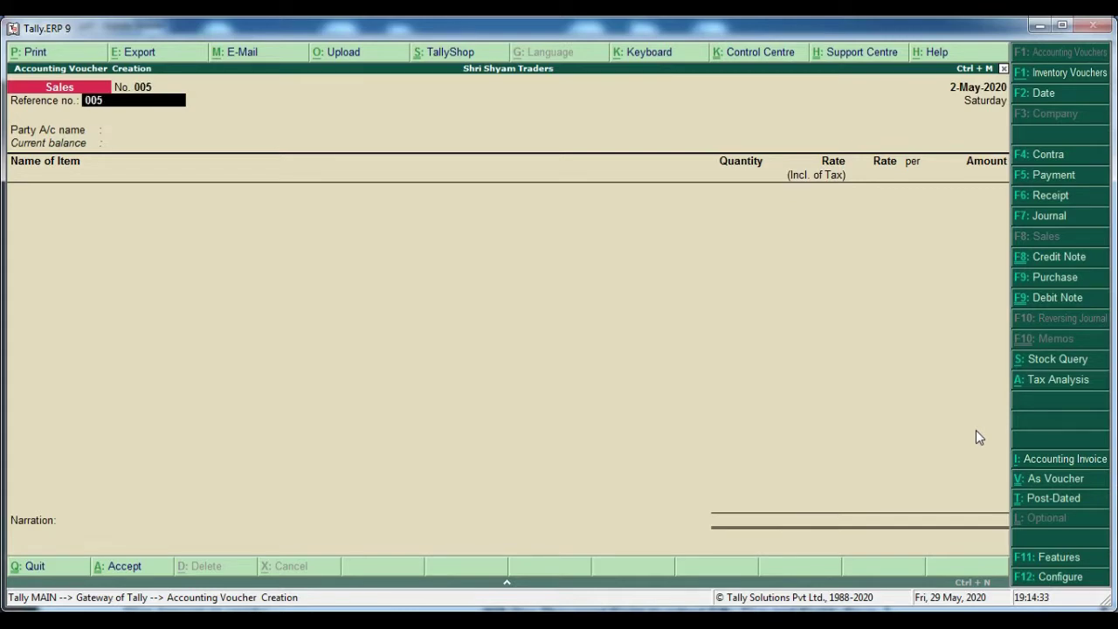
pyautogui.press('Return')
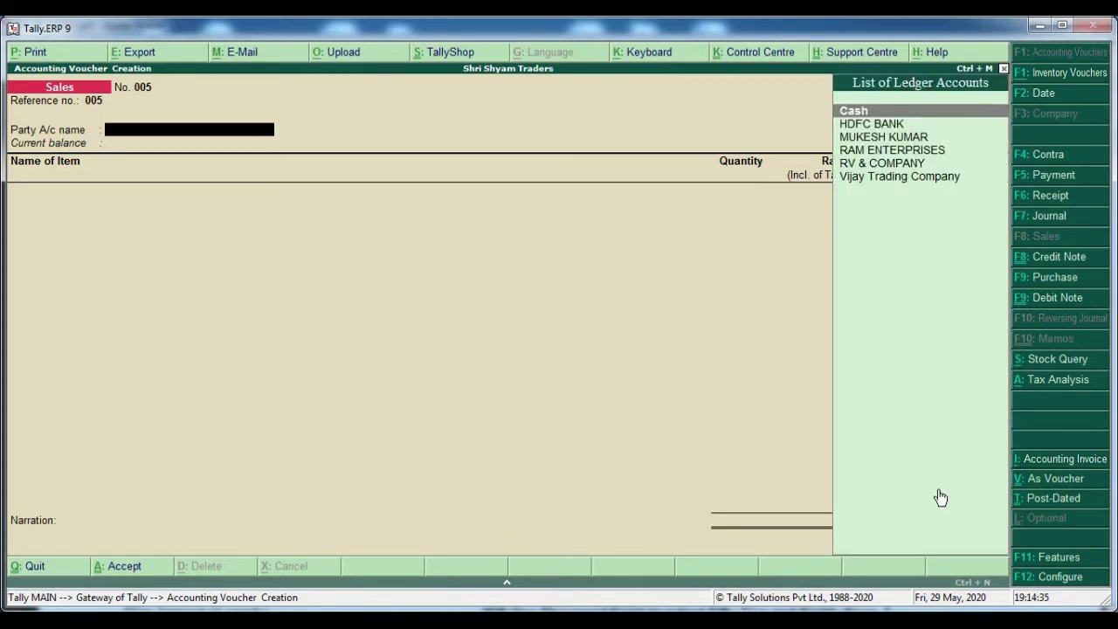
# Find the next buyer's name on the invoice PDF and begin entering it as the party.
pyautogui.hotkey('alt', 'Tab')
pyautogui.scroll(-3, 1114, 481)
pyautogui.scroll(-10, 656, 447)
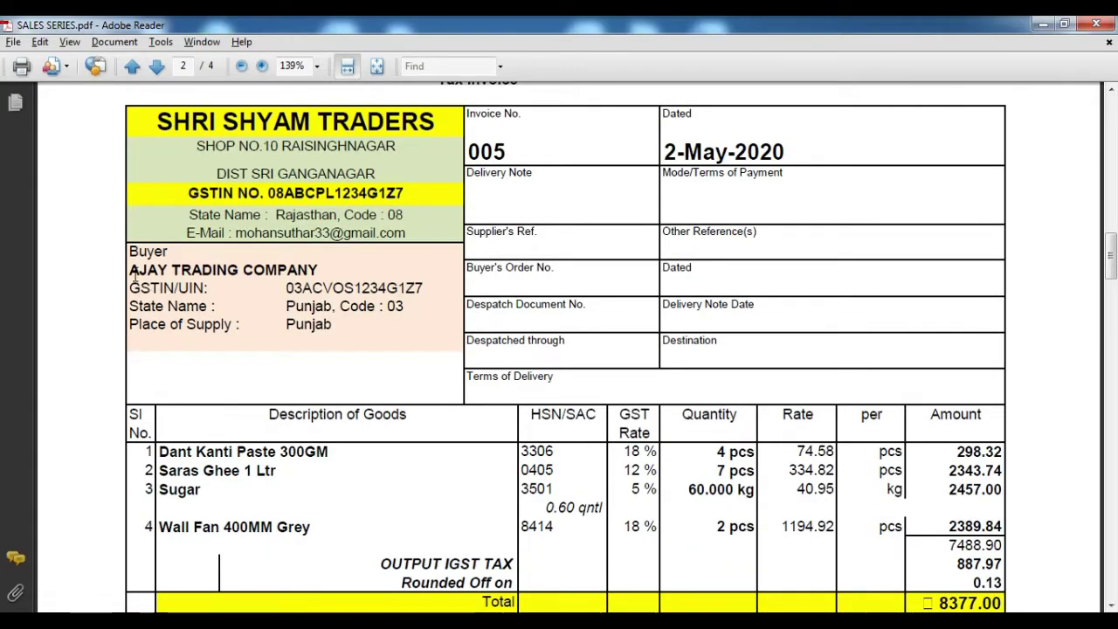
pyautogui.moveTo(130, 270); pyautogui.dragTo(238, 272)
pyautogui.click(210, 293)
pyautogui.scroll(-1, 289, 322)
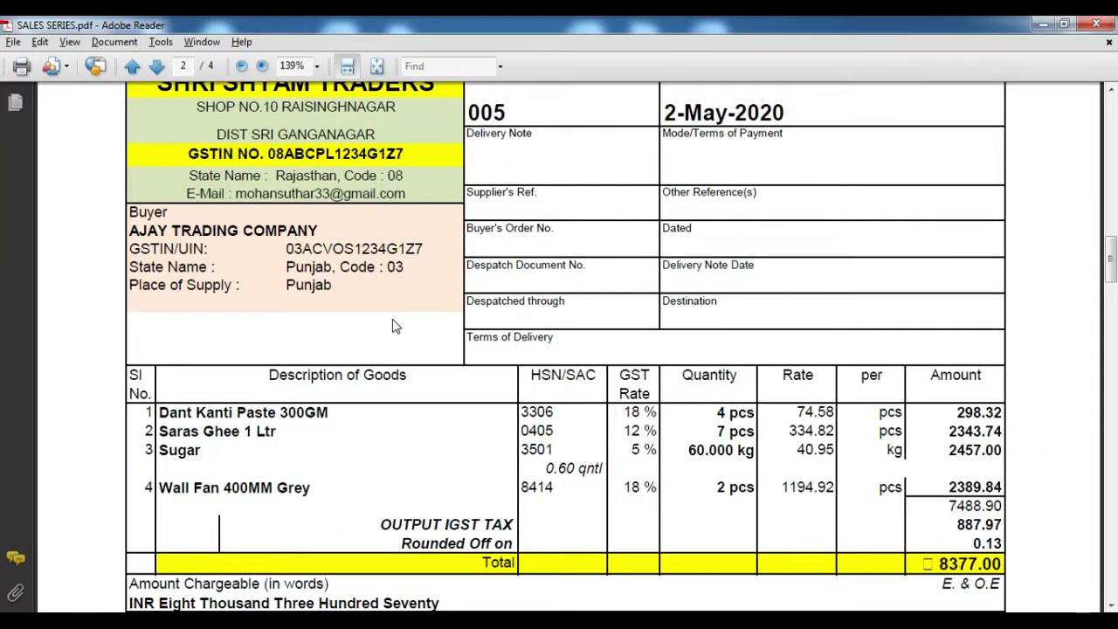
pyautogui.hotkey('alt', 'Tab')
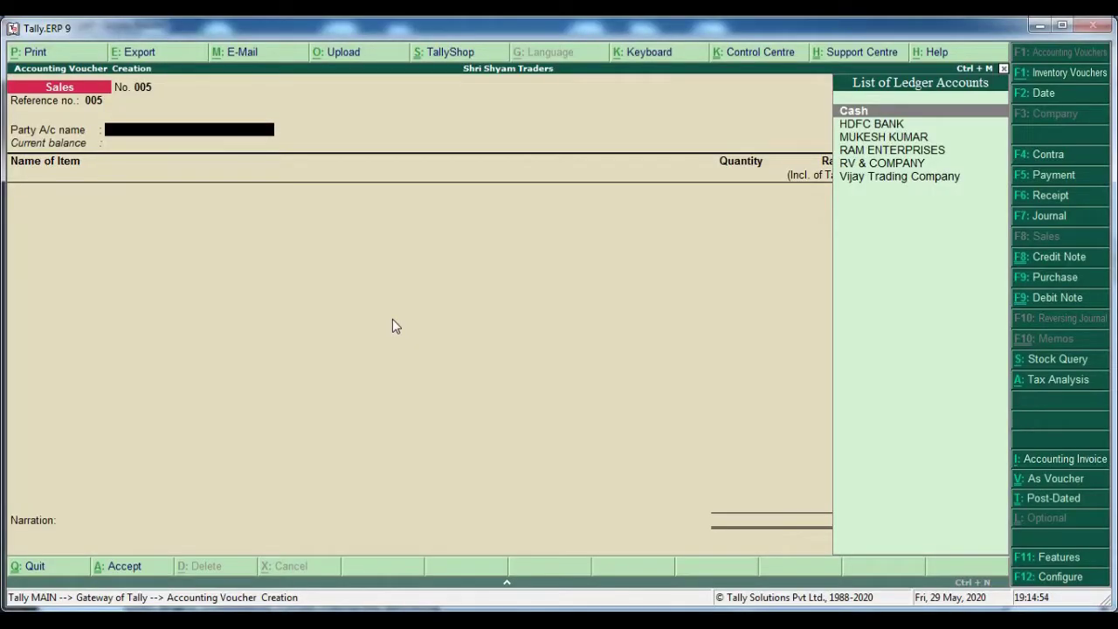
pyautogui.write('A')
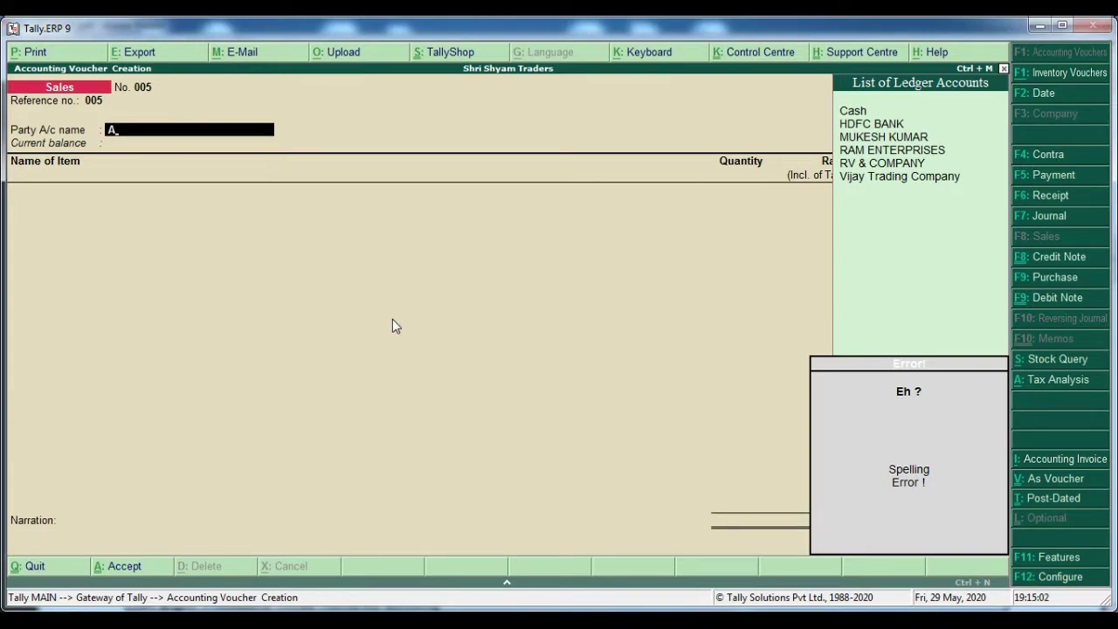
# Create a new ledger named AJAY TRADING COMPANY under Sundry Debtors.
pyautogui.hotkey('alt', 'c')
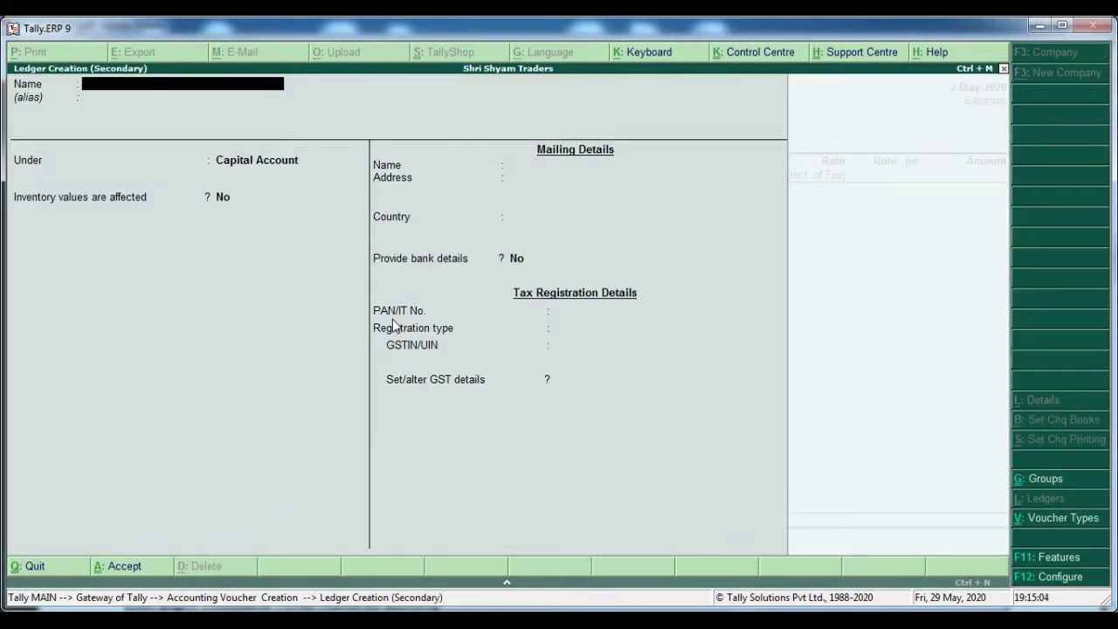
pyautogui.write('AJAY TRADING COMPANY')
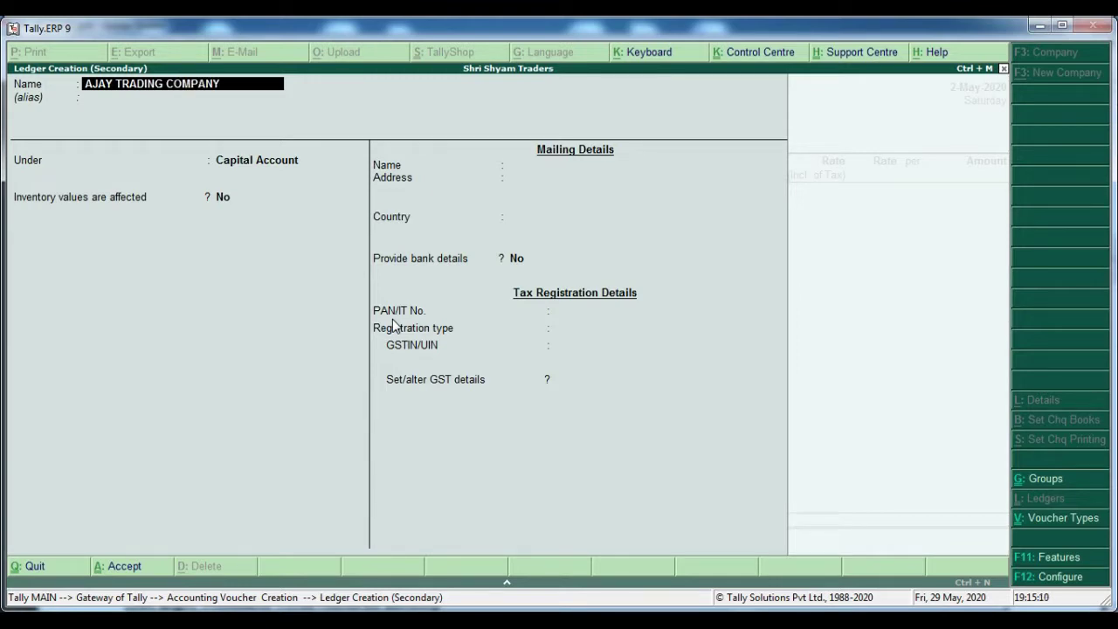
pyautogui.press('Return')
pyautogui.press('Return')
pyautogui.write('SUND')
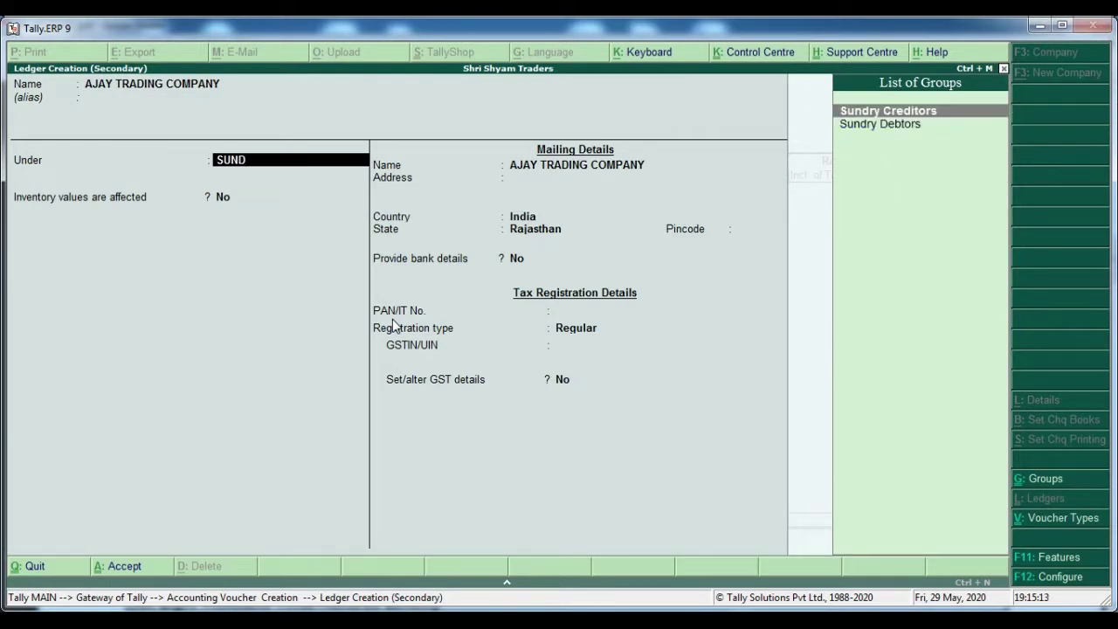
pyautogui.press('Down')
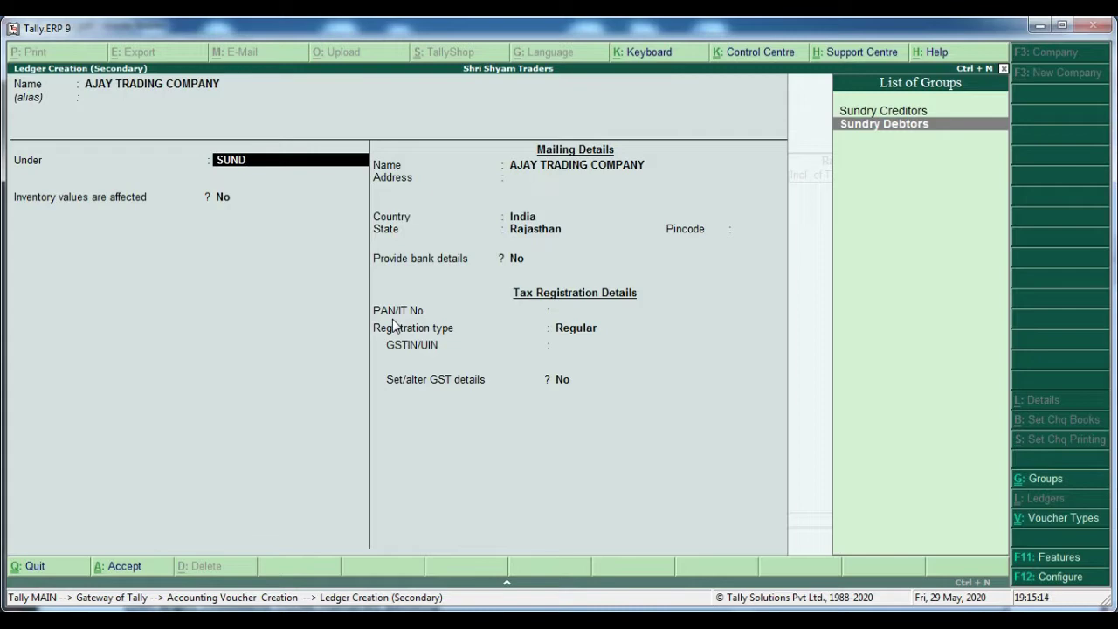
pyautogui.press('Return')
pyautogui.press('Return')
pyautogui.press('Return')
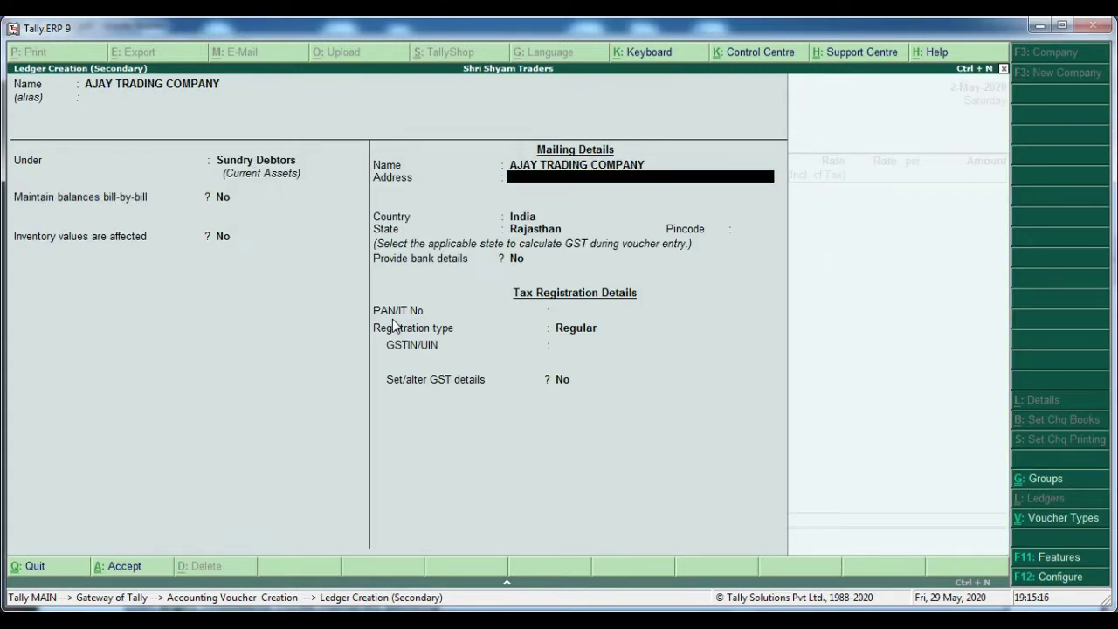
# Give the ledger address PUNJAB and state Punjab, and keep Regular registration.
pyautogui.hotkey('alt', 'Tab')
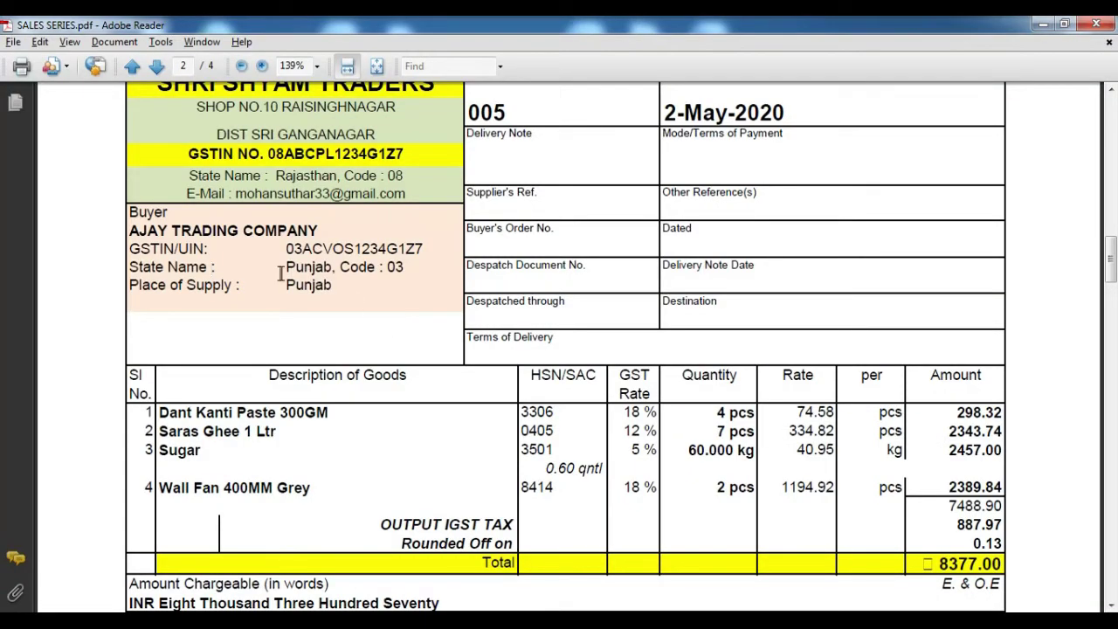
pyautogui.hotkey('alt', 'Tab')
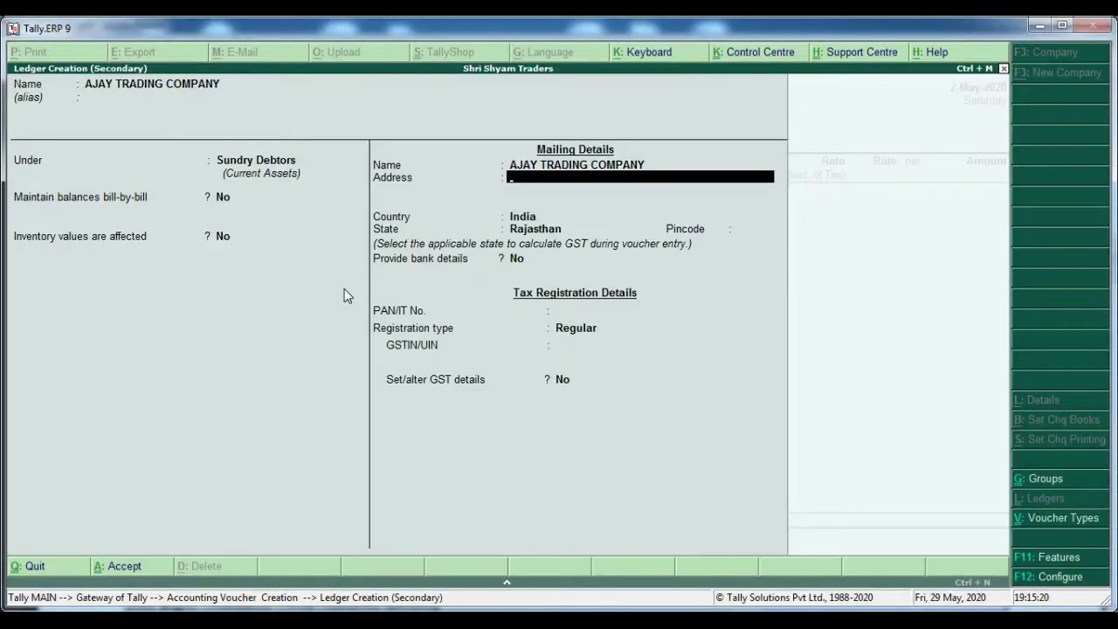
pyautogui.write('PUNJAB')
pyautogui.press('Return')
pyautogui.press('Return')
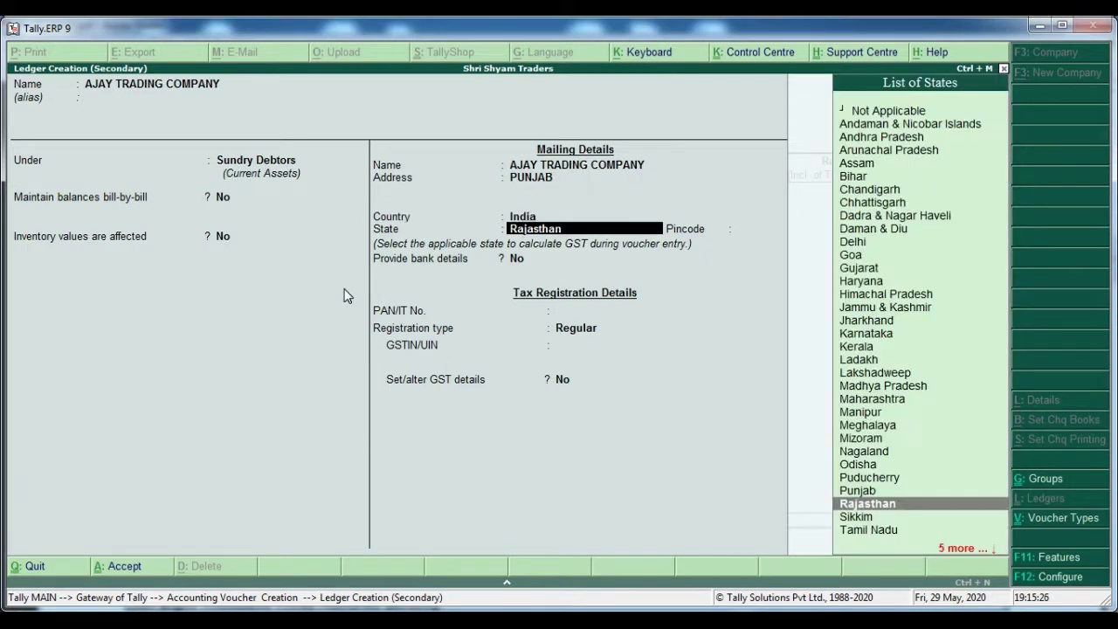
pyautogui.write('PU')
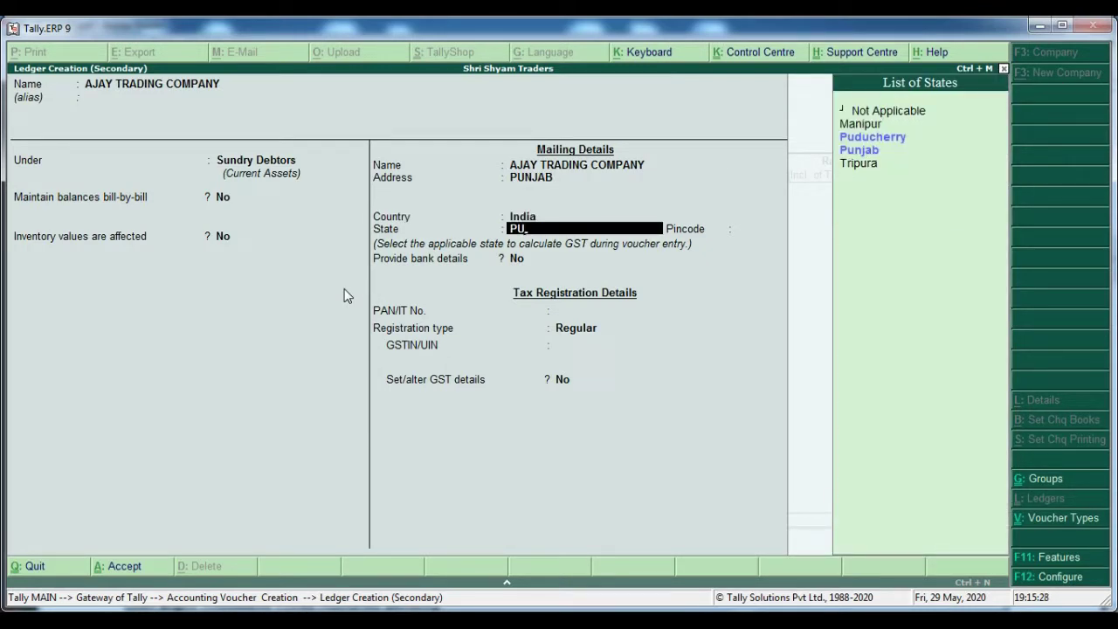
pyautogui.press('Down')
pyautogui.press('Return')
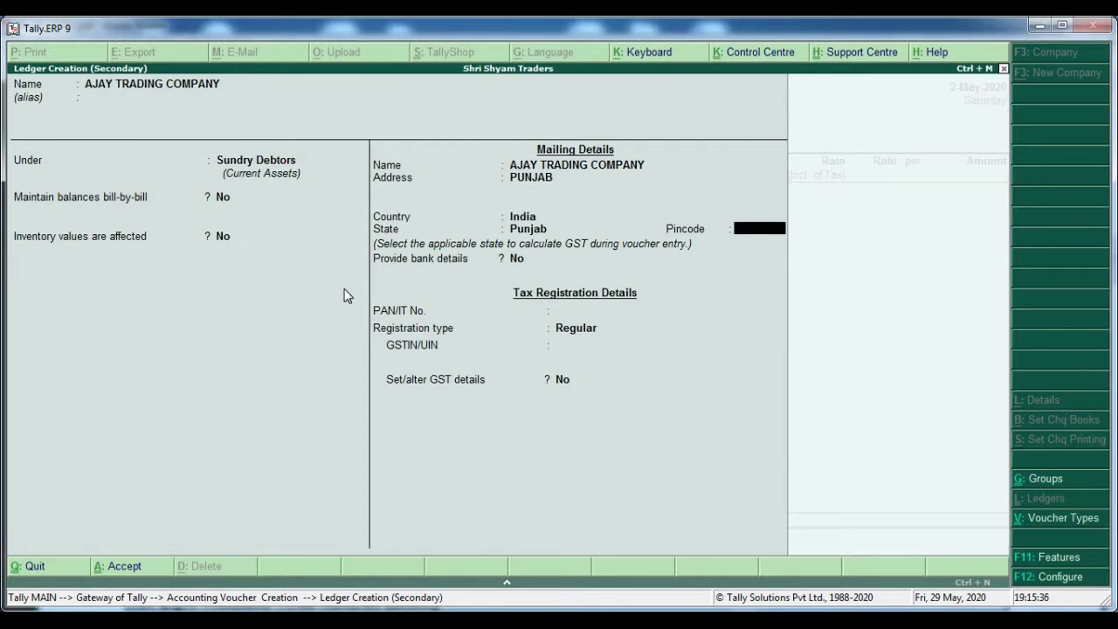
pyautogui.press('Return')
pyautogui.press('Return')
pyautogui.press('Return')
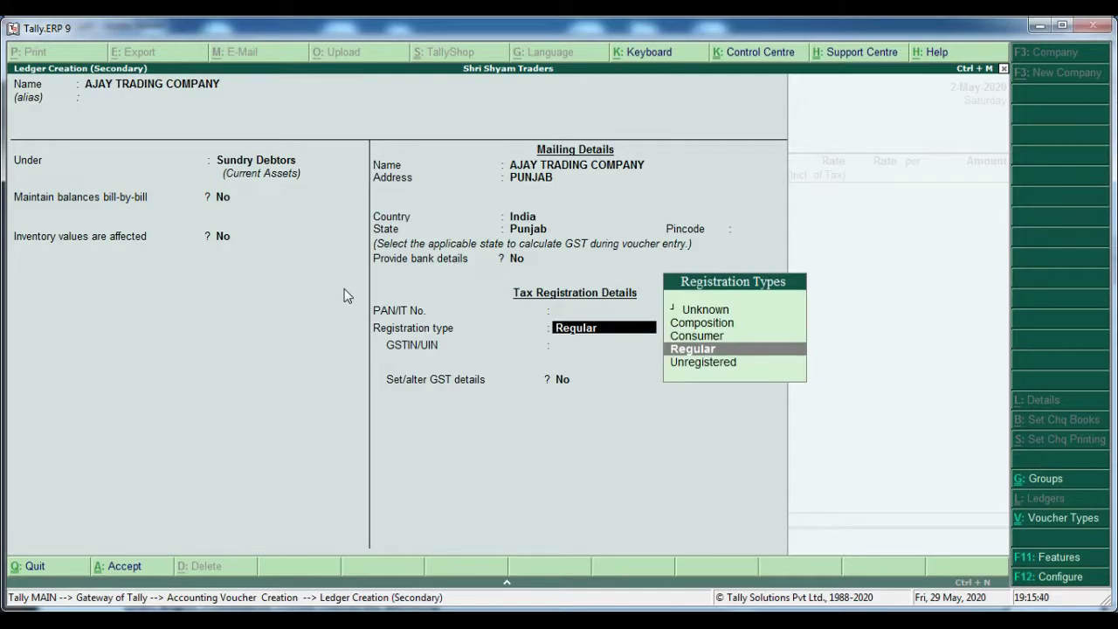
pyautogui.hotkey('alt', 'Tab')
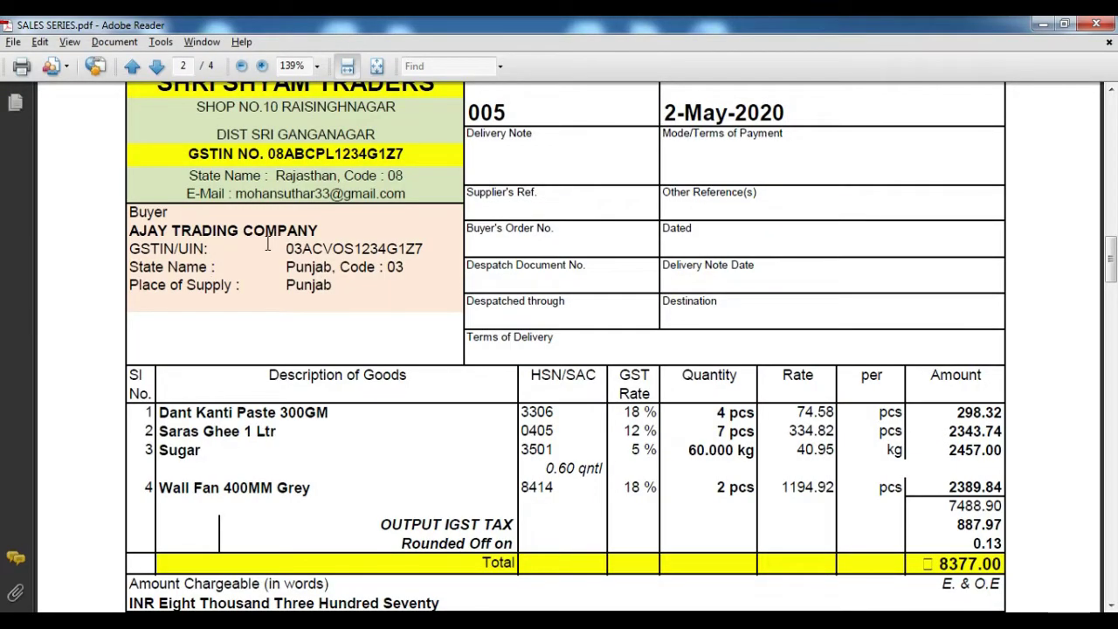
pyautogui.hotkey('alt', 'Tab')
pyautogui.press('Return')
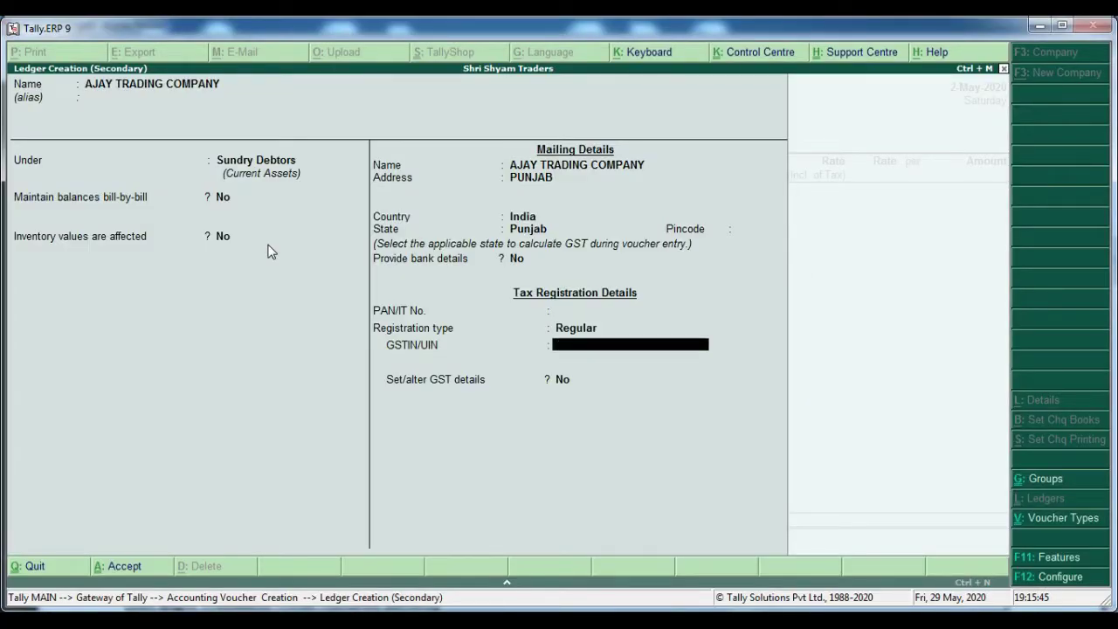
# Enter the buyer's GSTIN from the invoice into the new ledger.
pyautogui.hotkey('alt', 'Tab')
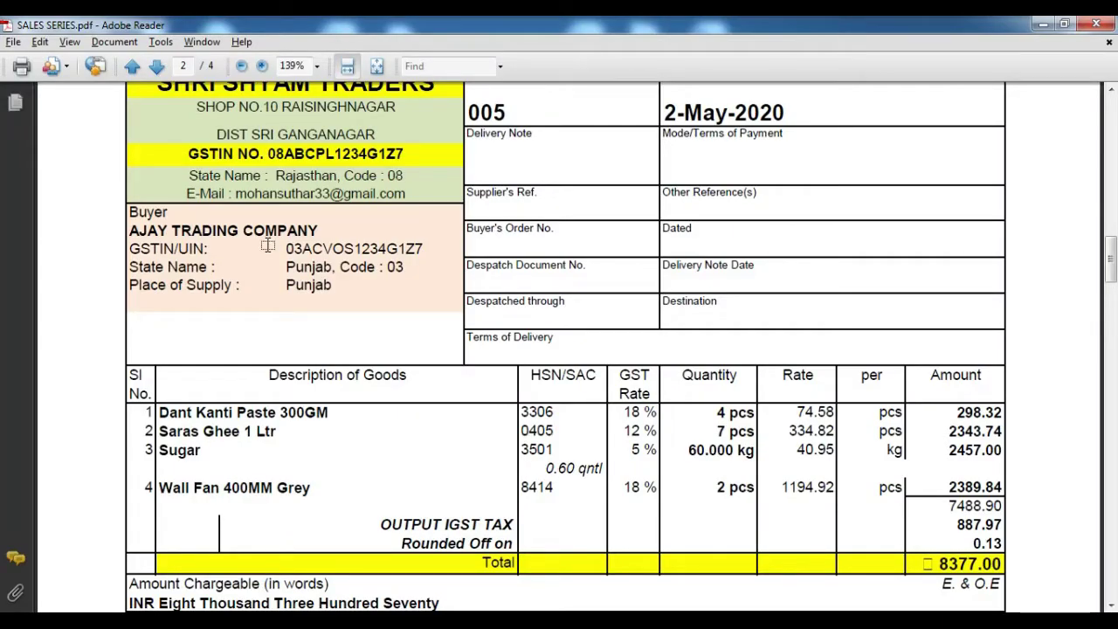
pyautogui.hotkey('alt', 'Tab')
pyautogui.write('03')
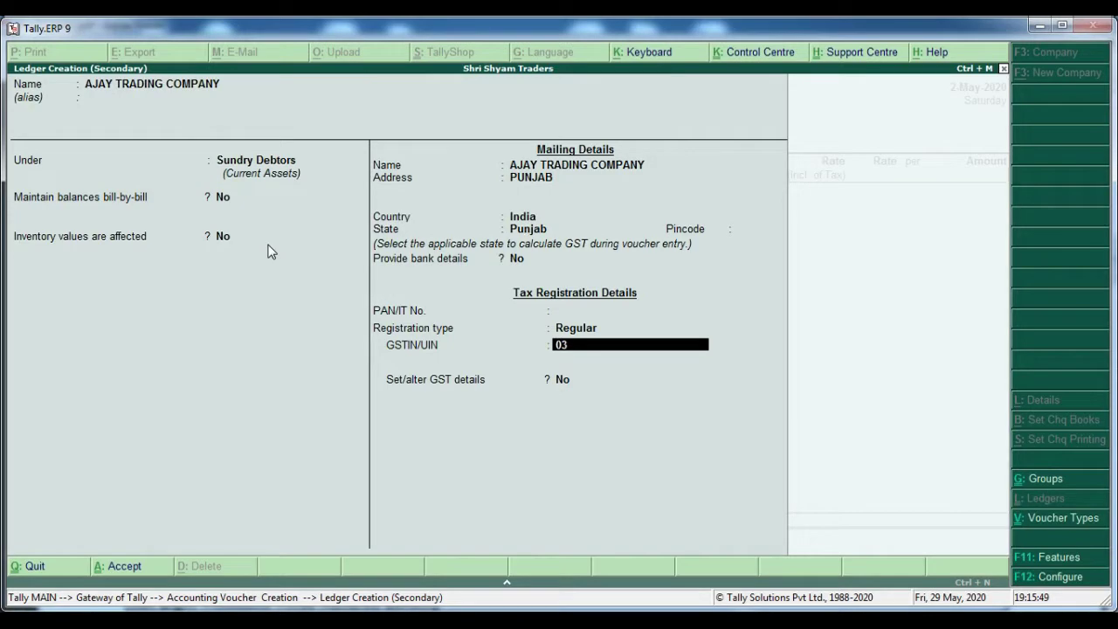
pyautogui.write('ACV')
pyautogui.hotkey('alt', 'Tab')
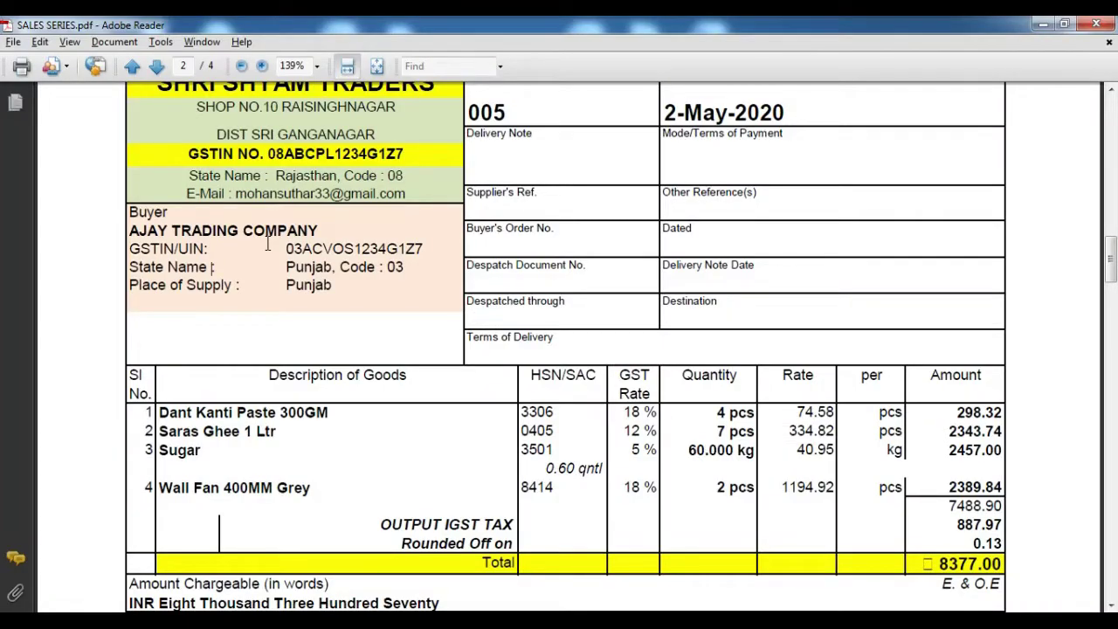
pyautogui.hotkey('alt', 'Tab')
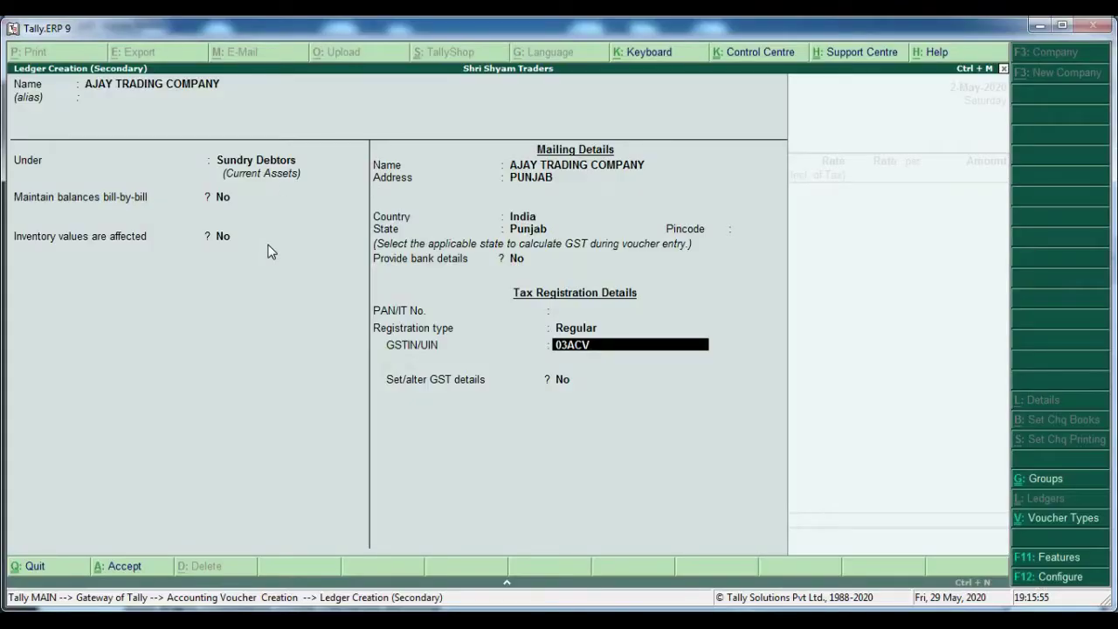
pyautogui.write('OS')
pyautogui.hotkey('alt', 'Tab')
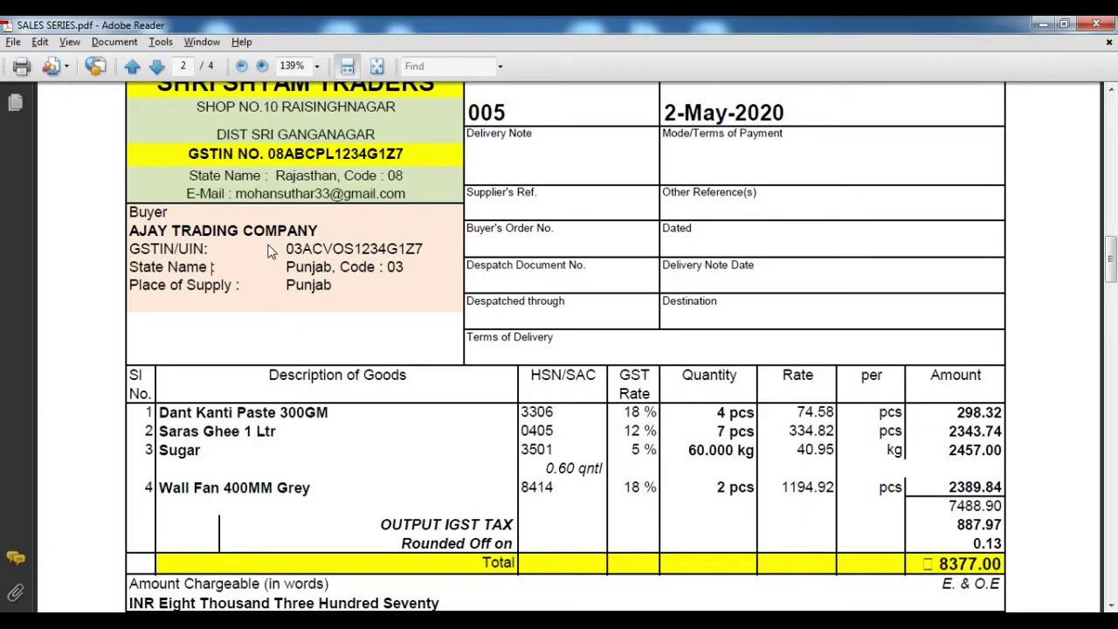
pyautogui.hotkey('alt', 'Tab')
pyautogui.write('1234G')
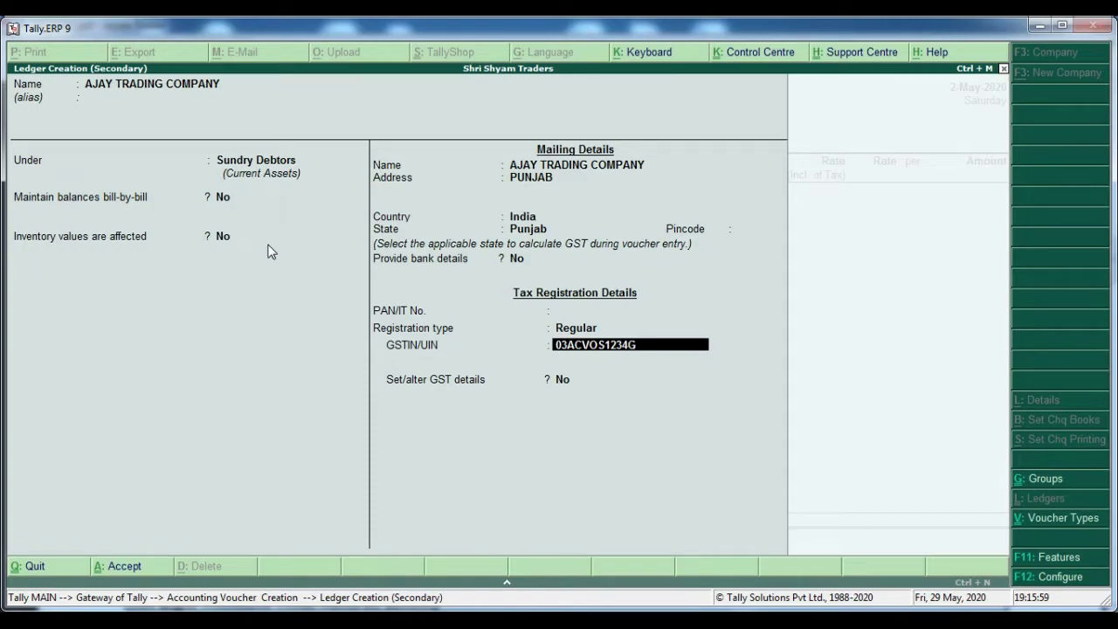
pyautogui.write('1Z')
pyautogui.hotkey('alt', 'Tab')
pyautogui.hotkey('alt', 'Tab')
pyautogui.write('7')
# Confirm the GSTIN past the verification warning and finish the ledger form.
pyautogui.press('Return')
pyautogui.press('Return')
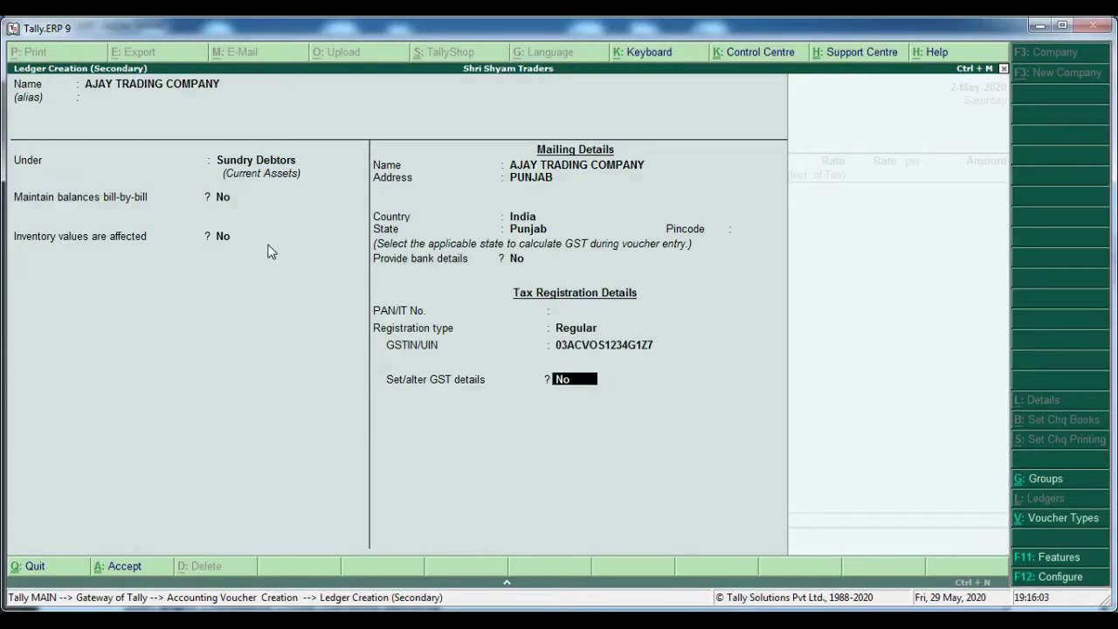
pyautogui.press('Return')
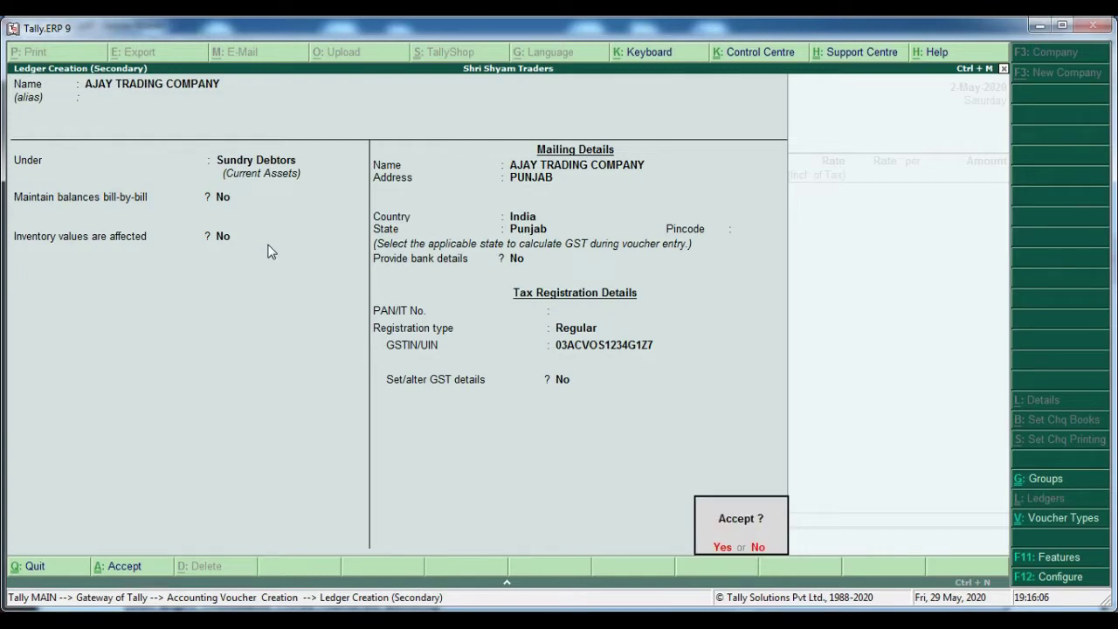
pyautogui.press('Return')
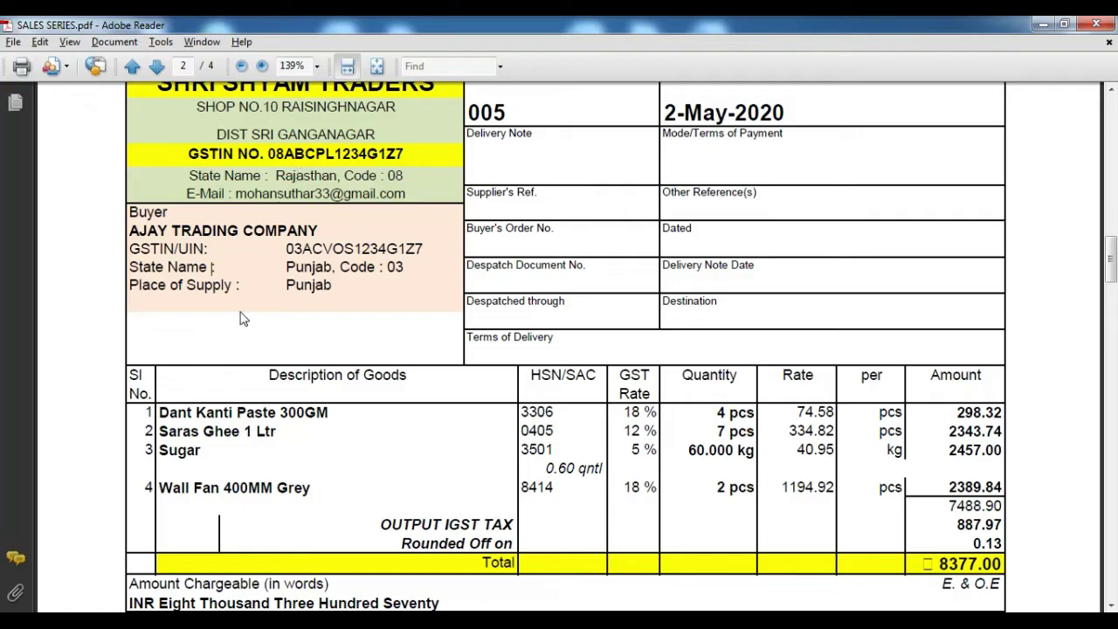
# Add Dant Kanti Paste 300 Gm, 4 pcs at 74.58, for 298.32.
pyautogui.scroll(-3, 239, 314)
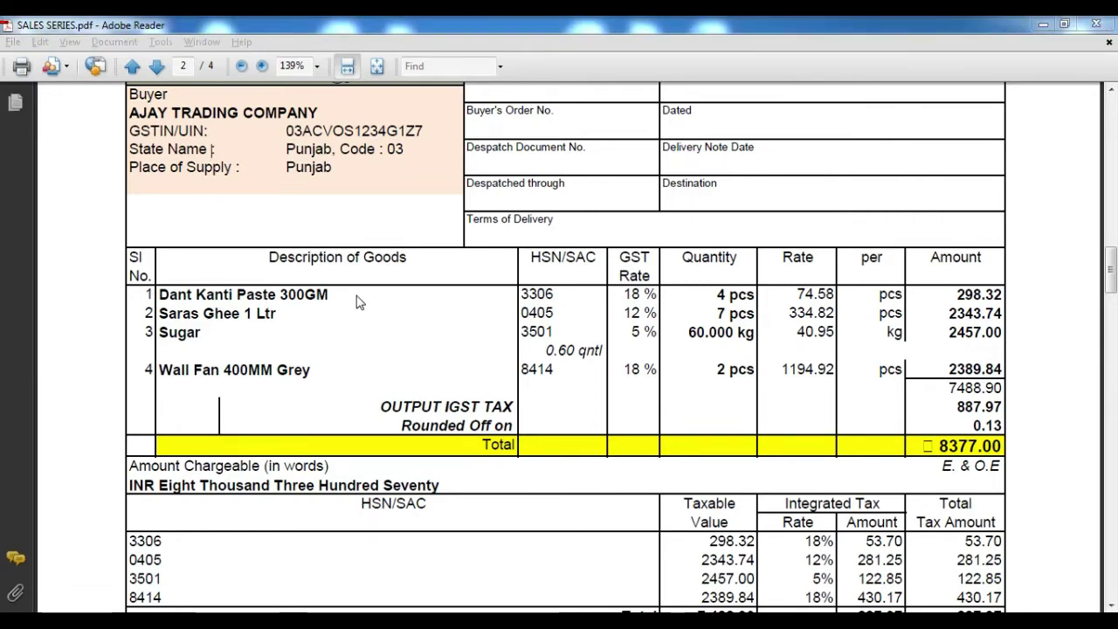
pyautogui.hotkey('alt', 'Tab')
pyautogui.write('DAN')
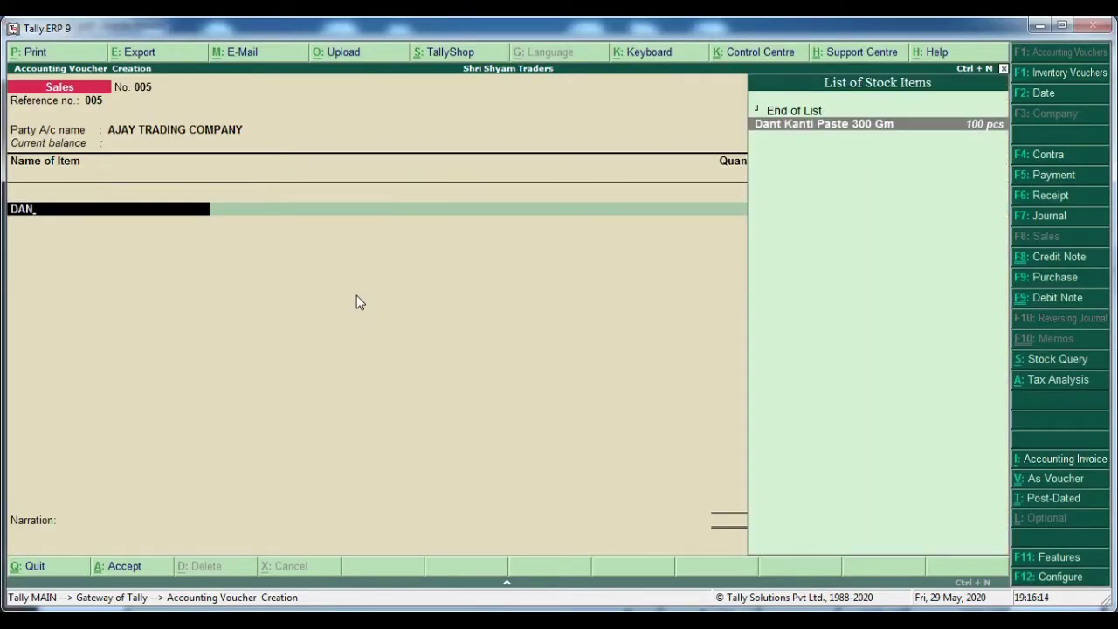
pyautogui.press('Return')
pyautogui.hotkey('alt', 'Tab')
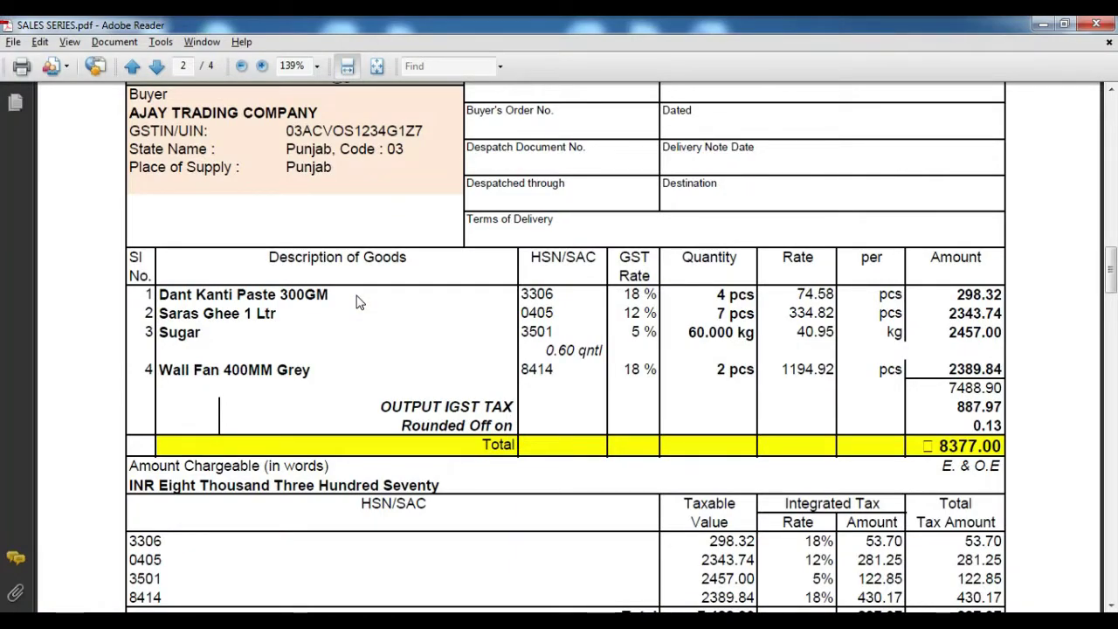
pyautogui.hotkey('alt', 'Tab')
pyautogui.write('4')
pyautogui.press('Return')
pyautogui.write('74')
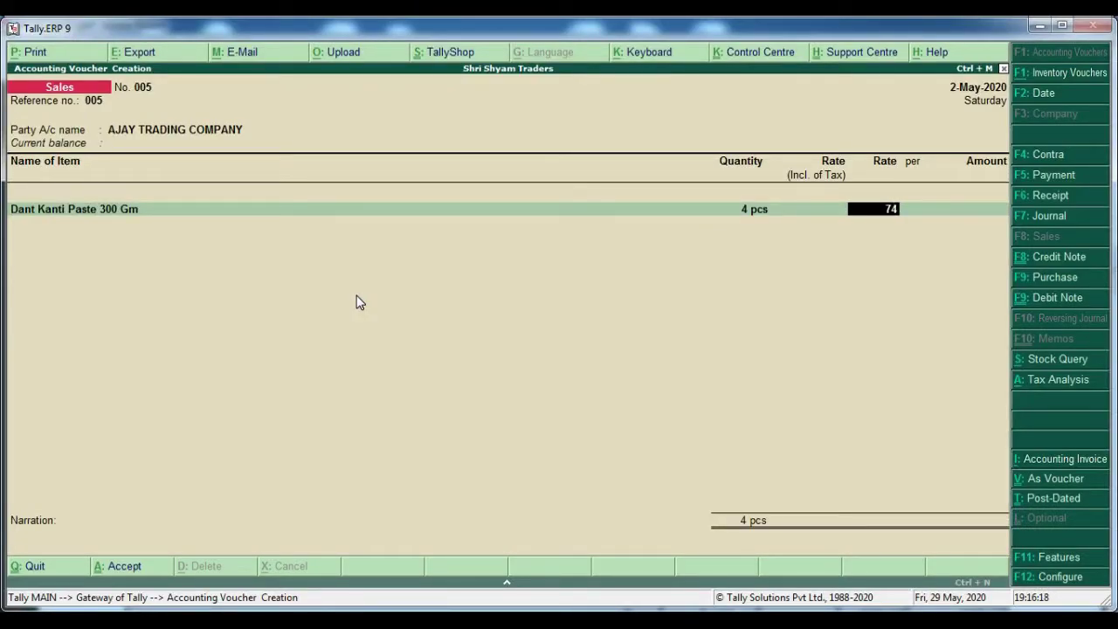
pyautogui.hotkey('alt', 'Tab')
pyautogui.hotkey('alt', 'Tab')
pyautogui.write('.58')
pyautogui.press('Return')
pyautogui.press('Return')
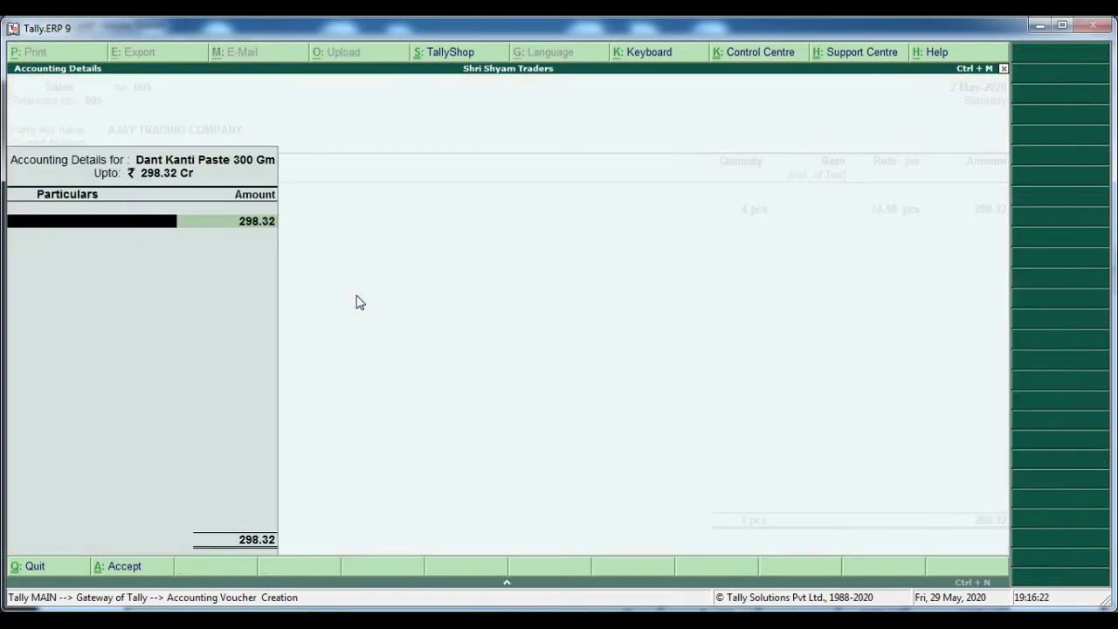
# Post the paste to the Cosmetic Goods Gst 18% Sales IGST ledger.
pyautogui.write('s')
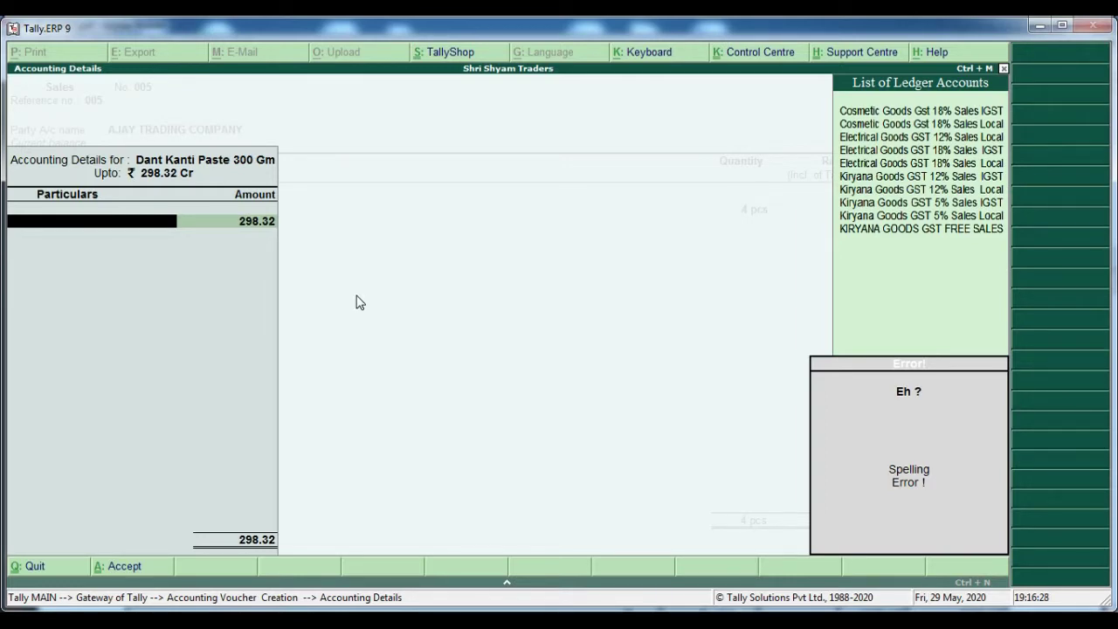
pyautogui.hotkey('alt', 'Tab')
pyautogui.scroll(-2, 318, 429)
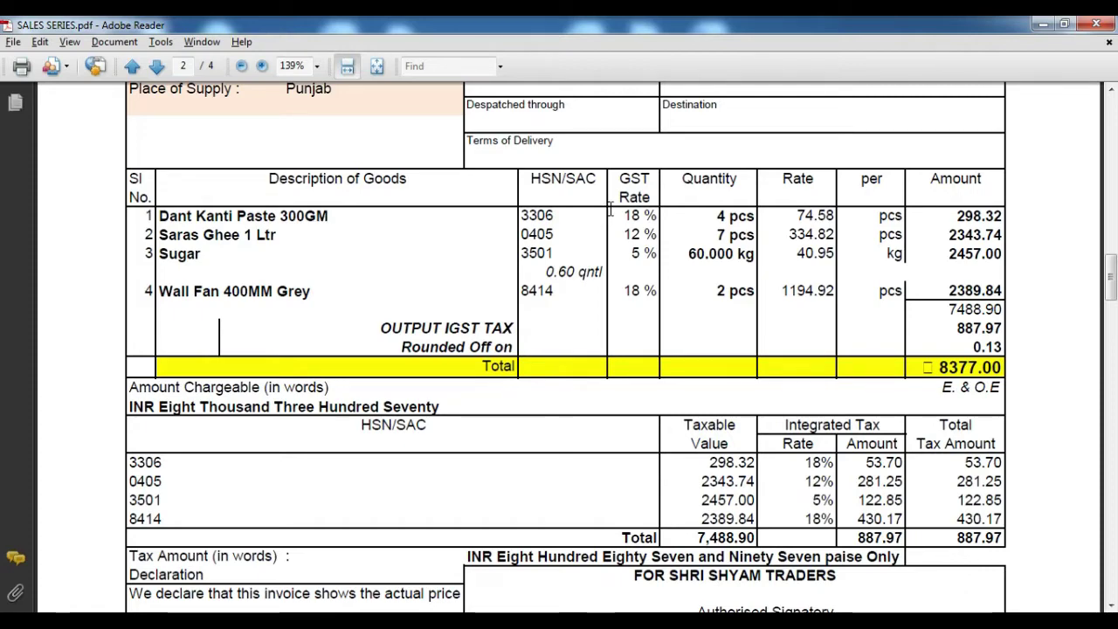
pyautogui.hotkey('alt', 'Tab')
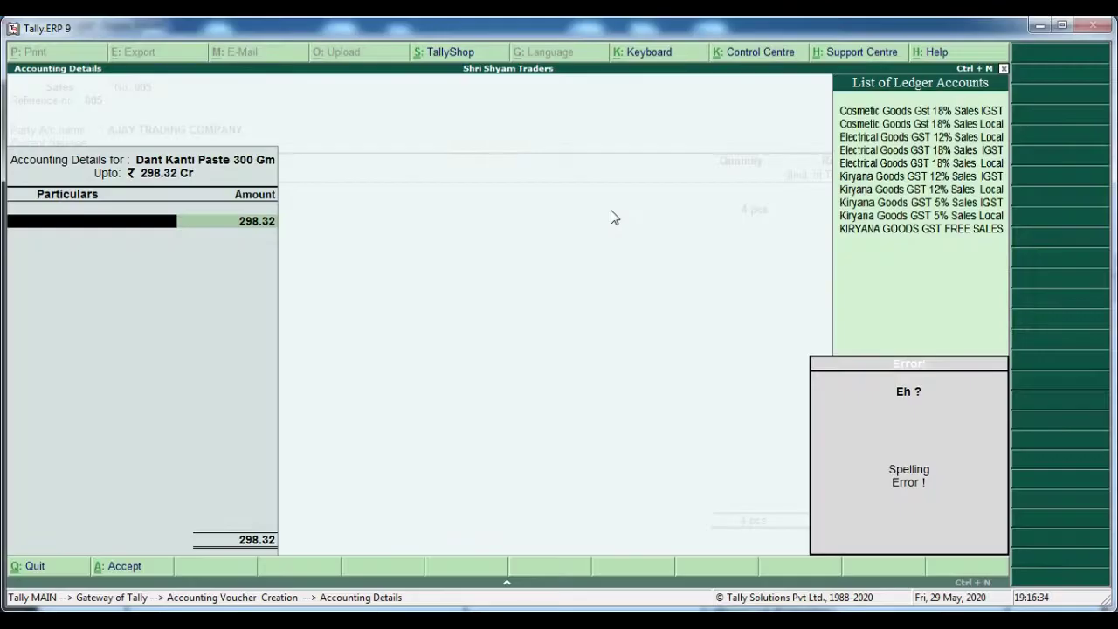
pyautogui.write('COS')
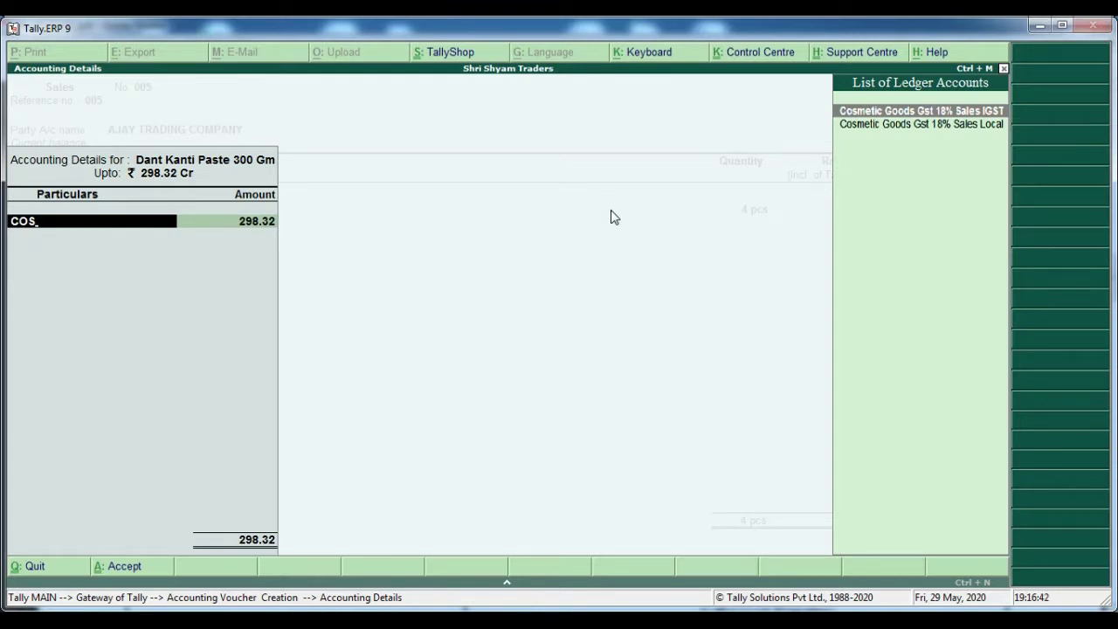
pyautogui.press('Return')
pyautogui.press('Return')
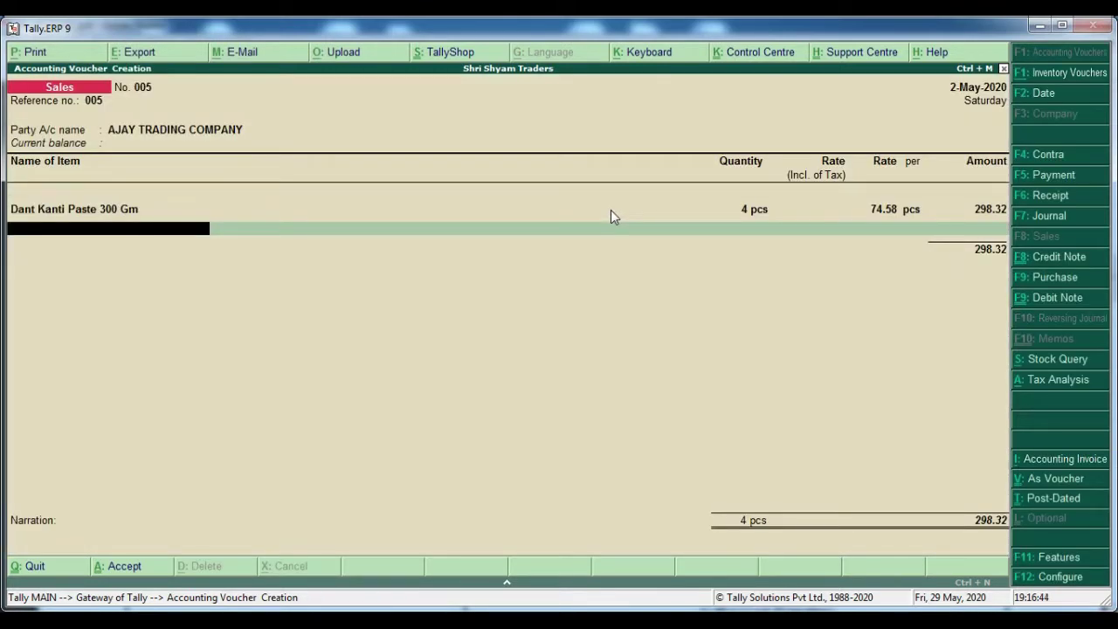
# Add Saras Ghee 1 Ltr, 7 pcs at 334.82, for 2,343.74.
pyautogui.hotkey('alt', 'Tab')
pyautogui.hotkey('alt', 'Tab')
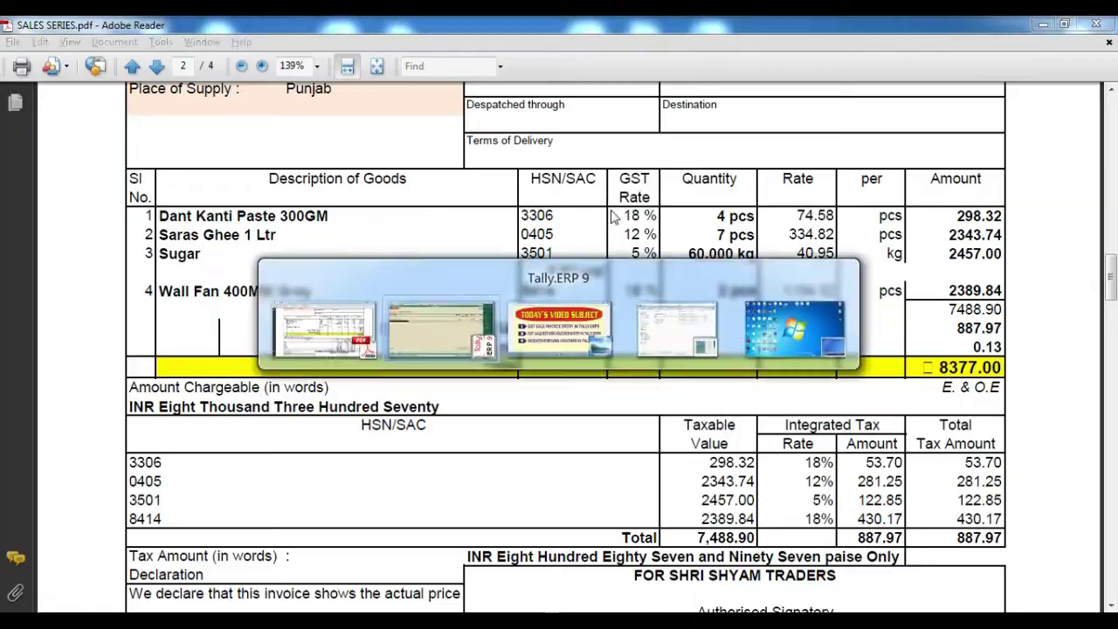
pyautogui.write('SARA')
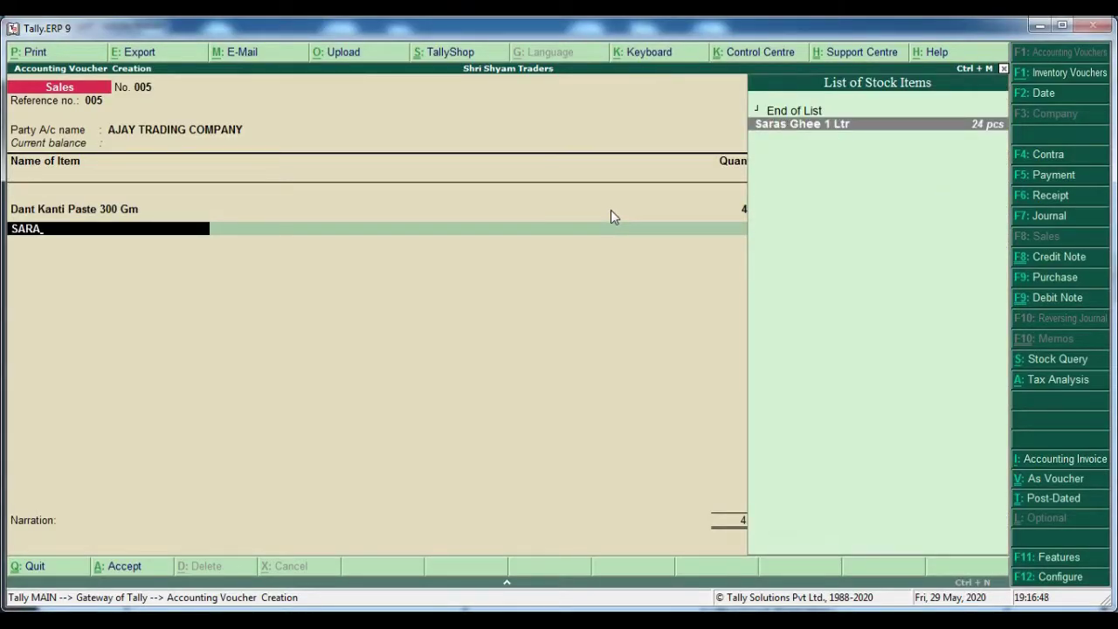
pyautogui.press('Return')
pyautogui.hotkey('alt', 'Tab')
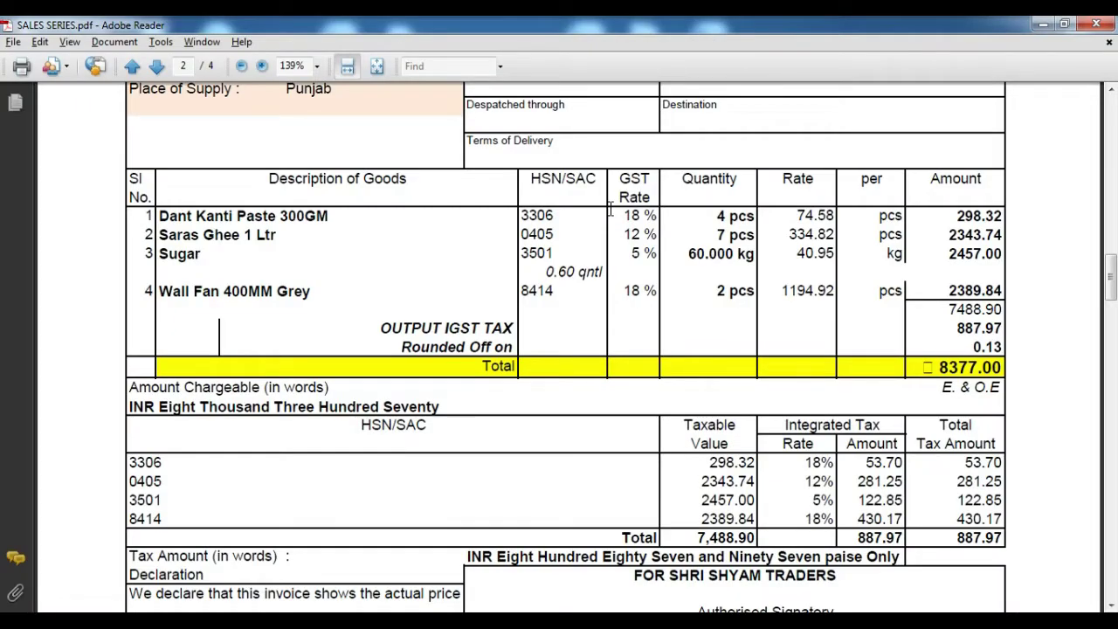
pyautogui.hotkey('alt', 'Tab')
pyautogui.write('7')
pyautogui.press('Return')
pyautogui.press('Return')
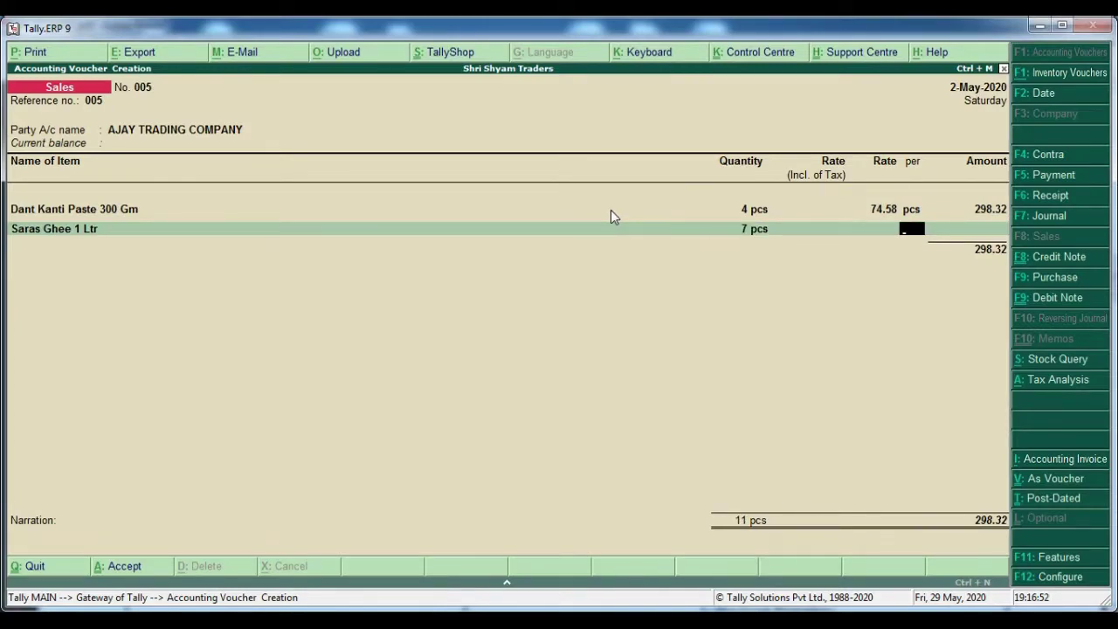
pyautogui.write('334')
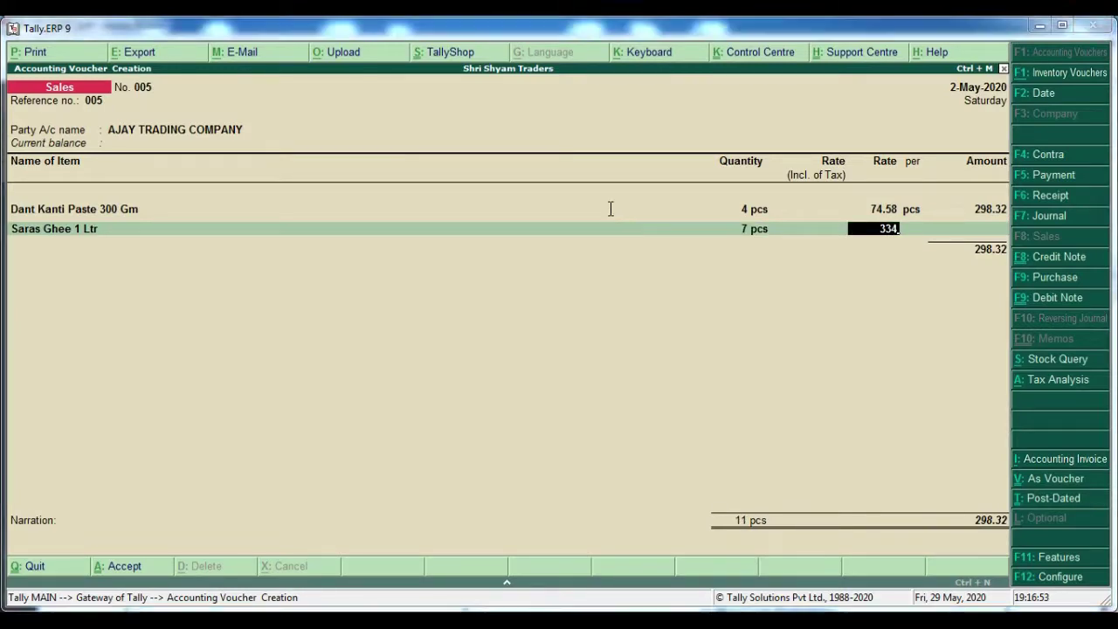
pyautogui.hotkey('alt', 'Tab')
pyautogui.hotkey('alt', 'Tab')
pyautogui.write('.8')
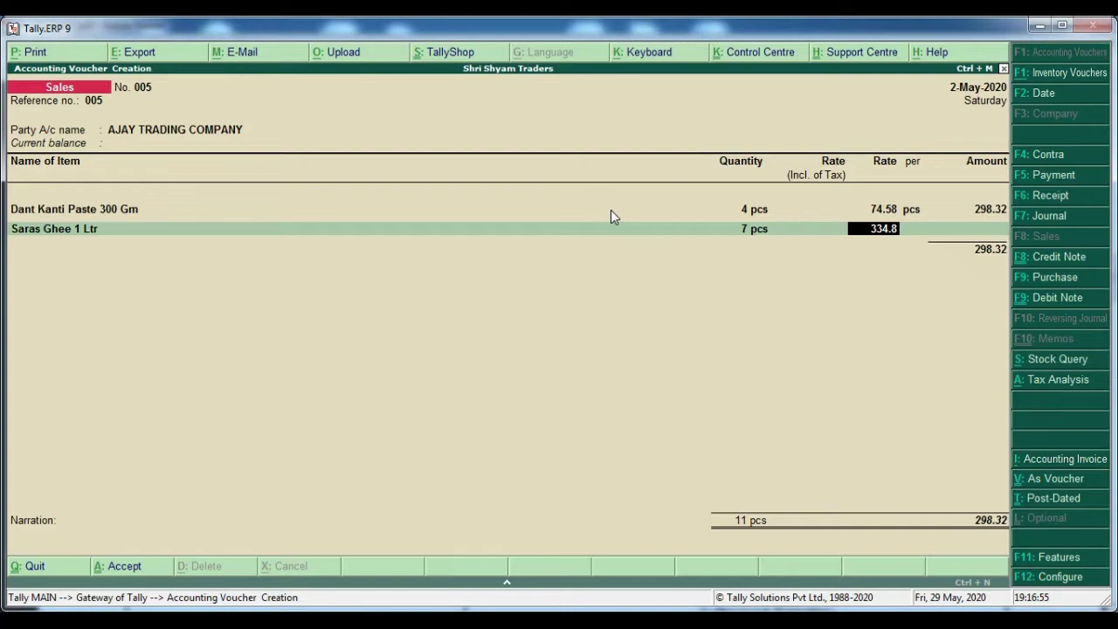
pyautogui.write('2')
pyautogui.press('Return')
pyautogui.press('Return')
pyautogui.press('Return')
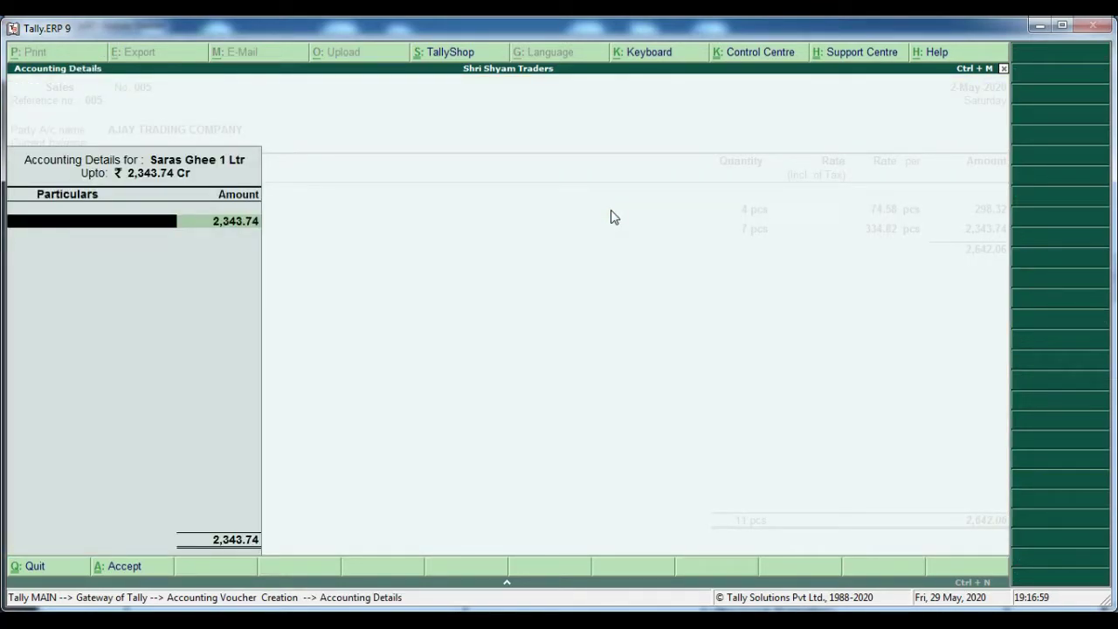
# Post the ghee to the Kiryana Goods GST 12% Sales IGST ledger.
pyautogui.write('Ki')
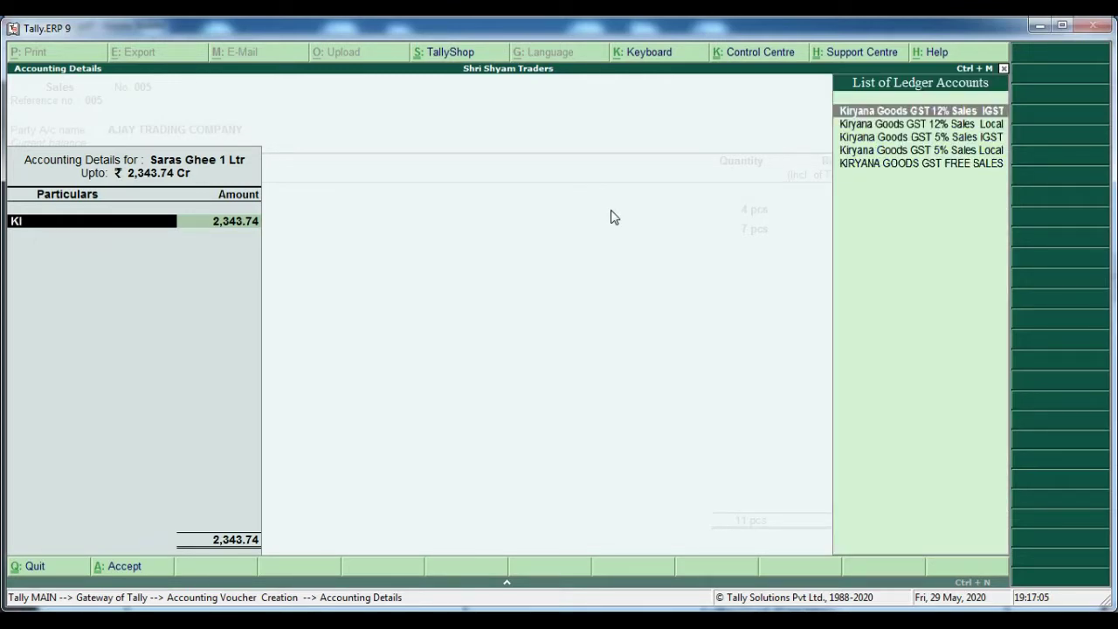
pyautogui.press('Return')
pyautogui.press('Return')
pyautogui.press('Return')
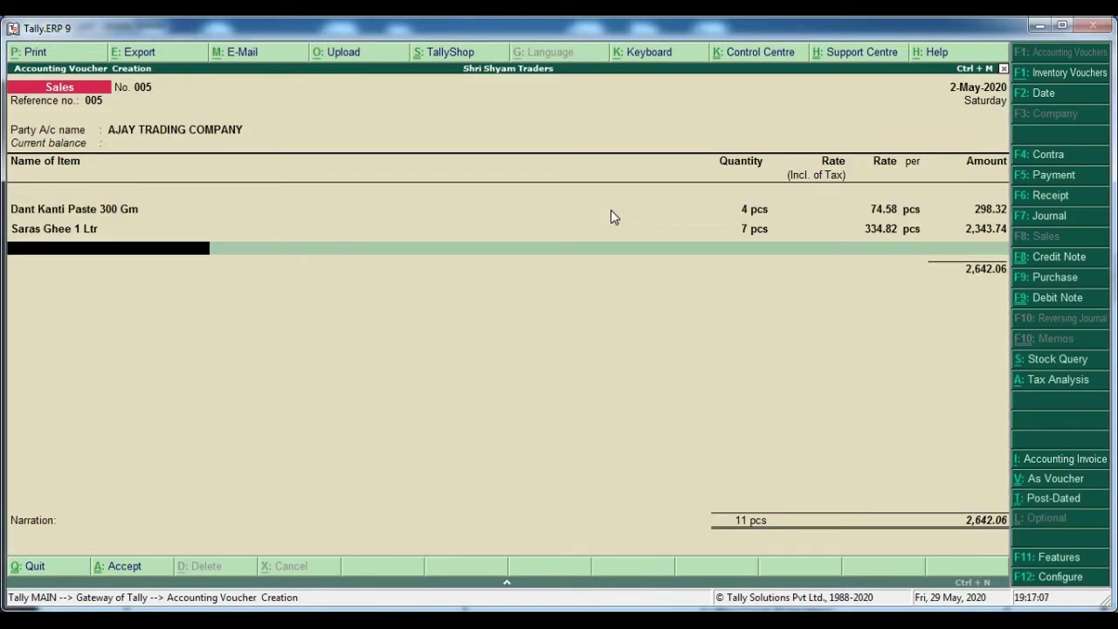
pyautogui.hotkey('alt', 'Tab')
# Add SUGAR, 60 KG at 40.95, for 2,457.00.
pyautogui.hotkey('alt', 'Tab')
pyautogui.write('SU')
pyautogui.press('Return')
pyautogui.hotkey('alt', 'Tab')
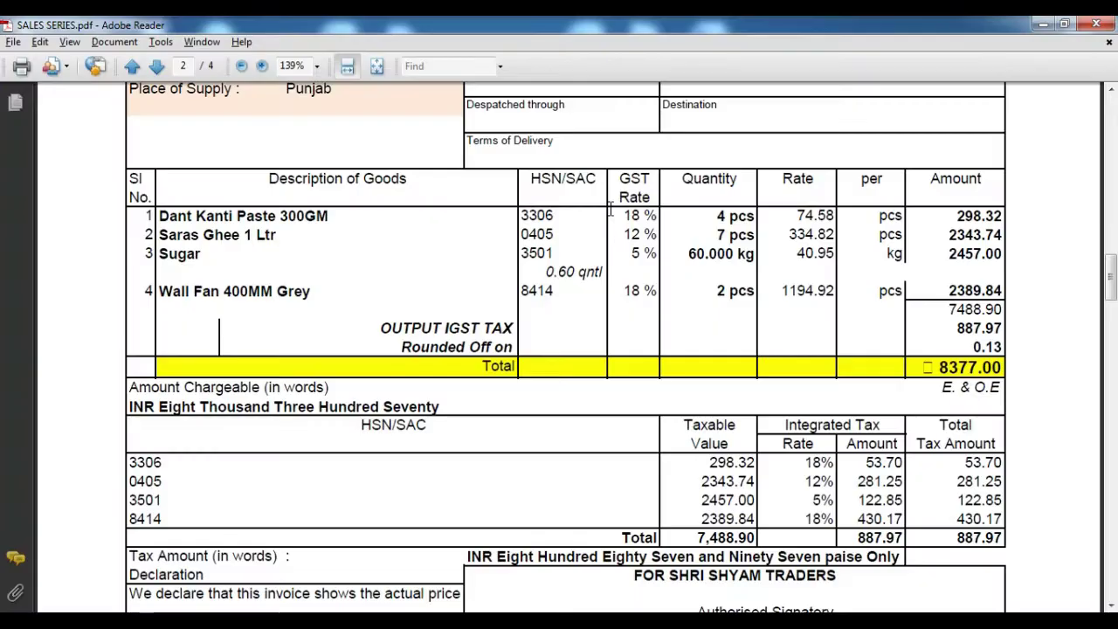
pyautogui.hotkey('alt', 'Tab')
pyautogui.write('60')
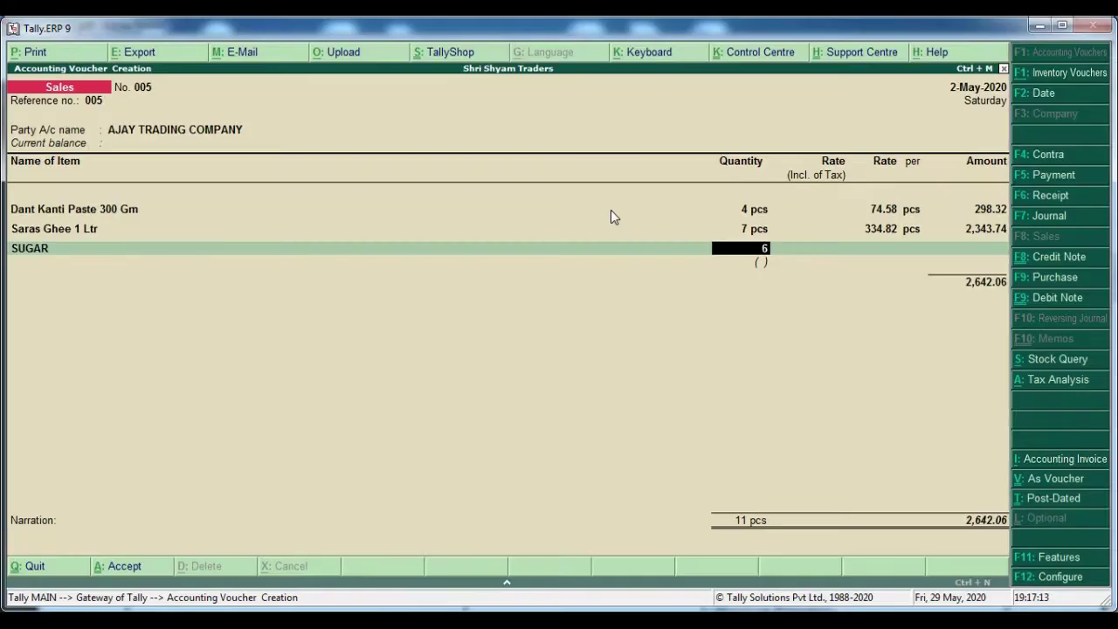
pyautogui.press('Return')
pyautogui.press('Return')
pyautogui.hotkey('alt', 'Tab')
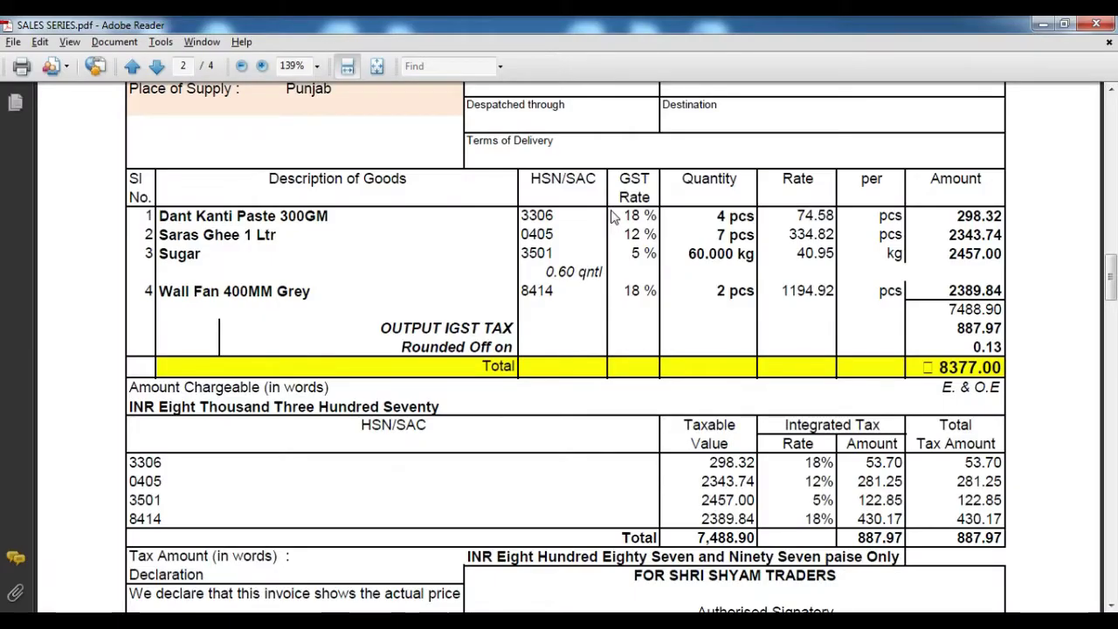
pyautogui.hotkey('alt', 'Tab')
pyautogui.write('40.95')
pyautogui.press('Return')
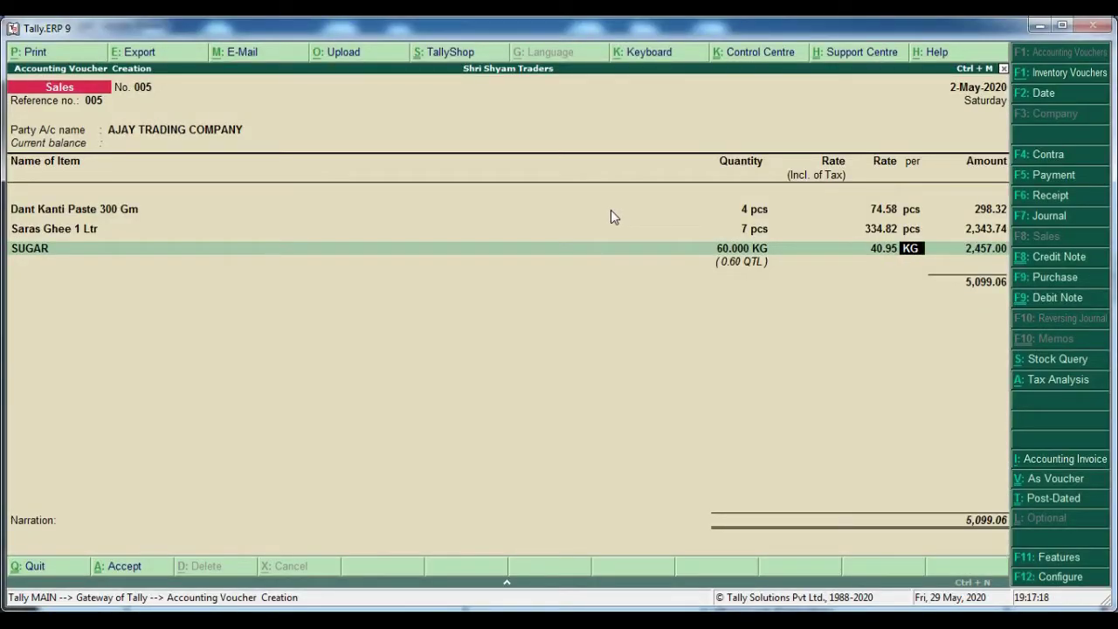
pyautogui.press('Return')
pyautogui.press('Return')
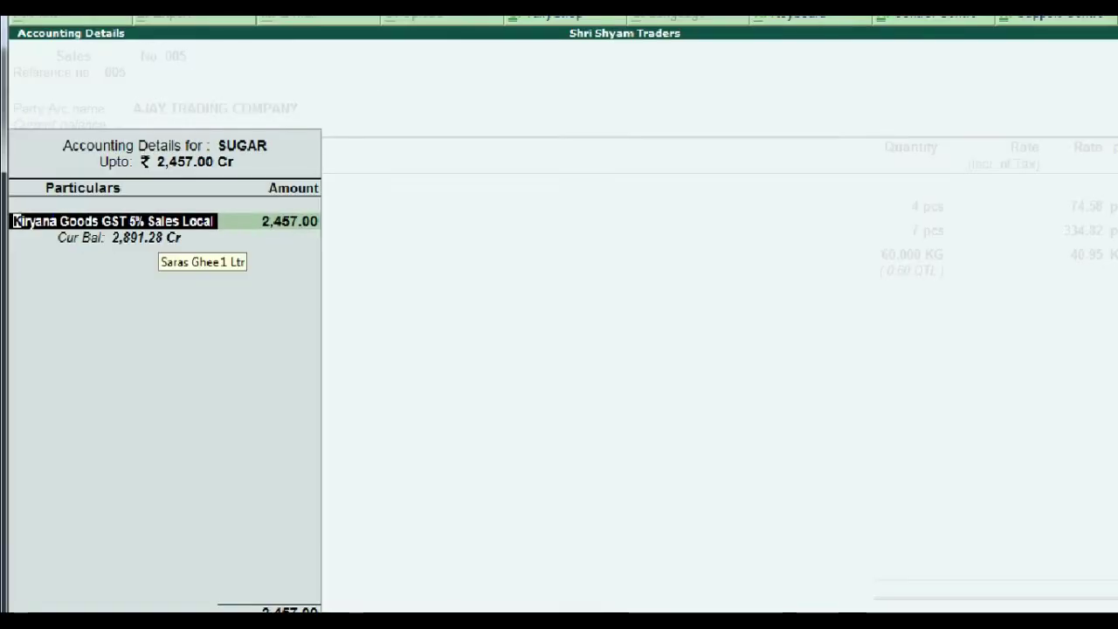
# Post the sugar to the Kiryana Goods GST 5% Sales IGST ledger.
pyautogui.write('K')
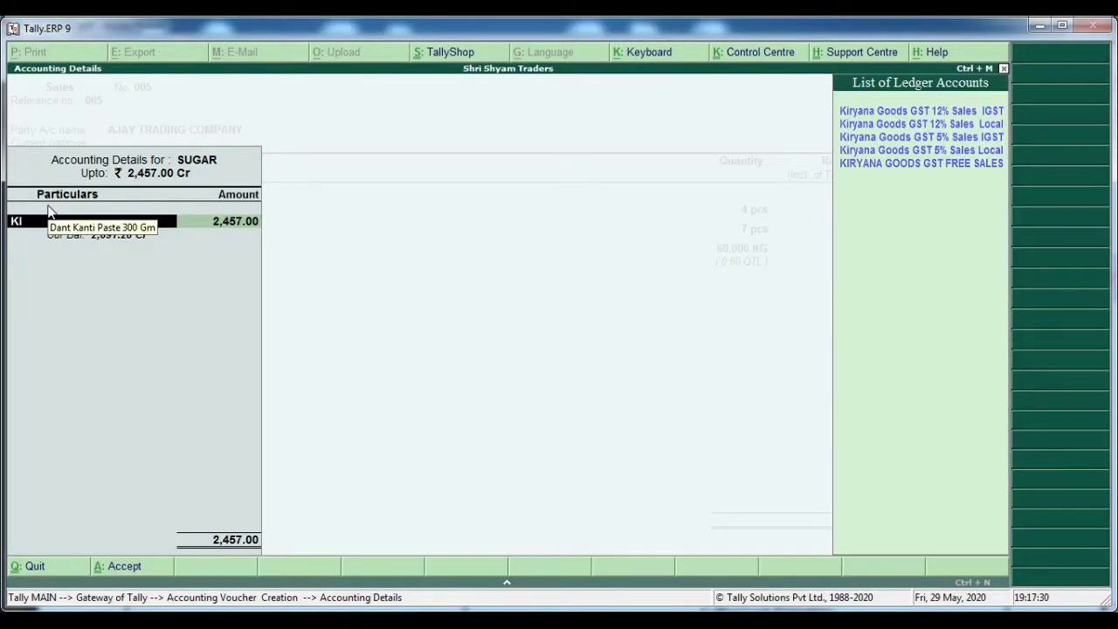
pyautogui.write('I')
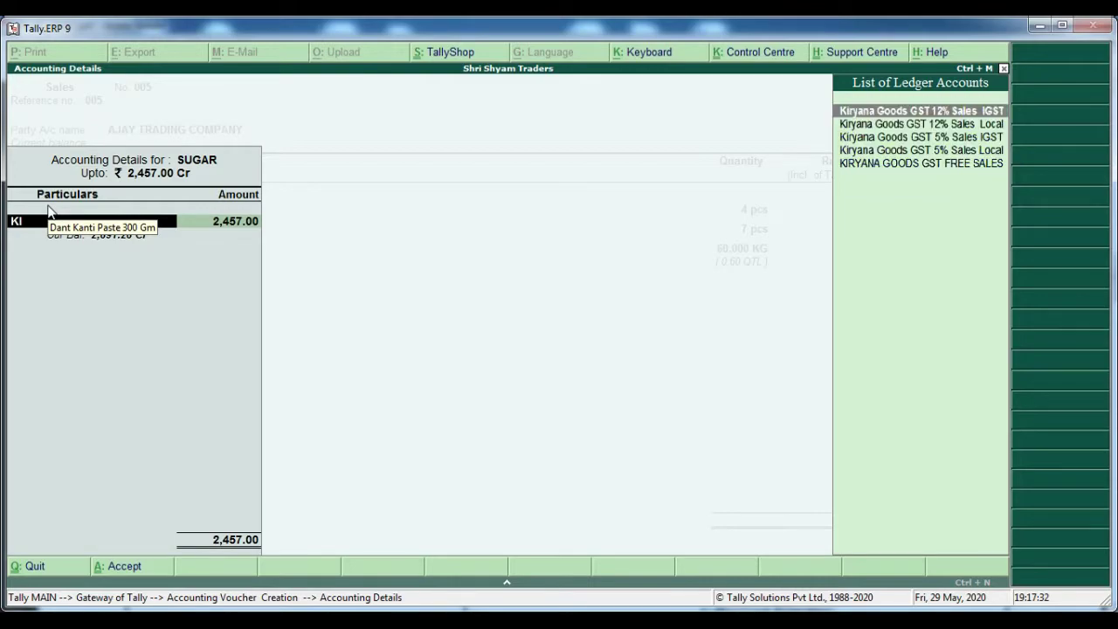
pyautogui.press('Down')
pyautogui.press('Down')
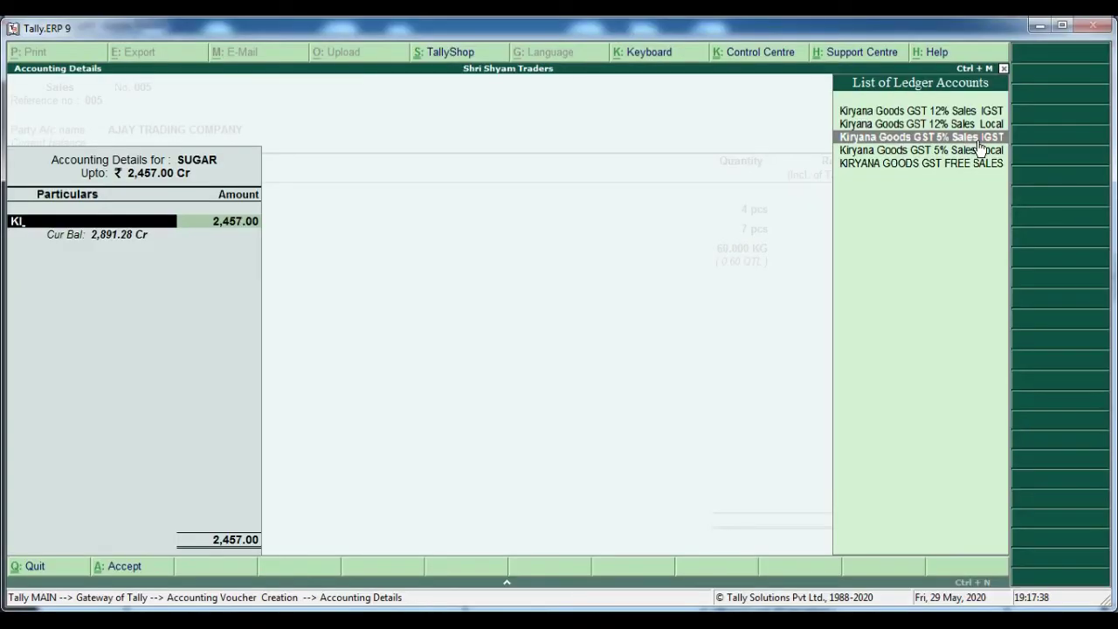
pyautogui.press('Return')
pyautogui.press('Return')
pyautogui.press('Return')
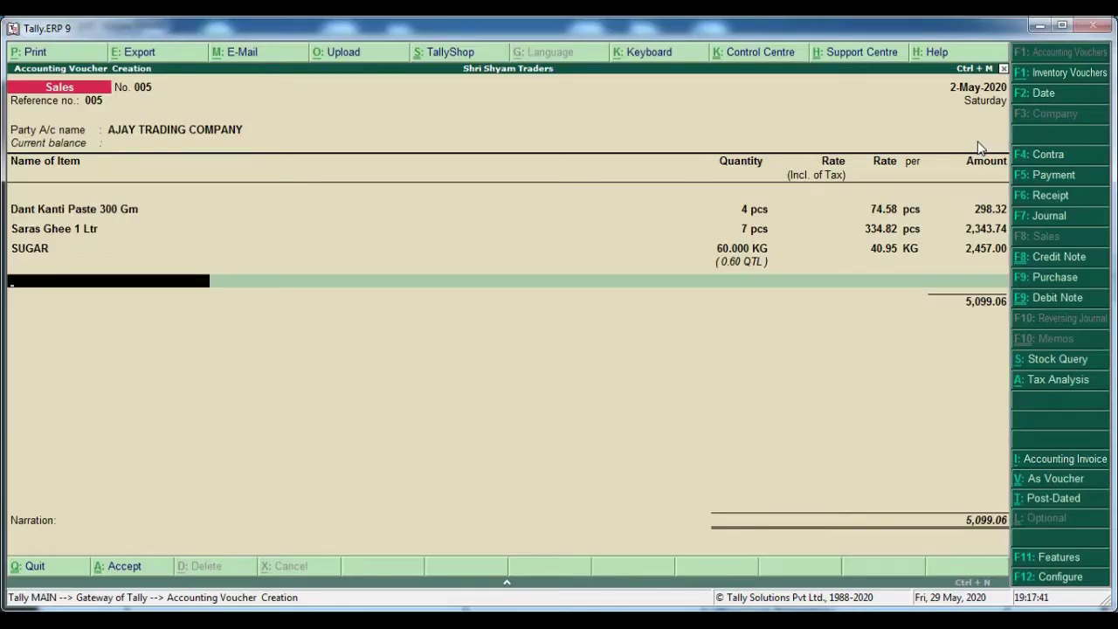
# Enter Wallfan 400MM Grey, 2 × 1,194.92, under Electrical Goods GST 18% Sales IGST; total 7,488.90.
pyautogui.write('wal')
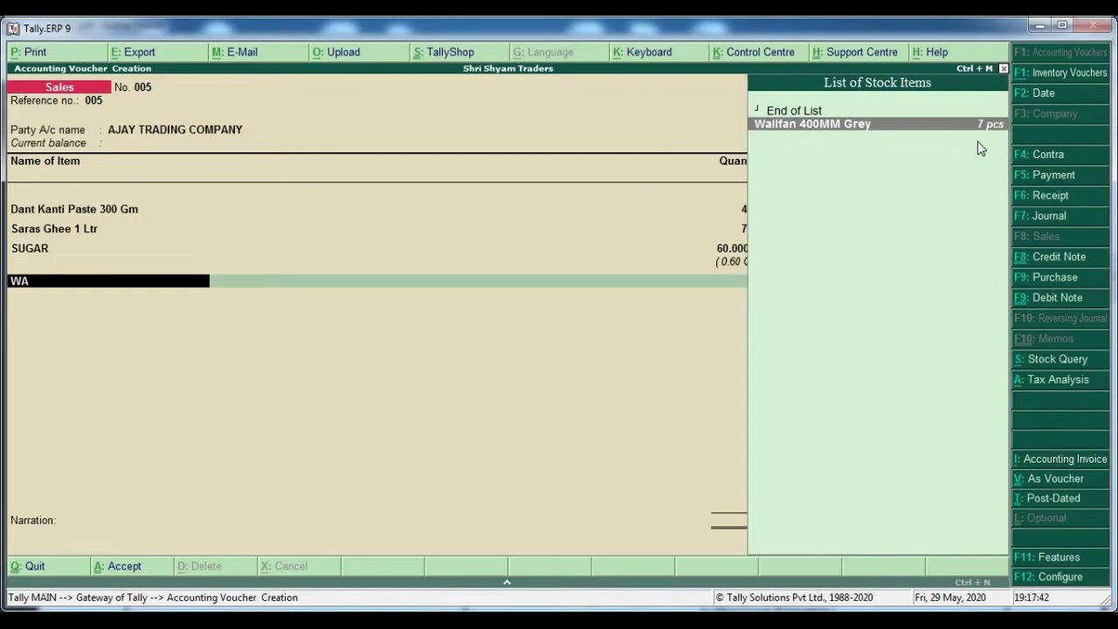
pyautogui.press('Return')
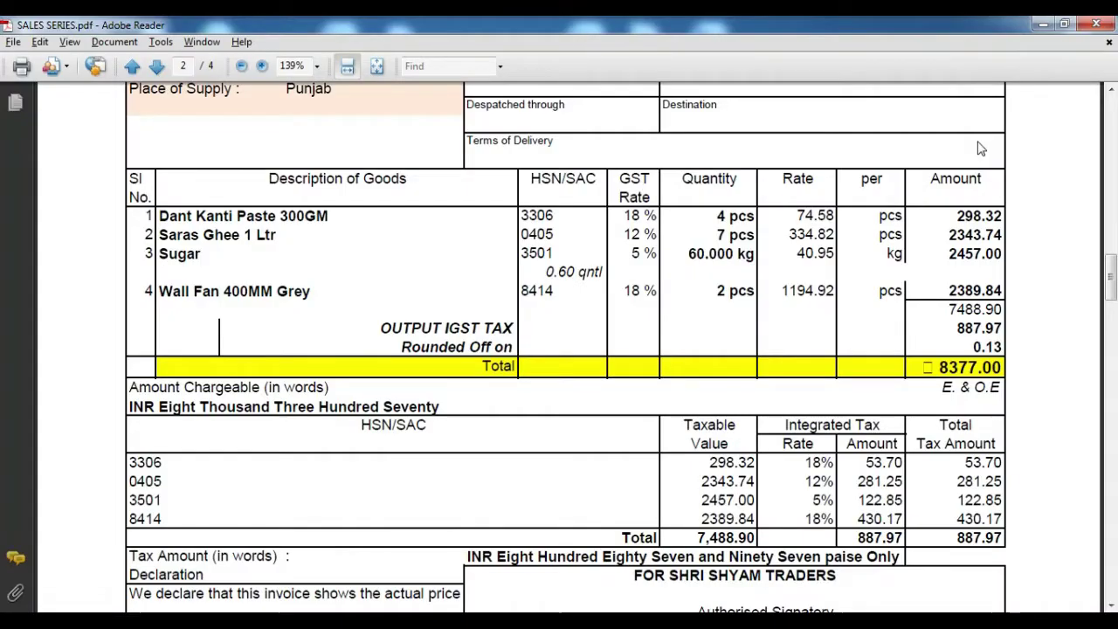
pyautogui.write('2')
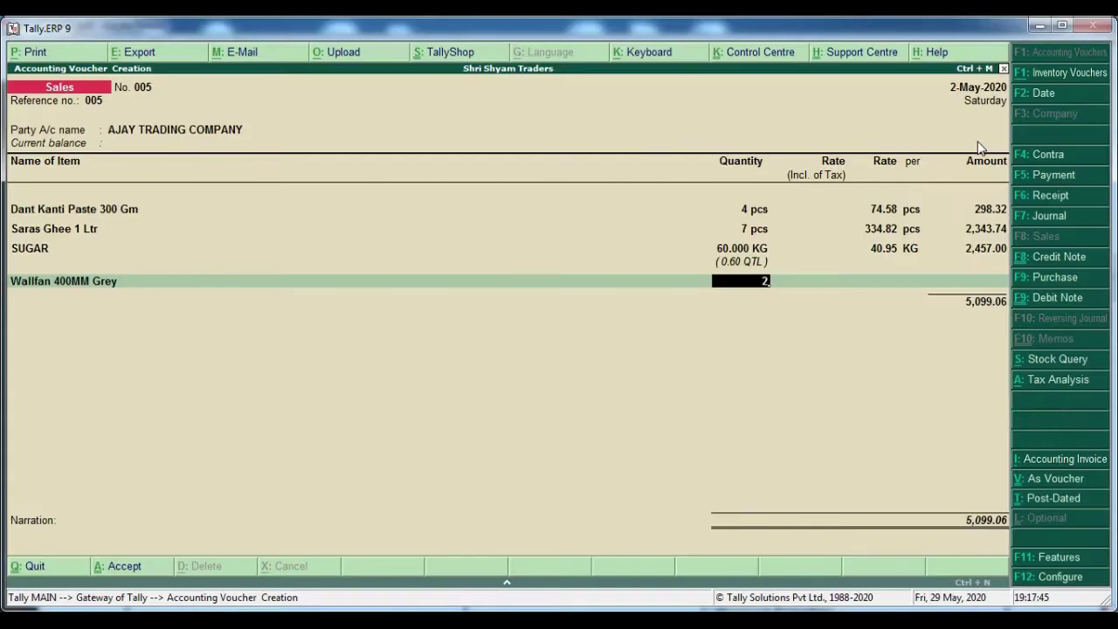
pyautogui.press('Return')
pyautogui.write('1')
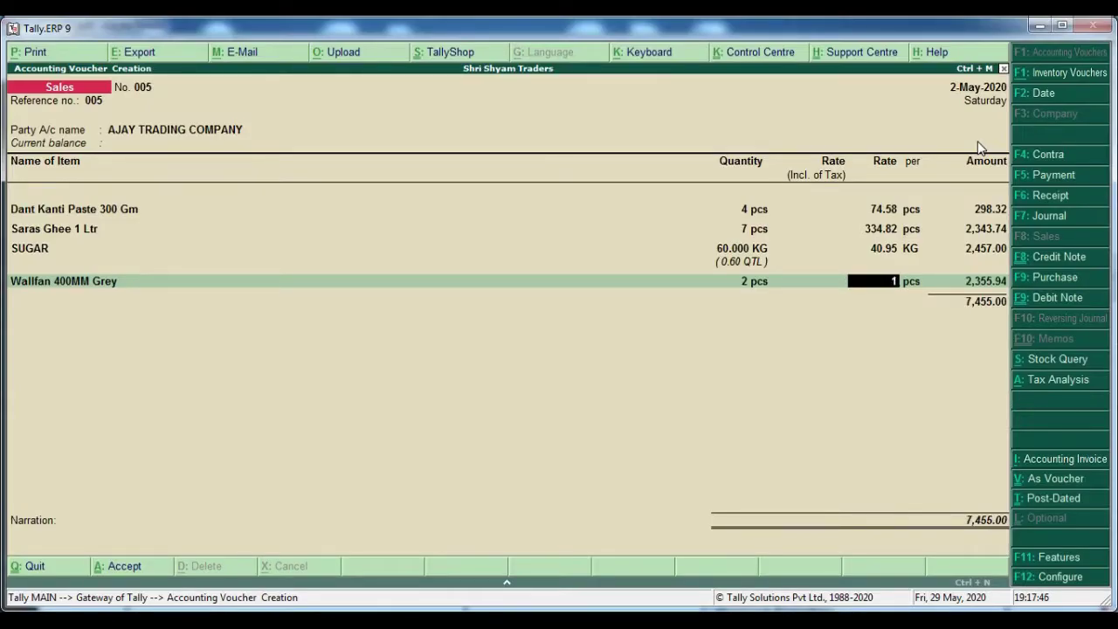
pyautogui.write('14')
pyautogui.press('BackSpace')
pyautogui.write('9')
pyautogui.write('4')
pyautogui.write('.92')
pyautogui.press('Return')
pyautogui.press('Return')
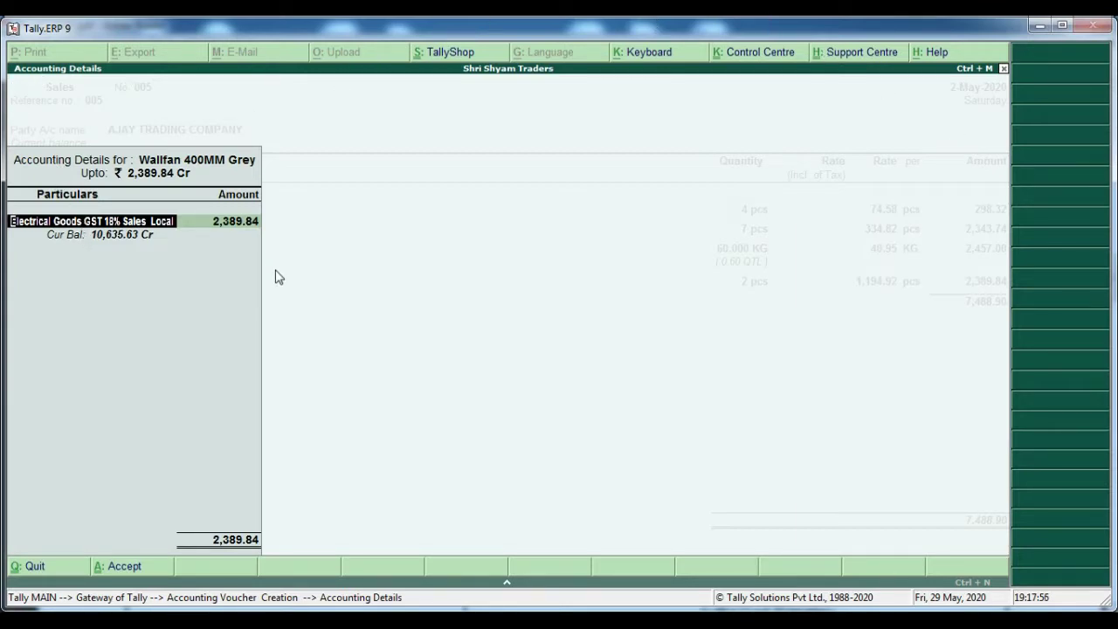
pyautogui.write('ELE')
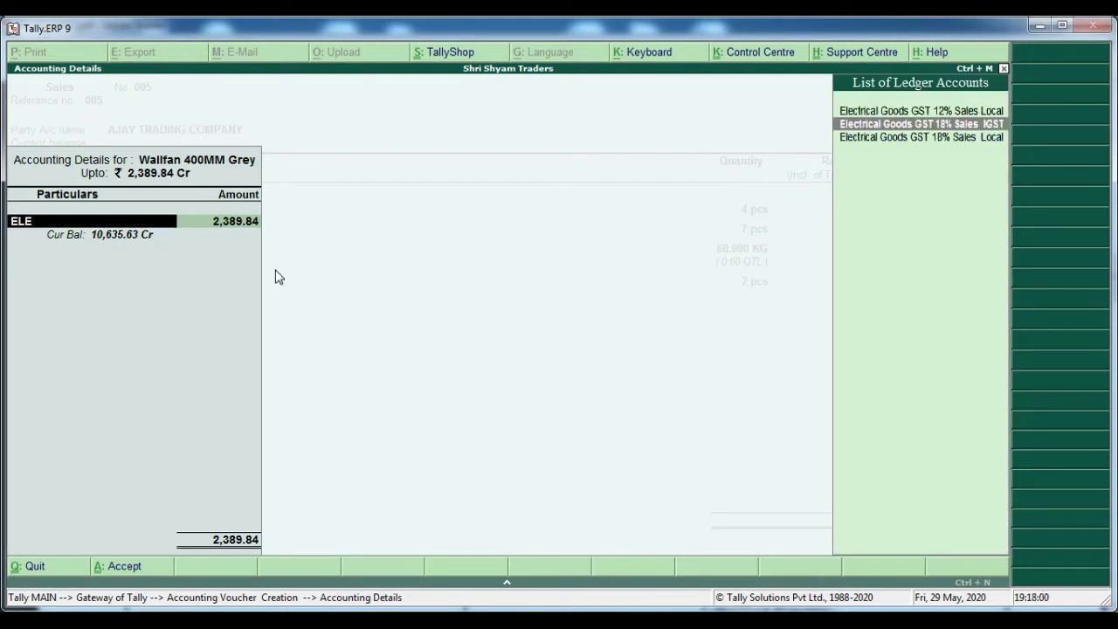
pyautogui.press('Return')
pyautogui.press('Return')
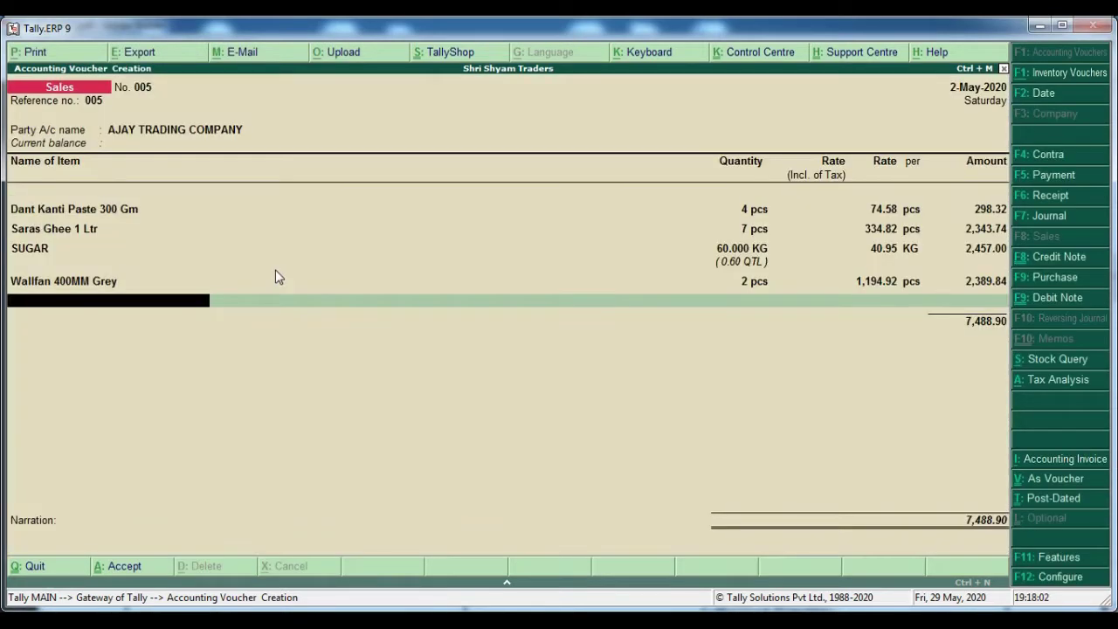
# Add the Output IGST TAx ledger at 887.97, checked against the invoice.
pyautogui.hotkey('alt', 'Tab')
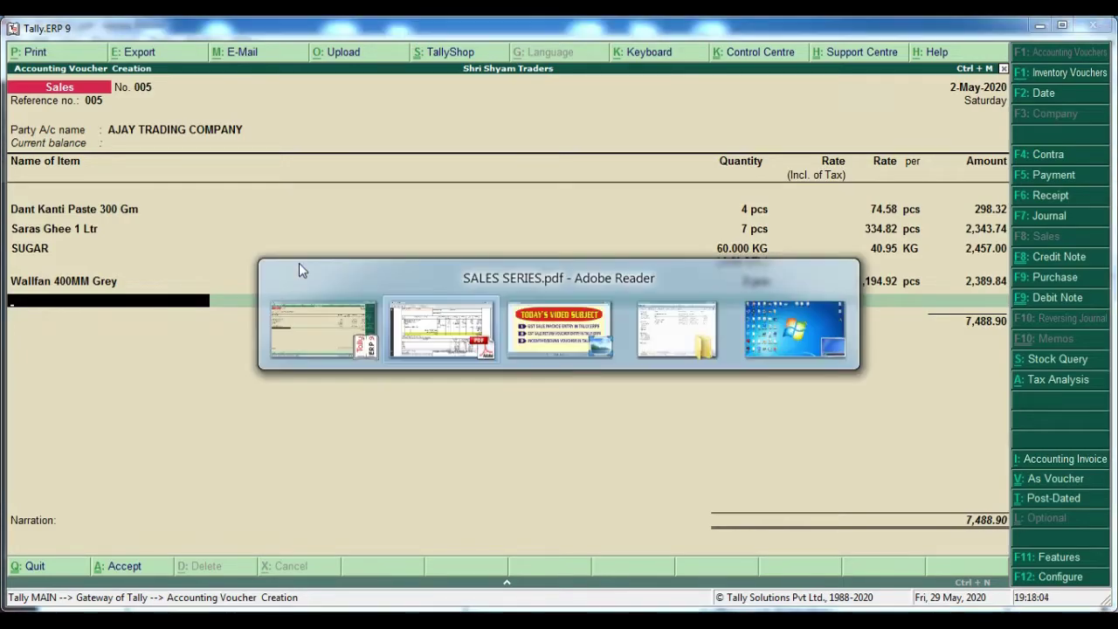
pyautogui.hotkey('alt', 'Tab')
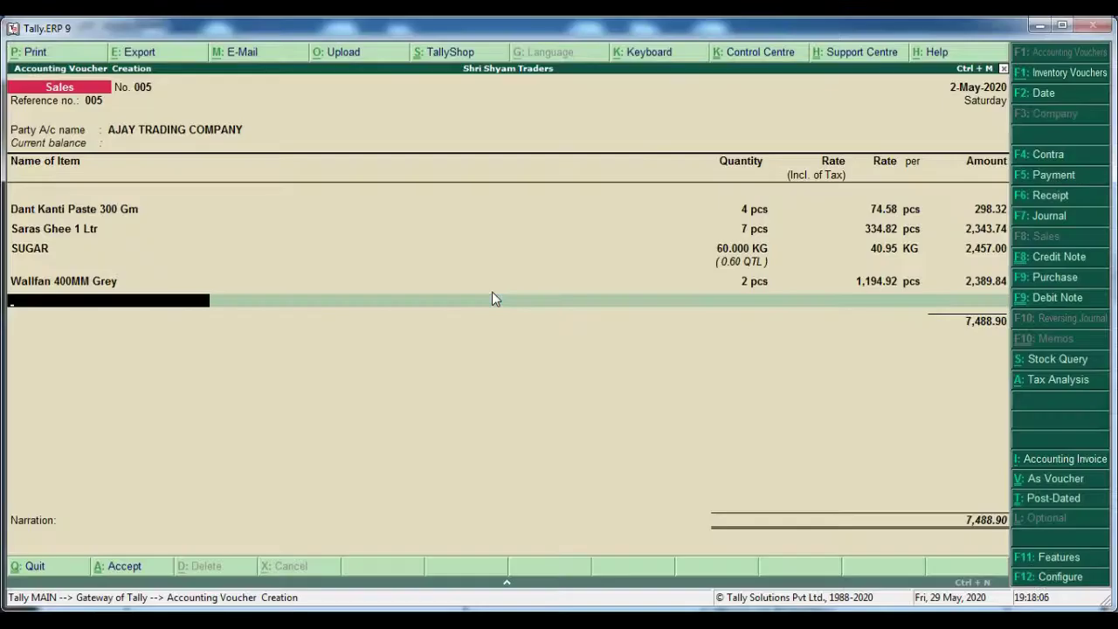
pyautogui.press('Return')
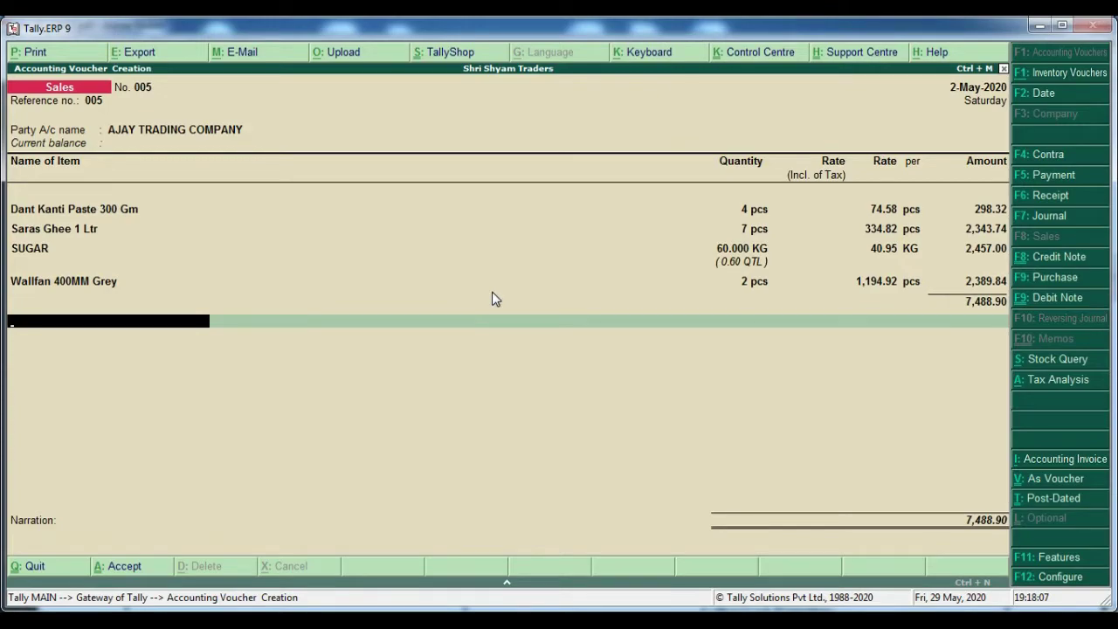
pyautogui.write('OU')
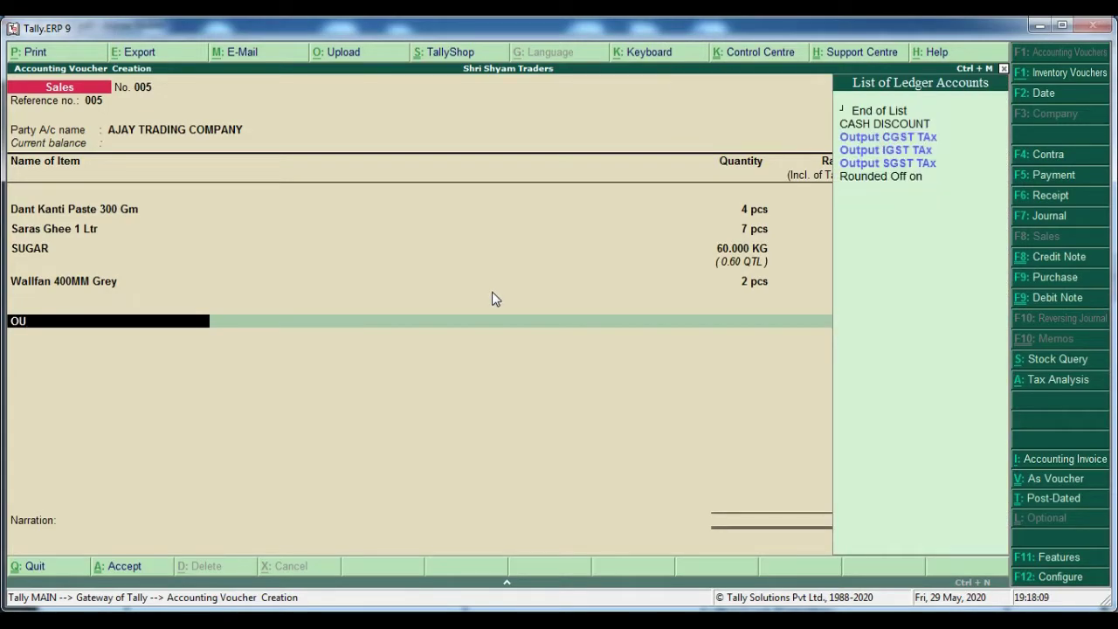
pyautogui.press('Down')
pyautogui.press('Return')
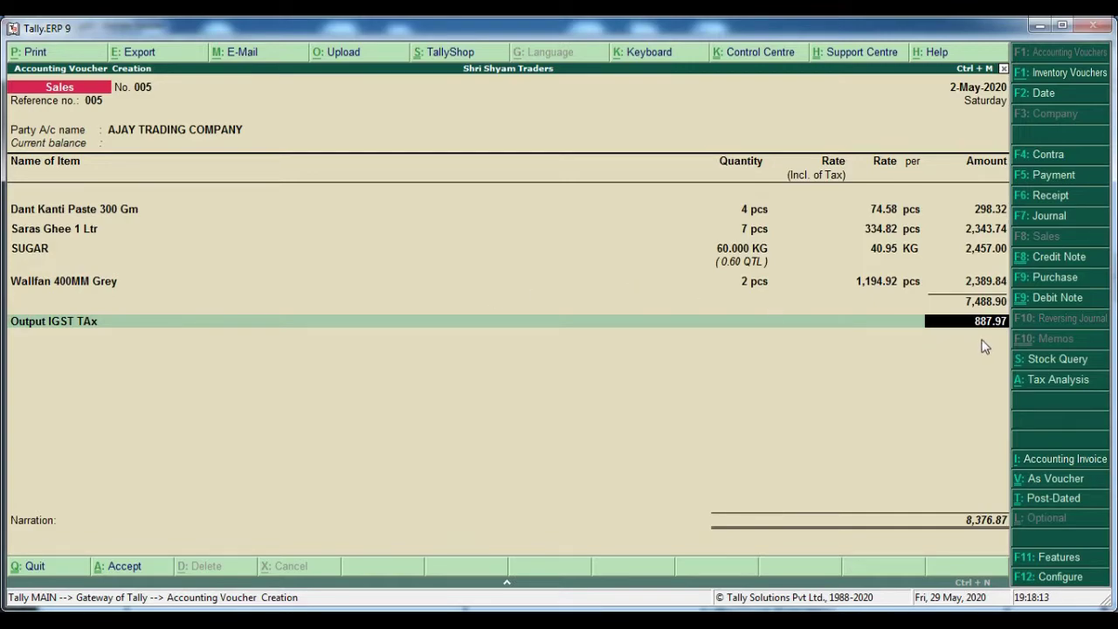
pyautogui.hotkey('alt', 'Tab')
pyautogui.scroll(-1, 983, 332)
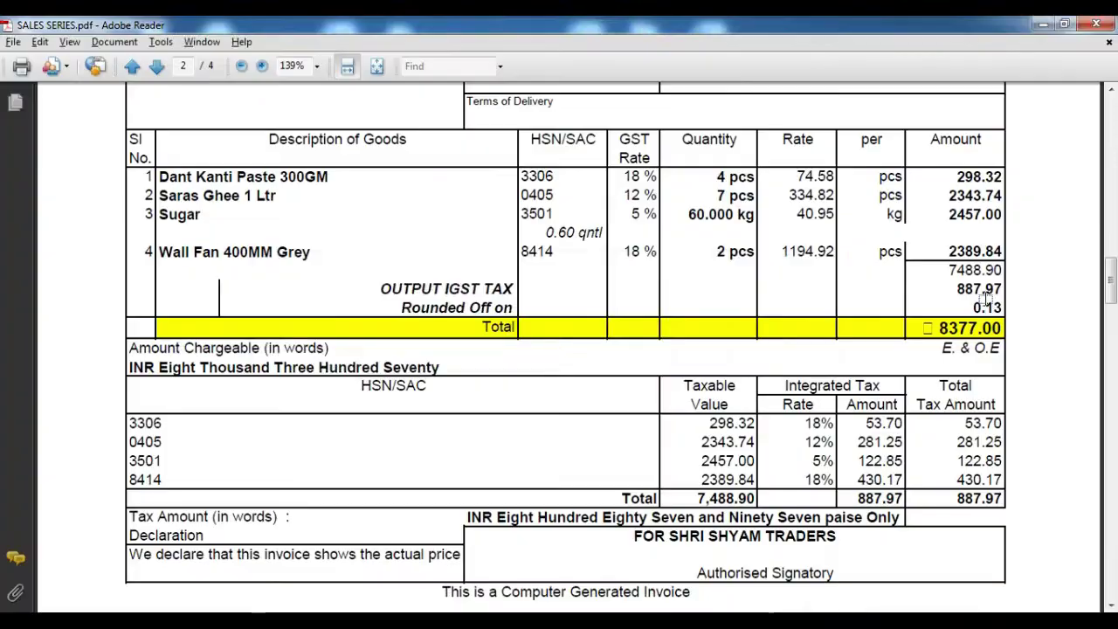
pyautogui.hotkey('alt', 'Tab')
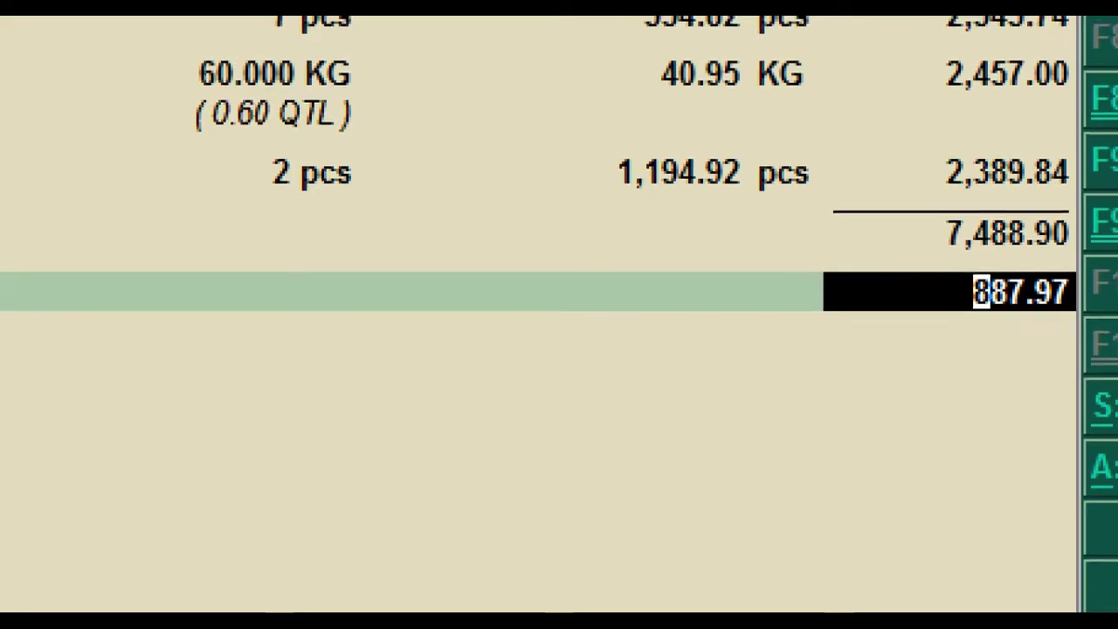
pyautogui.hotkey('alt', 'Tab')
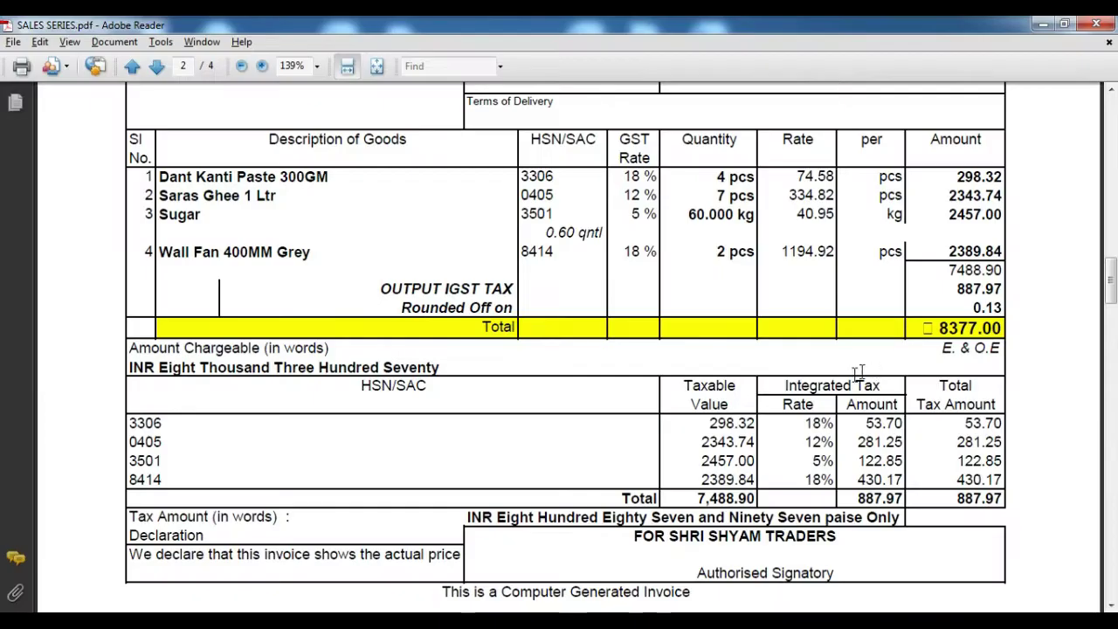
pyautogui.doubleClick(970, 328)
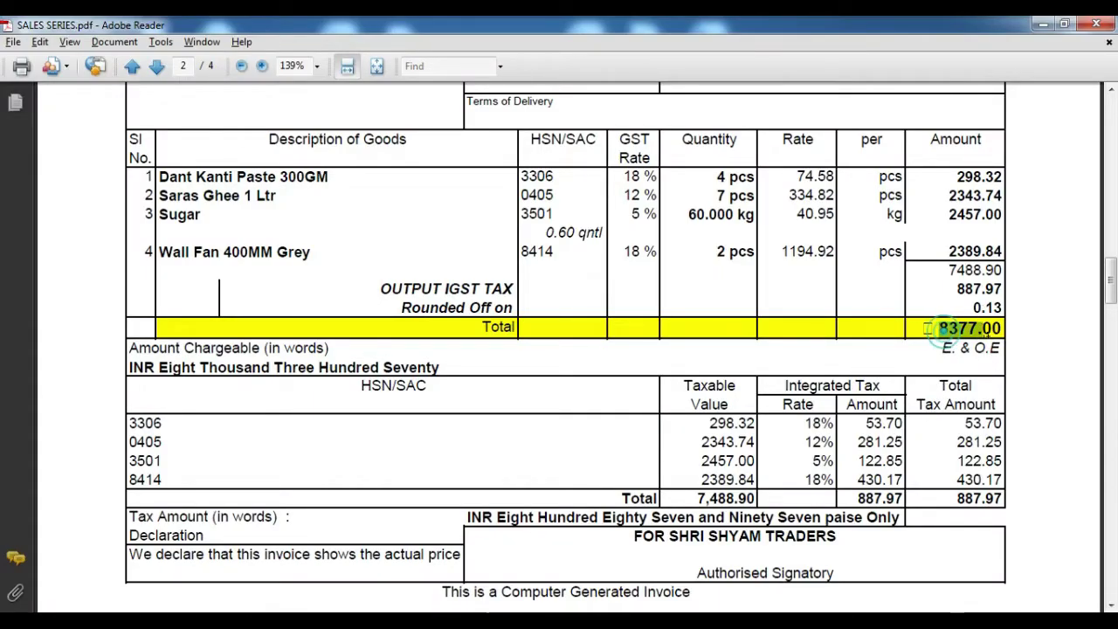
pyautogui.hotkey('alt', 'Tab')
pyautogui.press('Return')
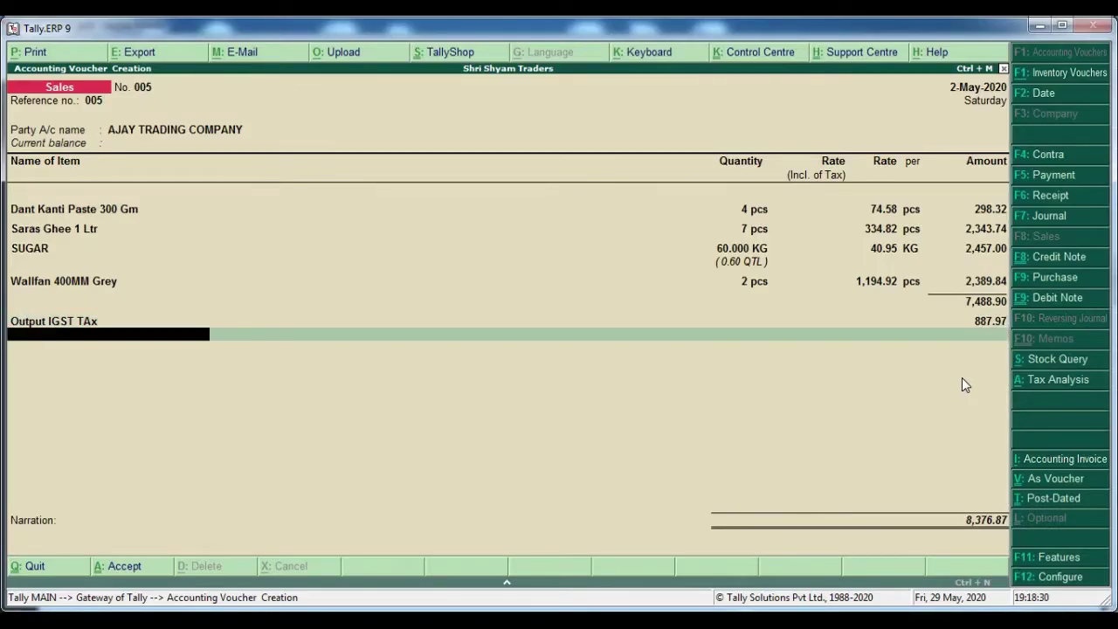
# Add a 0.13 Rounded Off on entry so the voucher totals 8,377.00.
pyautogui.write('Ro')
pyautogui.press('Return')
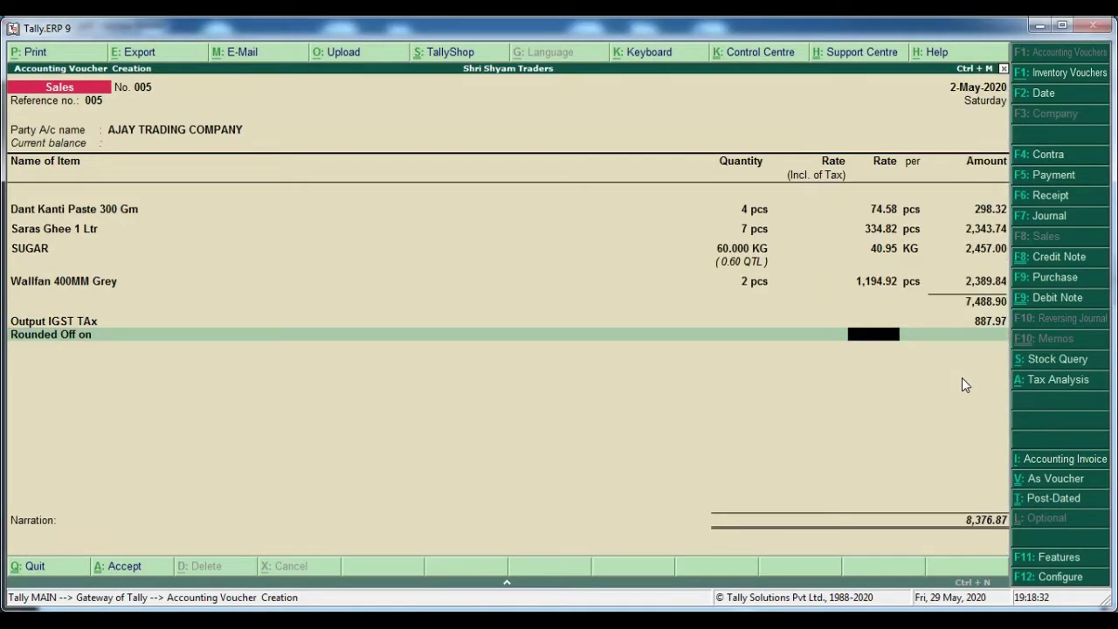
pyautogui.write('0.13')
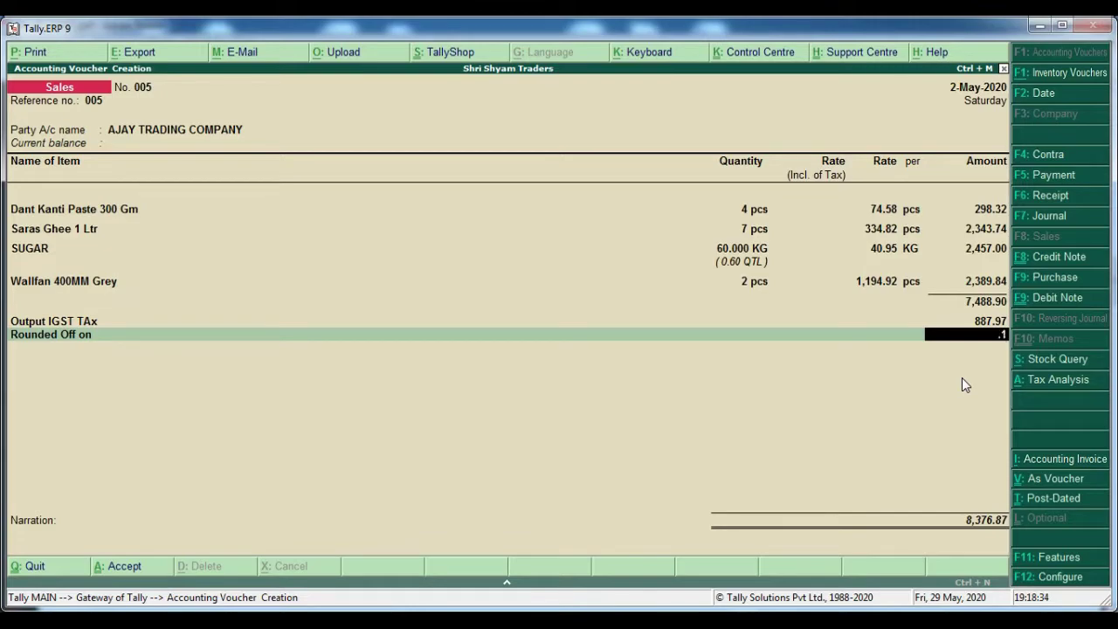
pyautogui.press('Return')
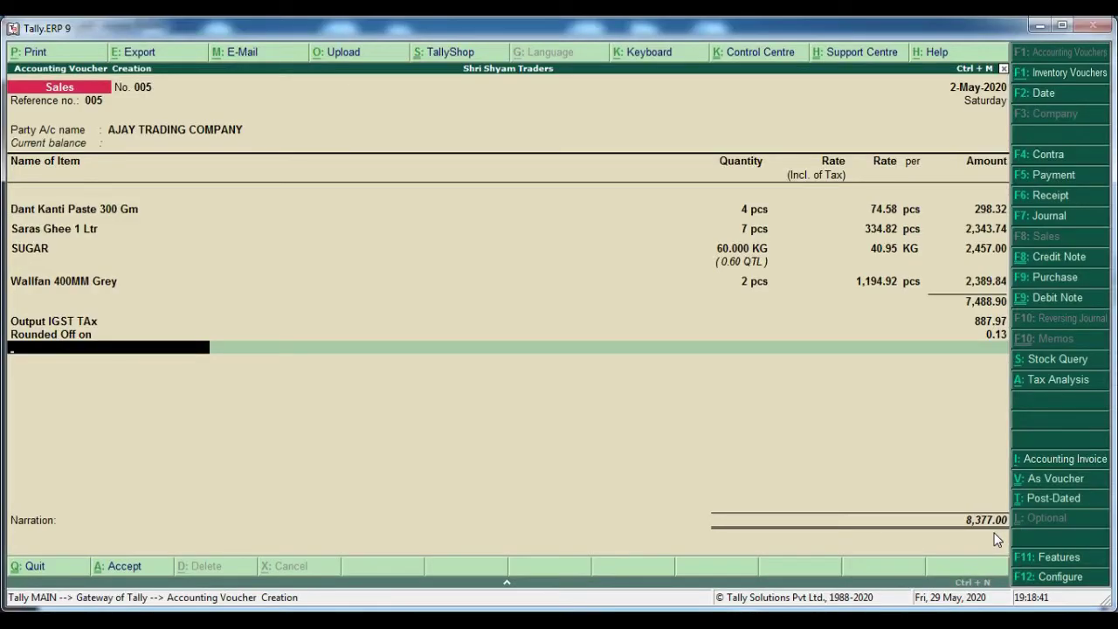
pyautogui.press('Return')
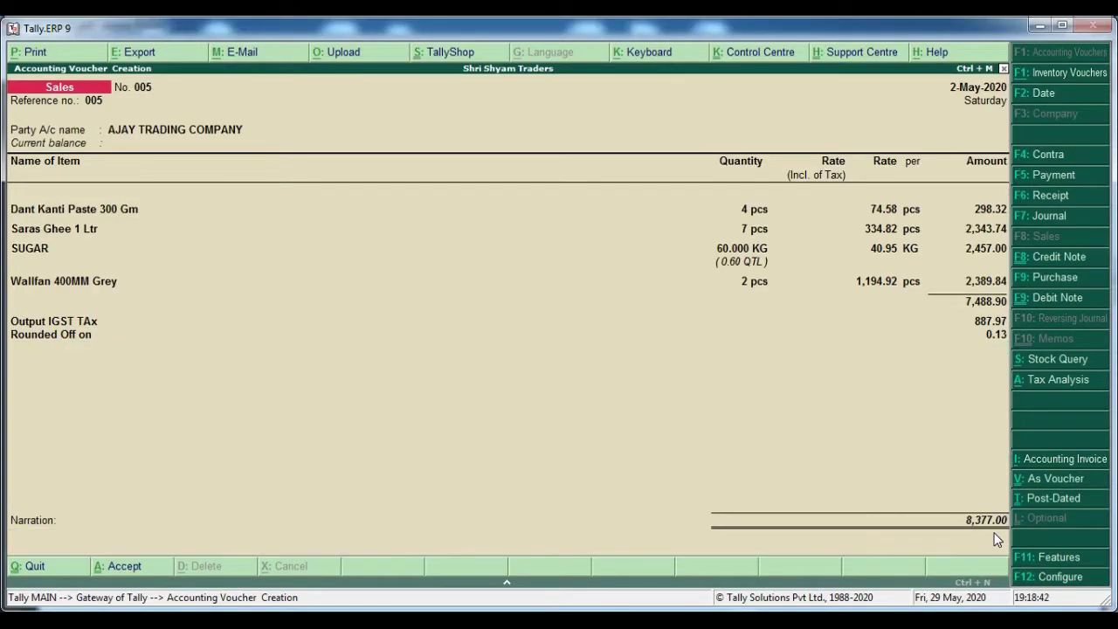
# Save voucher 005 and start voucher 006 dated 3-May-2020 with reference 006.
pyautogui.press('Return')
pyautogui.press('Return')
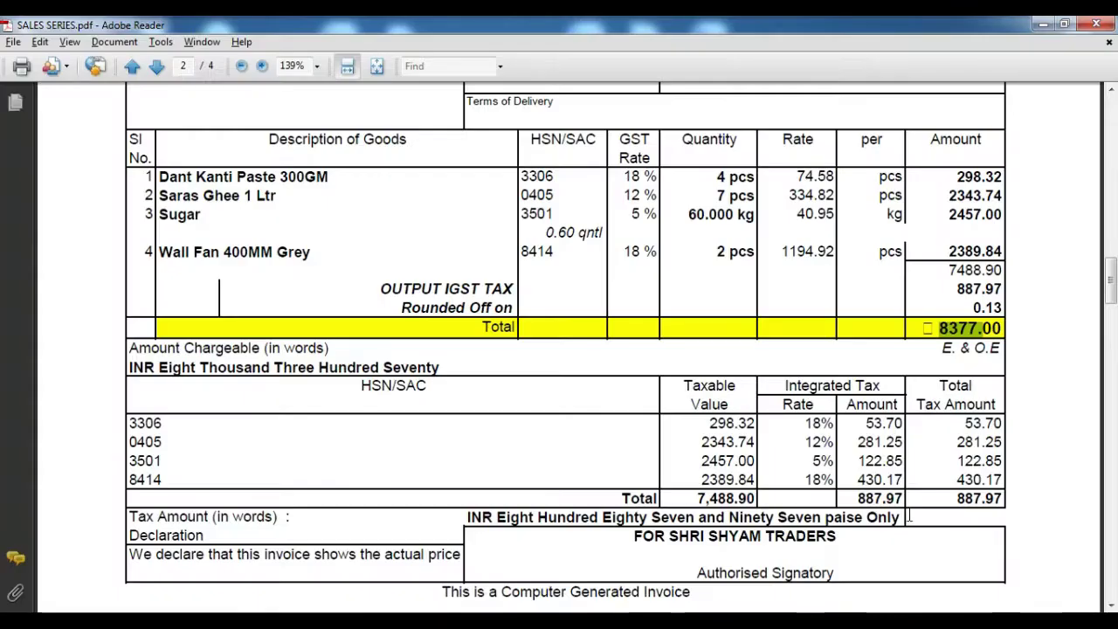
pyautogui.scroll(-10, 844, 559)
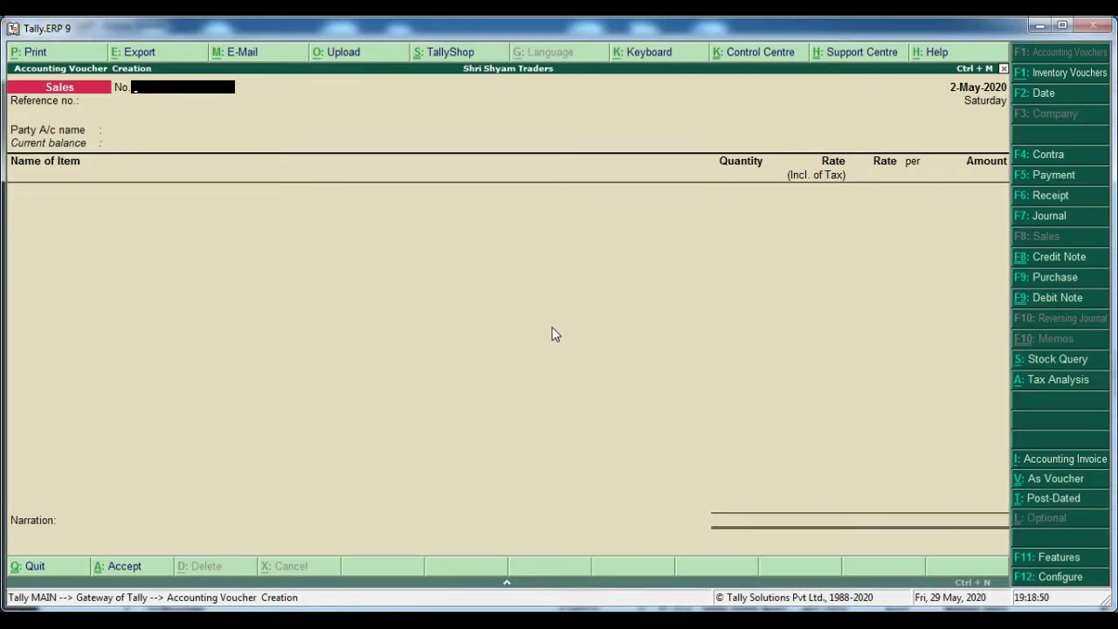
pyautogui.write('006')
pyautogui.press('Return')
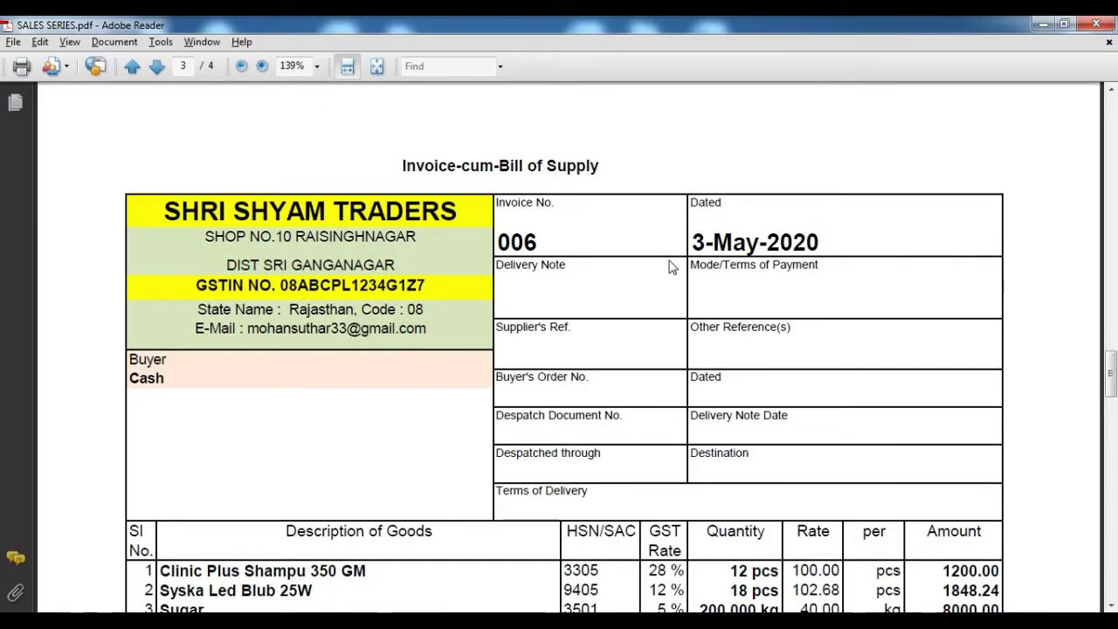
pyautogui.hotkey('alt', 'Tab')
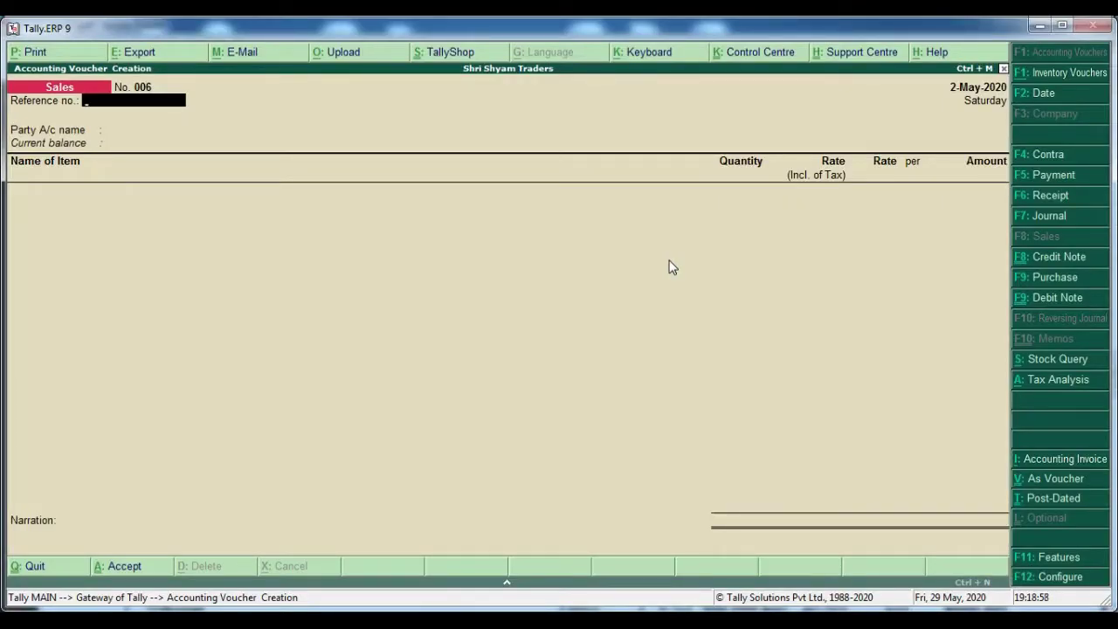
pyautogui.press('F2')
pyautogui.write('3-5')
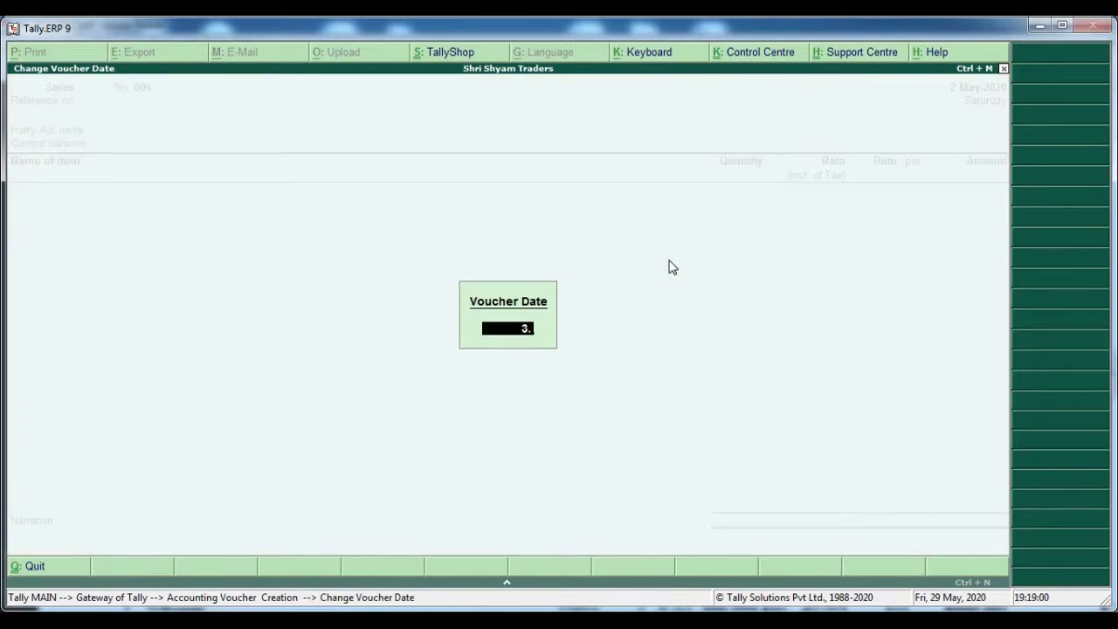
pyautogui.press('Return')
pyautogui.write('006')
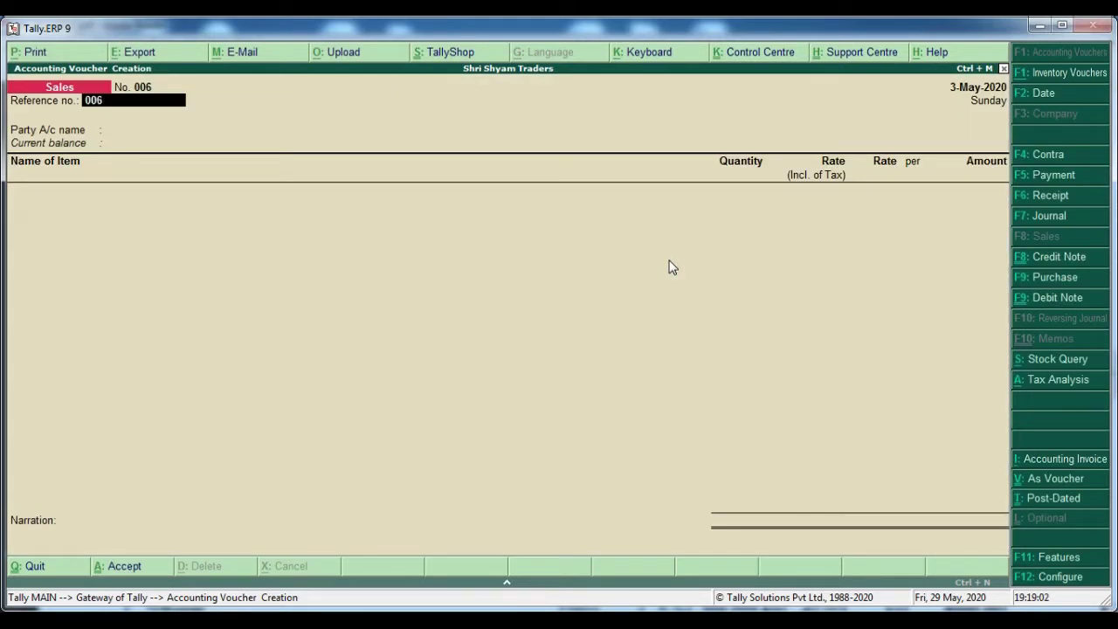
pyautogui.press('Return')
# Select Cash as the party account and review the invoice's item table.
pyautogui.hotkey('alt', 'Tab')
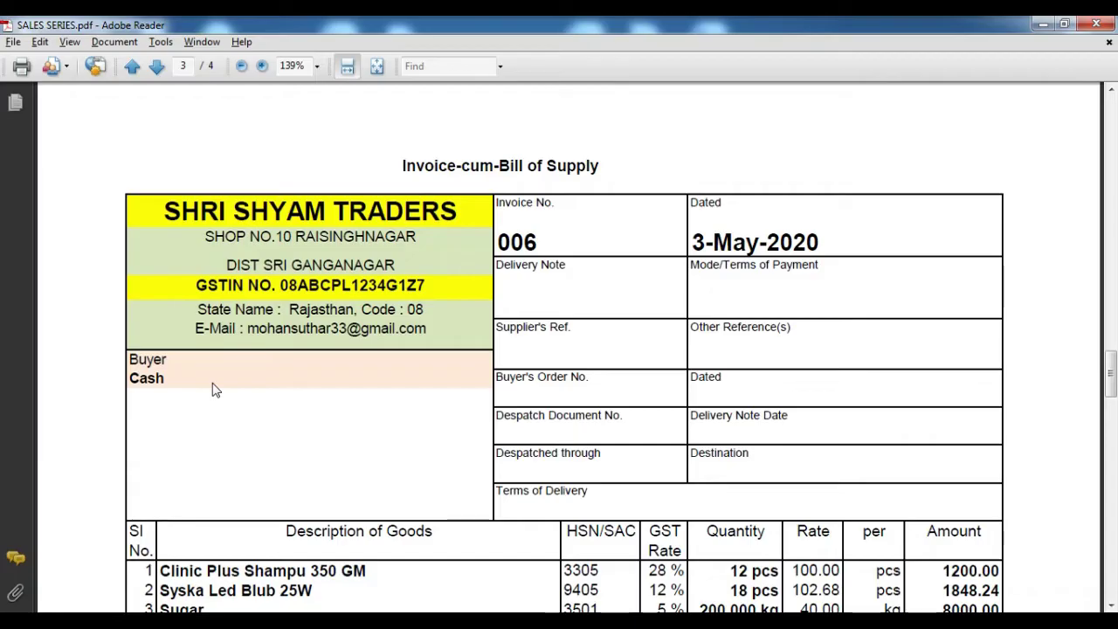
pyautogui.hotkey('alt', 'Tab')
pyautogui.write('CAS')
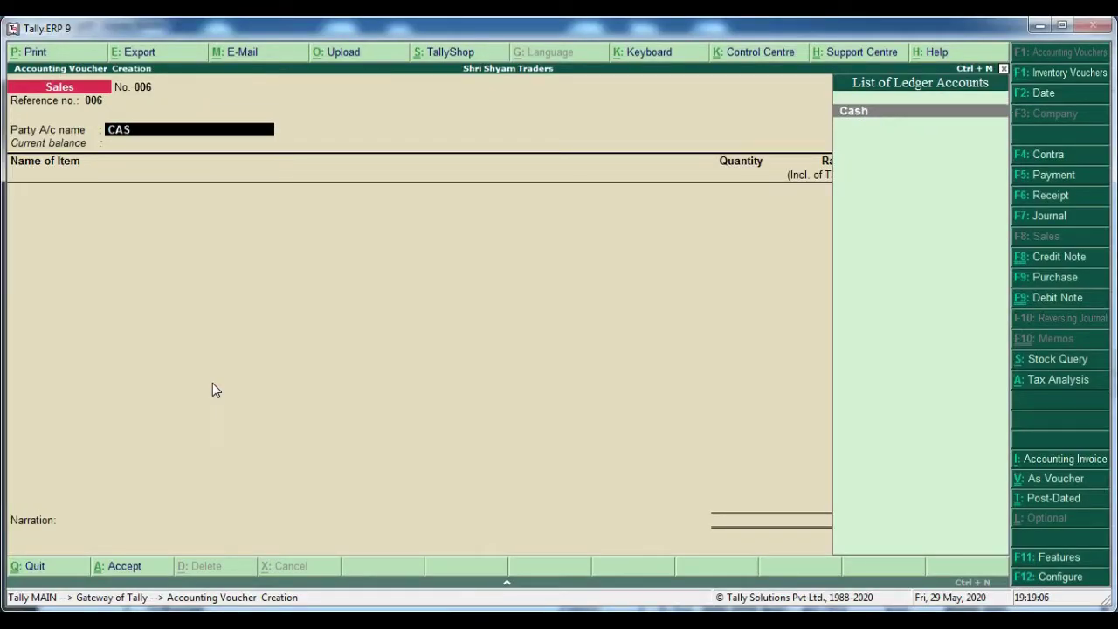
pyautogui.press('Return')
pyautogui.hotkey('alt', 'Tab')
pyautogui.scroll(-5, 462, 444)
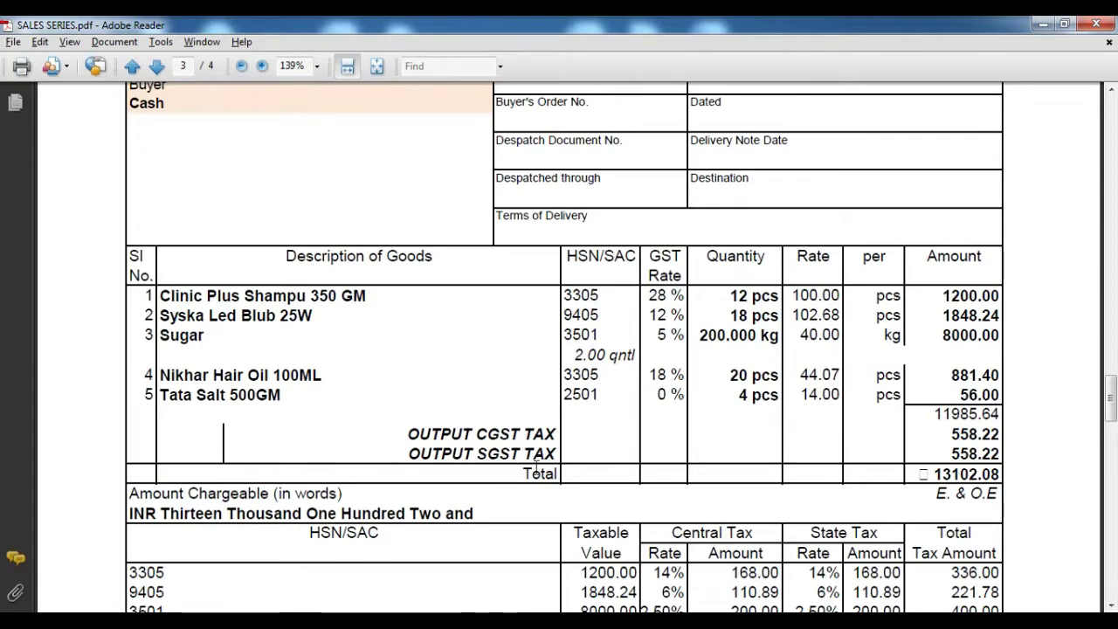
pyautogui.scroll(2, 507, 439)
pyautogui.hotkey('alt', 'Tab')
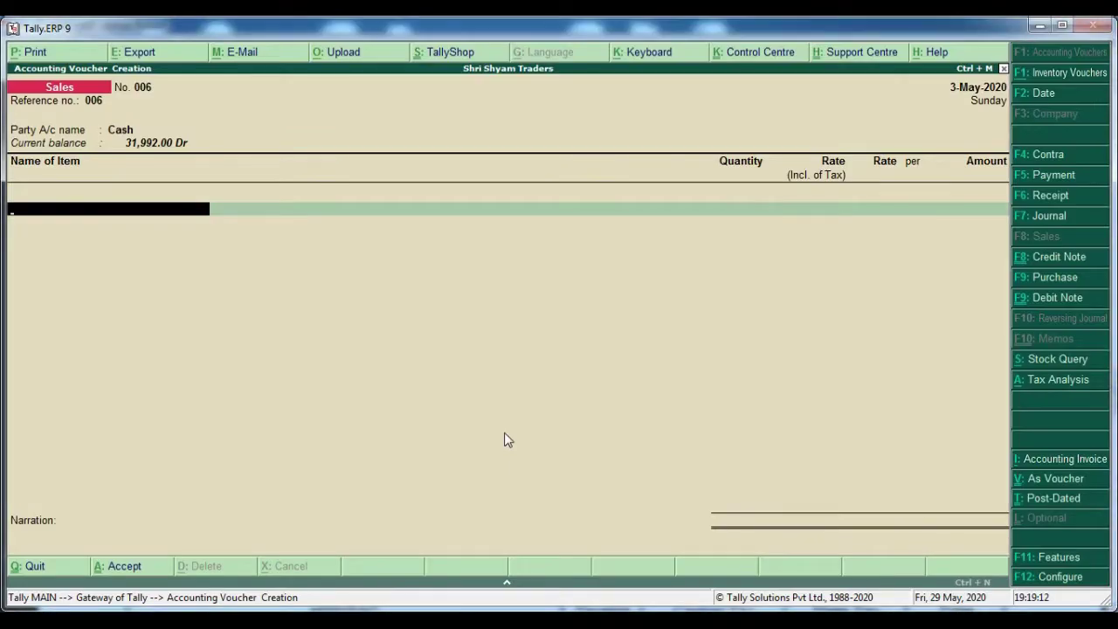
# Add CLINIC PLUS SHAMPPU 350 GM to voucher 006: 12 pcs at 100 (1,200.00).
pyautogui.hotkey('alt', 'Tab')
pyautogui.hotkey('alt', 'Tab')
pyautogui.write('CLI')
pyautogui.press('Return')
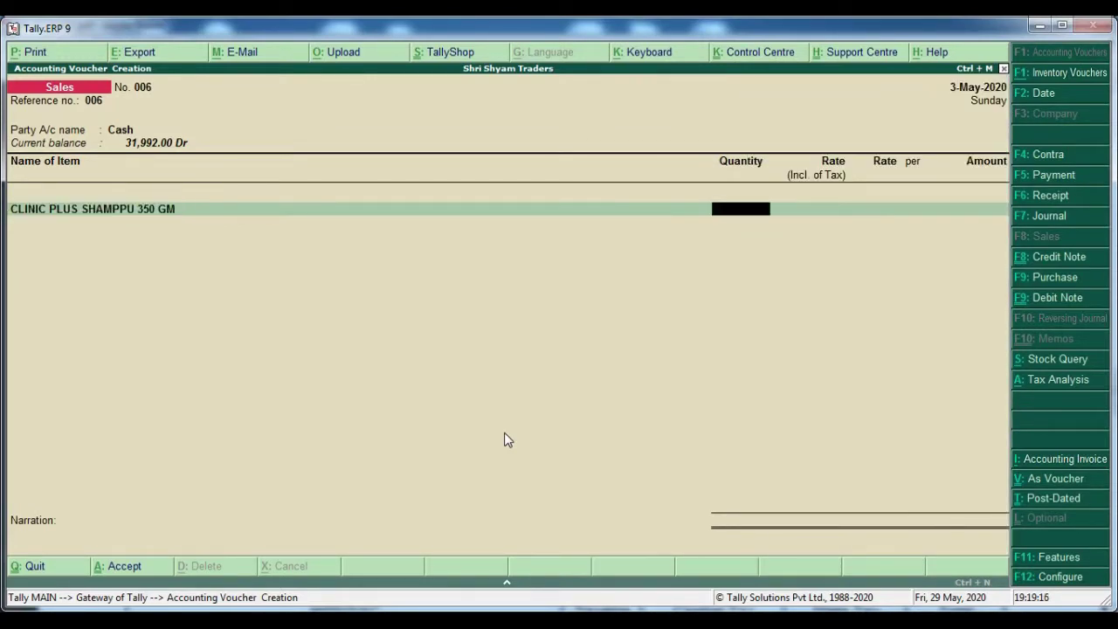
pyautogui.hotkey('alt', 'Tab')
pyautogui.hotkey('alt', 'Tab')
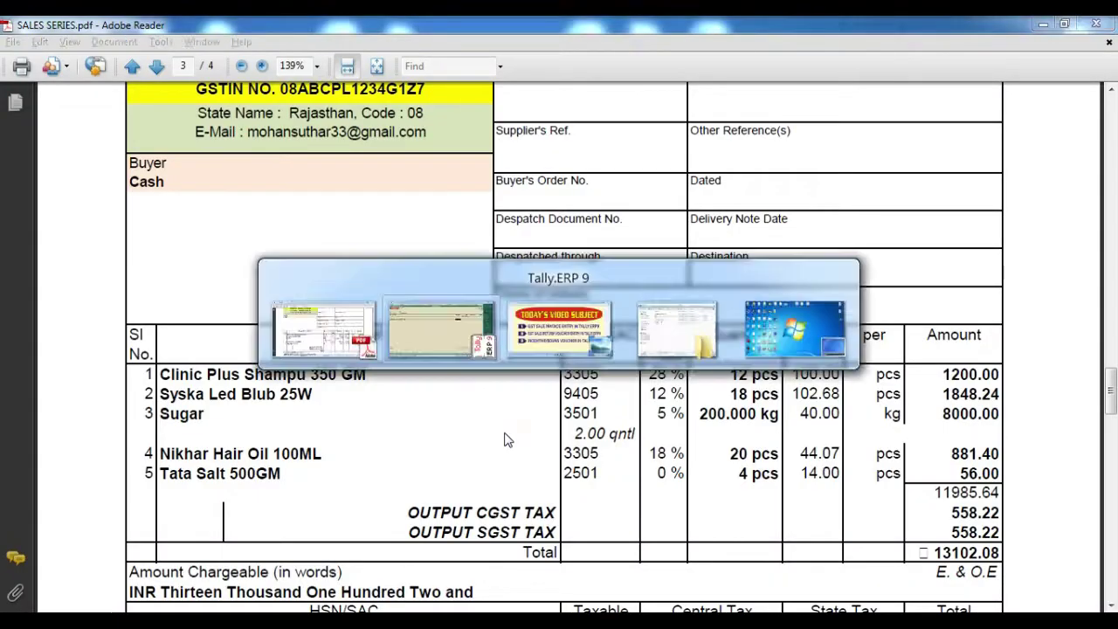
pyautogui.write('12')
pyautogui.press('Return')
pyautogui.hotkey('alt', 'Tab')
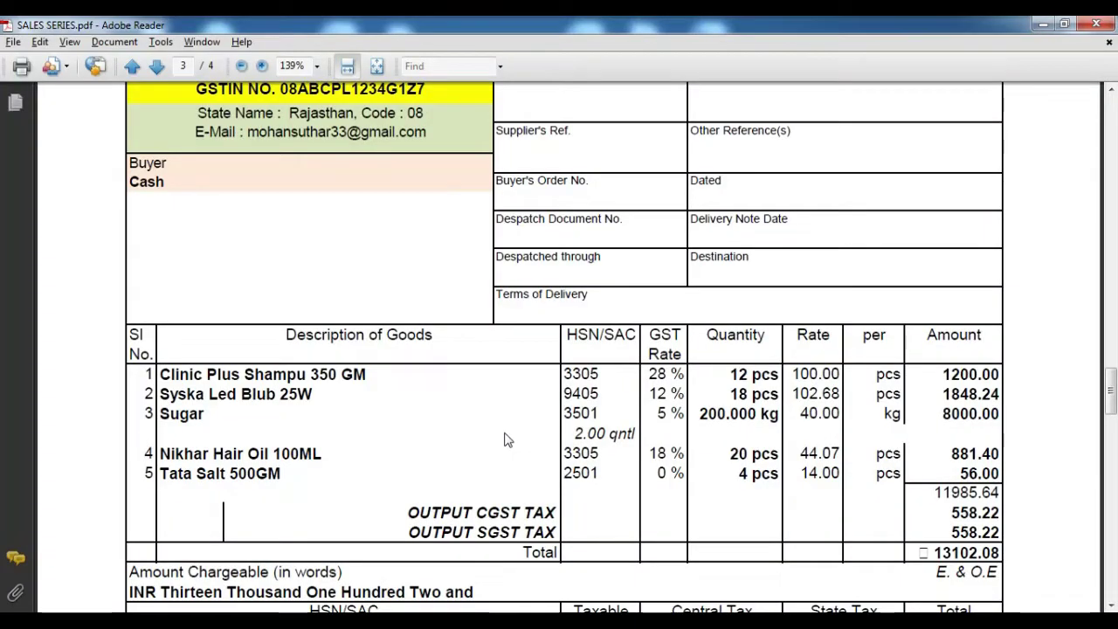
pyautogui.hotkey('alt', 'Tab')
pyautogui.write('100')
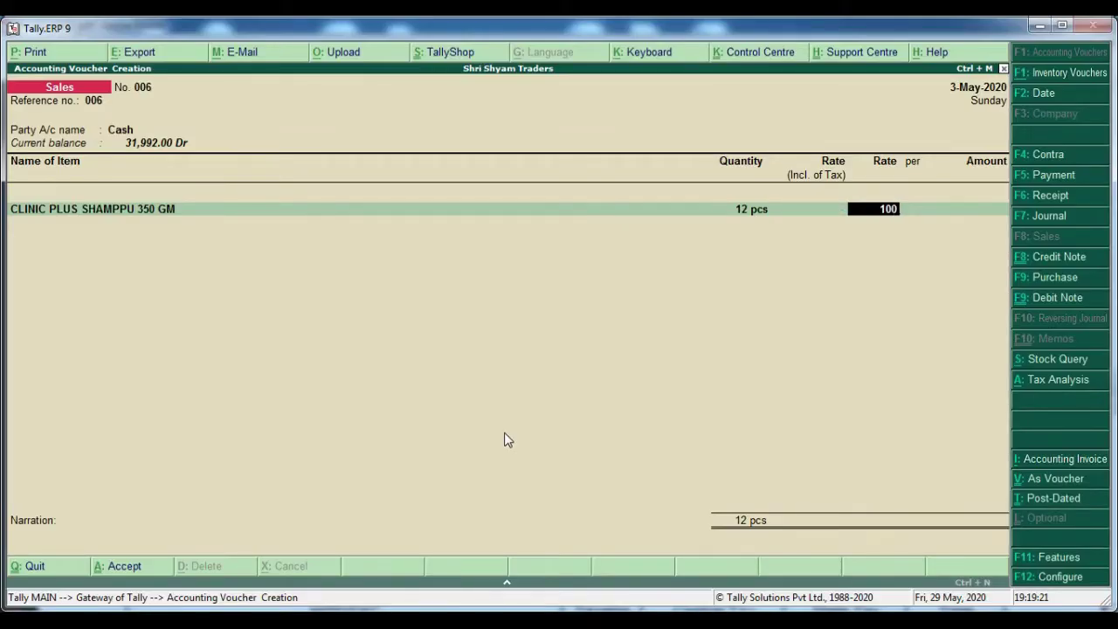
pyautogui.press('Return')
pyautogui.press('Return')
pyautogui.press('Return')
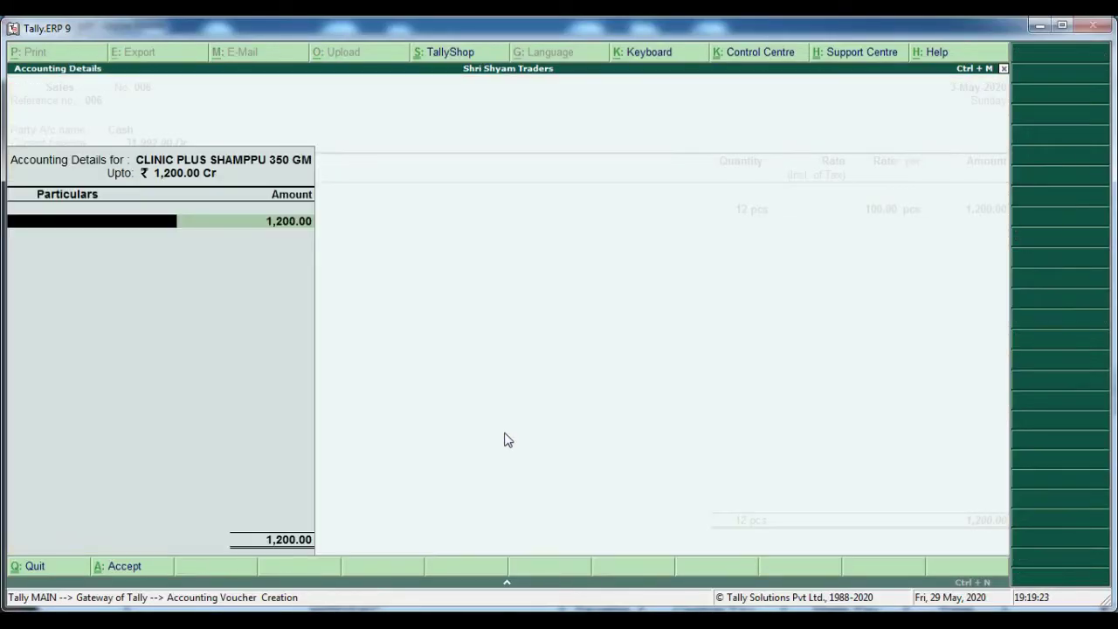
# Search the ledger list for C ledgers, then begin creating a new sales ledger with Alt+C.
pyautogui.write('CO')
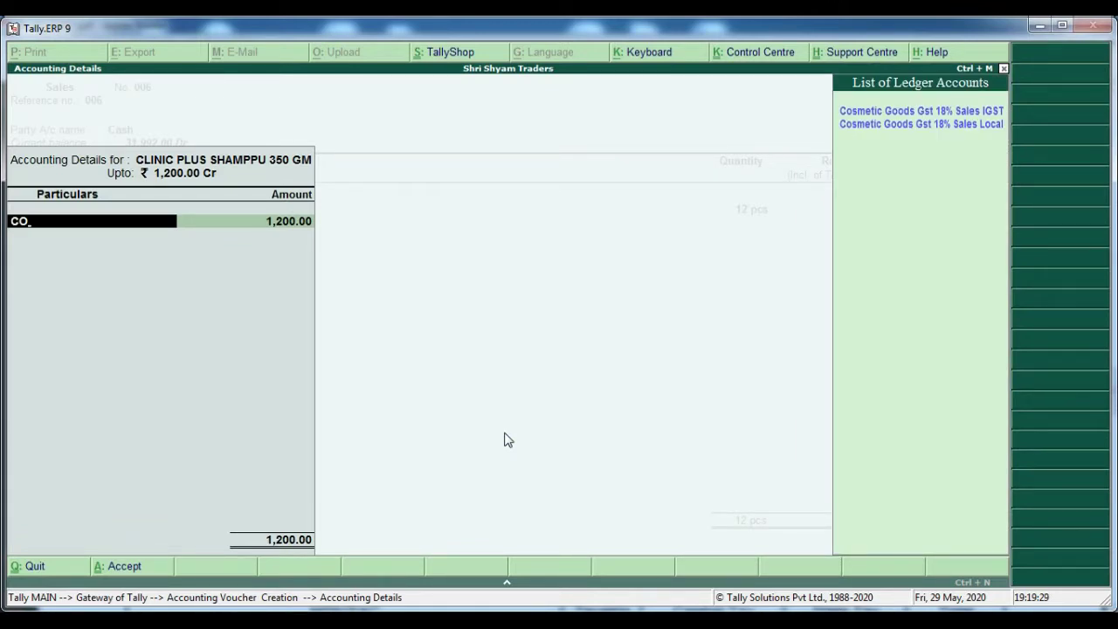
pyautogui.press('BackSpace')
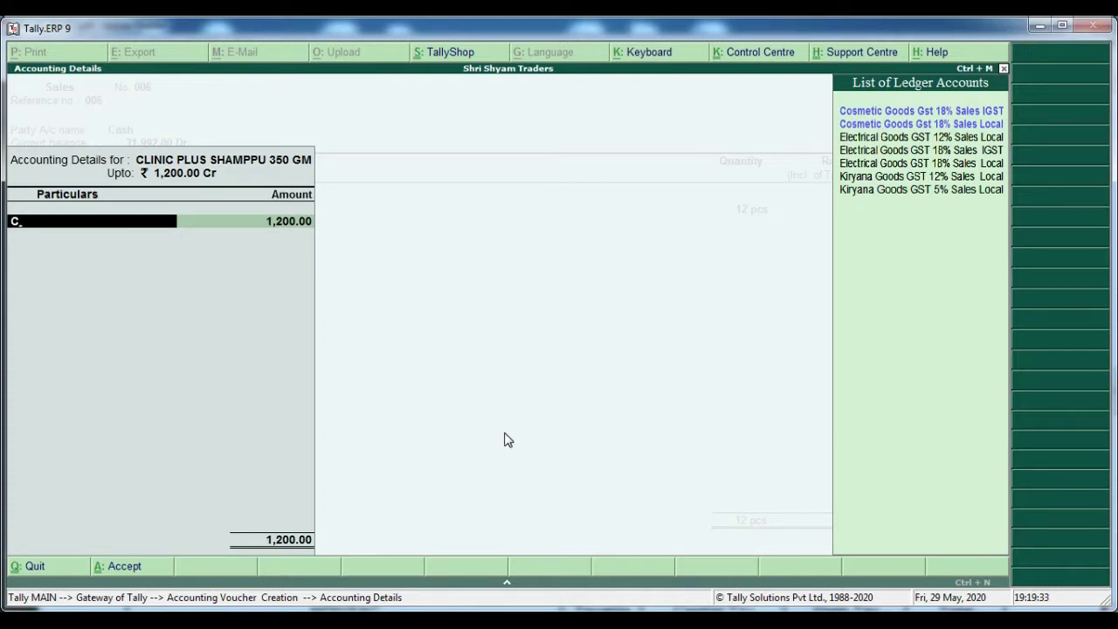
pyautogui.hotkey('alt', 'c')
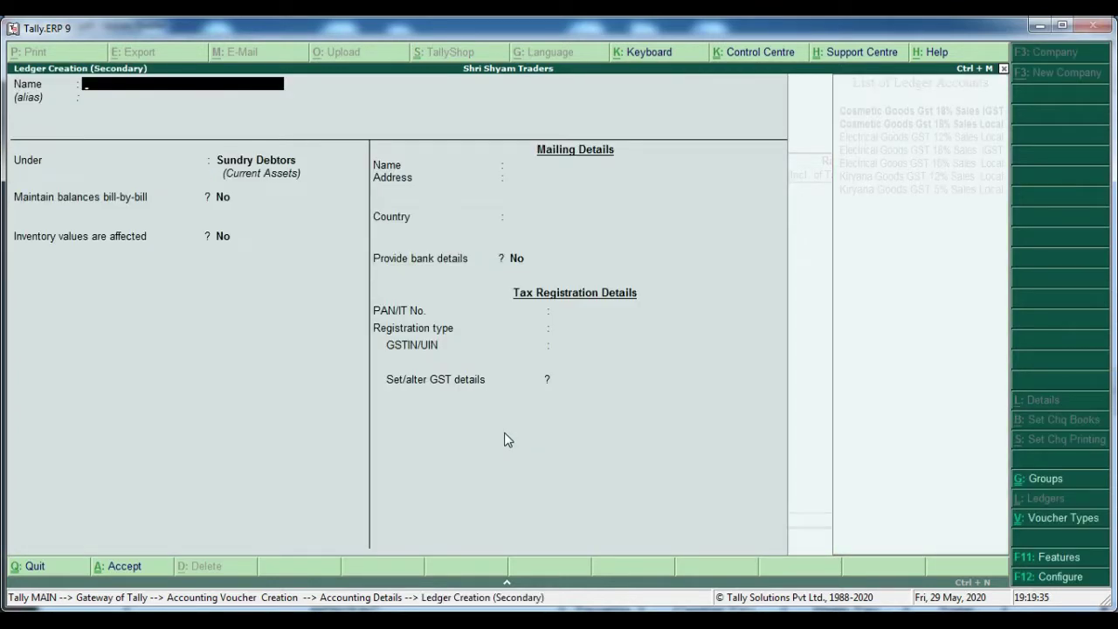
# Create ledger 'Cosmetic Goods Gst 28% Sale Local' under Sales Accounts with Goods as supply type.
pyautogui.write('Cosmetic Goods G')
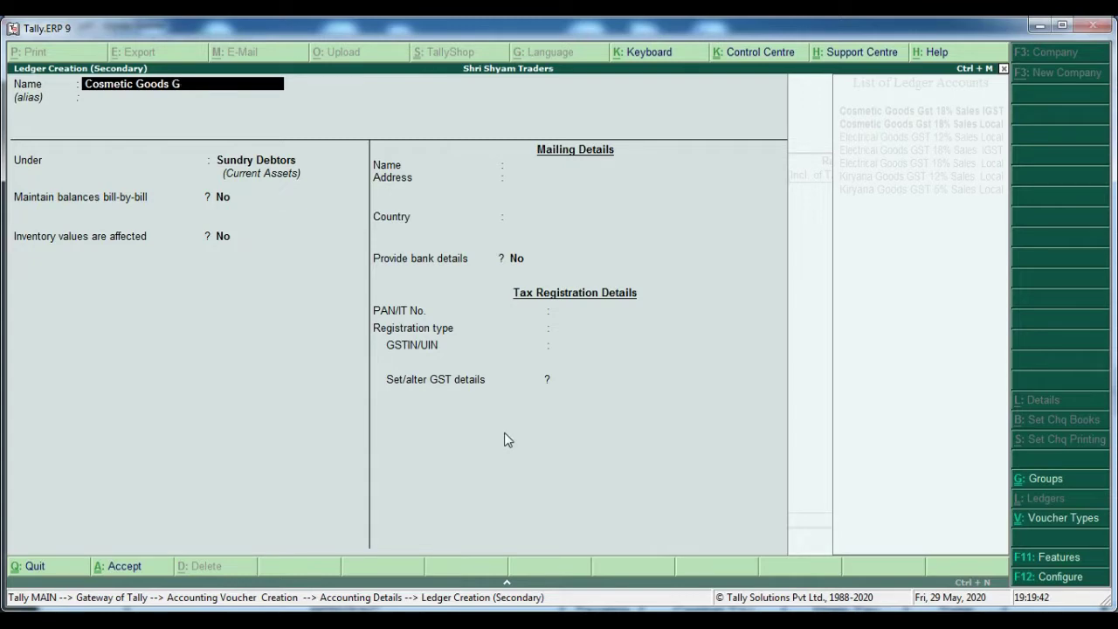
pyautogui.write('st 28% Sale Local')
pyautogui.press('Return')
pyautogui.press('Return')
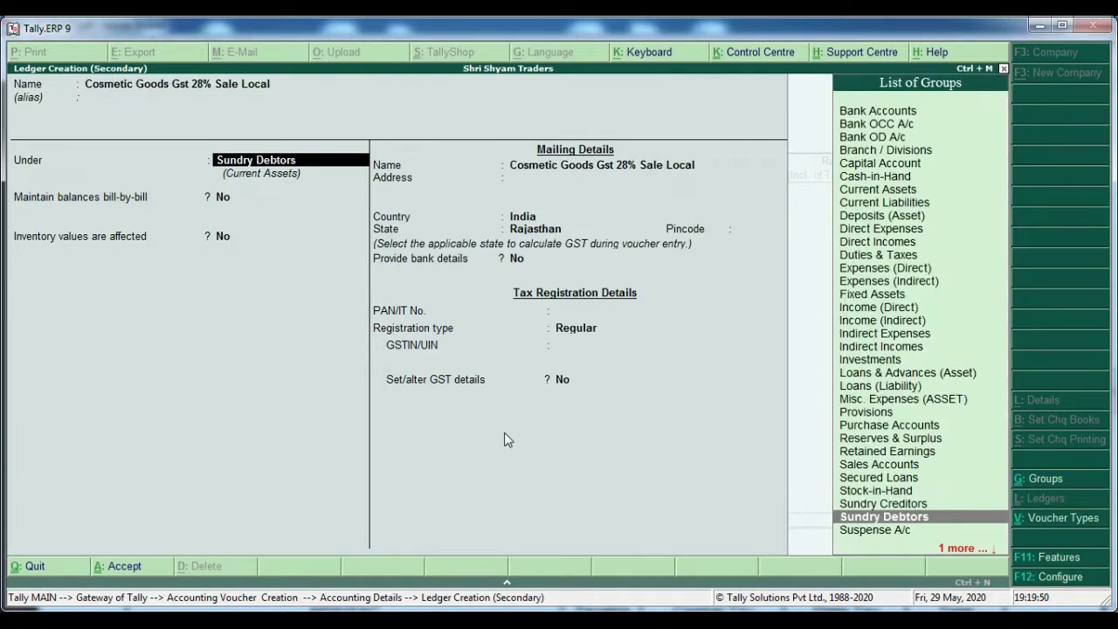
pyautogui.write('Sal')
pyautogui.press('Return')
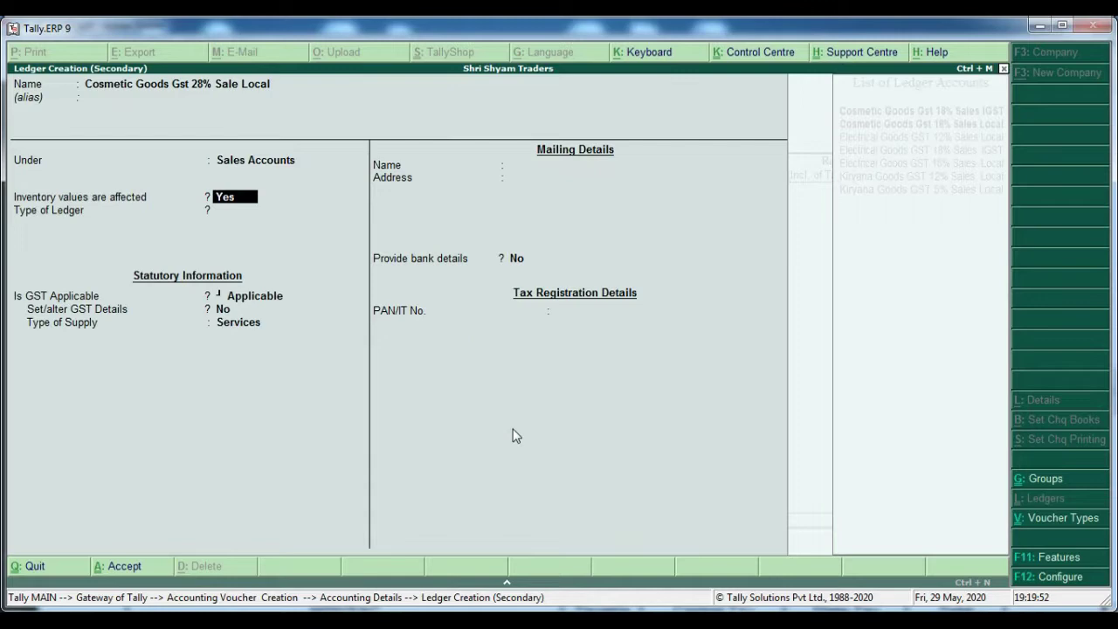
pyautogui.press('Return')
pyautogui.press('Return')
pyautogui.press('Return')
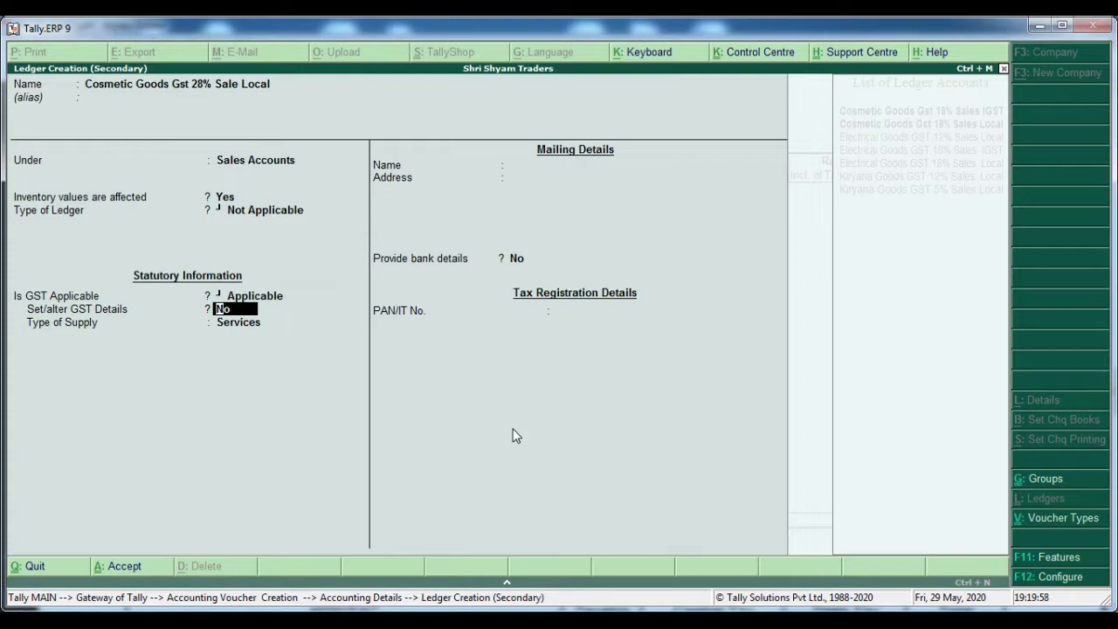
pyautogui.press('Return')
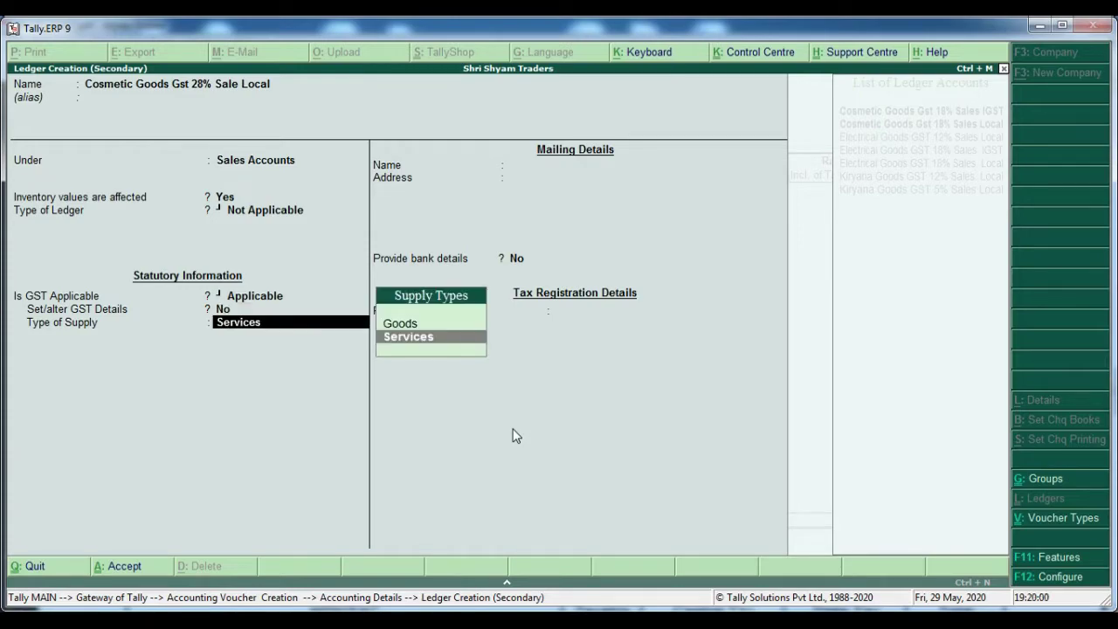
pyautogui.press('Up')
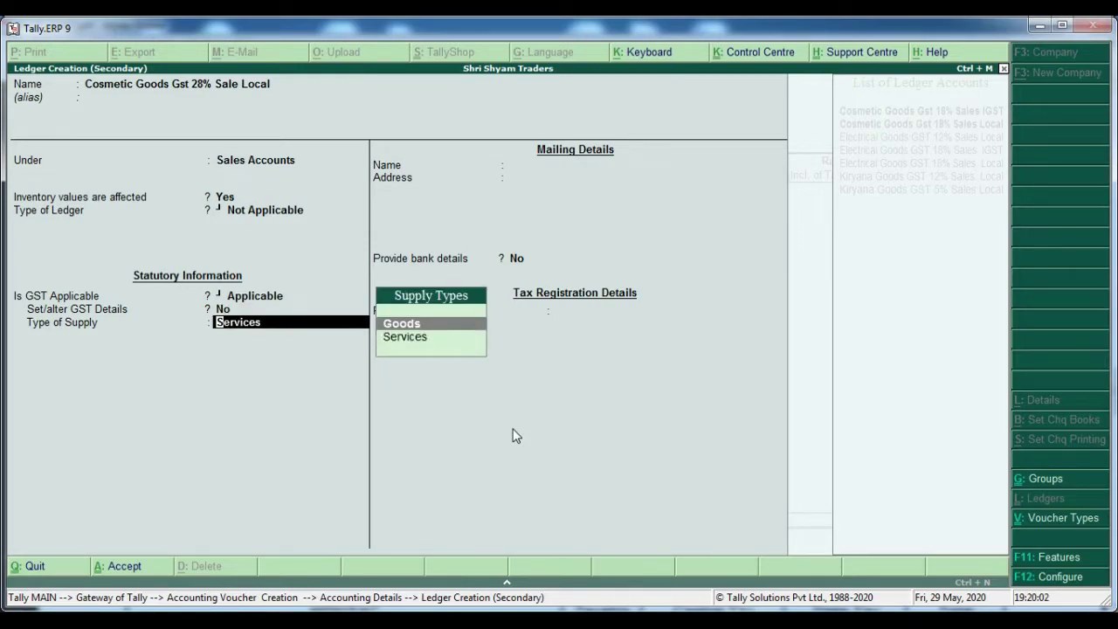
pyautogui.press('Return')
pyautogui.press('Return')
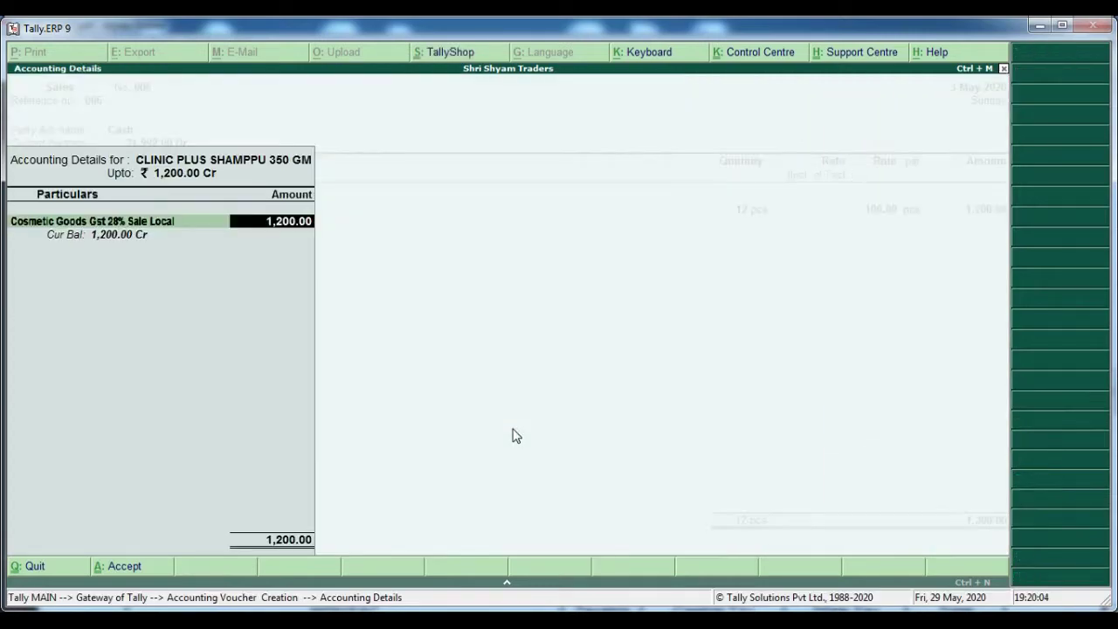
pyautogui.press('Return')
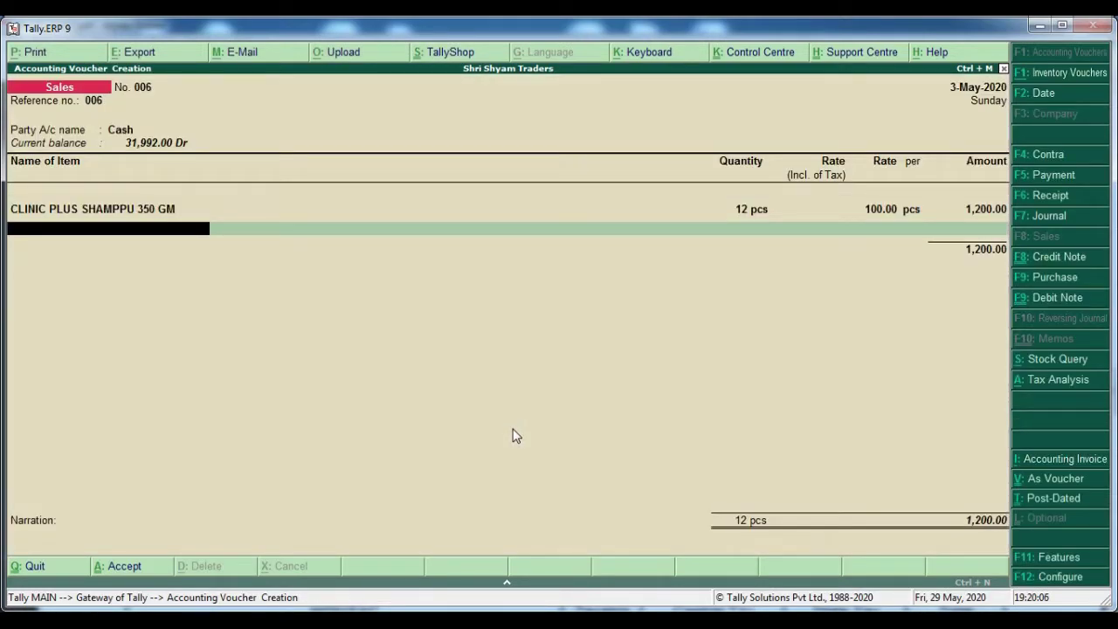
# Compare the voucher against the invoice PDF to find the next item, Syska.
pyautogui.hotkey('alt', 'Tab')
pyautogui.hotkey('alt', 'Tab')
pyautogui.write('Sys')
pyautogui.hotkey('alt', 'Tab')
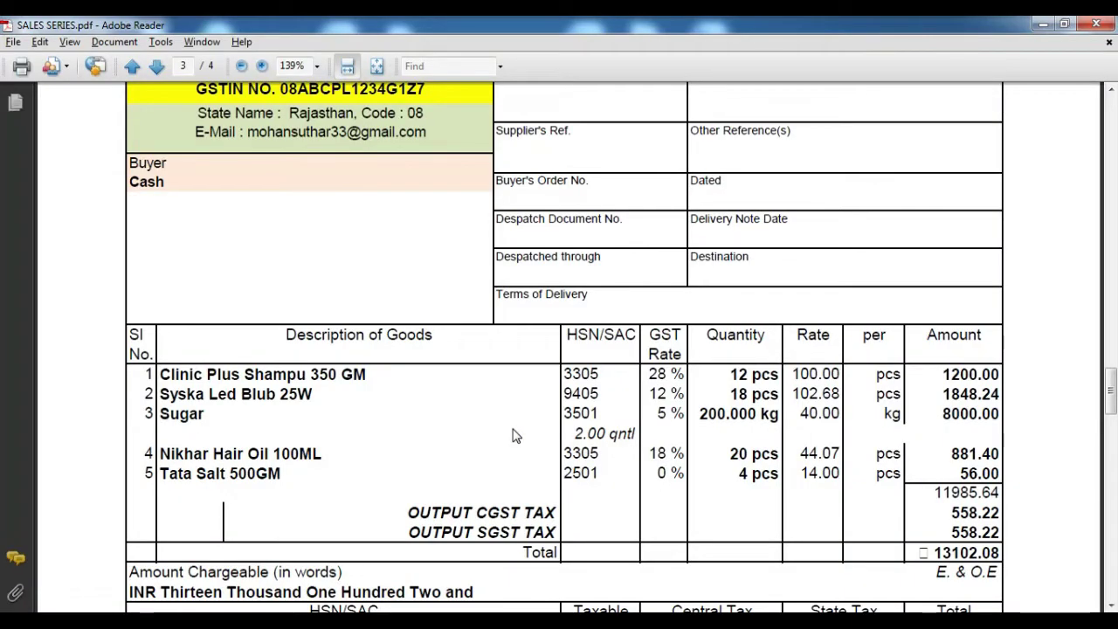
# Add Syska Led Blub 25w, 18 pcs at 102.68 (1,848.24), to Electrical Goods GST 12% Sales Local.
pyautogui.hotkey('alt', 'Tab')
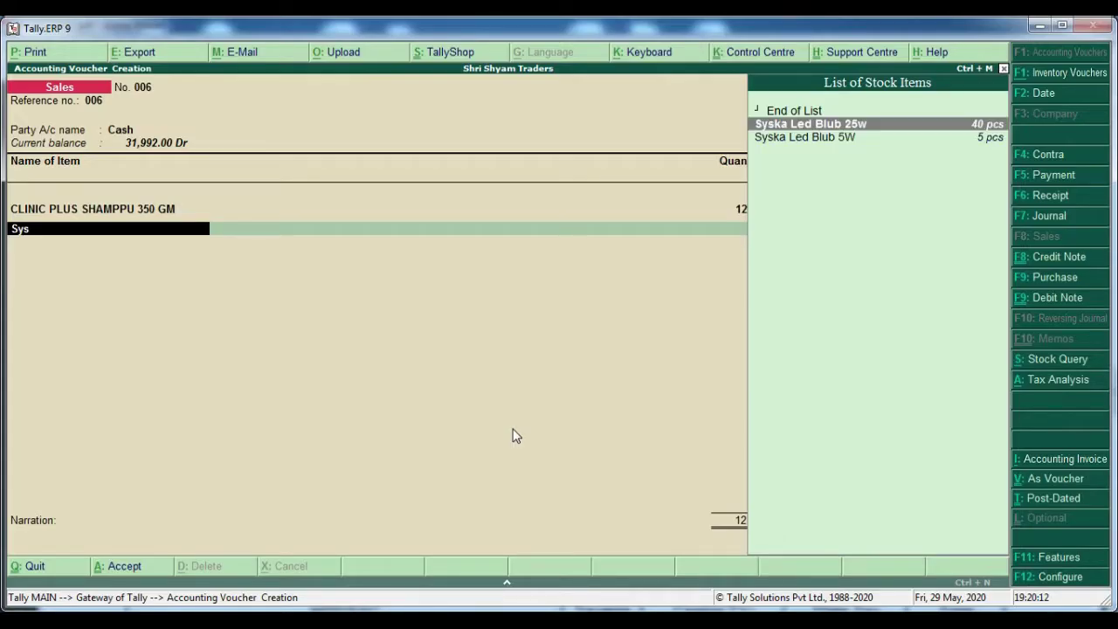
pyautogui.press('Return')
pyautogui.write('18')
pyautogui.press('Return')
pyautogui.hotkey('alt', 'Tab')
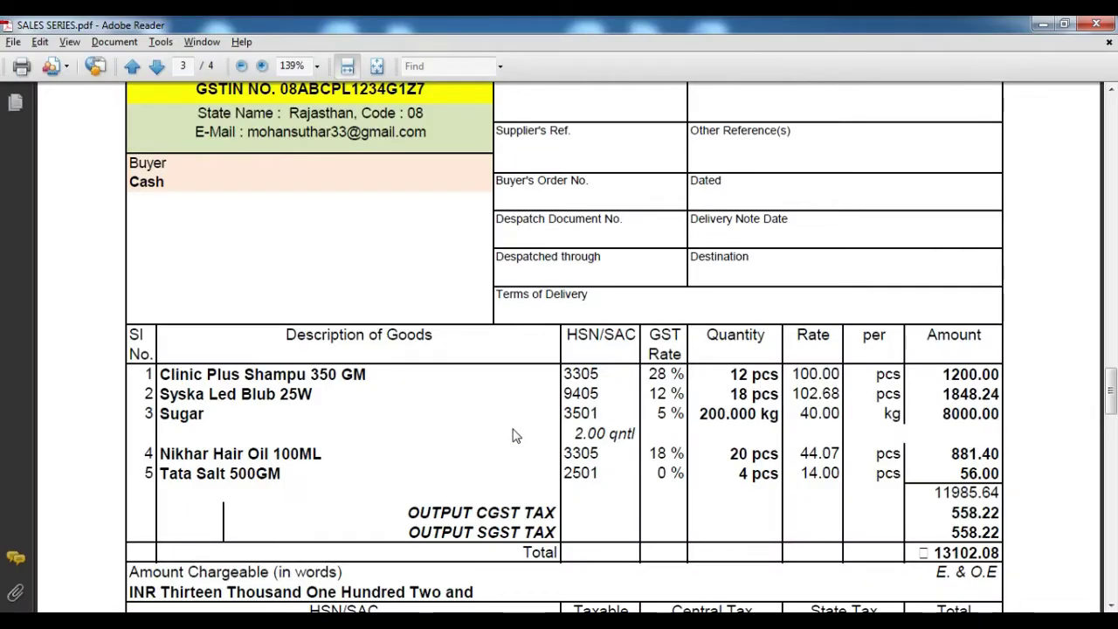
pyautogui.hotkey('alt', 'Tab')
pyautogui.write('102.68')
pyautogui.press('Return')
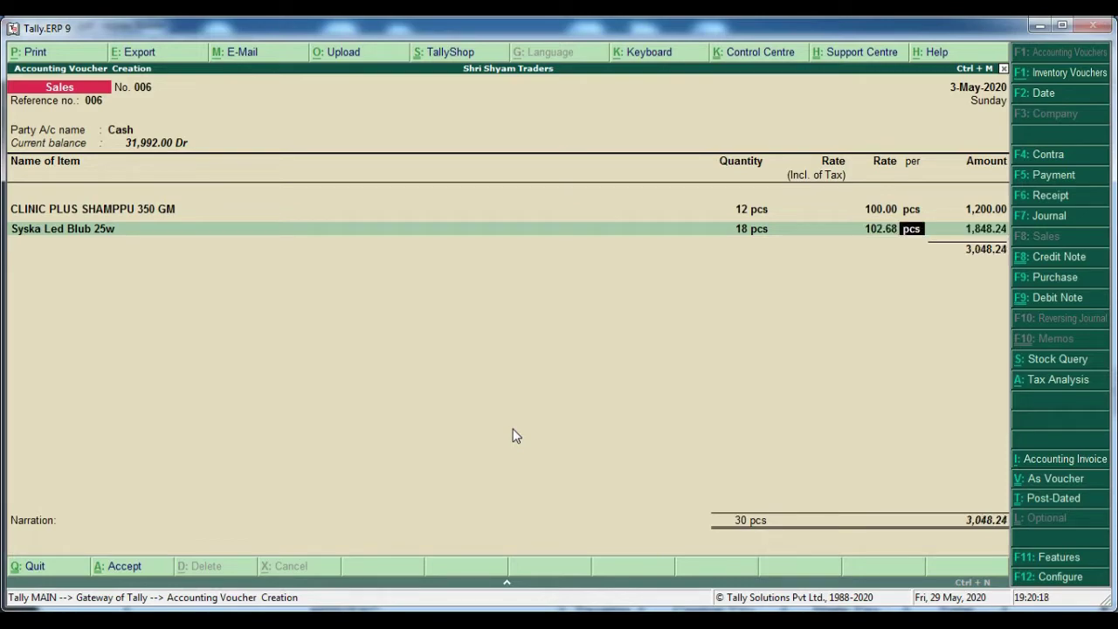
pyautogui.press('Return')
pyautogui.press('Return')
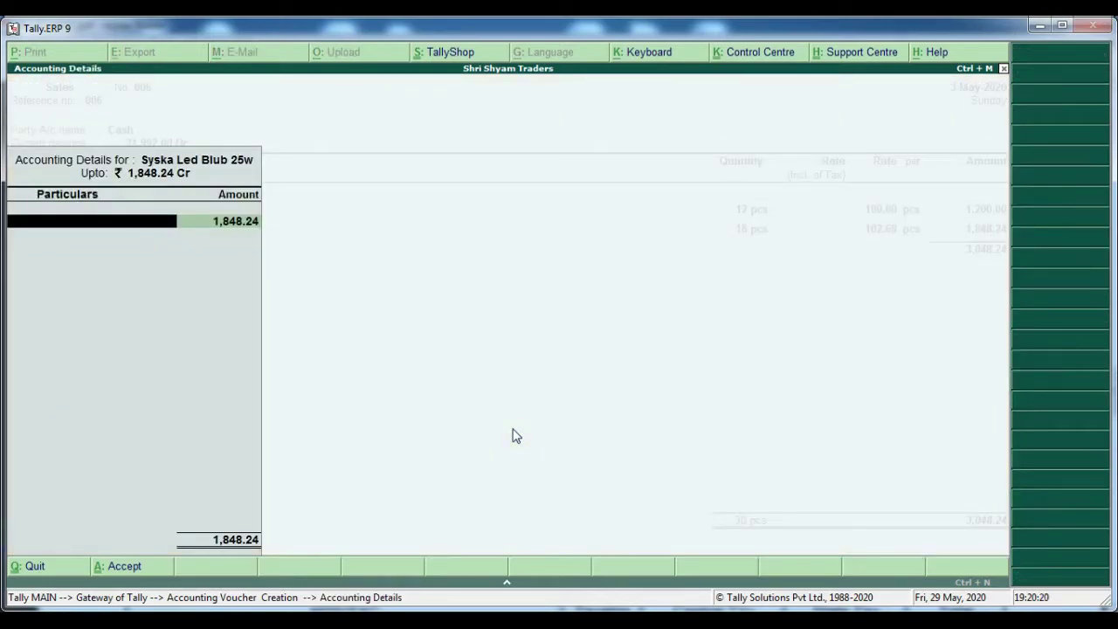
pyautogui.hotkey('alt', 'Tab')
pyautogui.hotkey('alt', 'Tab')
pyautogui.write('Ele')
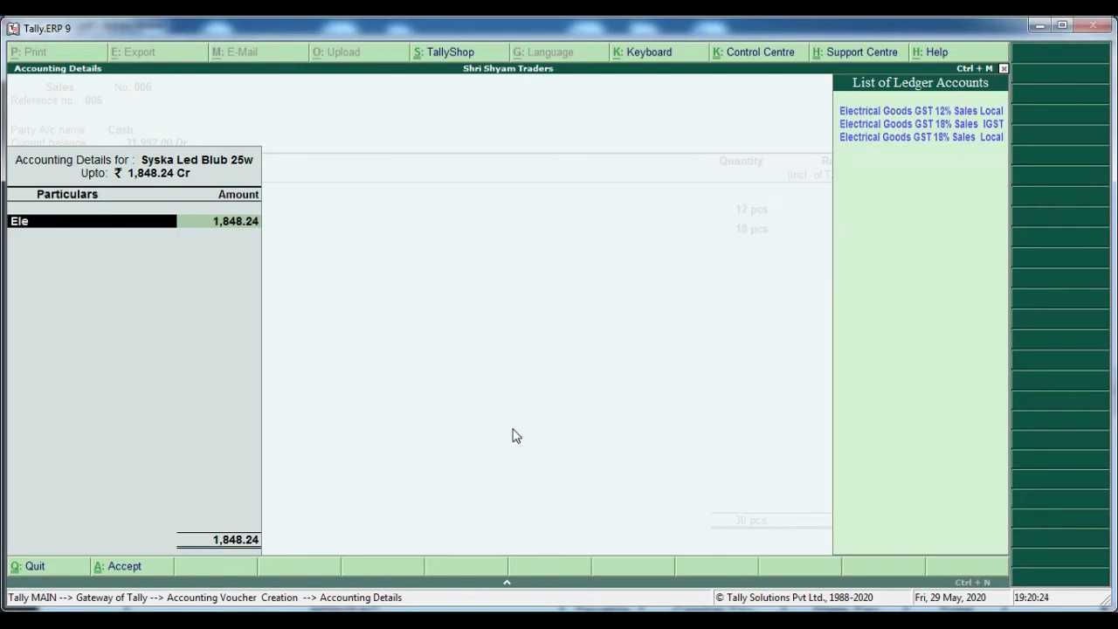
pyautogui.press('Return')
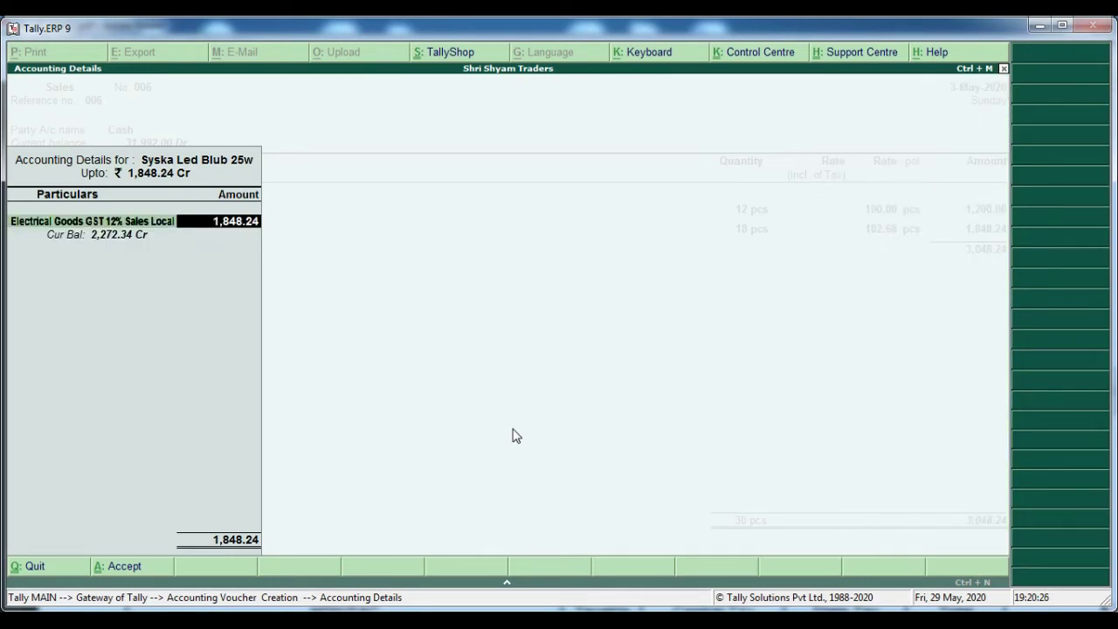
pyautogui.press('Return')
# Check the invoice, then add SUGAR with a quantity of 200 KG.
pyautogui.hotkey('alt', 'Tab')
pyautogui.hotkey('alt', 'Tab')
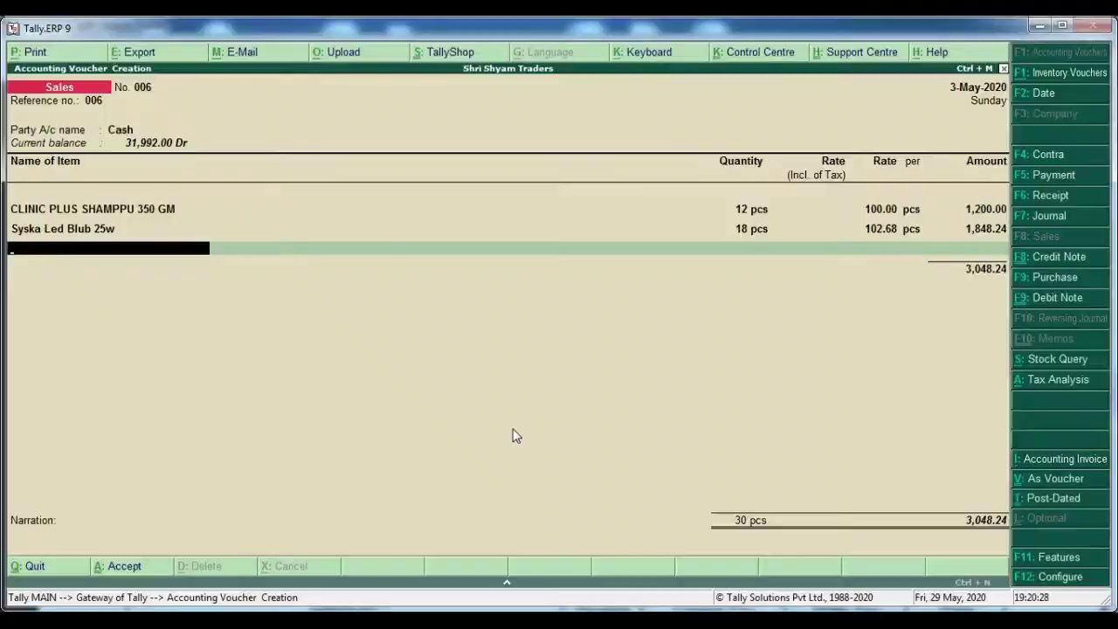
pyautogui.hotkey('alt', 'Tab')
pyautogui.scroll(3, 570, 387)
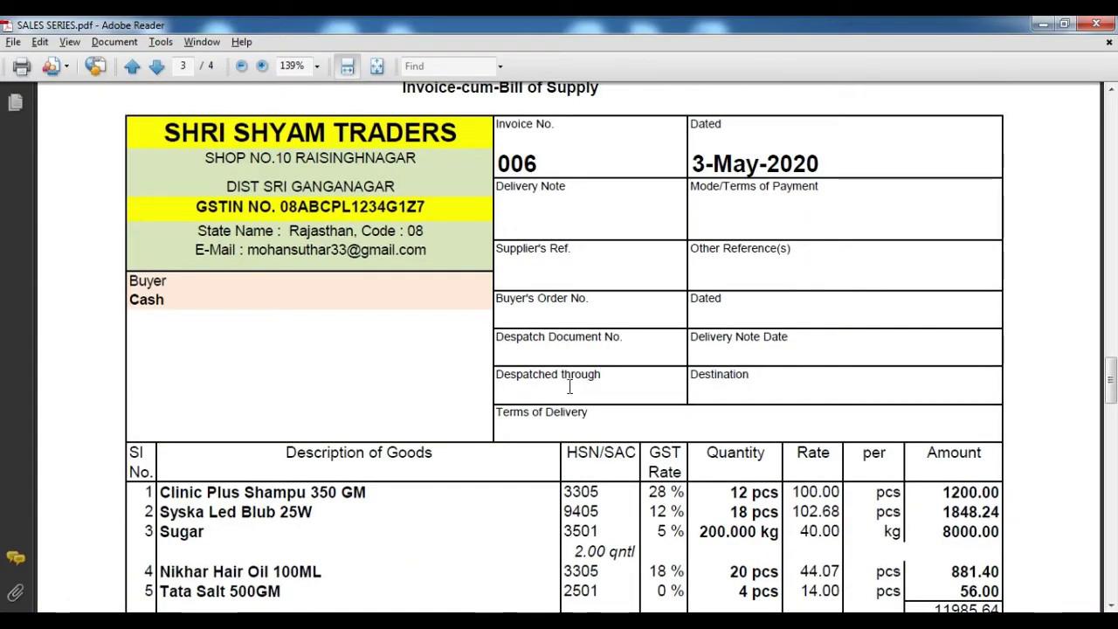
pyautogui.hotkey('alt', 'Tab')
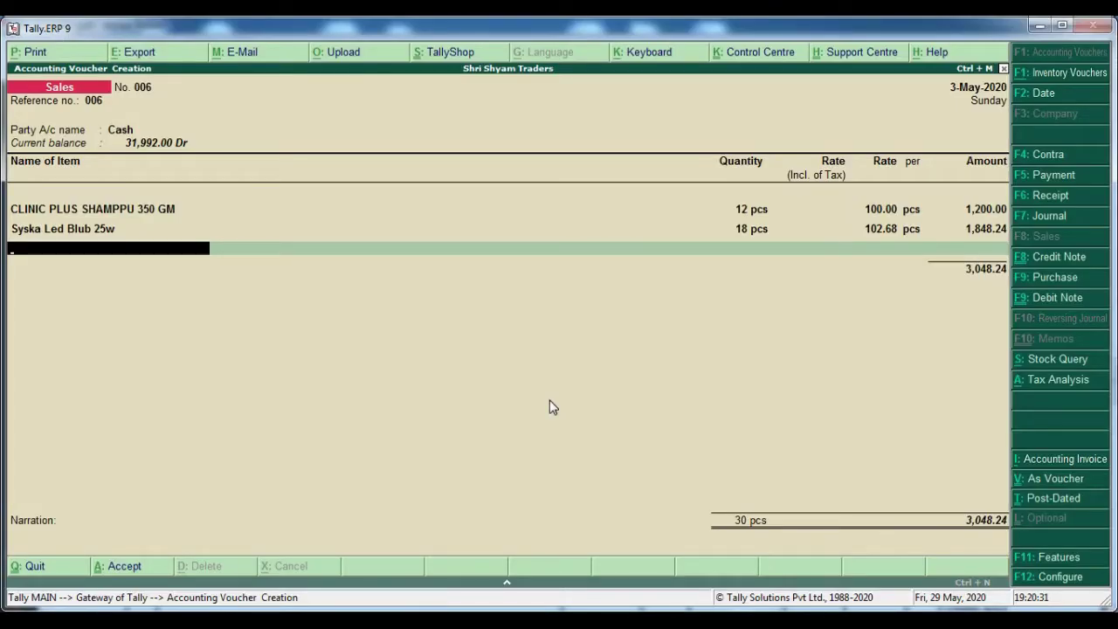
pyautogui.write('Su')
pyautogui.press('Return')
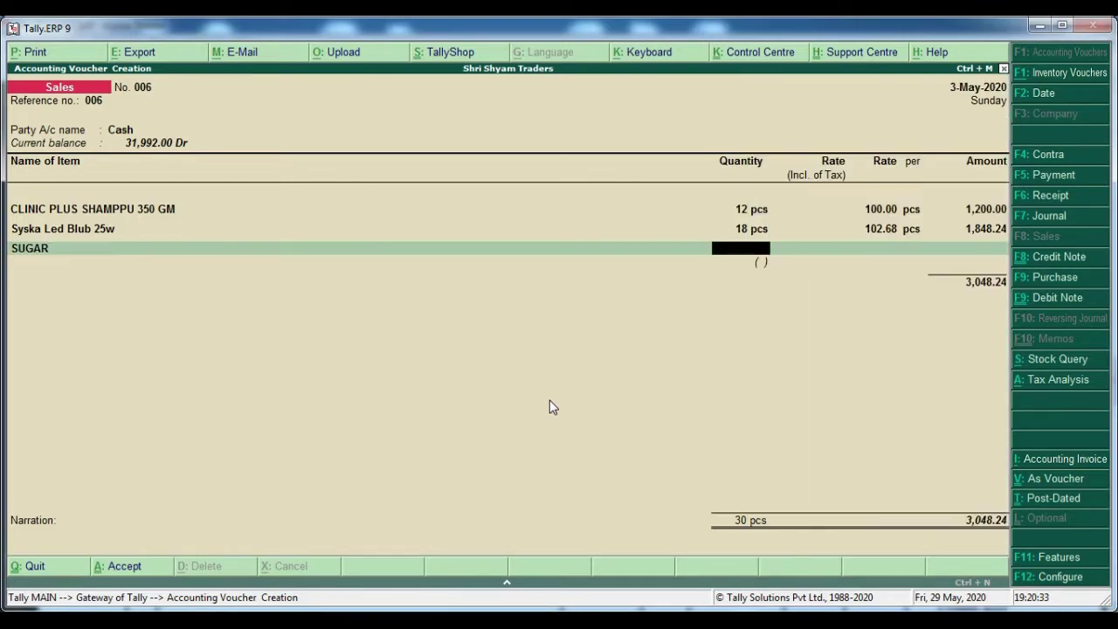
pyautogui.hotkey('alt', 'Tab')
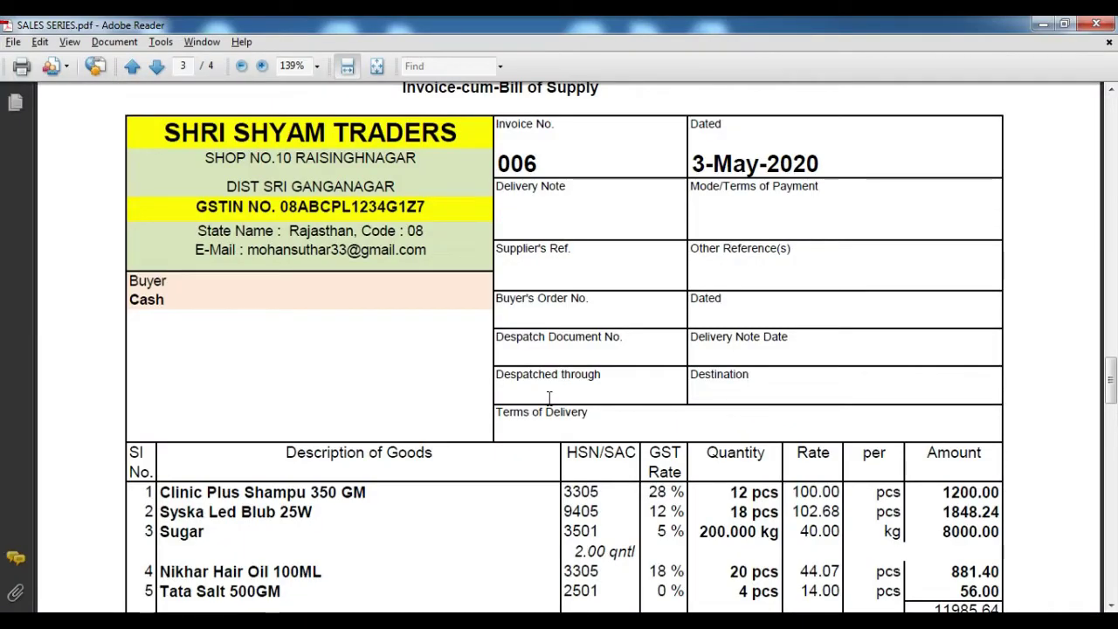
pyautogui.hotkey('alt', 'Tab')
pyautogui.write('200')
pyautogui.press('Return')
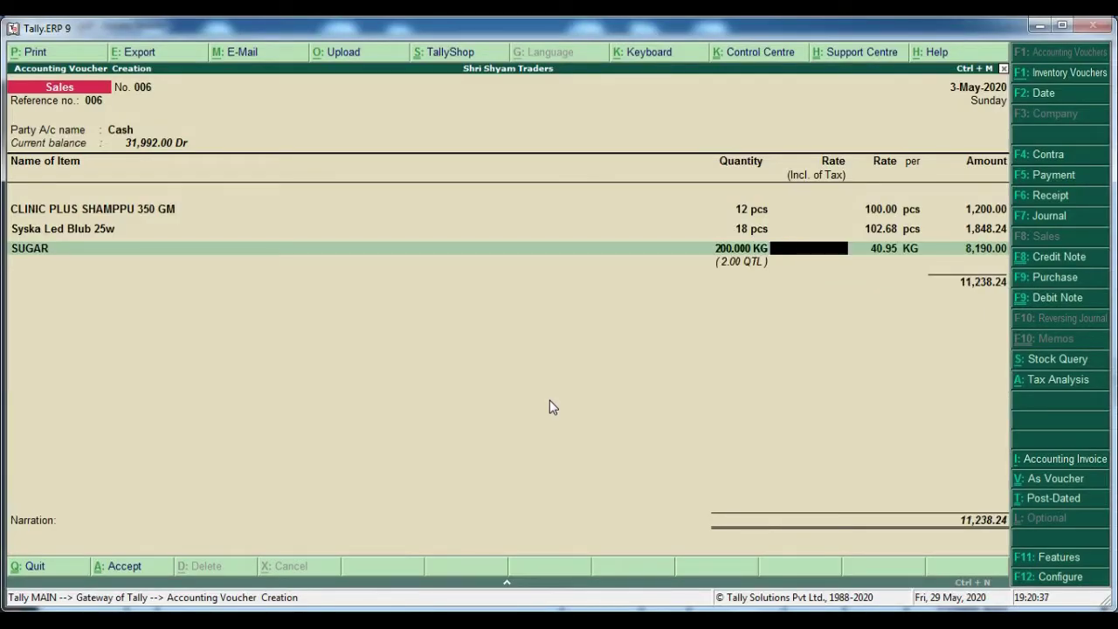
# Set sugar's rate to 40.00 and allocate its 8,000.00 to Kiryana Goods GST 5% Sales Local.
pyautogui.hotkey('alt', 'Tab')
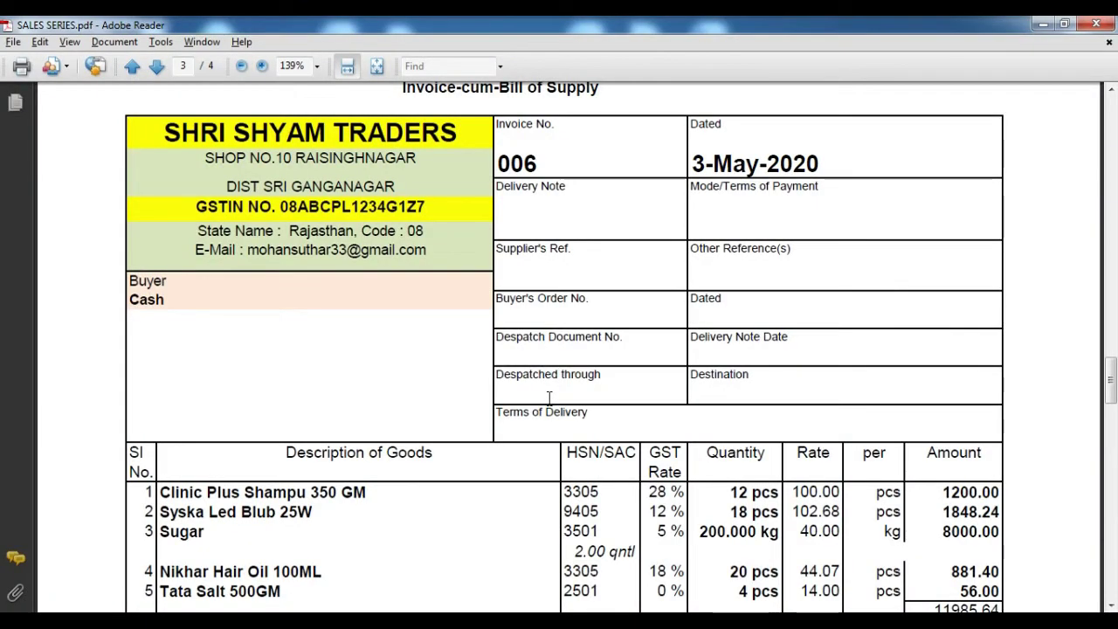
pyautogui.hotkey('alt', 'Tab')
pyautogui.write('40')
pyautogui.press('Return')
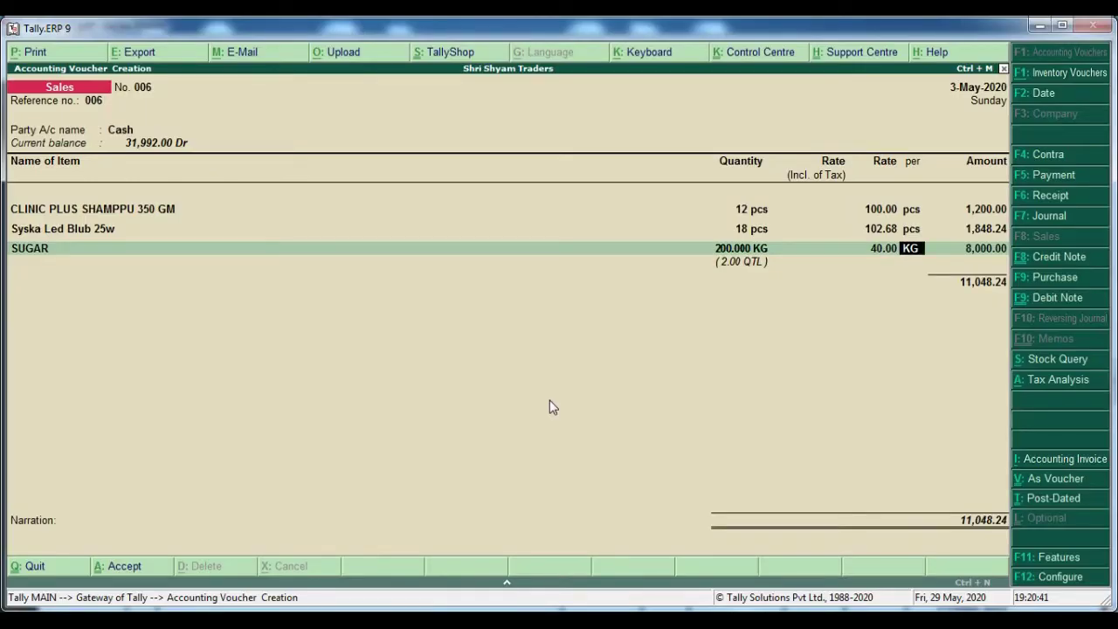
pyautogui.press('Return')
pyautogui.press('Return')
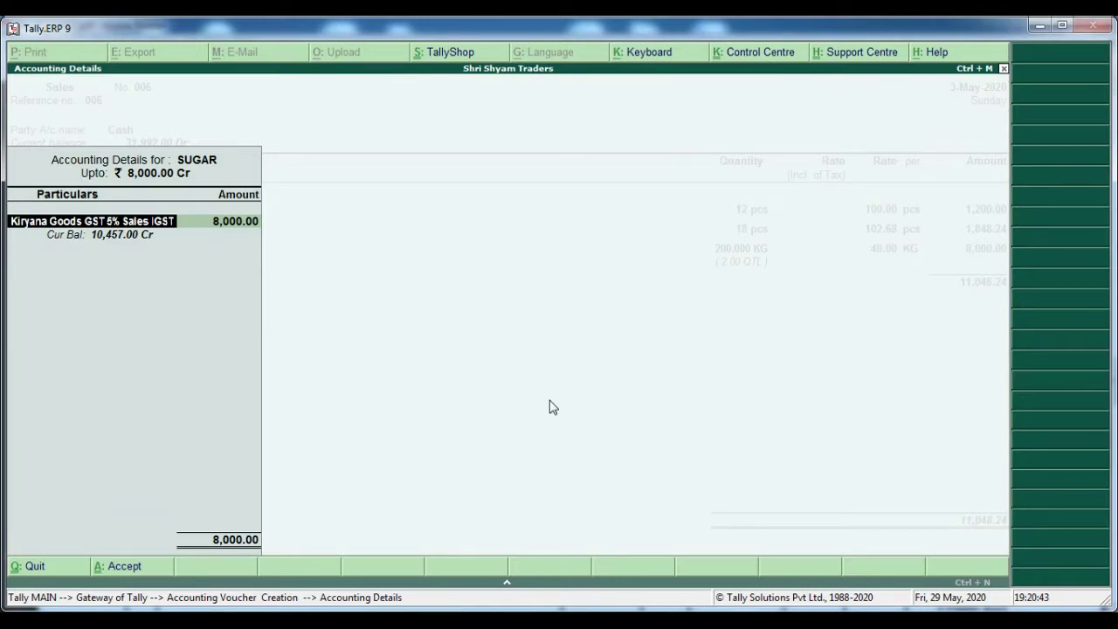
pyautogui.write('Kir')
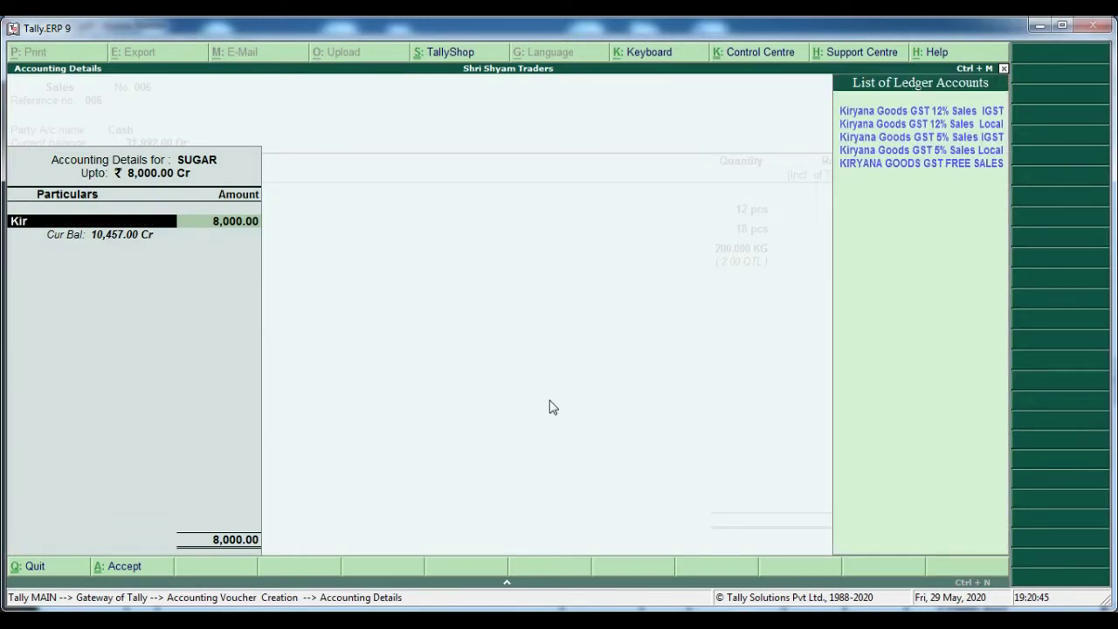
pyautogui.press('Down')
pyautogui.press('Down')
pyautogui.press('Down')
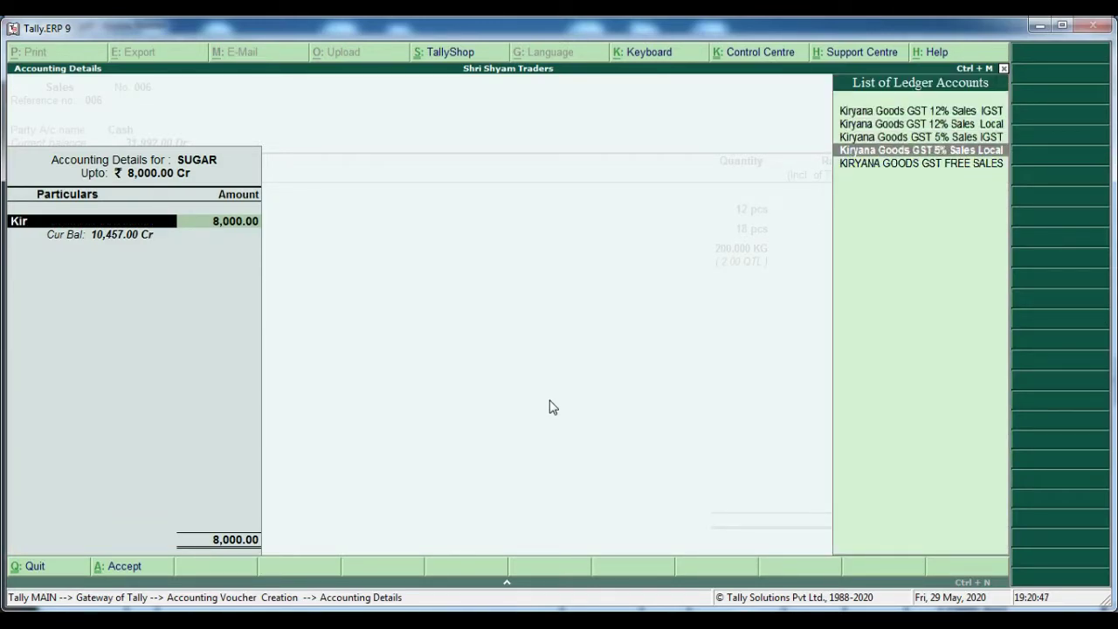
pyautogui.press('Return')
pyautogui.press('Return')
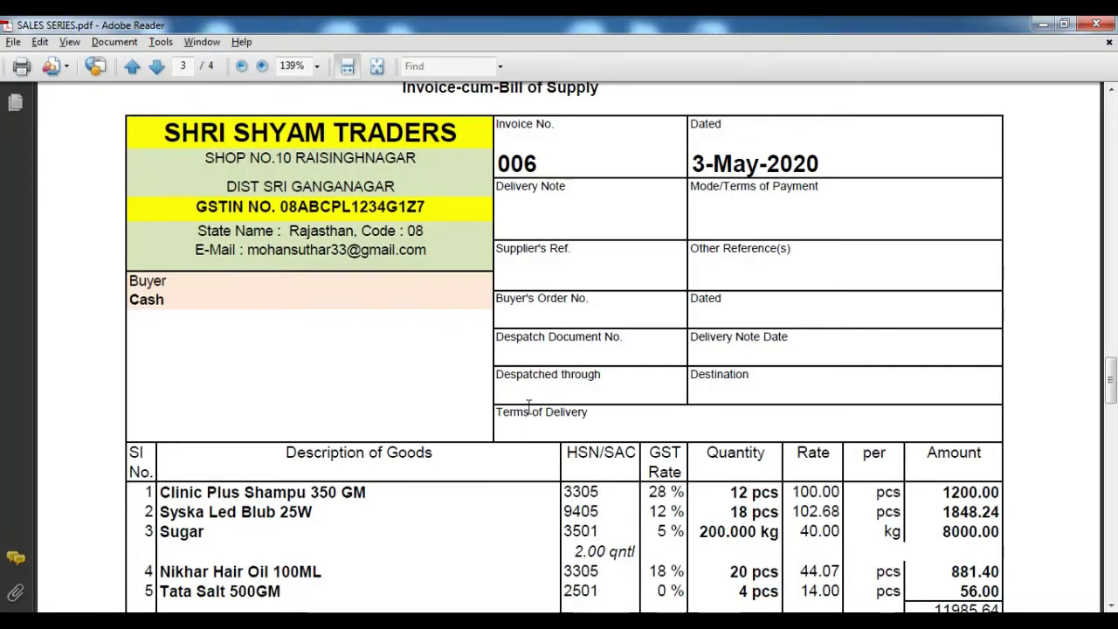
pyautogui.scroll(-1, 442, 511)
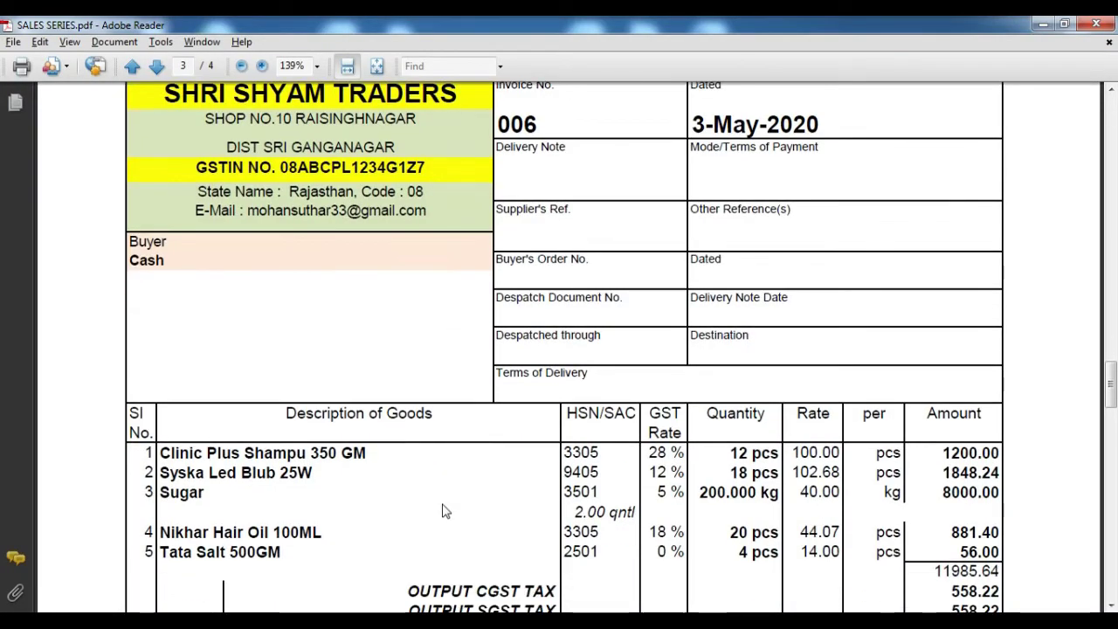
# Add Nikhar Hair Oil 100 Ml, 20 pcs at 44.07 (881.40), to Cosmetic Goods Gst 18% Sales Local.
pyautogui.hotkey('alt', 'Tab')
pyautogui.write('Nik')
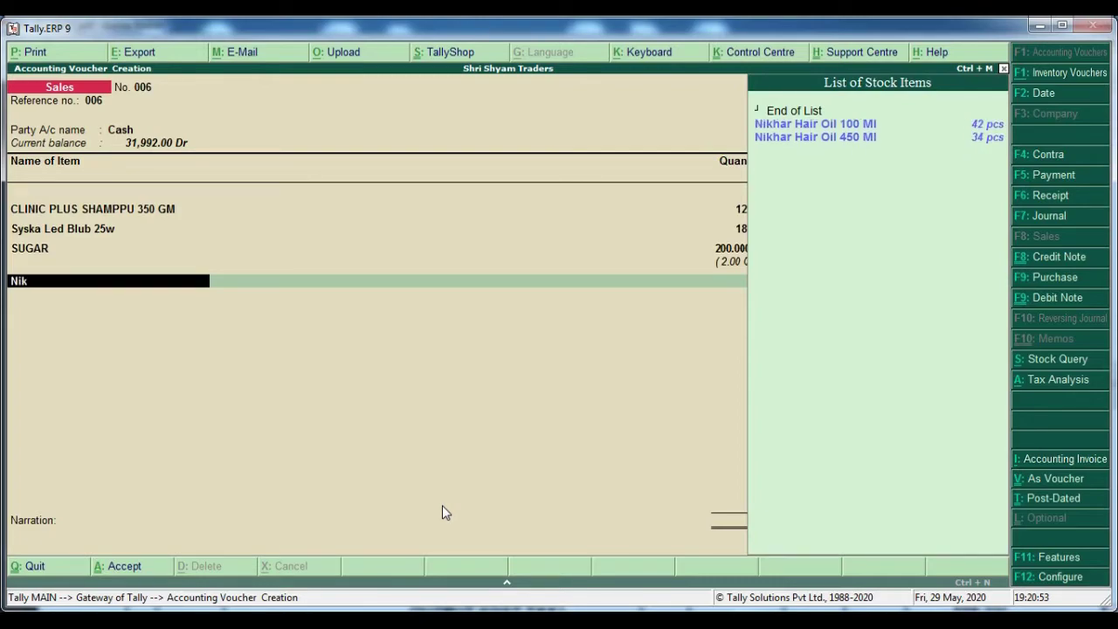
pyautogui.press('Return')
pyautogui.hotkey('alt', 'Tab')
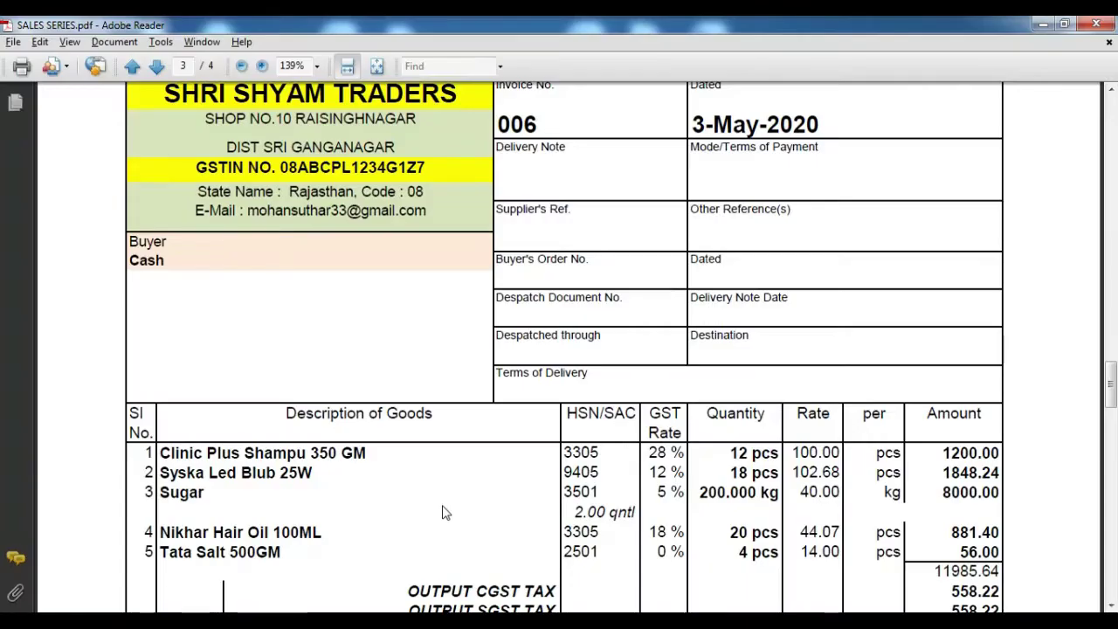
pyautogui.hotkey('alt', 'Tab')
pyautogui.write('20')
pyautogui.press('Return')
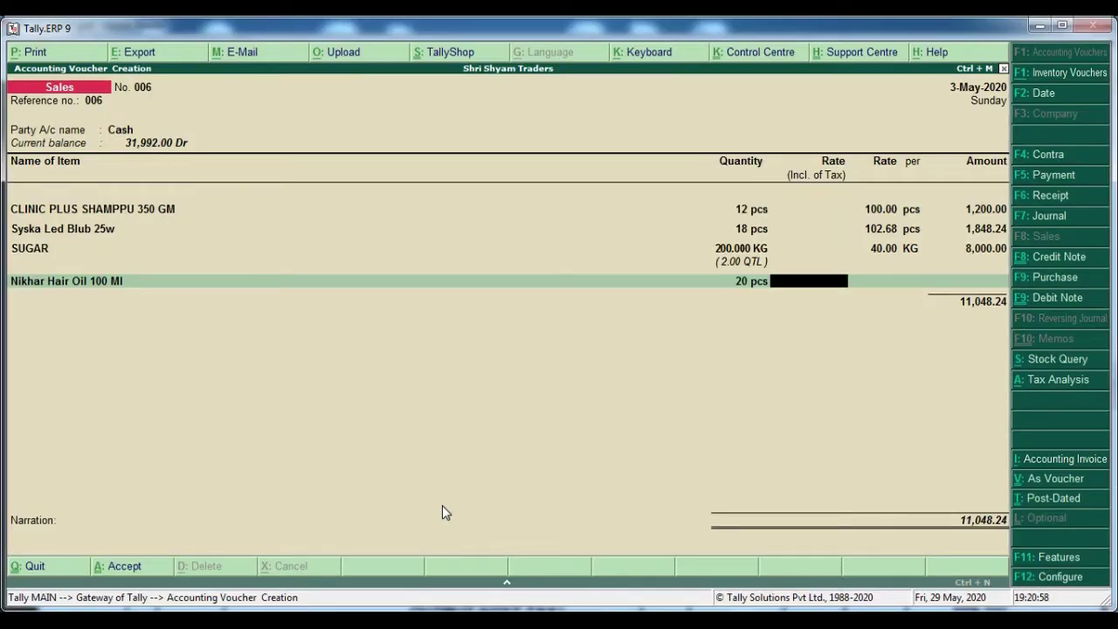
pyautogui.hotkey('alt', 'Tab')
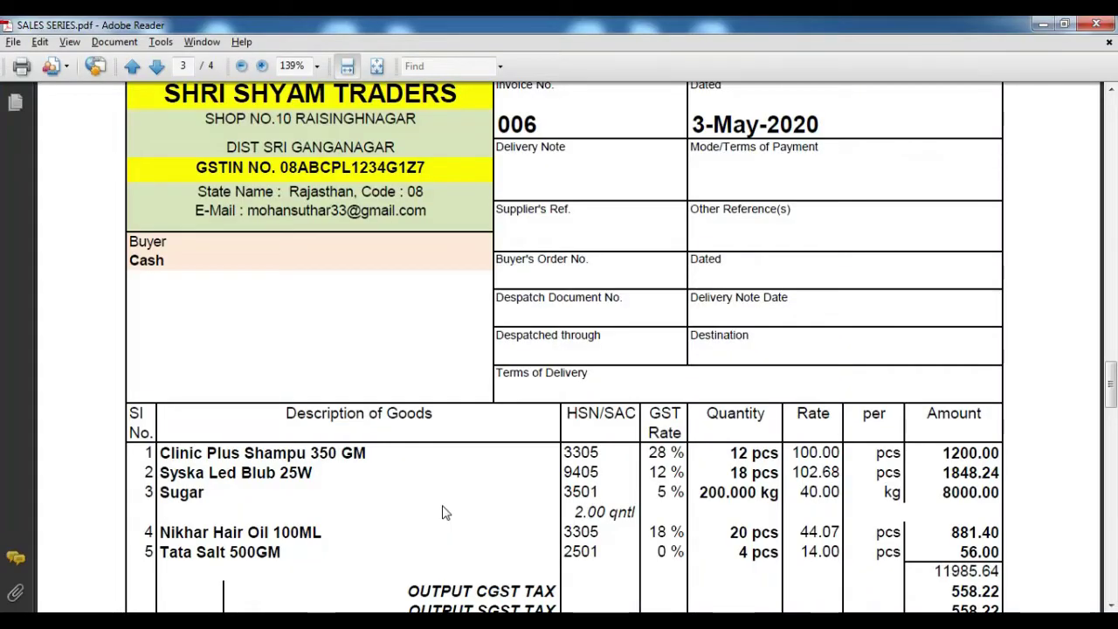
pyautogui.hotkey('alt', 'Tab')
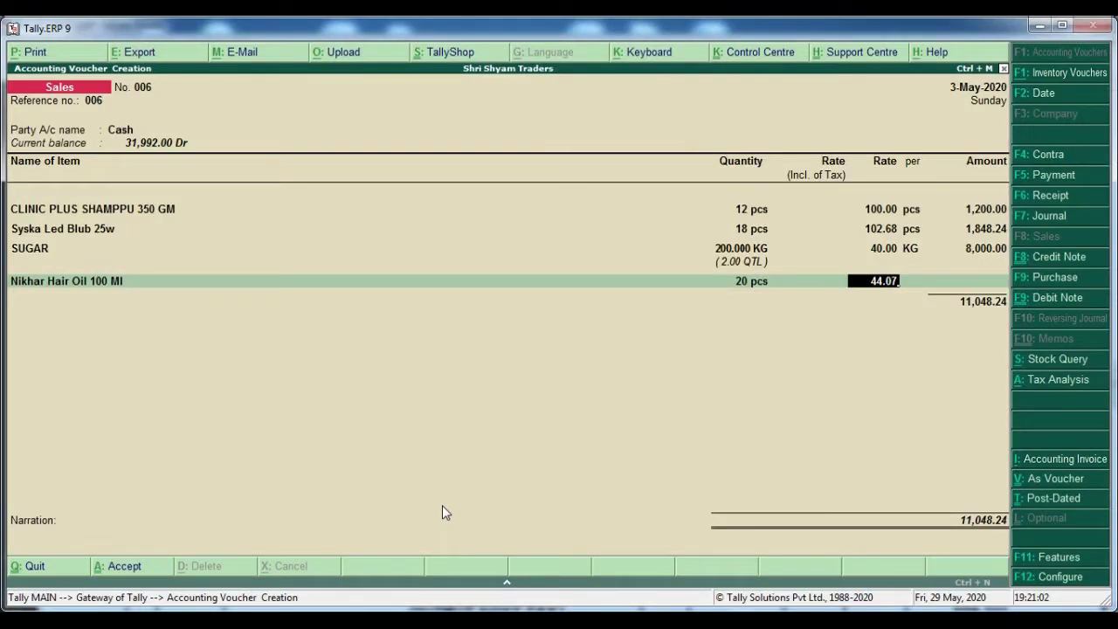
pyautogui.press('Return')
pyautogui.press('Return')
pyautogui.press('Return')
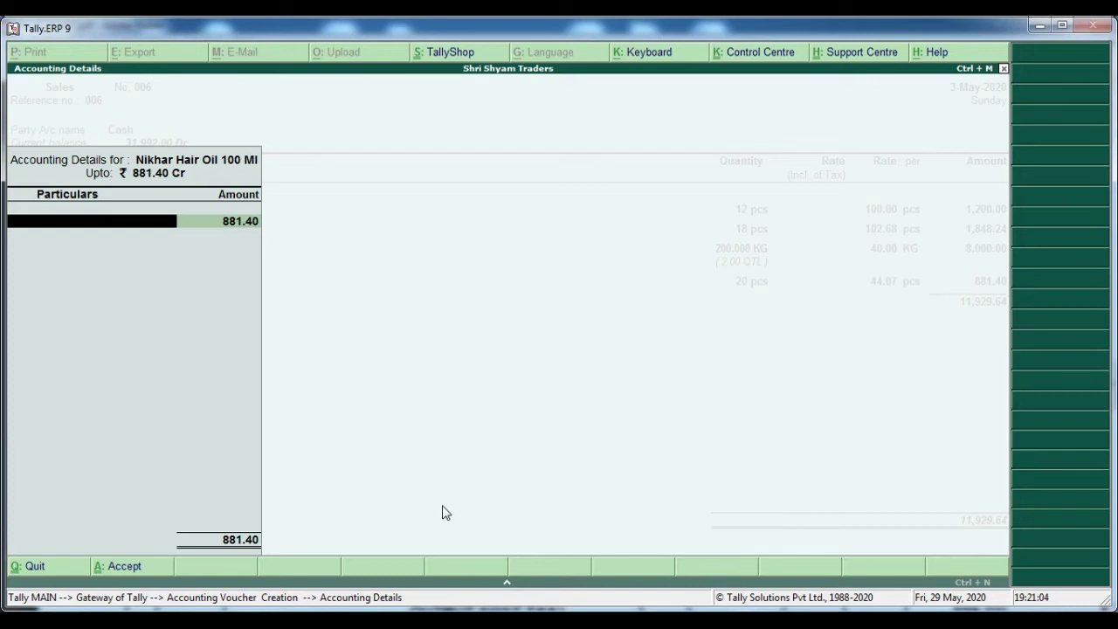
pyautogui.write('Co')
pyautogui.hotkey('alt', 'Tab')
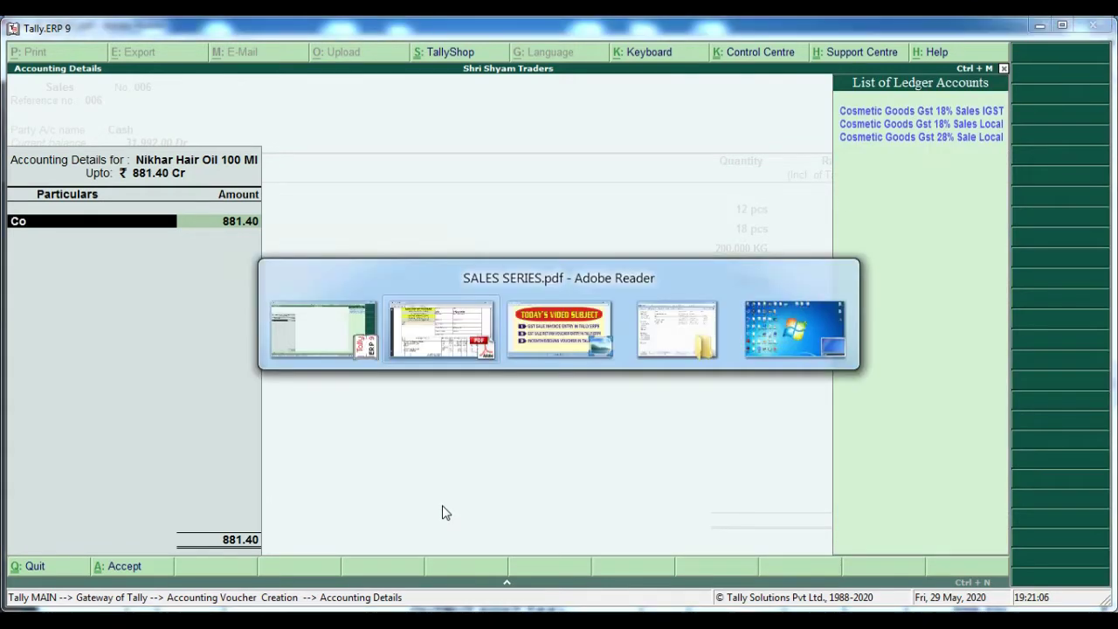
pyautogui.hotkey('alt', 'Tab')
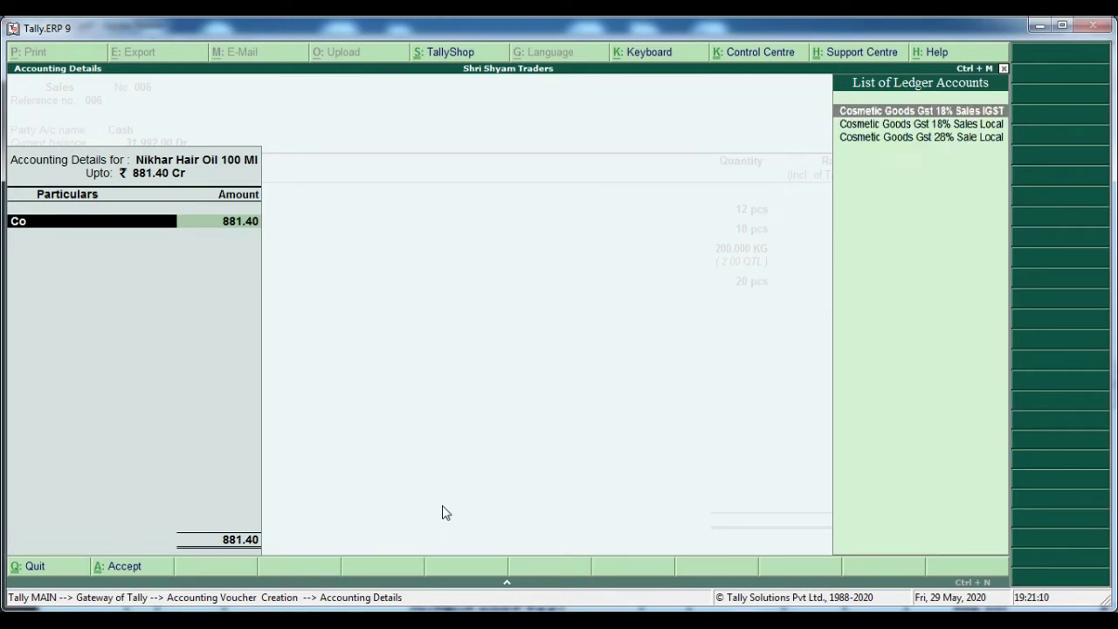
pyautogui.press('Down')
pyautogui.press('Return')
pyautogui.press('Return')
# Add Tata Salt 500GM, 4 PKT at 14.00 (56.00), to KIRYANA GOODS GST FREE SALES.
pyautogui.hotkey('alt', 'Tab')
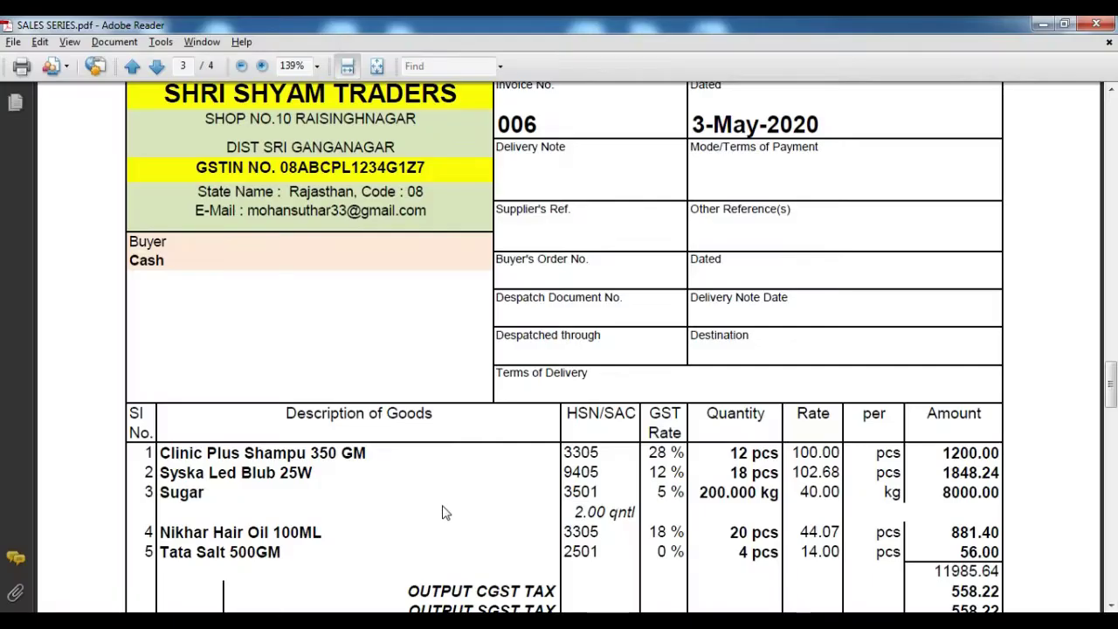
pyautogui.hotkey('alt', 'Tab')
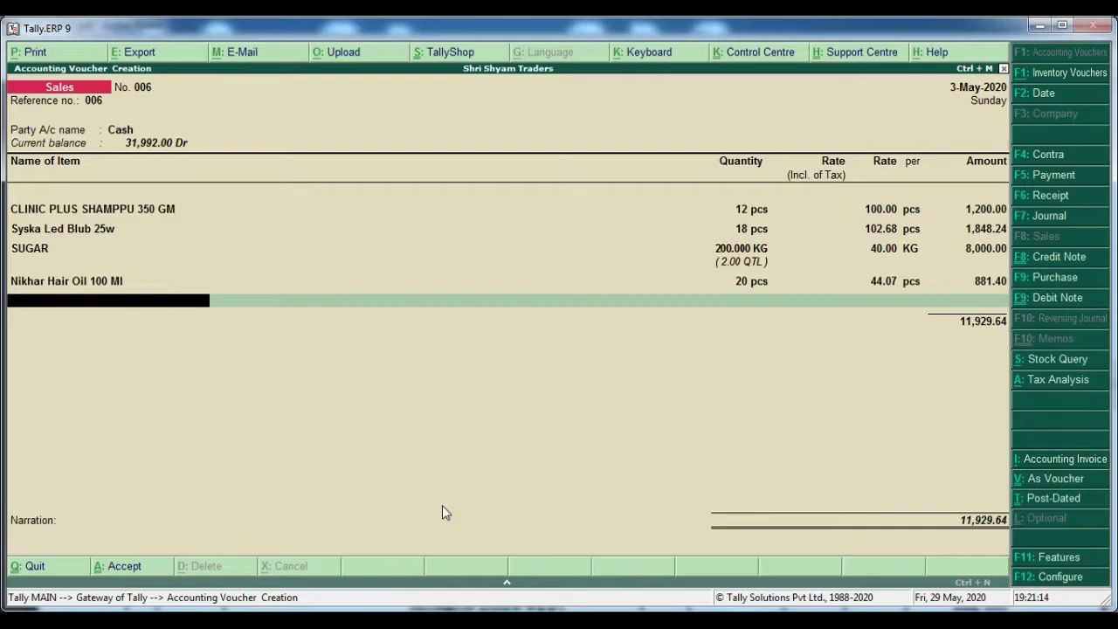
pyautogui.write('Tat')
pyautogui.press('Return')
pyautogui.hotkey('alt', 'Tab')
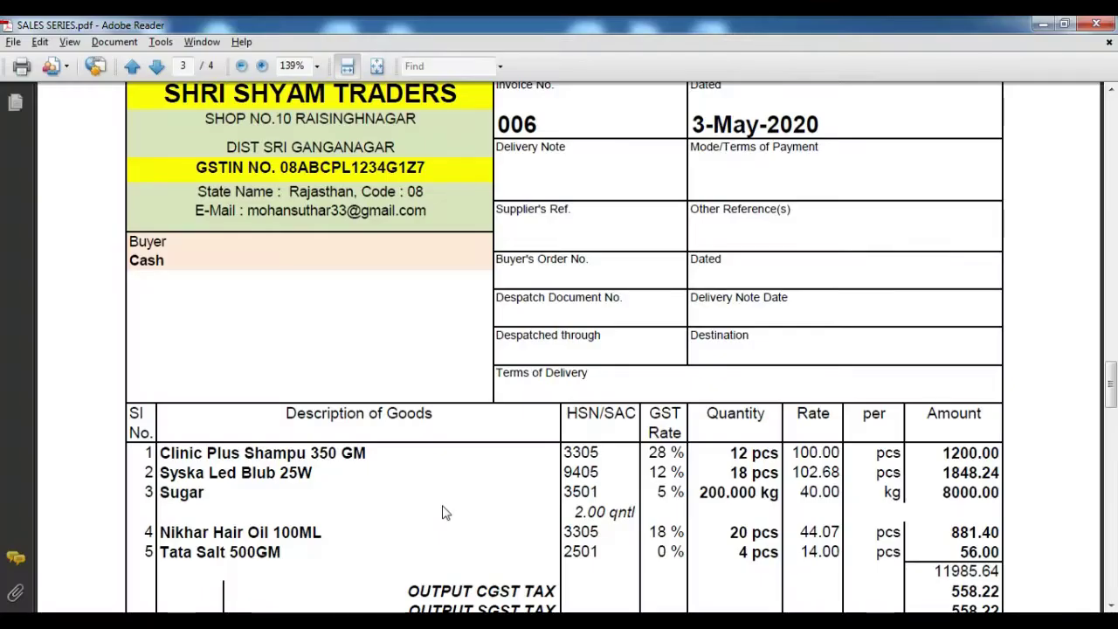
pyautogui.hotkey('alt', 'Tab')
pyautogui.write('4')
pyautogui.press('Return')
pyautogui.press('Return')
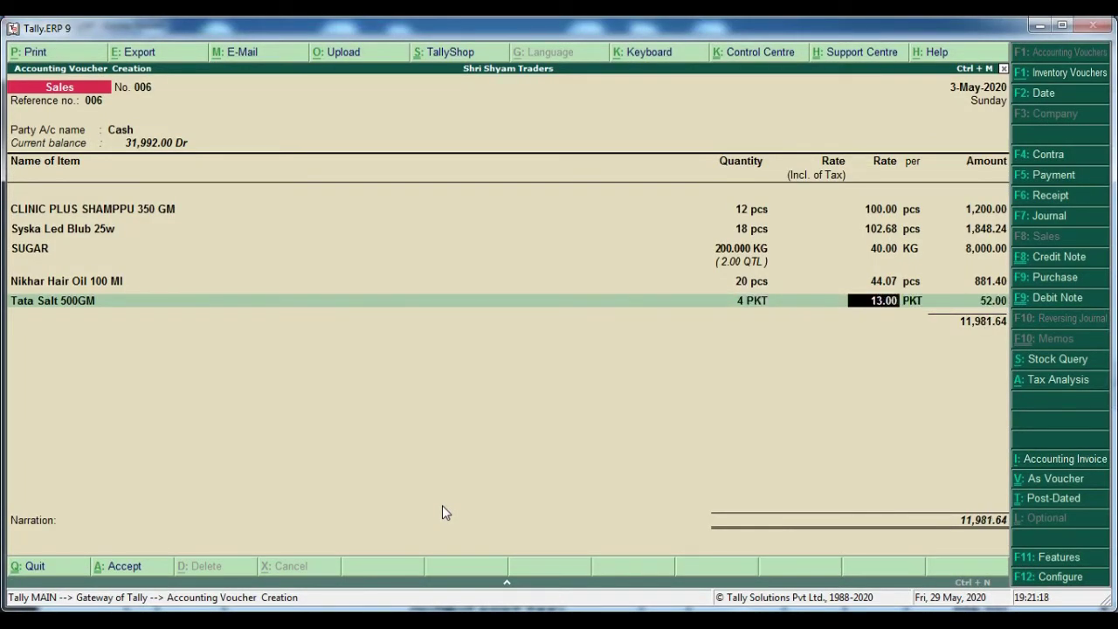
pyautogui.write('14')
pyautogui.press('Return')
pyautogui.press('Return')
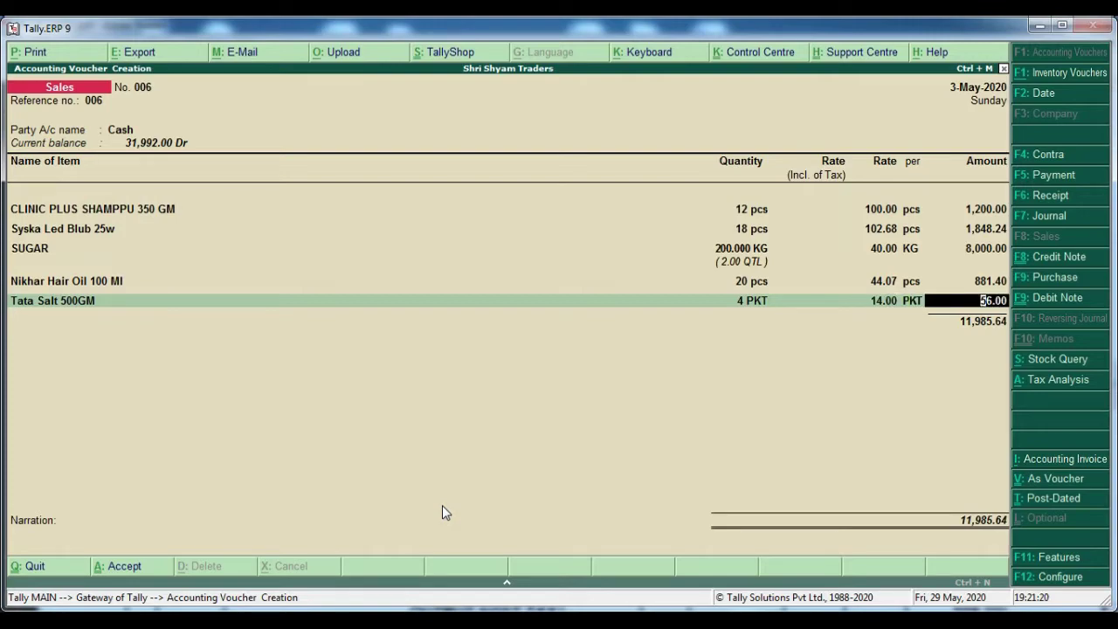
pyautogui.press('Return')
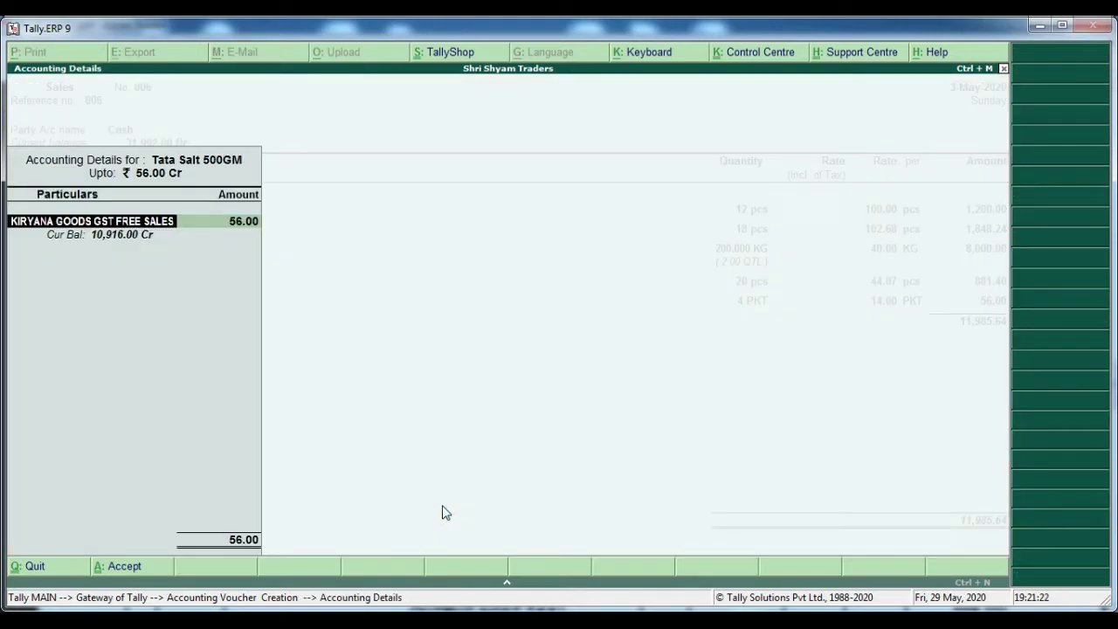
pyautogui.press('Return')
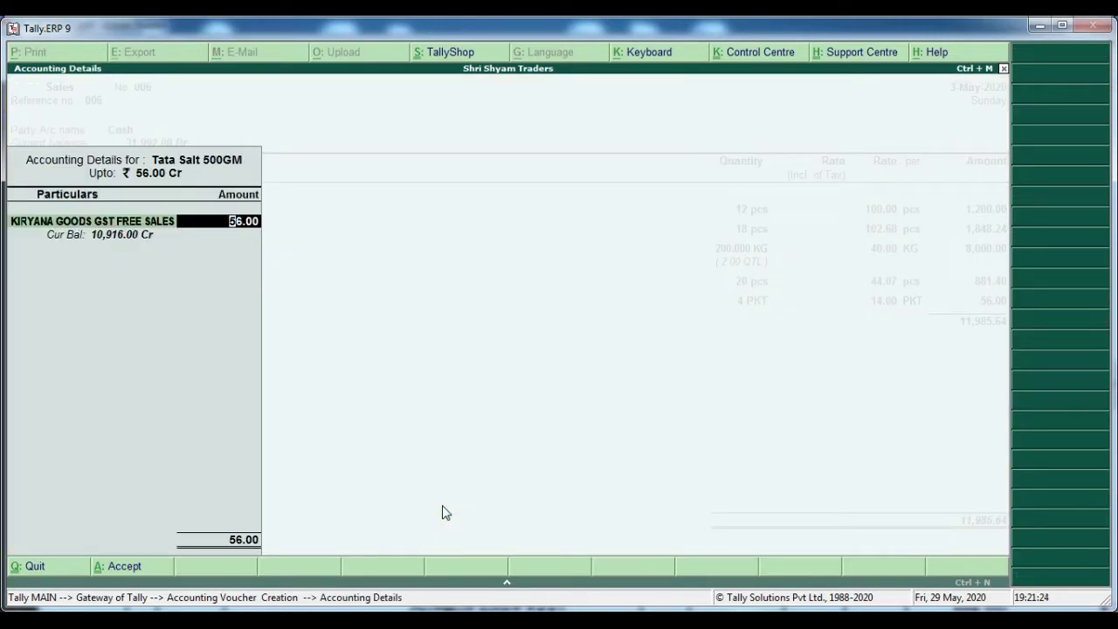
pyautogui.press('Return')
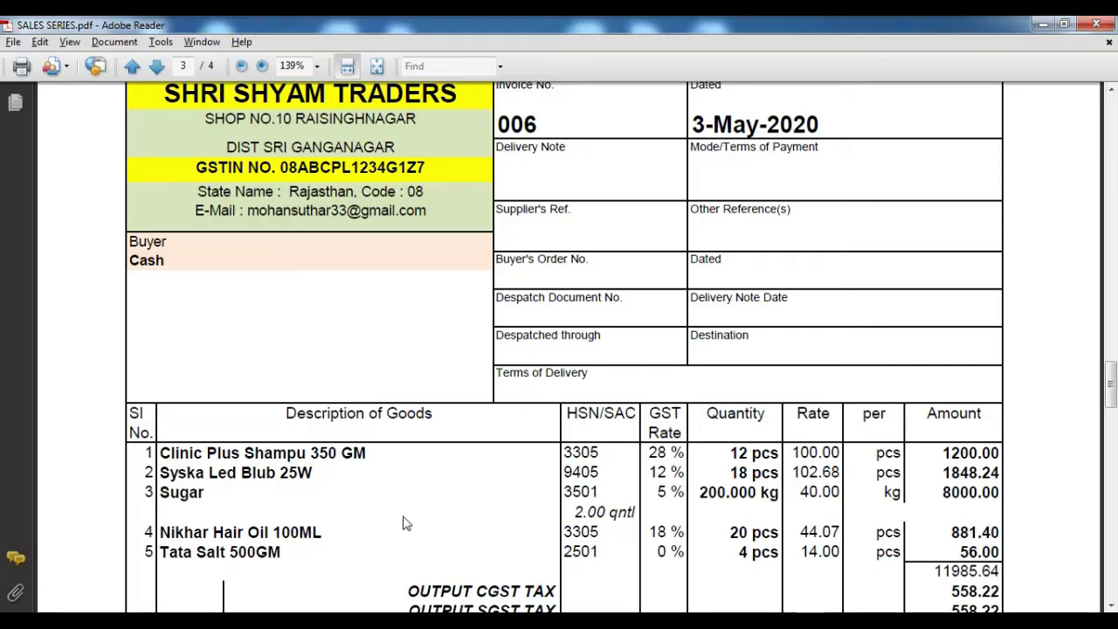
pyautogui.scroll(-2, 294, 472)
pyautogui.scroll(-1, 294, 472)
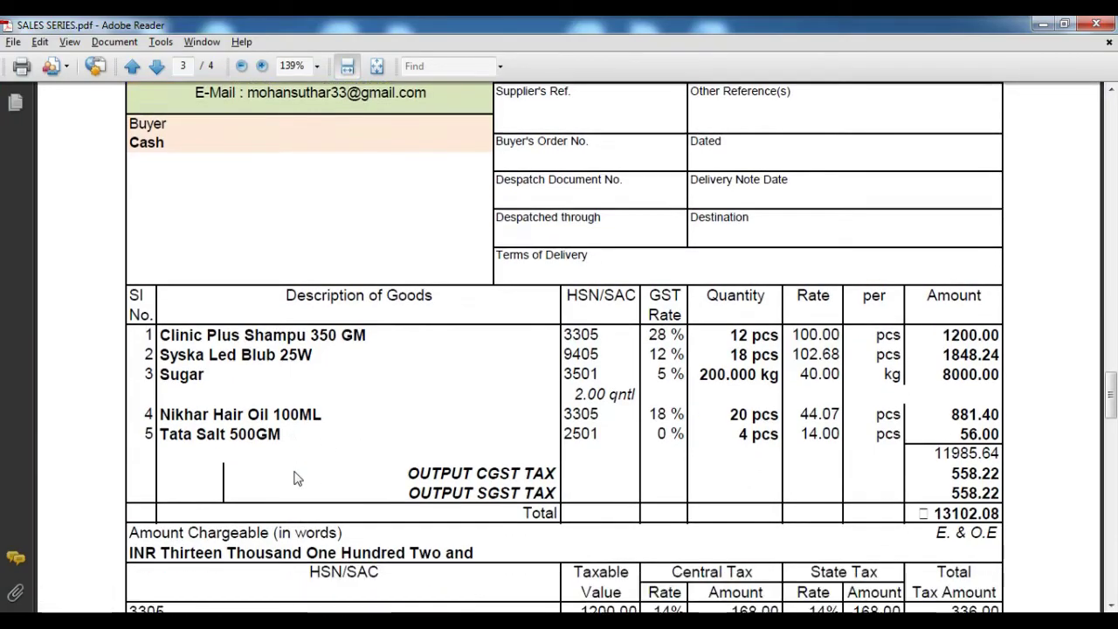
# Add Output CGST TAx and Output SGST TAx ledger lines of 558.22 each.
pyautogui.hotkey('alt', 'Tab')
pyautogui.press('Return')
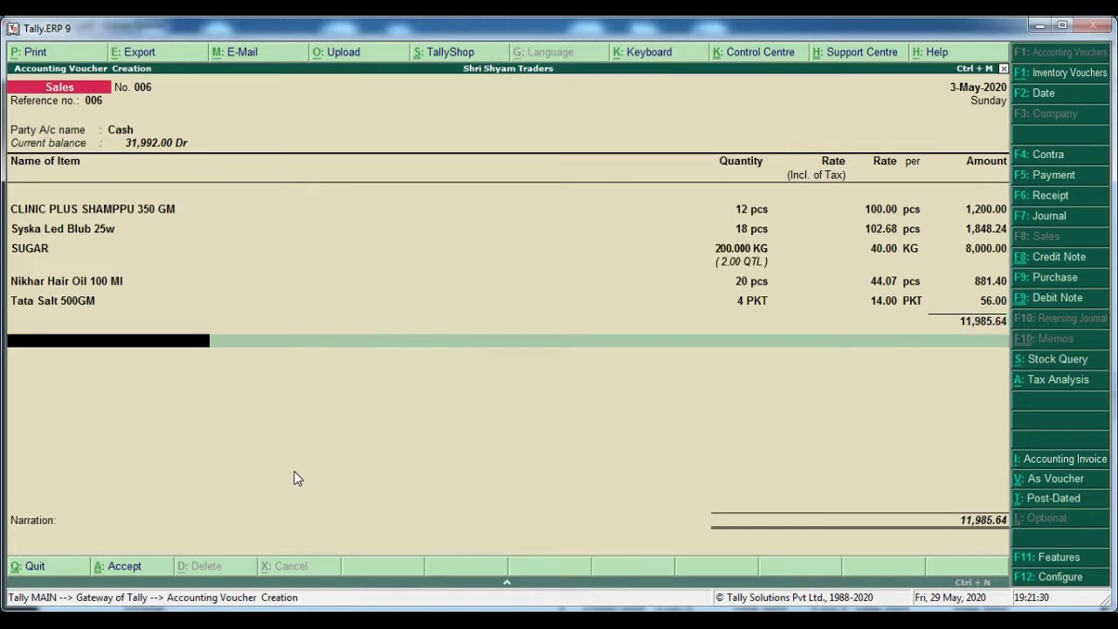
pyautogui.write('Out')
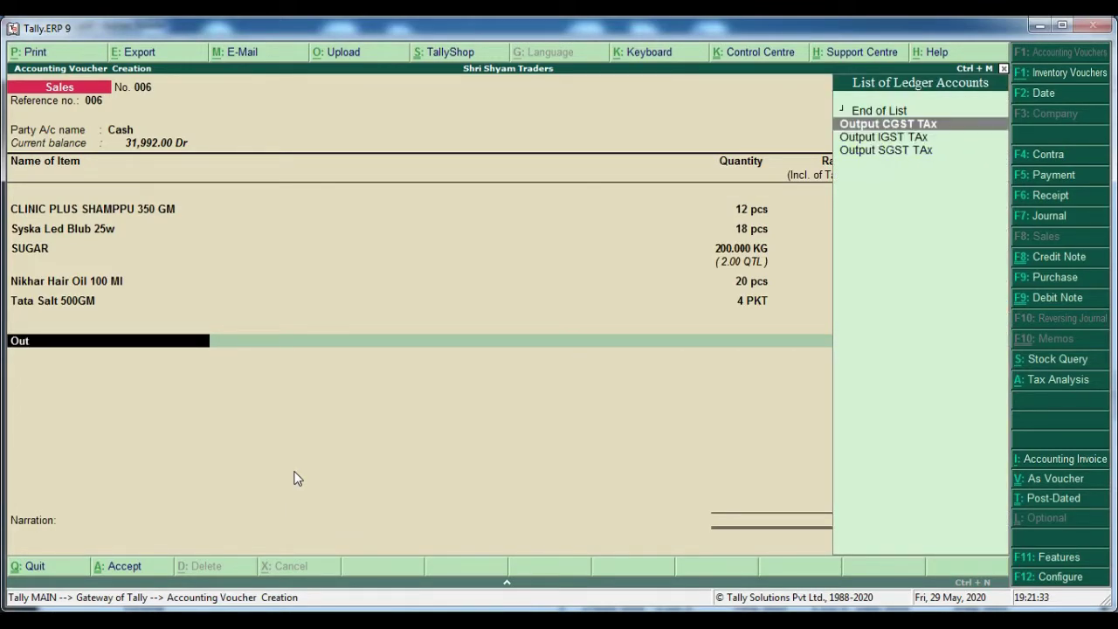
pyautogui.press('Return')
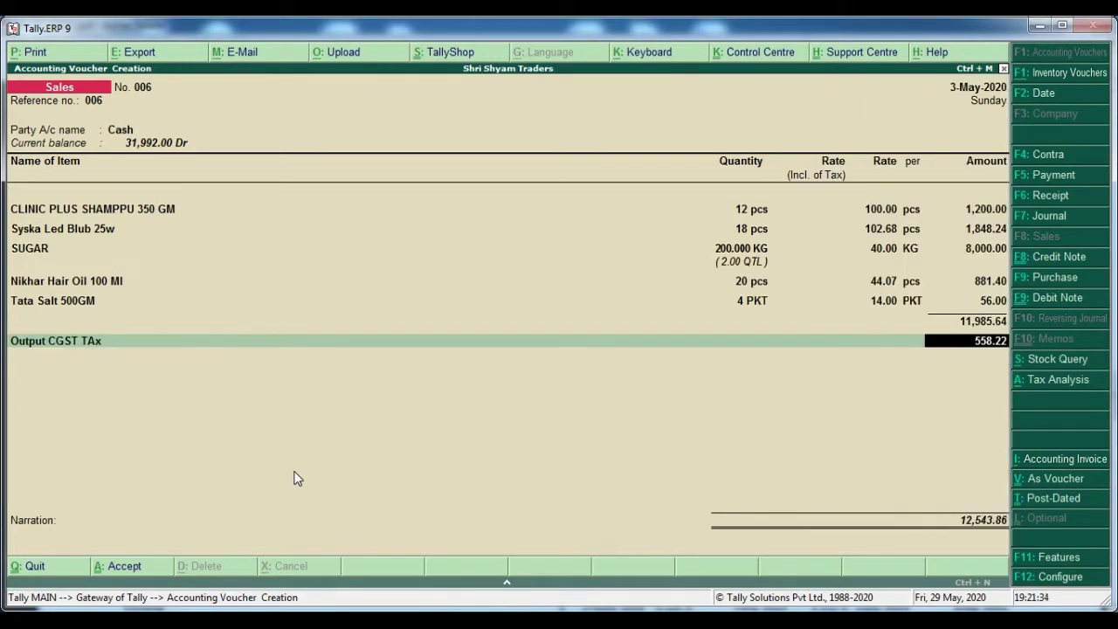
pyautogui.press('Return')
pyautogui.write('Ou')
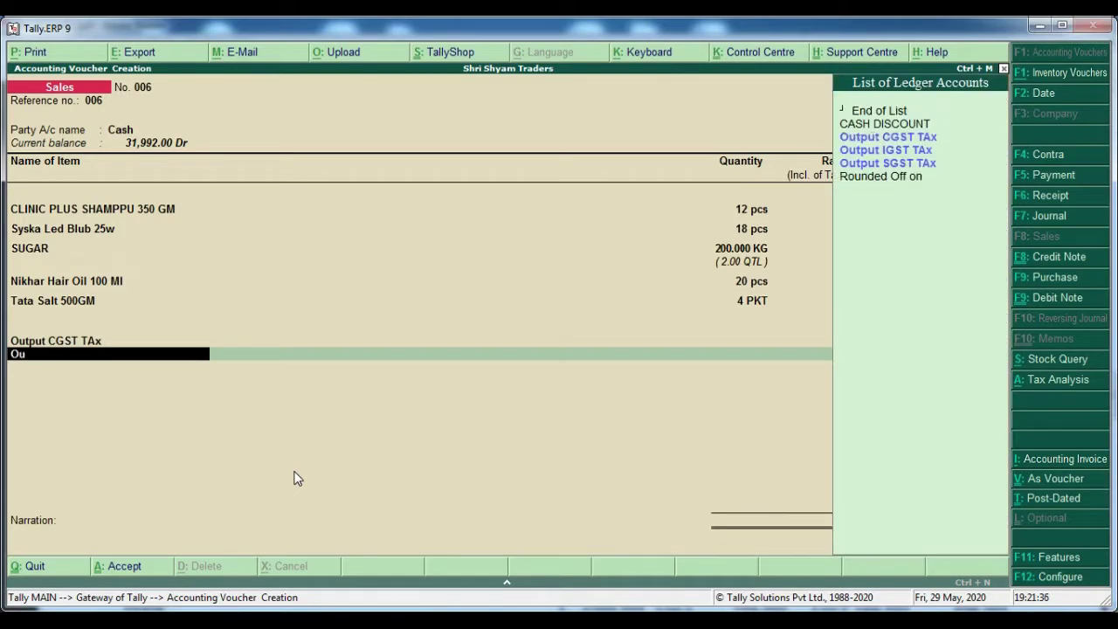
pyautogui.press('Down')
pyautogui.press('Down')
pyautogui.press('Down')
pyautogui.press('Return')
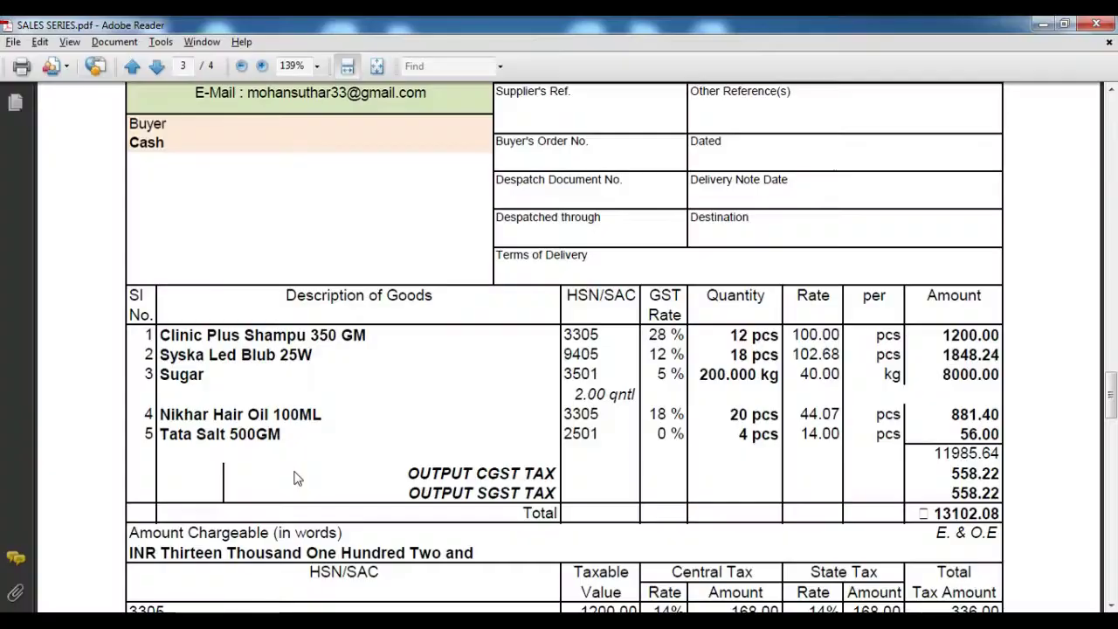
# Verify the 13,102.08 voucher total against the invoice PDF and close the ledger lines.
pyautogui.scroll(-1, 353, 511)
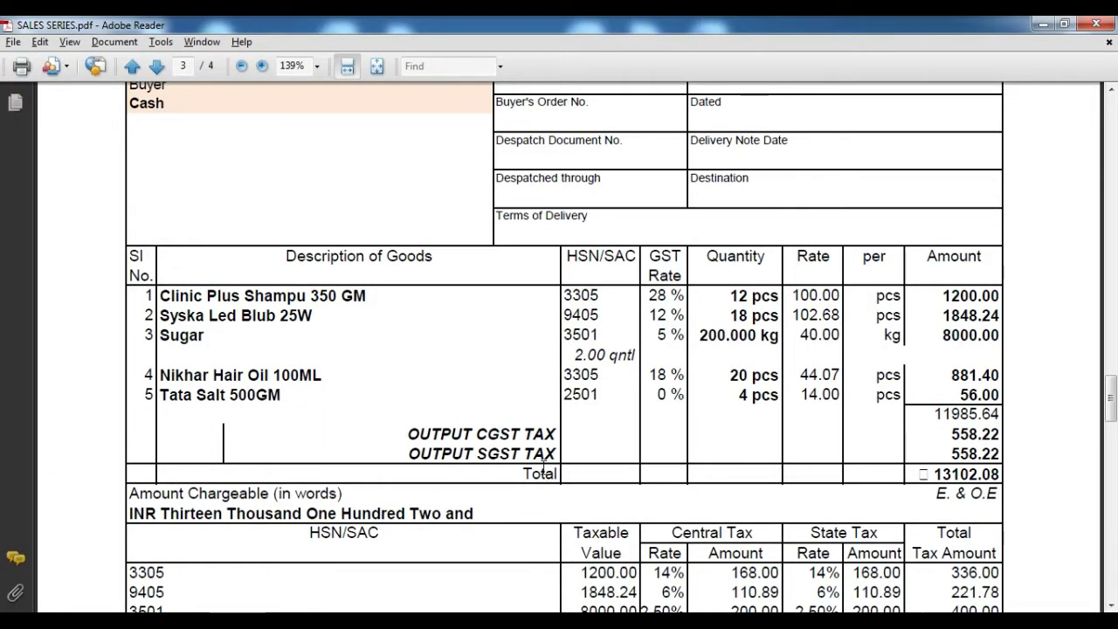
pyautogui.hotkey('alt', 'Tab')
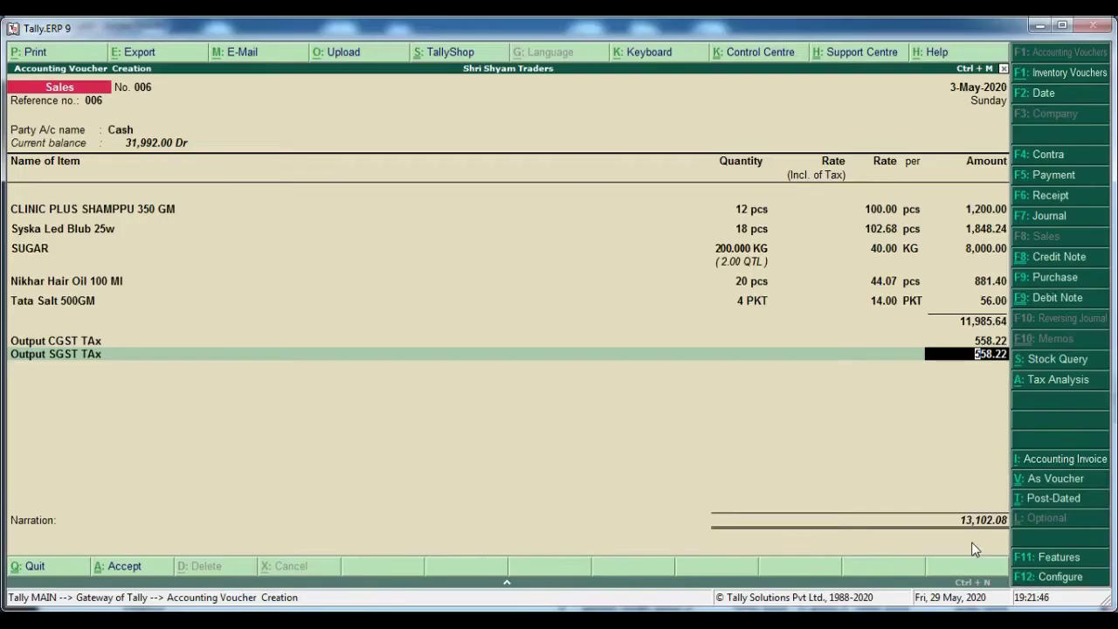
pyautogui.hotkey('alt', 'Tab')
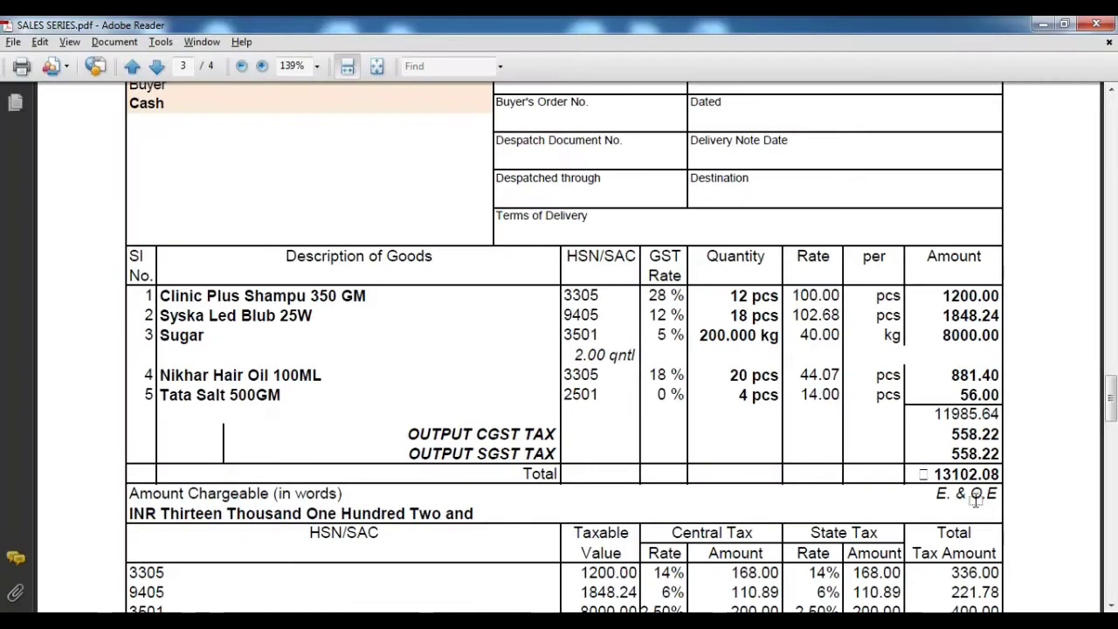
pyautogui.hotkey('alt', 'Tab')
pyautogui.press('Return')
# Move past the narration to save voucher 006, then view PDF page 4, Credit Note SR/1.
pyautogui.press('Return')
pyautogui.press('Return')
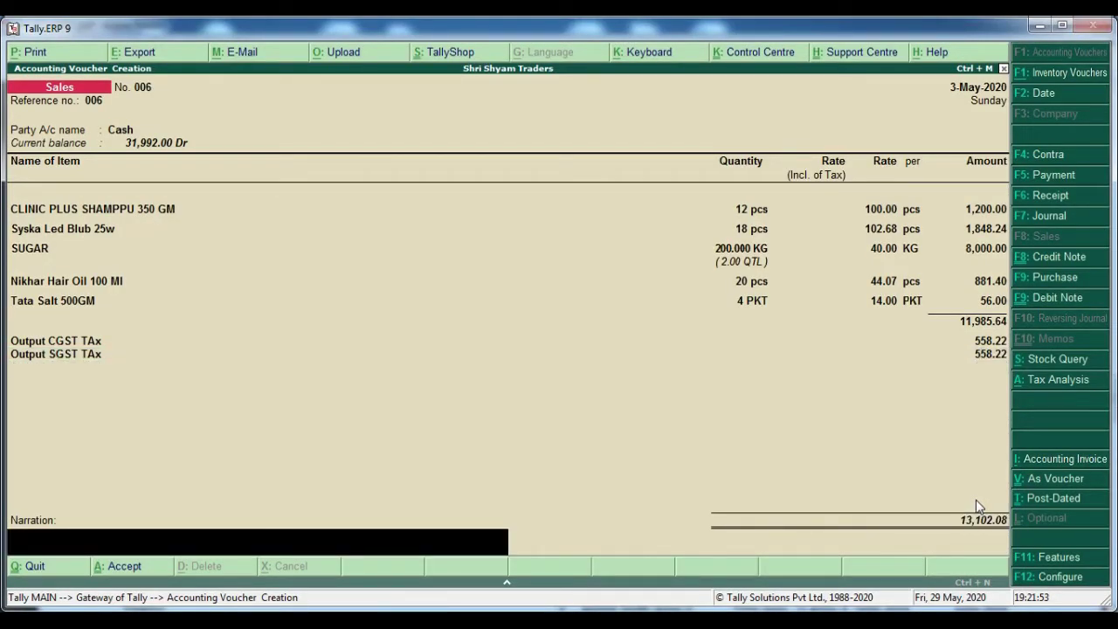
pyautogui.press('Return')
pyautogui.press('Return')
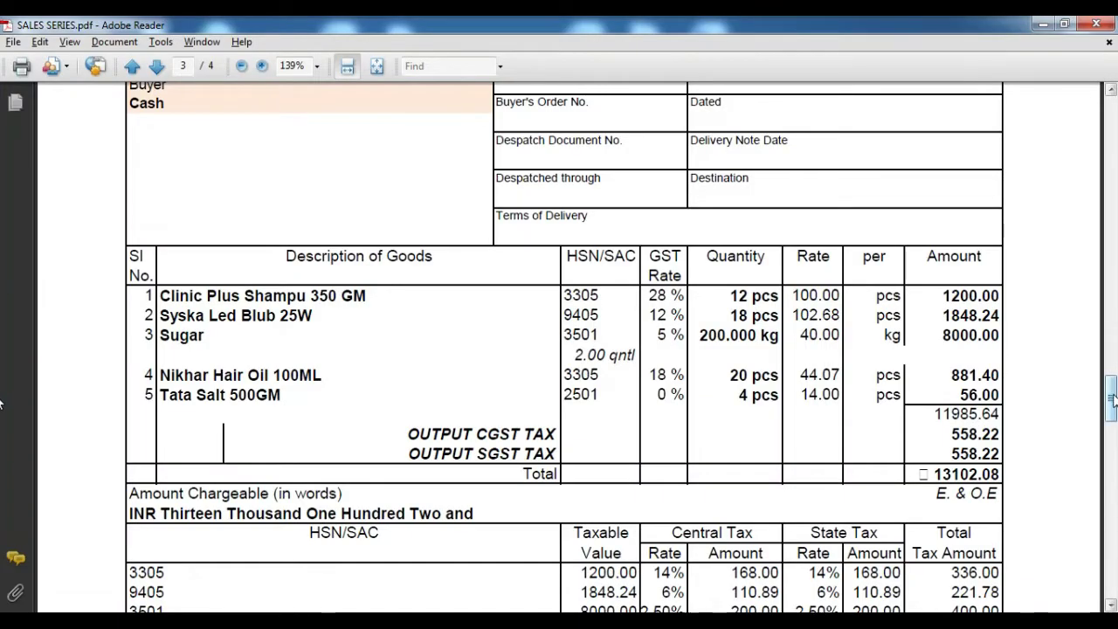
pyautogui.moveTo(1112, 398); pyautogui.dragTo(1109, 503)
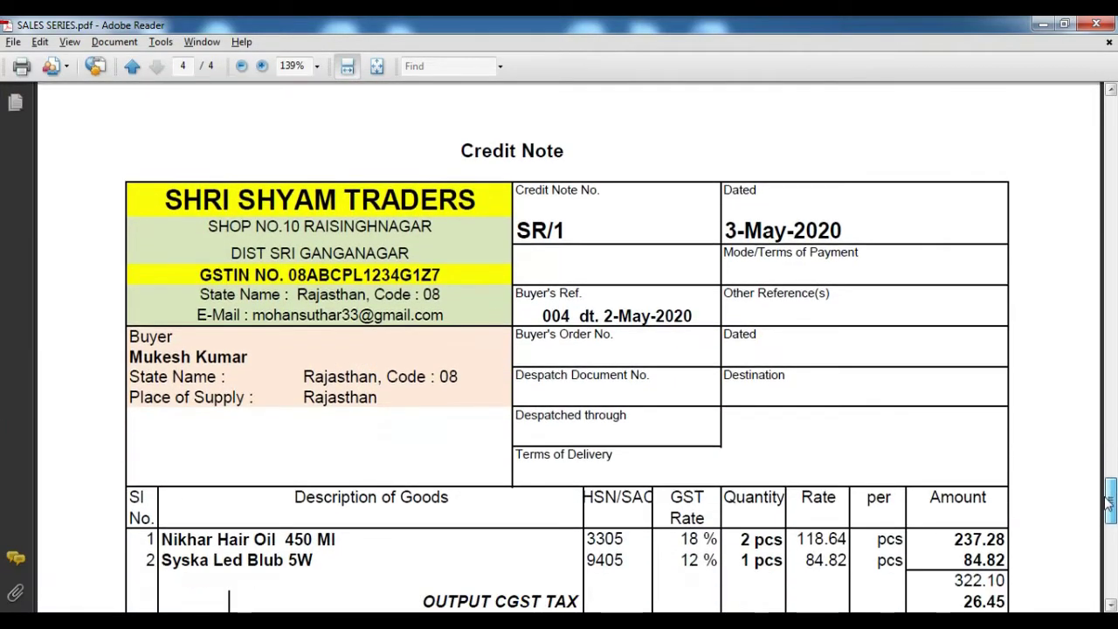
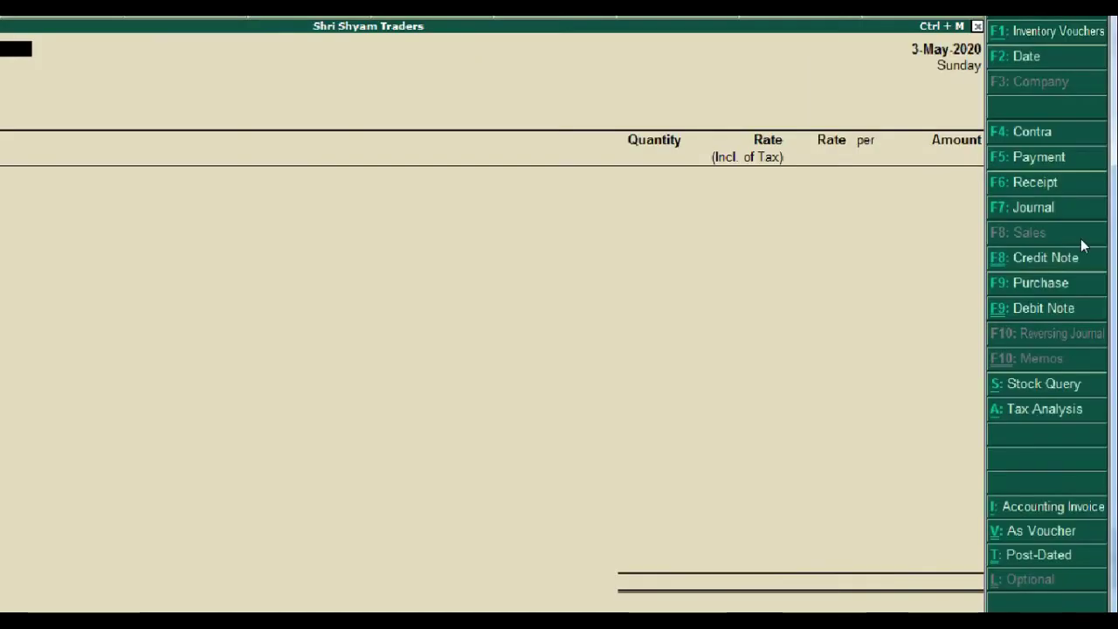
# Change the voucher to a Credit Note and number it SR/1, checked against the reference PDF.
pyautogui.click(1083, 256)
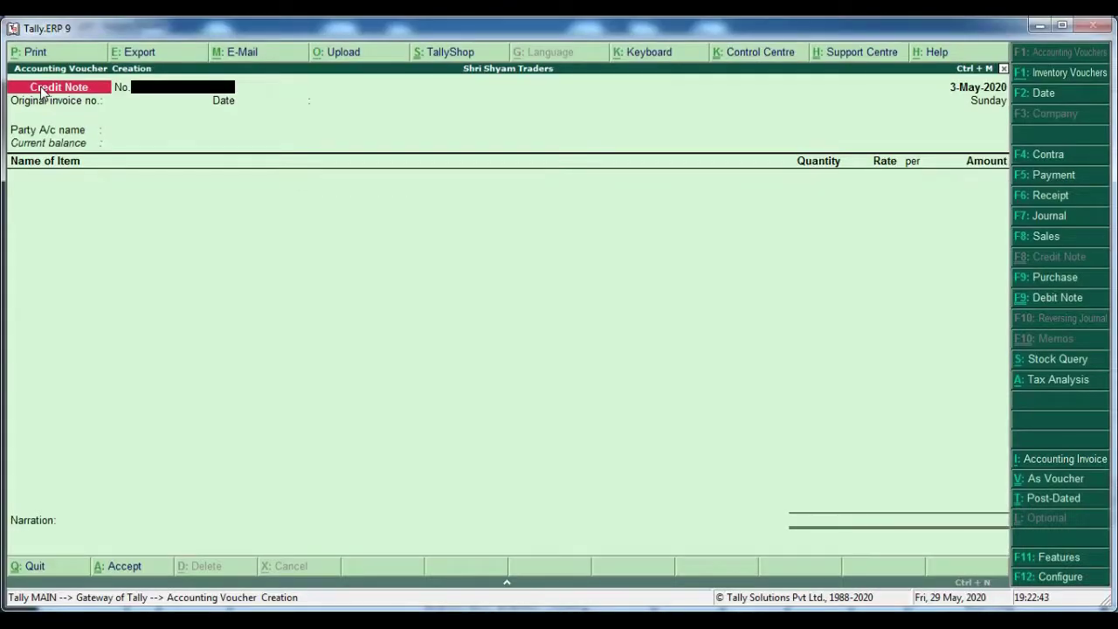
pyautogui.hotkey('alt', 'Tab')
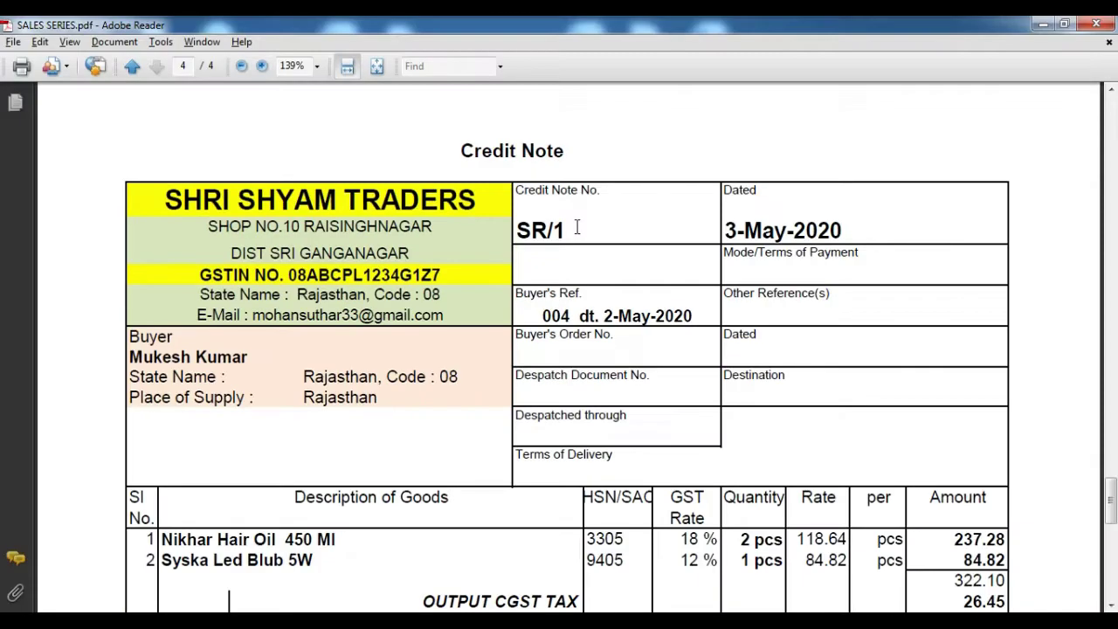
pyautogui.scroll(15, 577, 229)
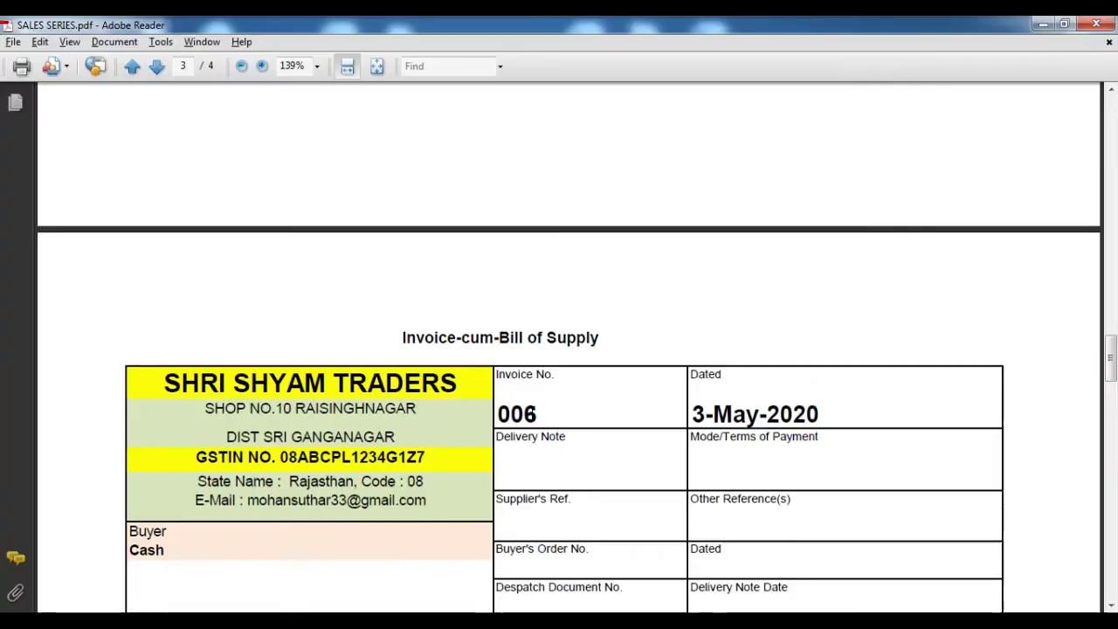
pyautogui.scroll(-5, 554, 442)
pyautogui.scroll(-10, 542, 411)
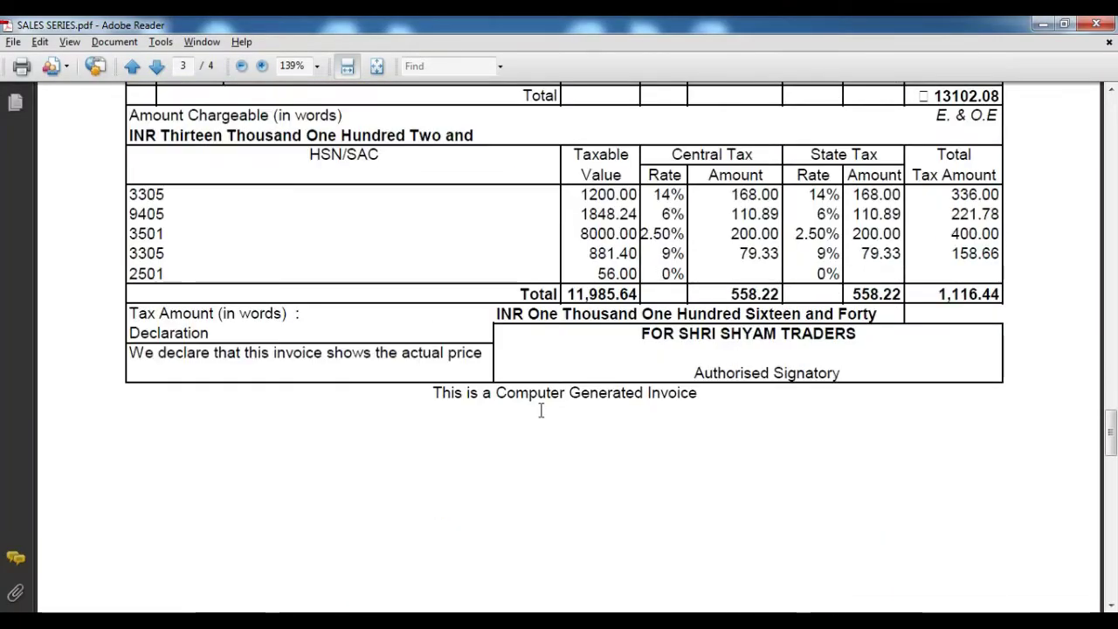
pyautogui.hotkey('alt', 'Tab')
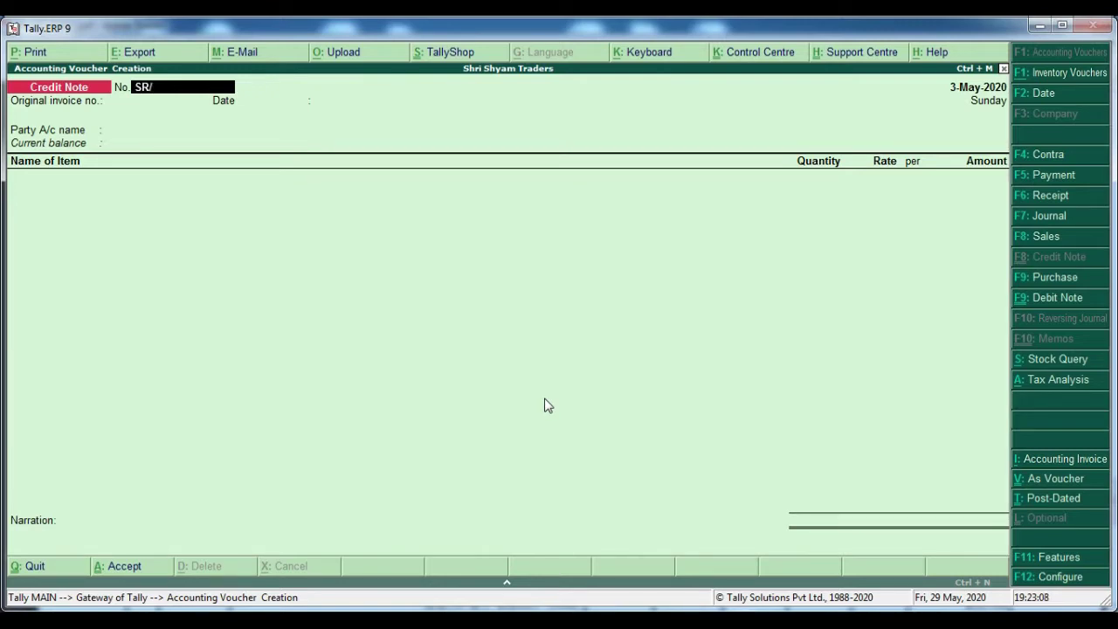
pyautogui.press('Return')
pyautogui.hotkey('alt', 'Tab')
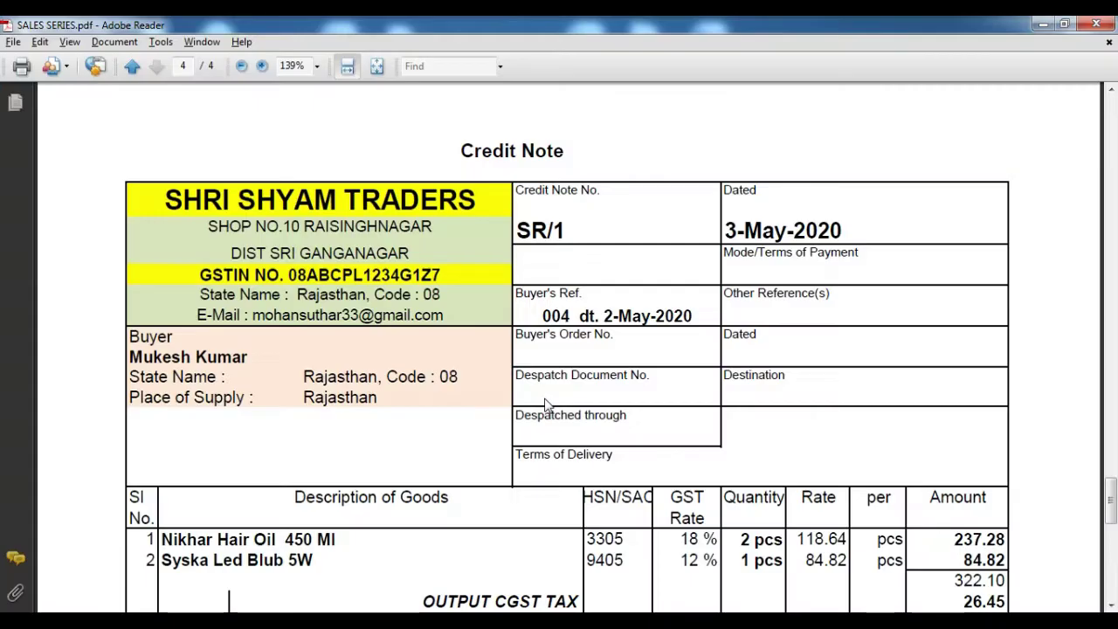
pyautogui.hotkey('alt', 'Tab')
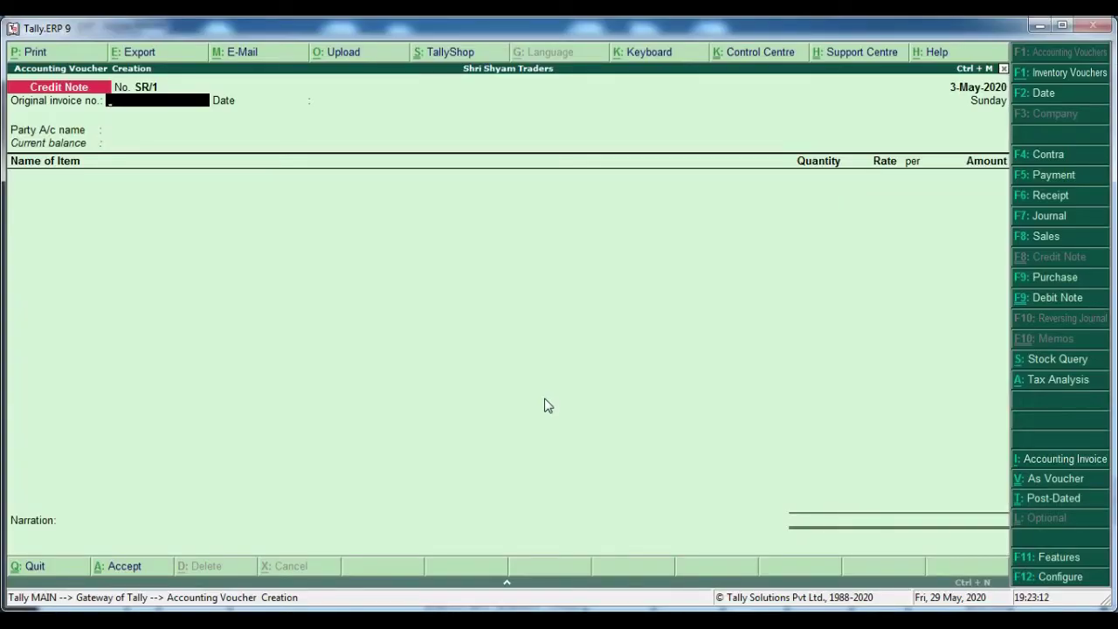
# Enter original invoice number 004 dated 2-May-2020.
pyautogui.press('BackSpace')
pyautogui.hotkey('alt', 'Tab')
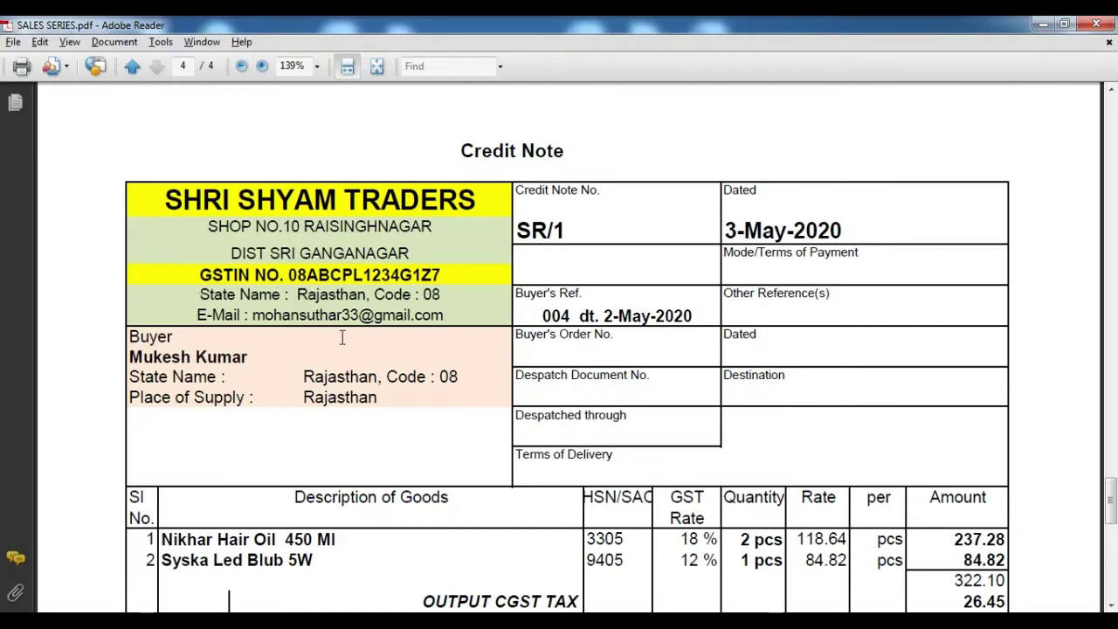
pyautogui.scroll(-1, 526, 278)
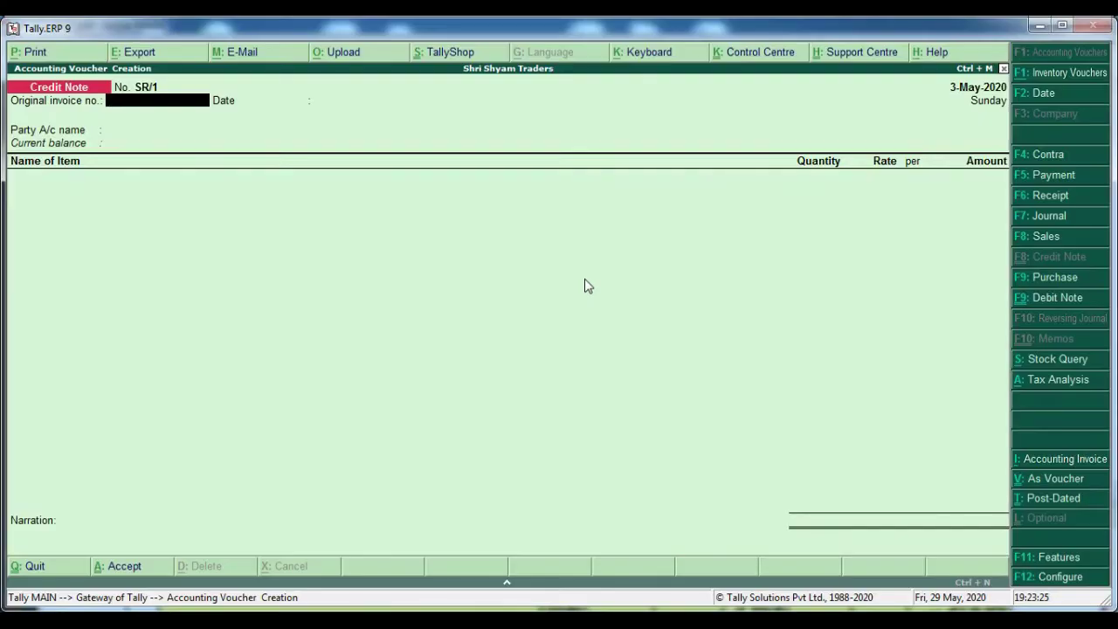
pyautogui.write('004')
pyautogui.press('Return')
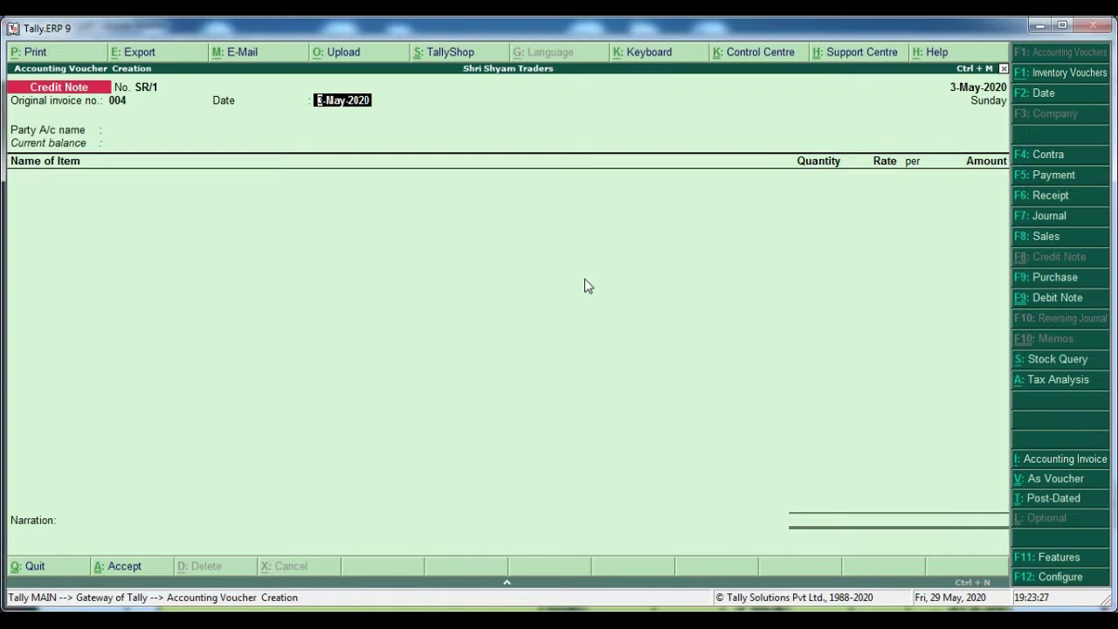
pyautogui.hotkey('alt', 'Tab')
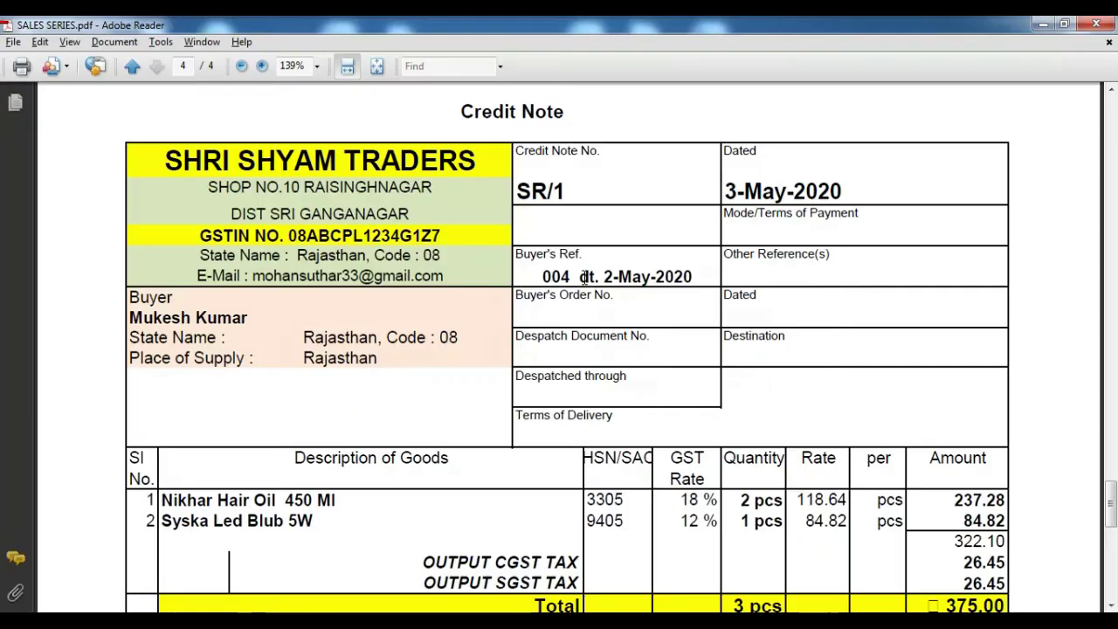
pyautogui.scroll(1, 640, 294)
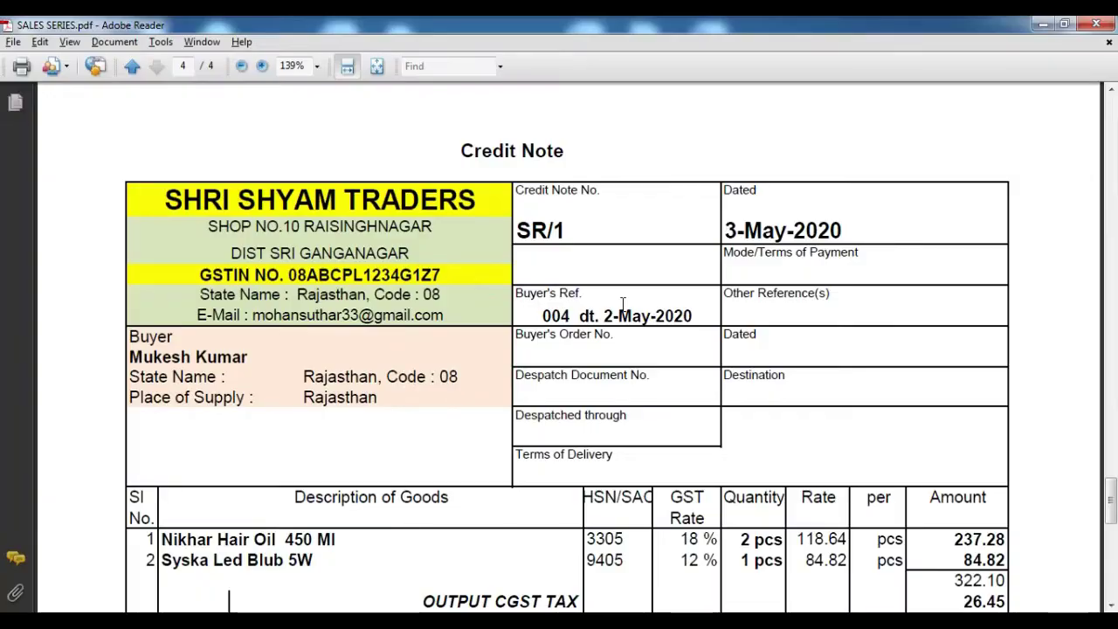
pyautogui.hotkey('alt', 'Tab')
pyautogui.write('2')
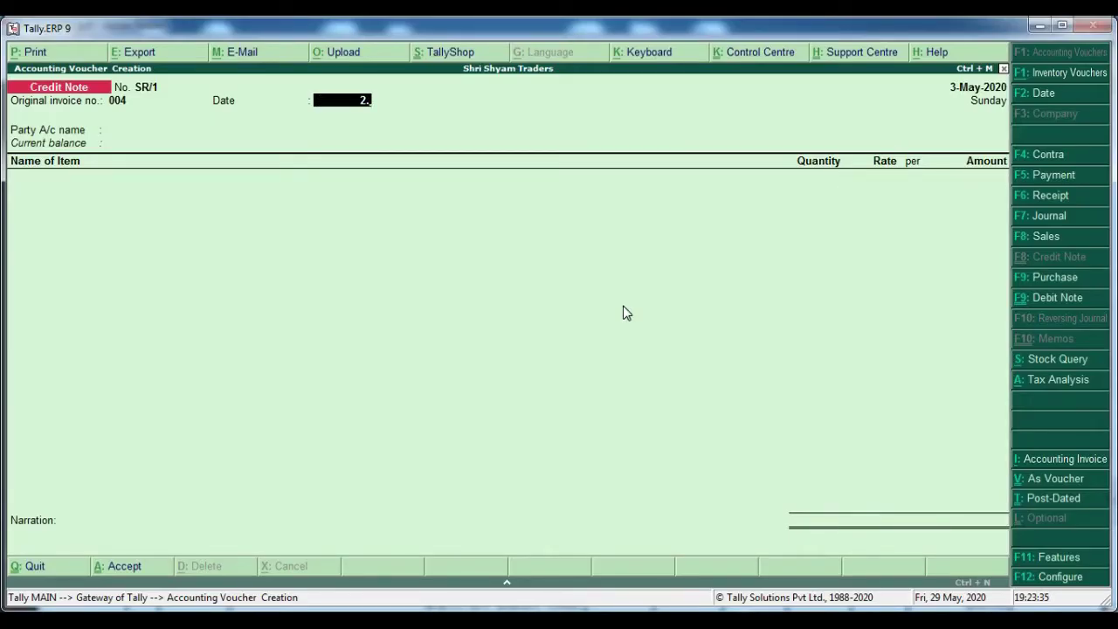
pyautogui.write('-5')
pyautogui.press('Return')
# Select the buyer's ledger as Party A/c name.
pyautogui.write('MUK')
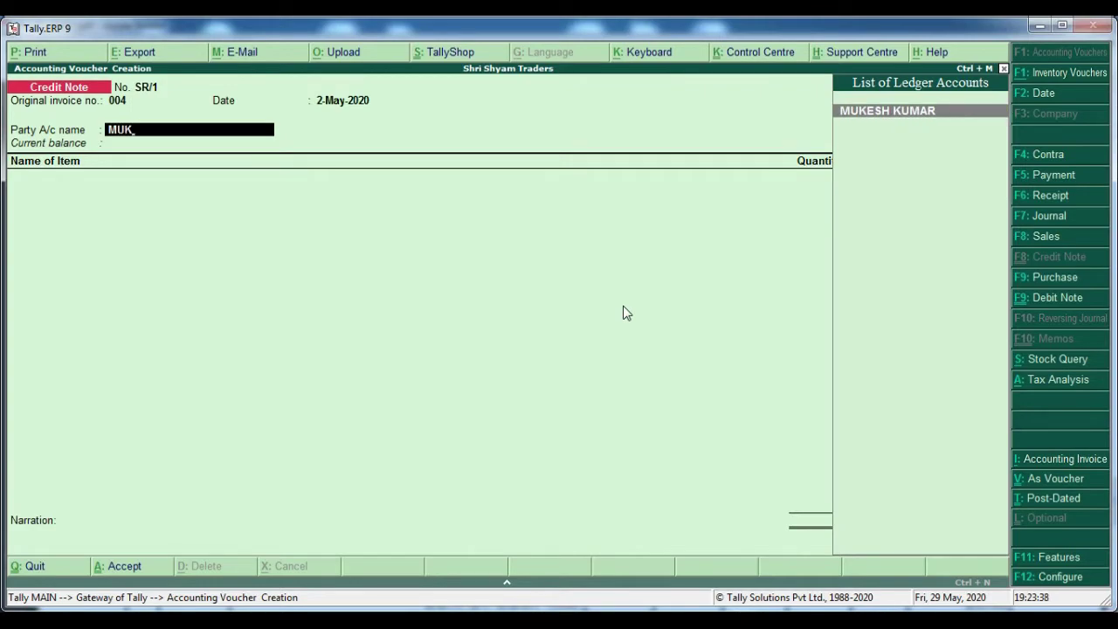
pyautogui.press('Return')
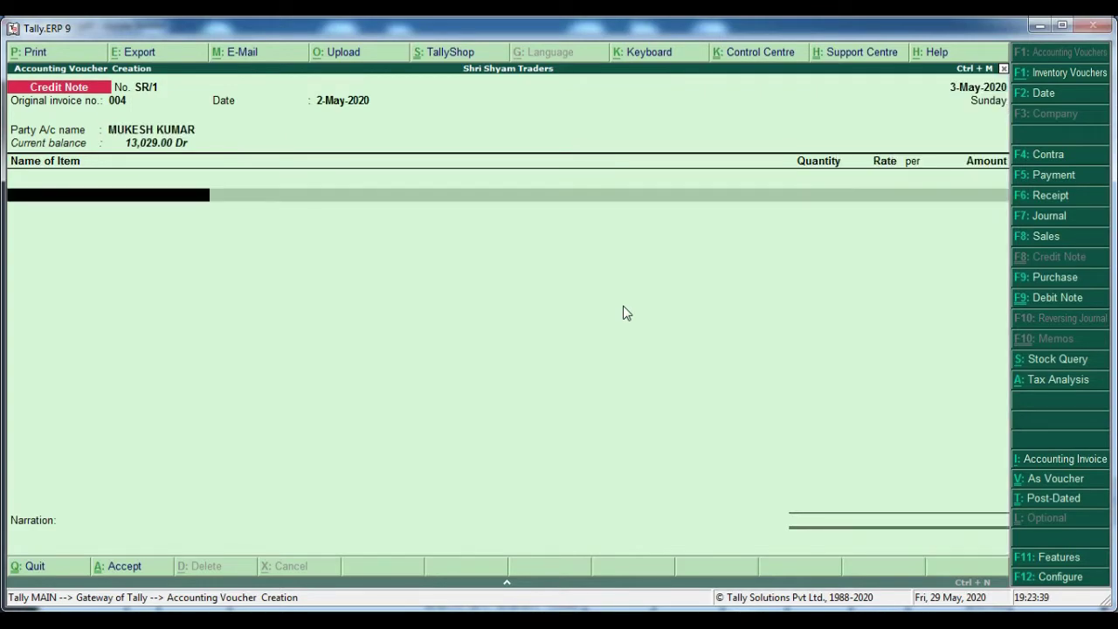
pyautogui.hotkey('alt', 'Tab')
pyautogui.scroll(-2, 454, 468)
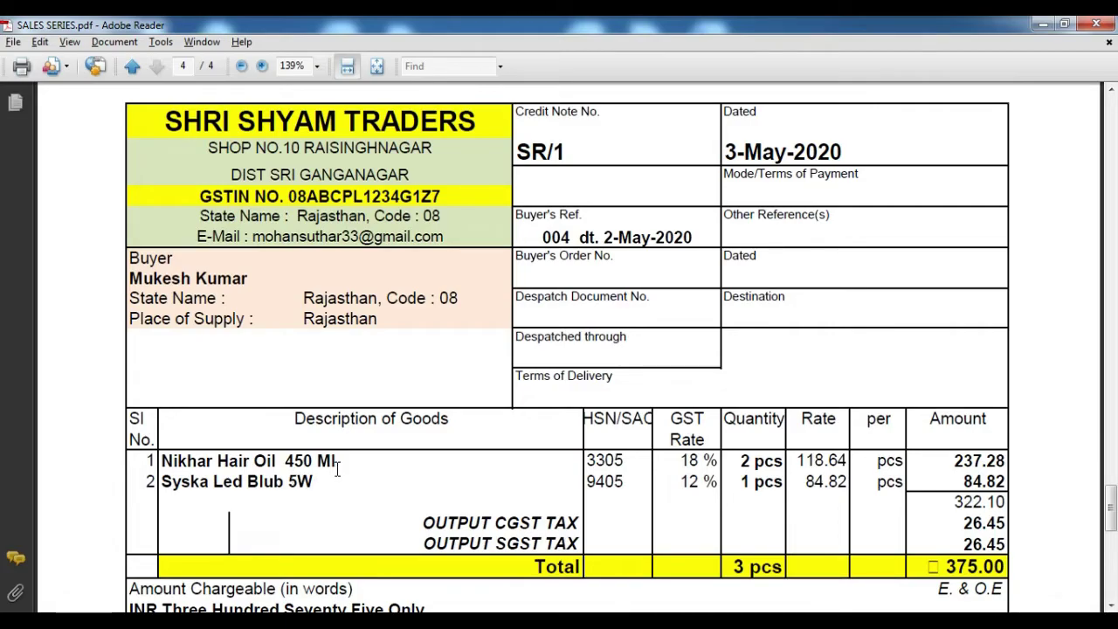
# Add Nikhar Hair Oil 450 Ml, 2 pcs at 118.64, for an amount of 237.28.
pyautogui.hotkey('alt', 'Tab')
pyautogui.write('NIK')
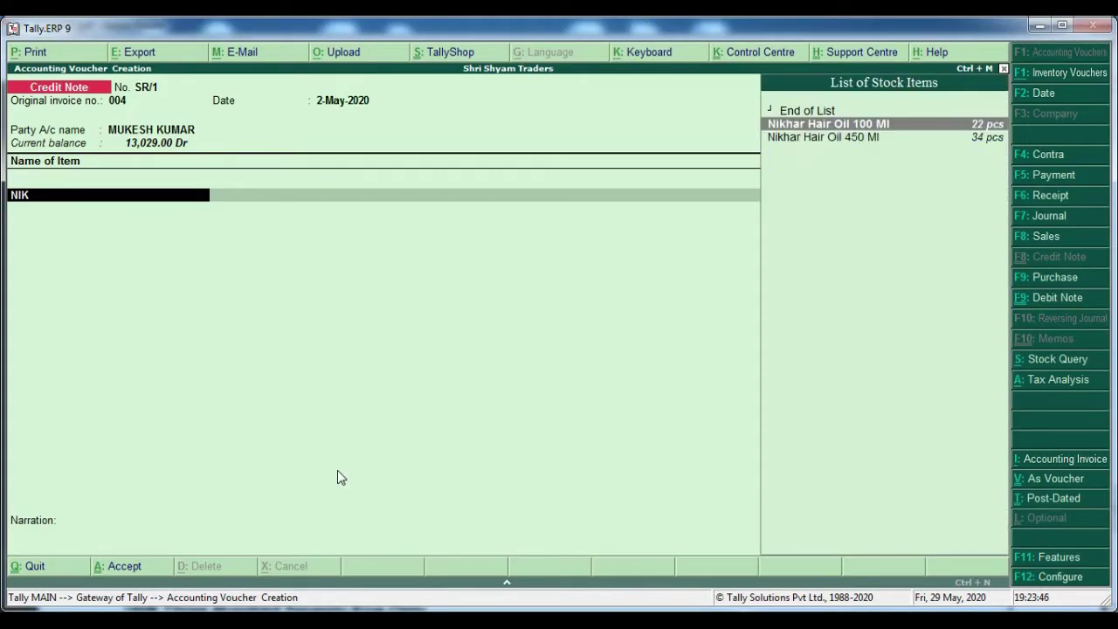
pyautogui.press('Down')
pyautogui.press('Return')
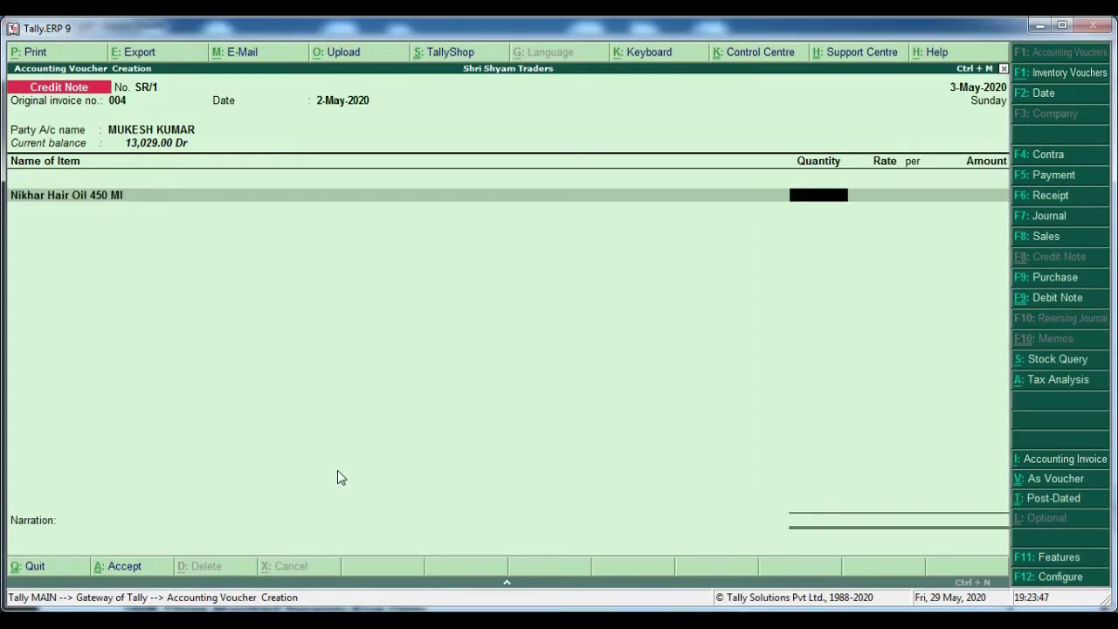
pyautogui.hotkey('alt', 'Tab')
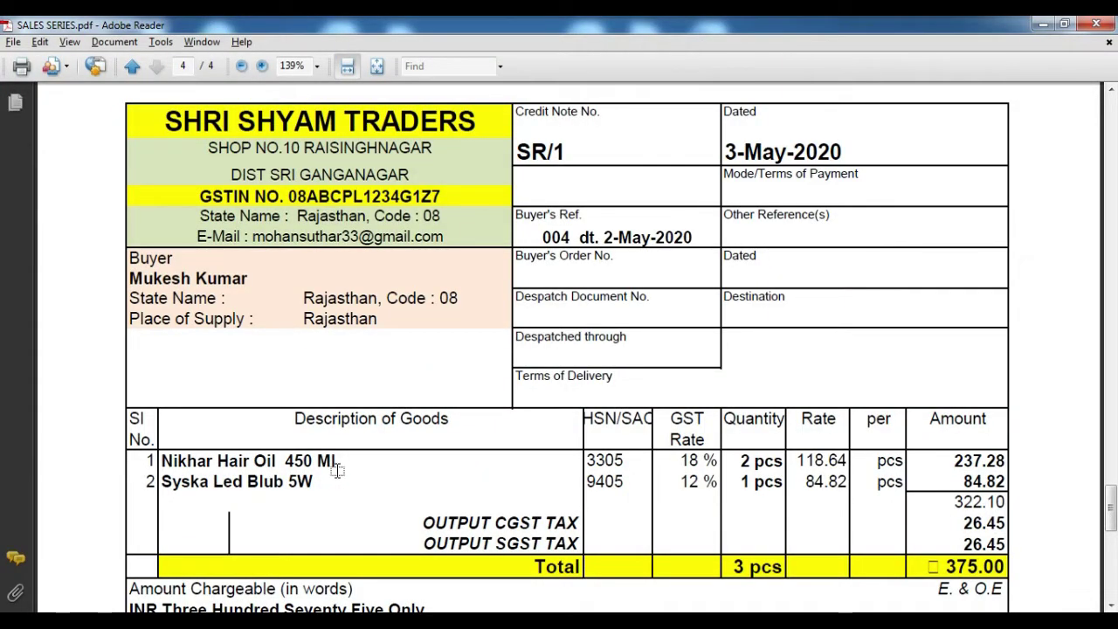
pyautogui.hotkey('alt', 'Tab')
pyautogui.write('2')
pyautogui.press('Return')
pyautogui.press('Return')
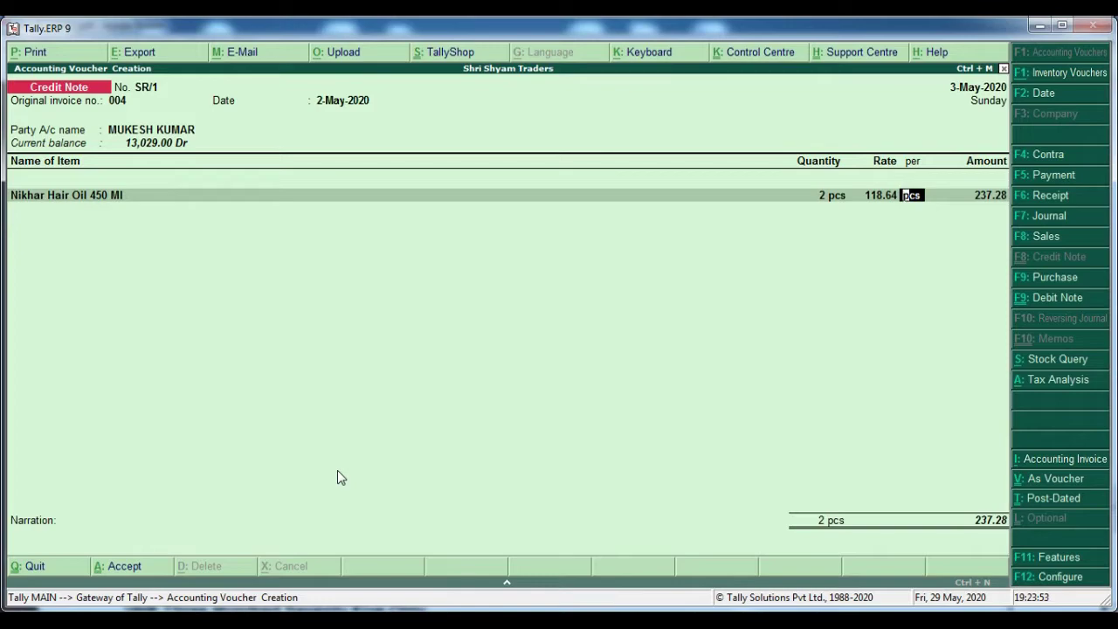
pyautogui.press('Return')
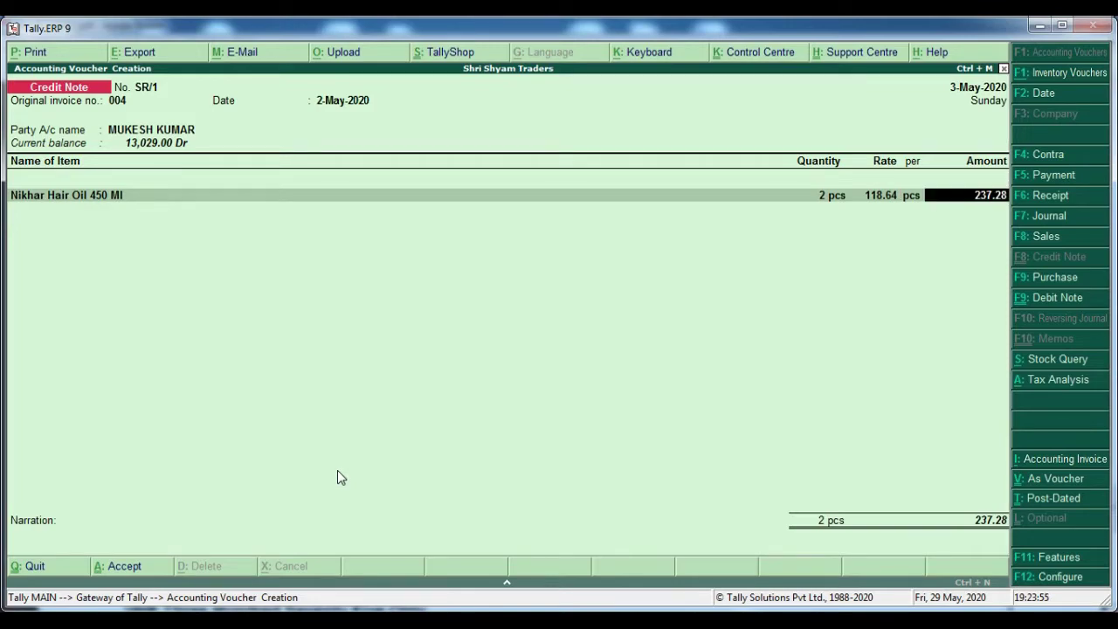
pyautogui.press('Return')
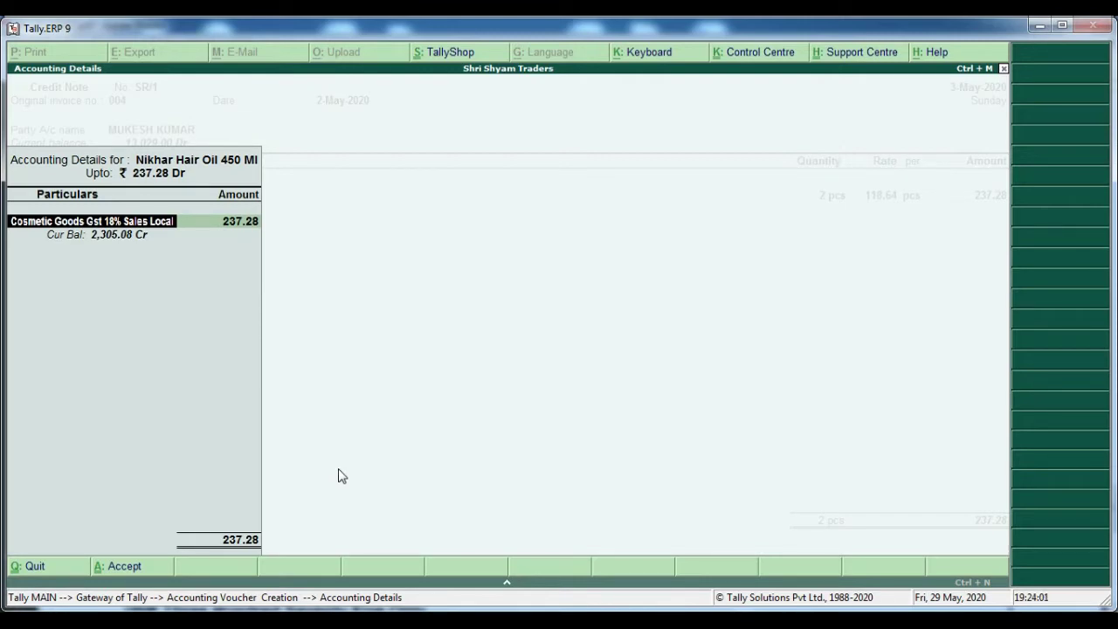
# Start entering the sales ledger name 'CO' in Accounting Details.
pyautogui.hotkey('alt', 'Tab')
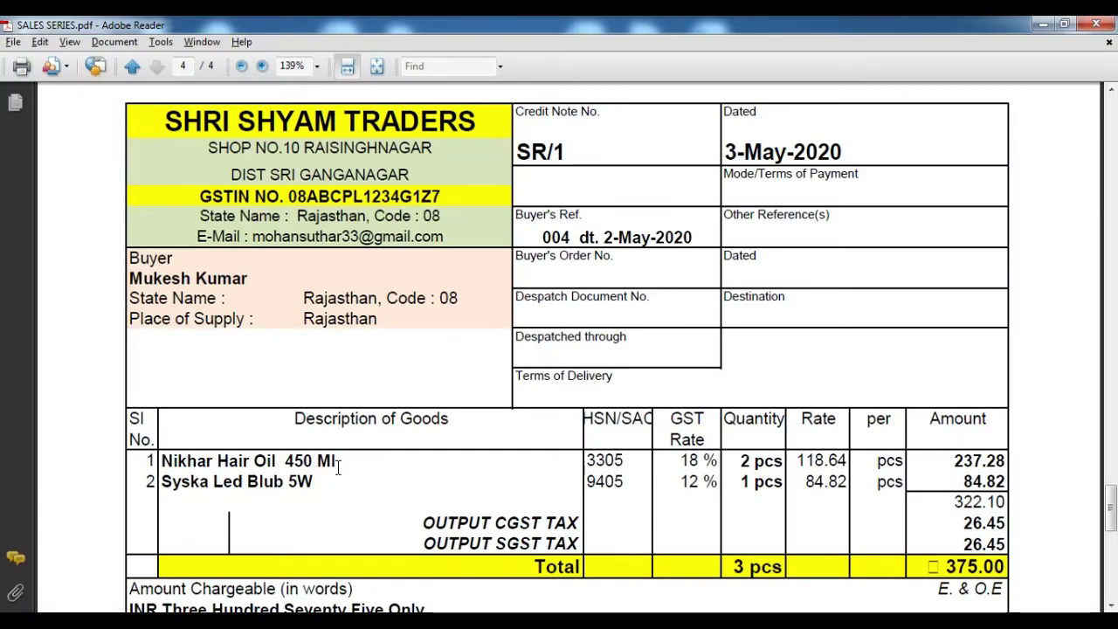
pyautogui.hotkey('alt', 'Tab')
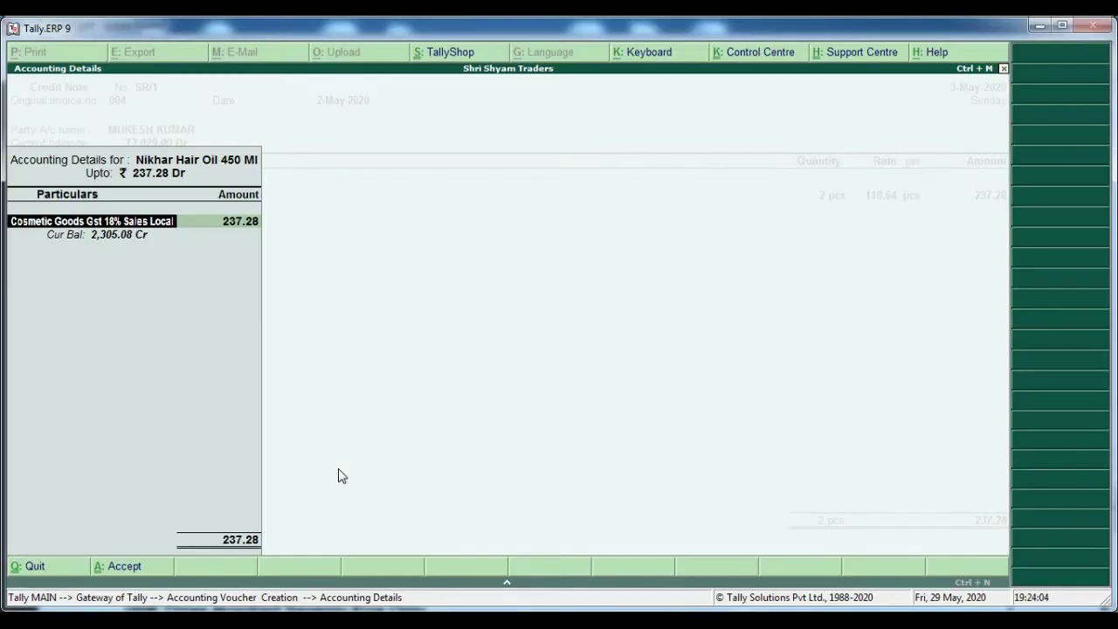
pyautogui.write('CO')
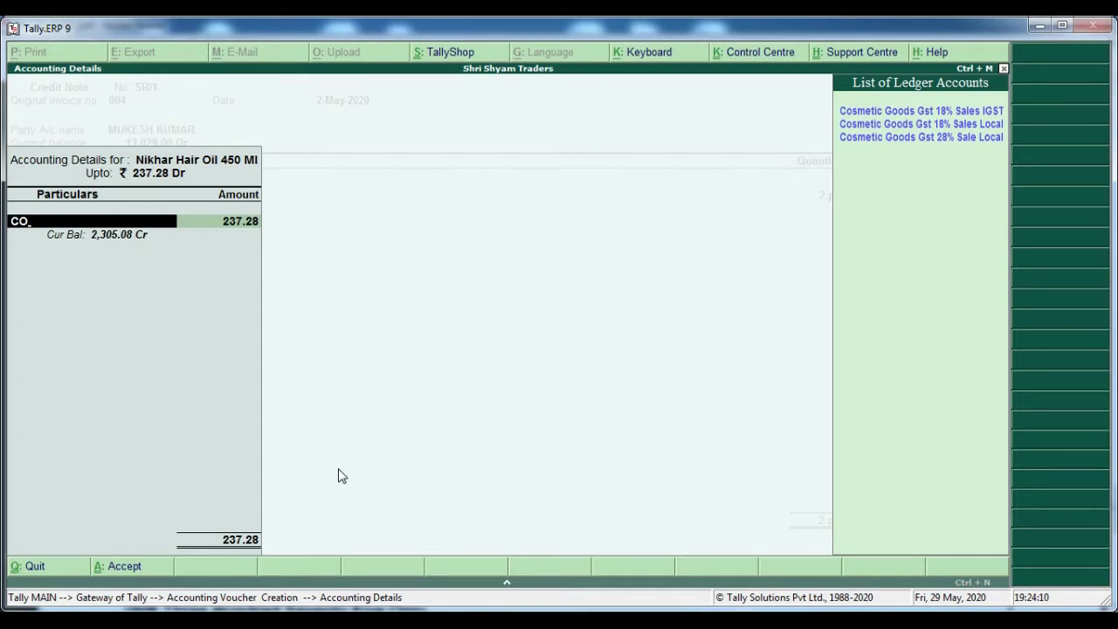
# Create ledger 'Cosmetic Goods GST 18% Sale Return' under Sales Accounts, with Goods as type of supply.
pyautogui.hotkey('alt', 'c')
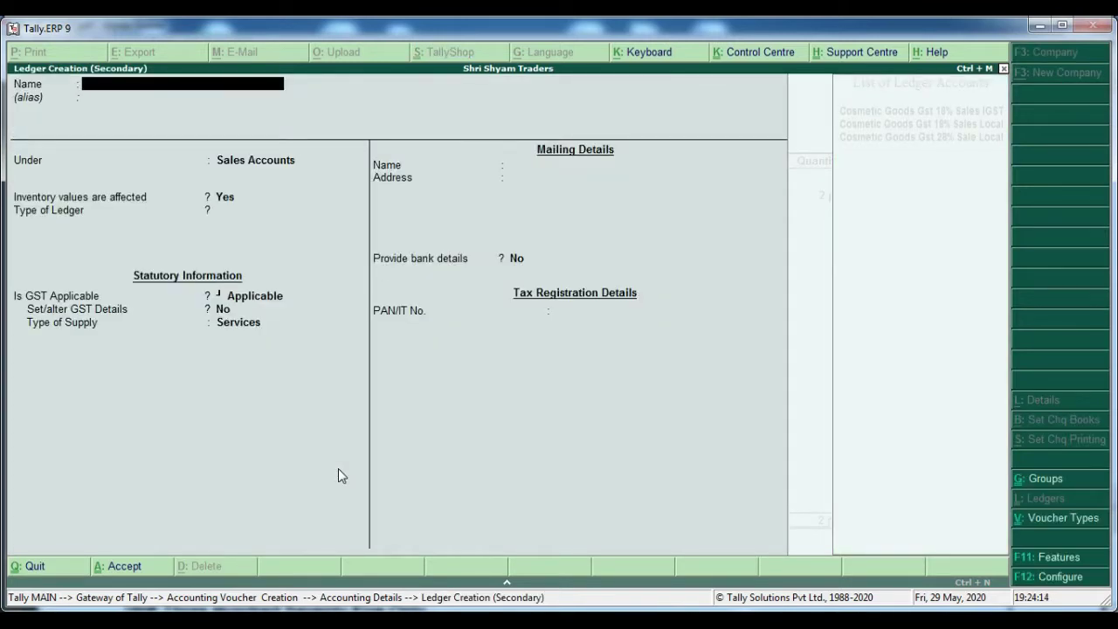
pyautogui.write('Cosmetic Goods GS')
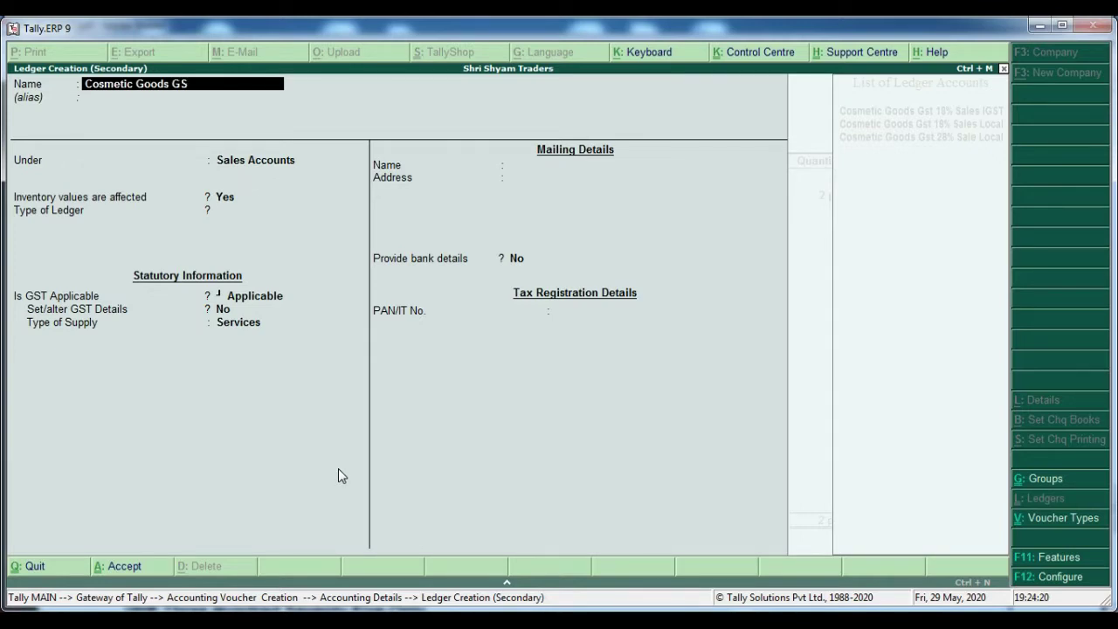
pyautogui.write('T 18% Sale Return')
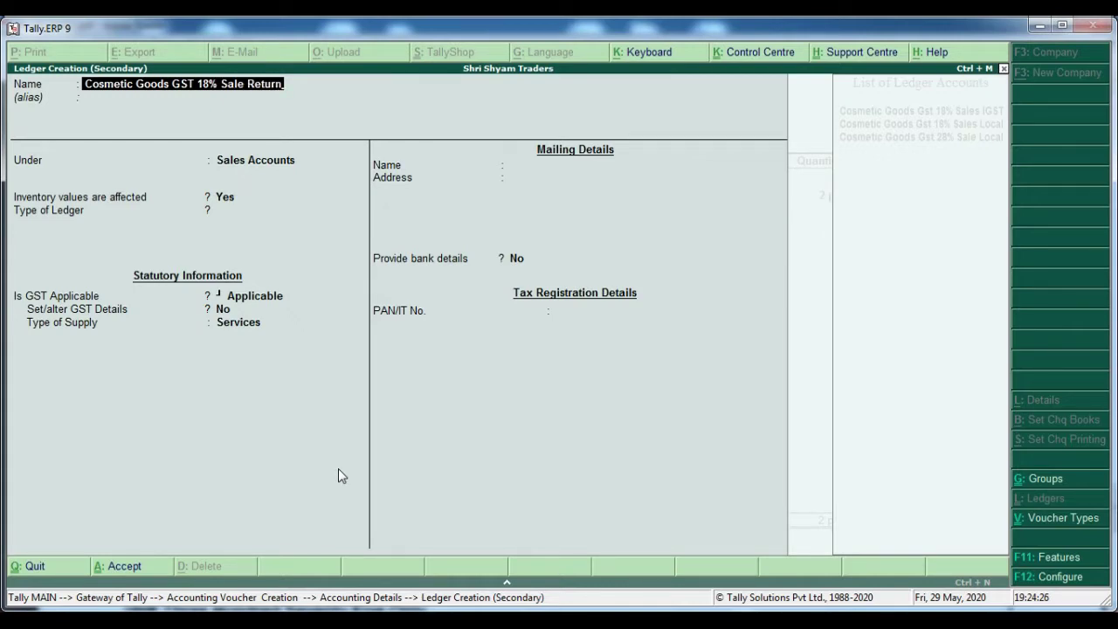
pyautogui.press('Return')
pyautogui.press('Return')
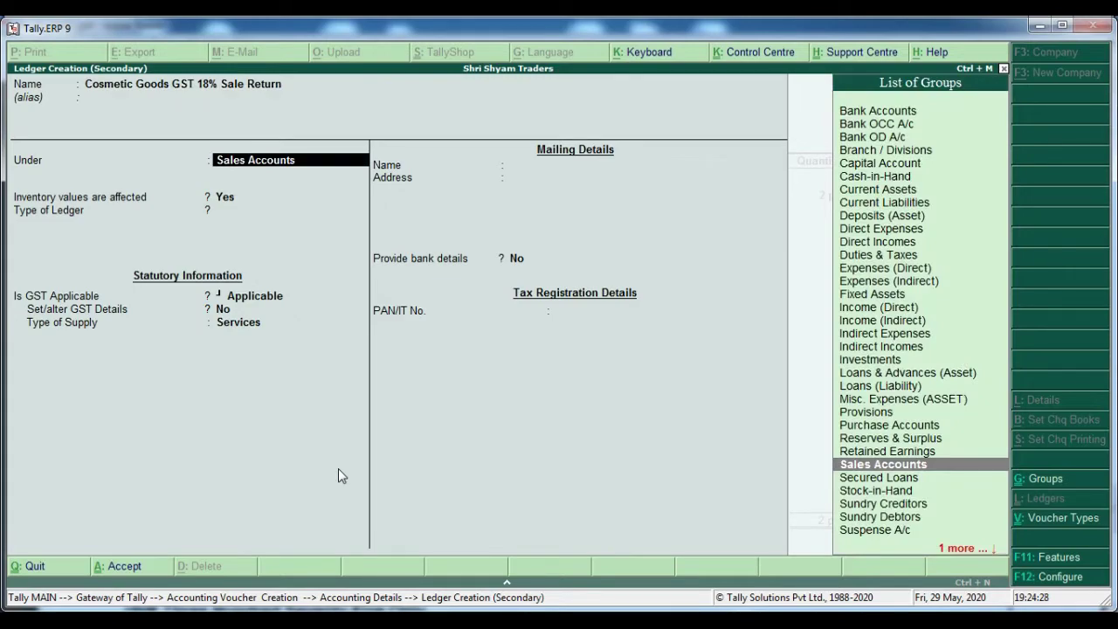
pyautogui.press('Return')
pyautogui.press('Return')
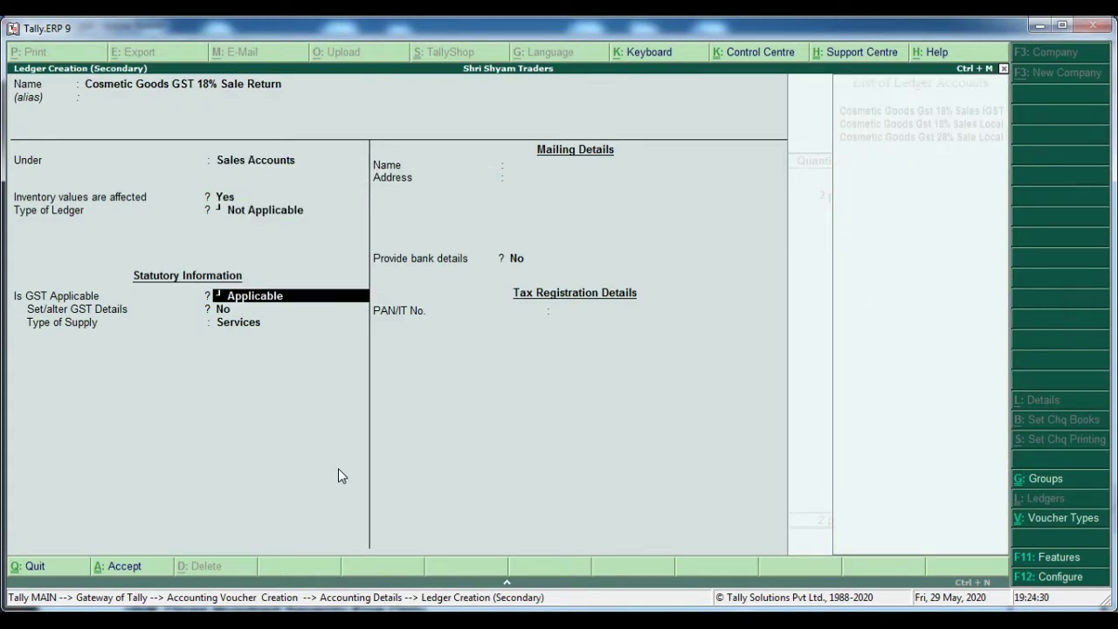
pyautogui.press('Return')
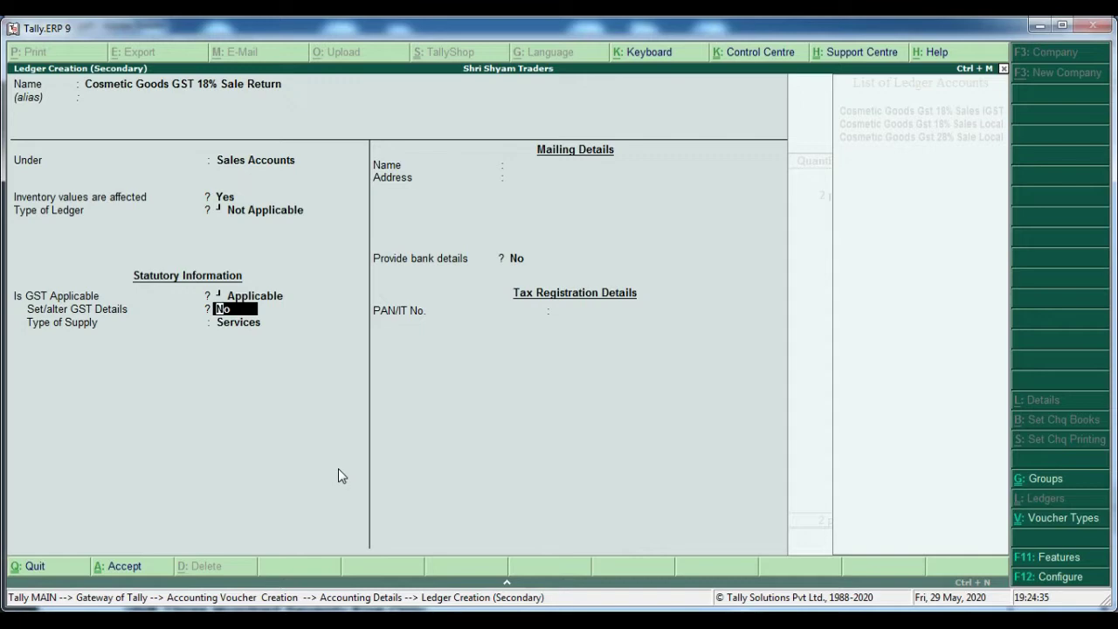
pyautogui.press('Return')
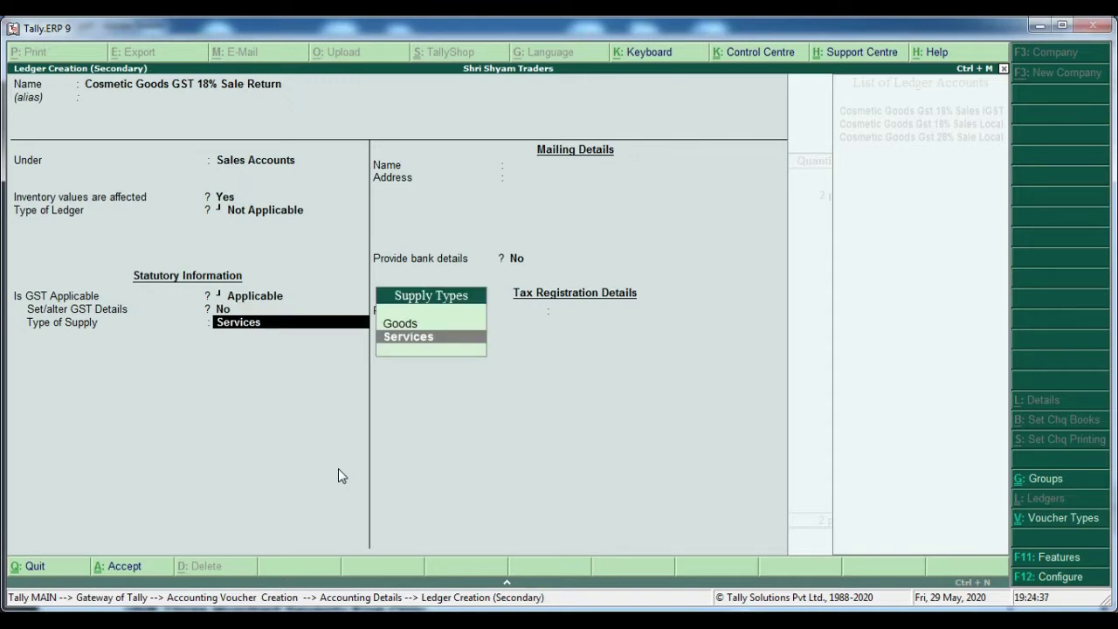
pyautogui.press('Up')
pyautogui.press('Return')
pyautogui.press('Return')
pyautogui.press('Return')
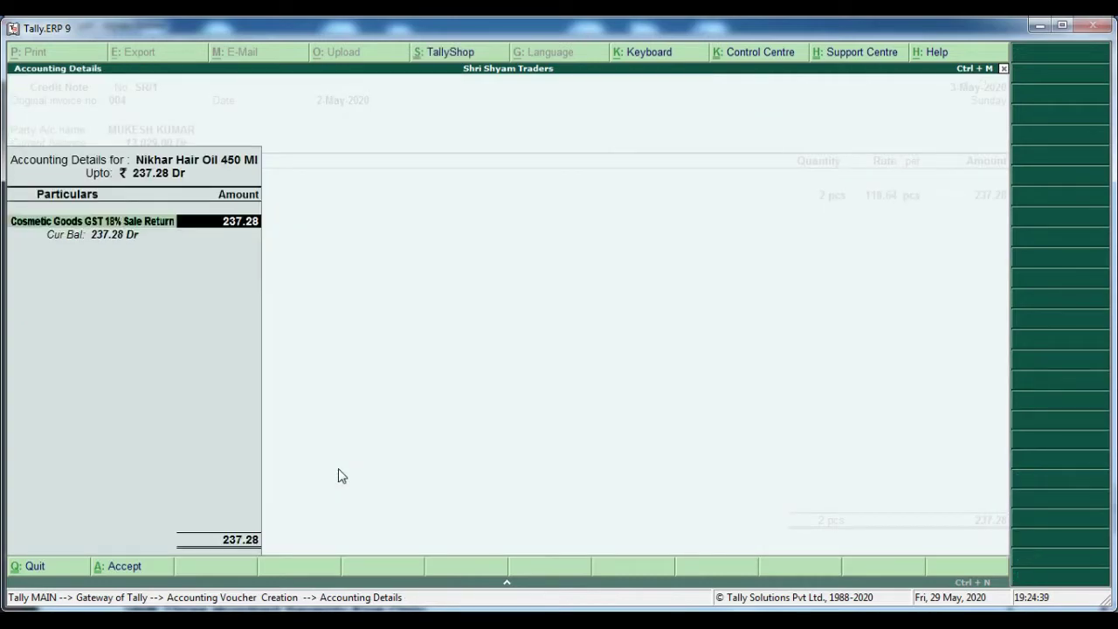
pyautogui.press('Return')
# Add Syska Led Blub 5W in row 2, 1 pcs at 84.82.
pyautogui.hotkey('alt', 'Tab')
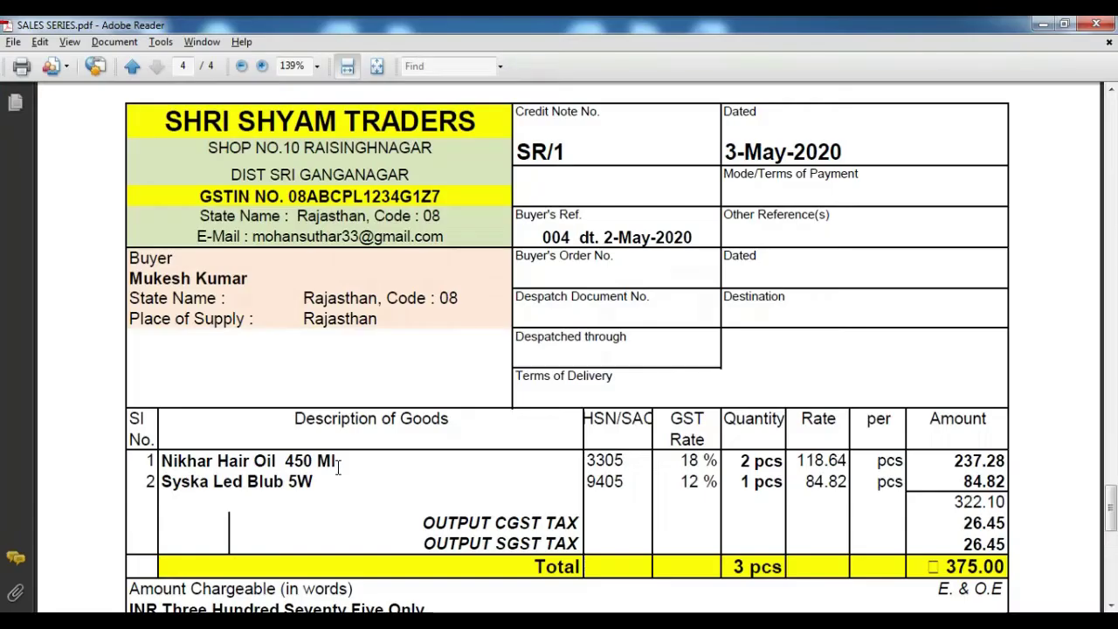
pyautogui.hotkey('alt', 'Tab')
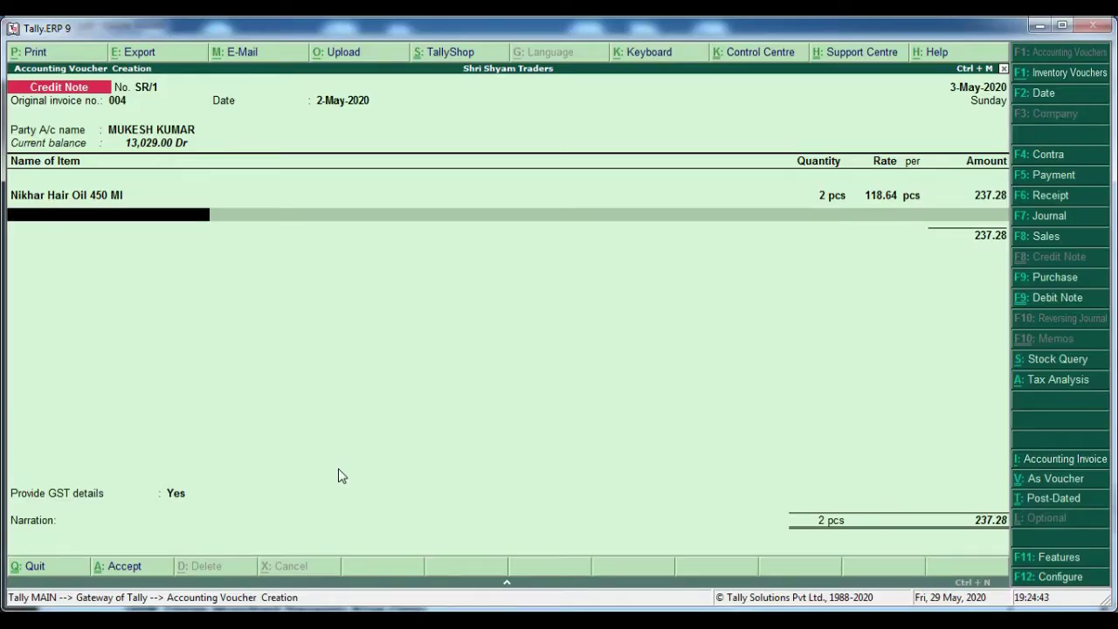
pyautogui.write('Sys')
pyautogui.press('Down')
pyautogui.press('Return')
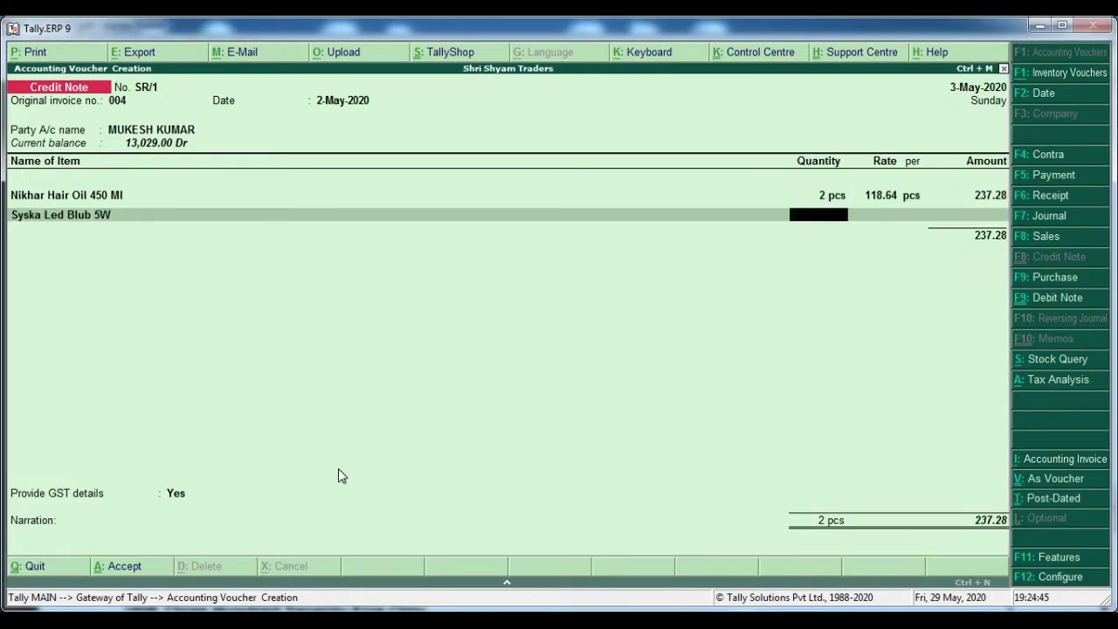
pyautogui.hotkey('alt', 'Tab')
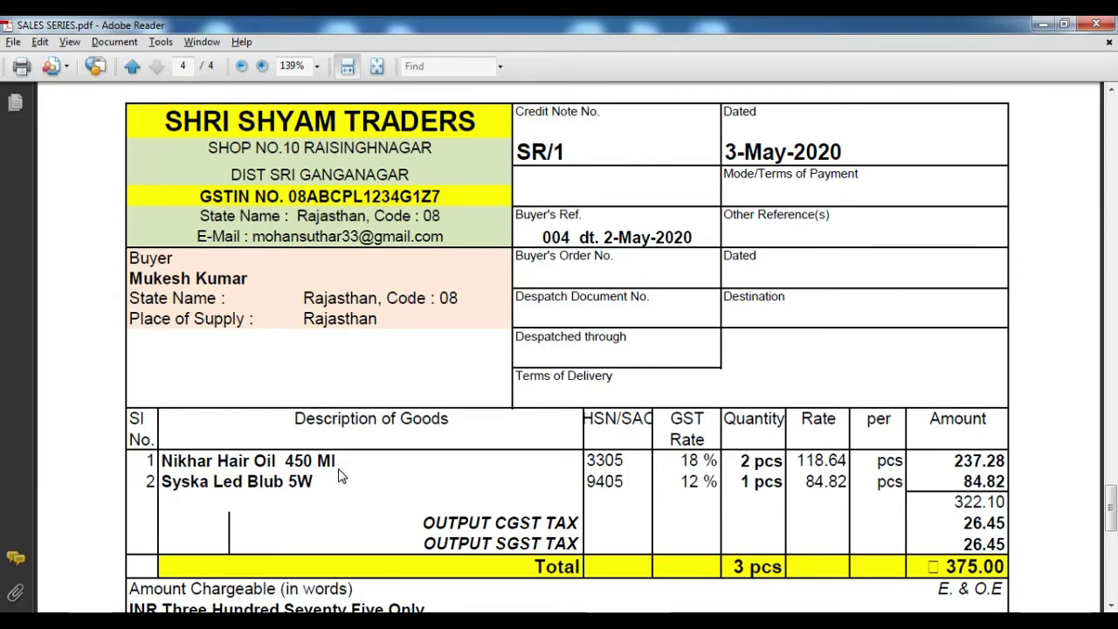
pyautogui.hotkey('alt', 'Tab')
pyautogui.write('1')
pyautogui.press('Return')
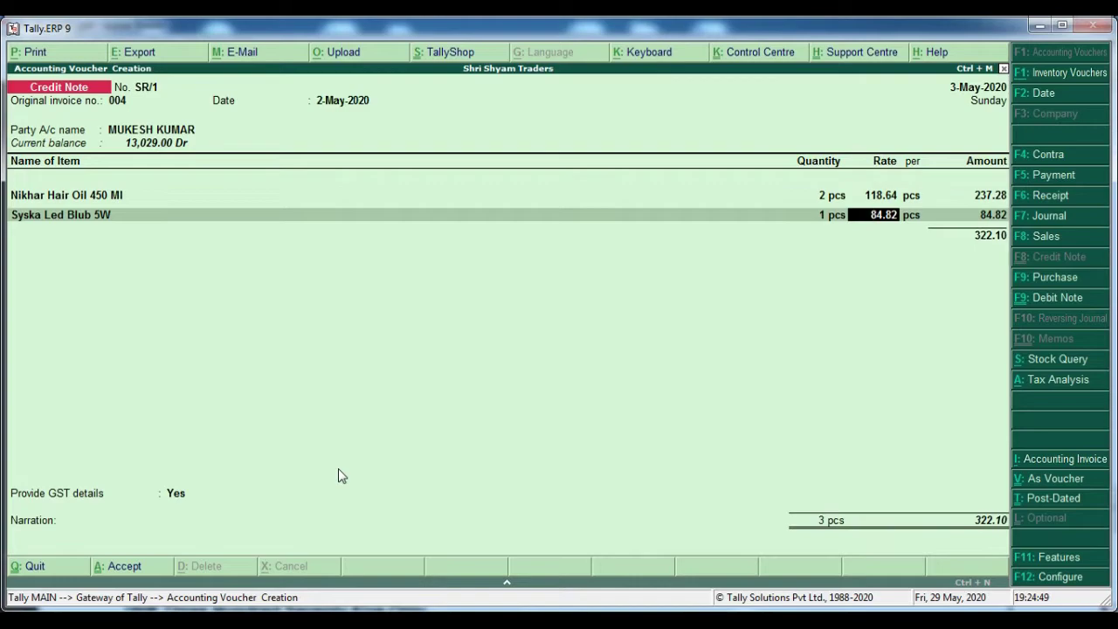
pyautogui.press('Return')
pyautogui.press('Return')
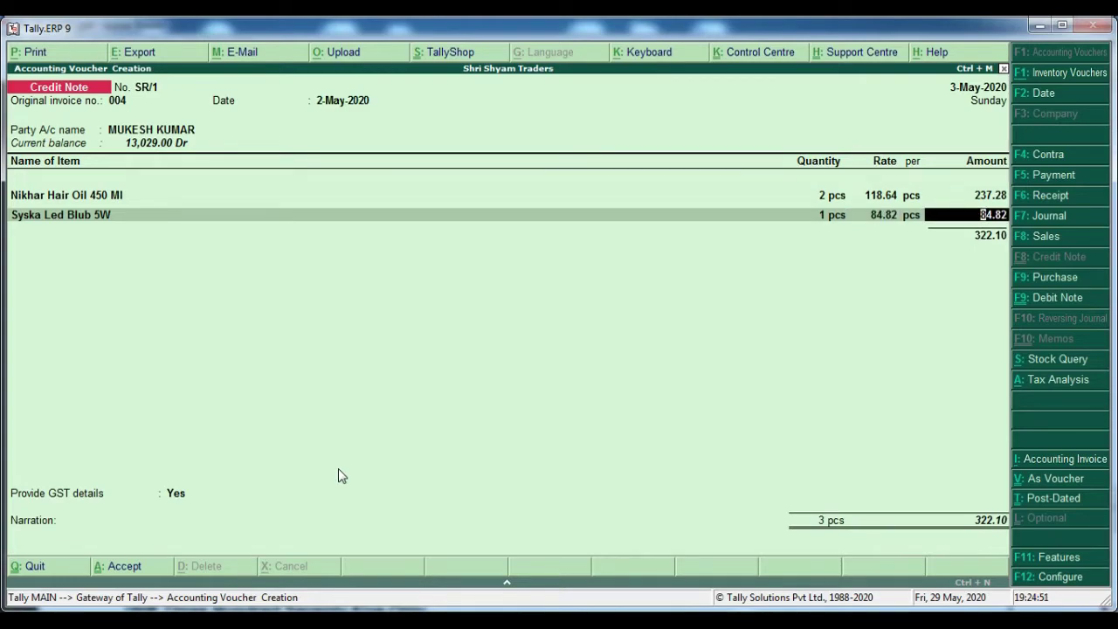
pyautogui.press('Return')
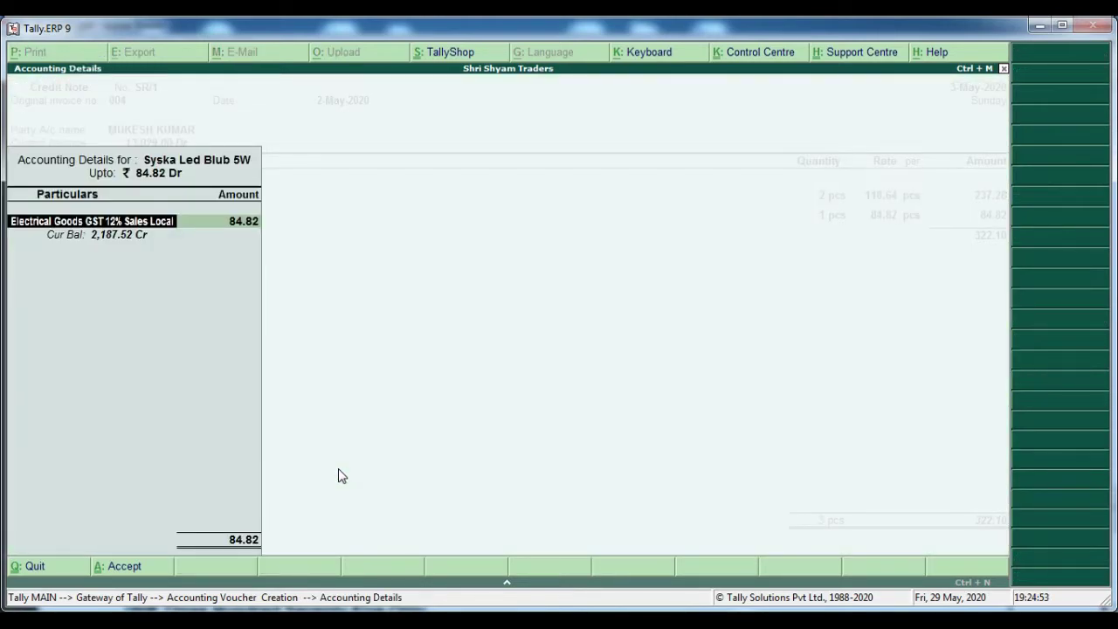
# Create ledger 'Ele.Goods GST 12% Sale Return' with Goods supply type and allocate 84.82 to it.
pyautogui.hotkey('alt', 'c')
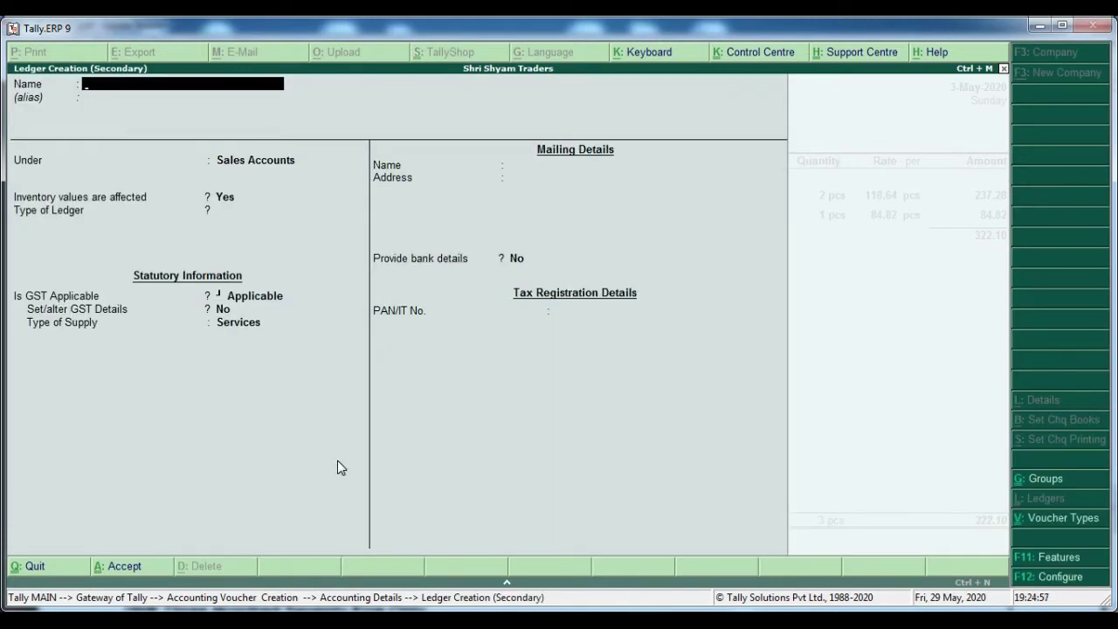
pyautogui.write('Ele.Goods GST')
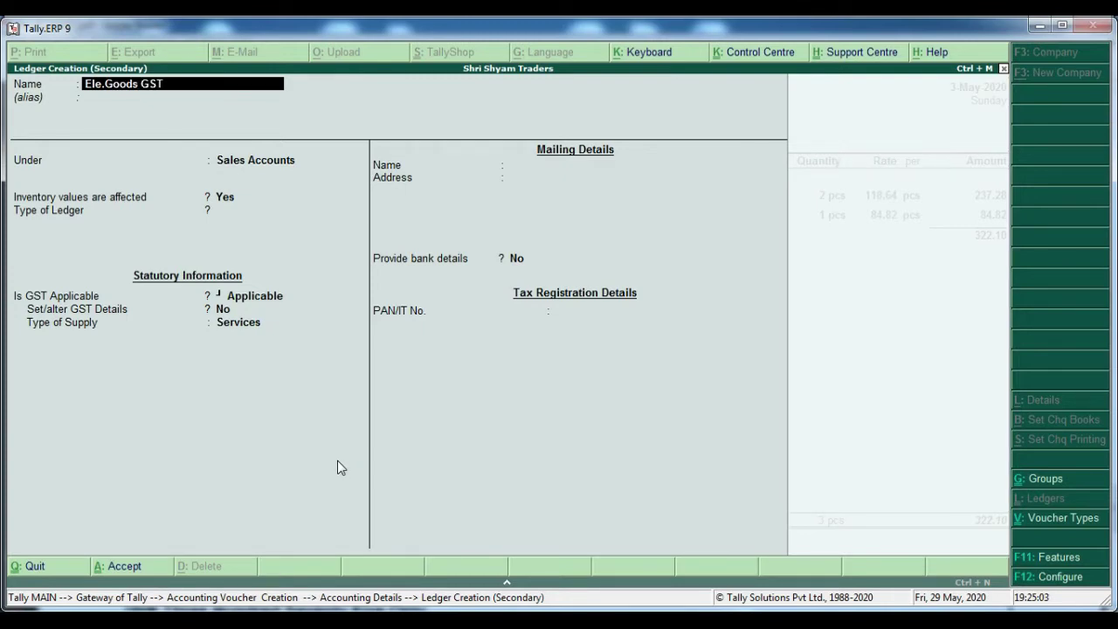
pyautogui.write(' 12% Sale Return')
pyautogui.press('Return')
pyautogui.press('Return')
pyautogui.press('Return')
pyautogui.press('Return')
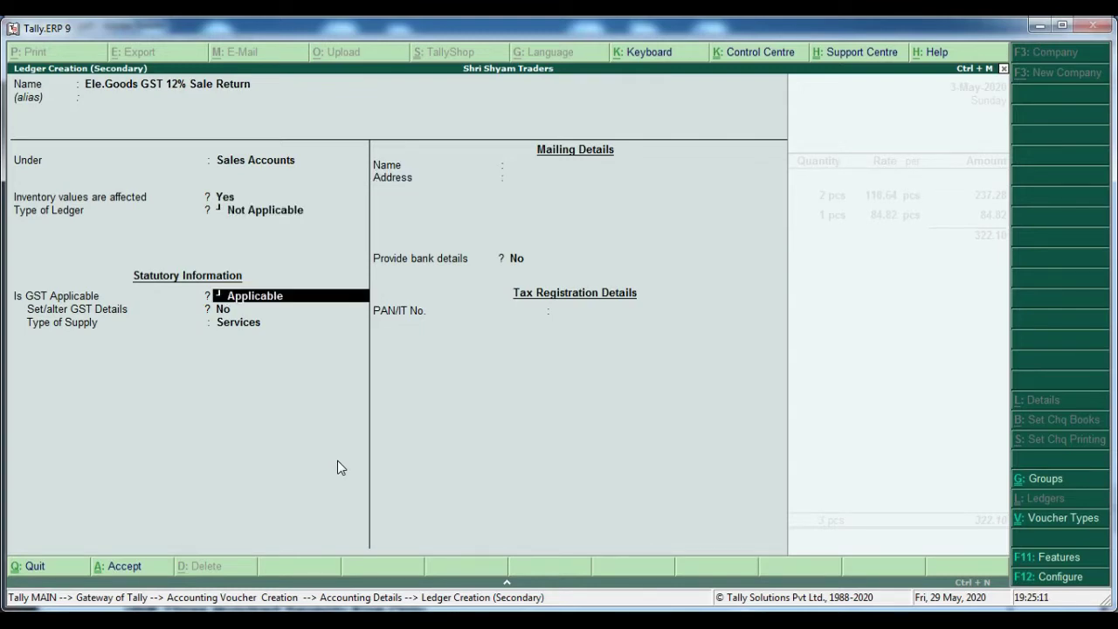
pyautogui.press('Return')
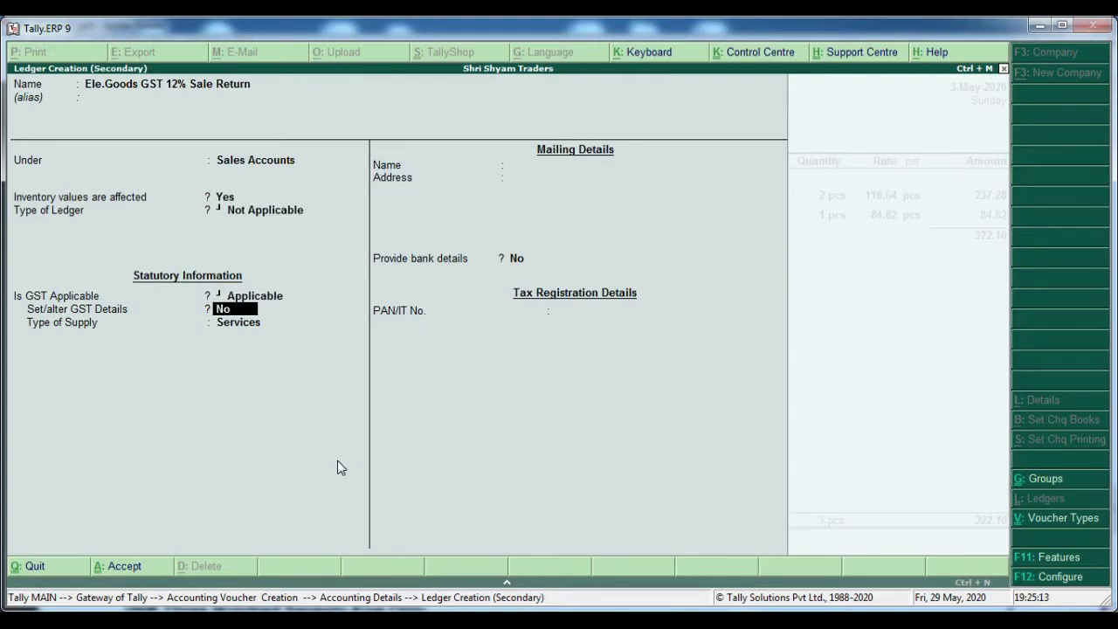
pyautogui.press('Return')
pyautogui.press('Up')
pyautogui.press('Return')
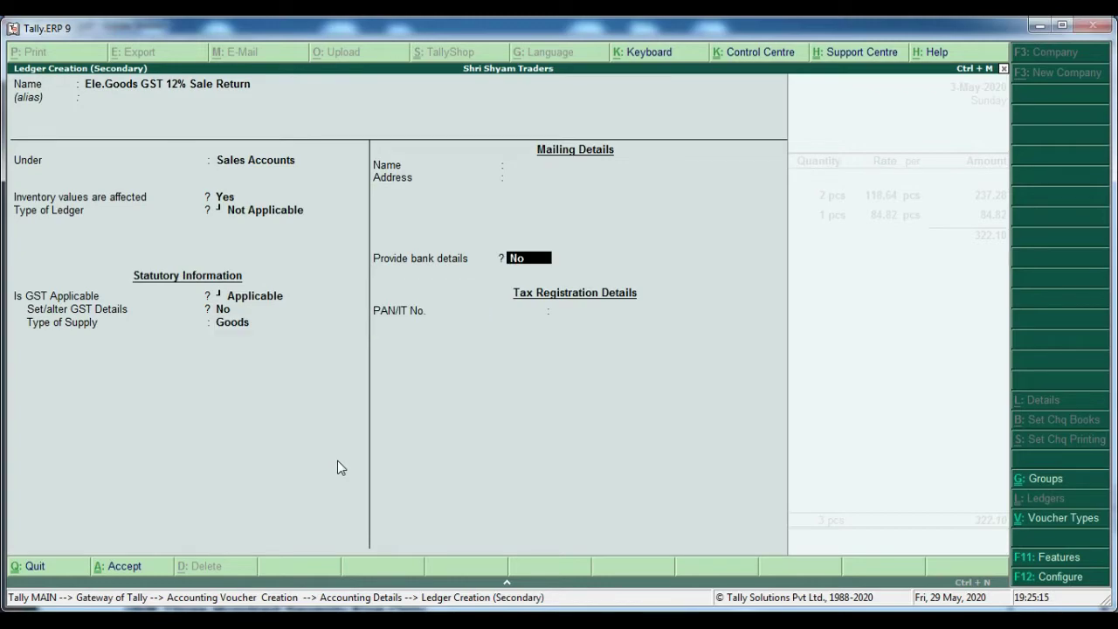
pyautogui.press('Return')
pyautogui.press('Return')
pyautogui.press('Return')
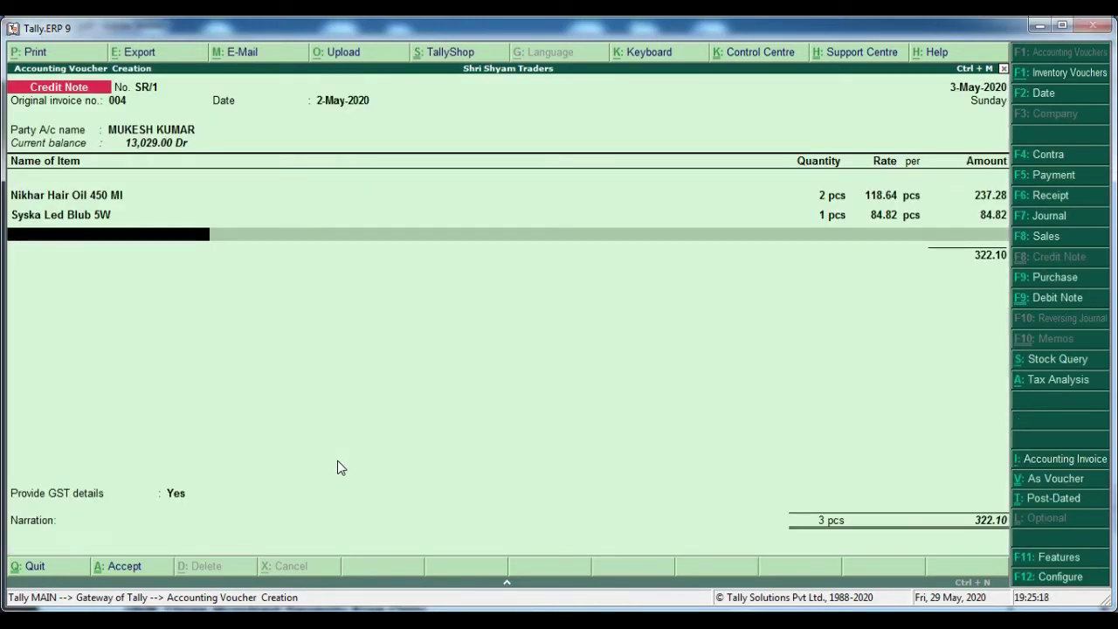
# Add Output CGST TAx and Output SGST TAx lines of 26.45 each.
pyautogui.press('Return')
pyautogui.hotkey('alt', 'Tab')
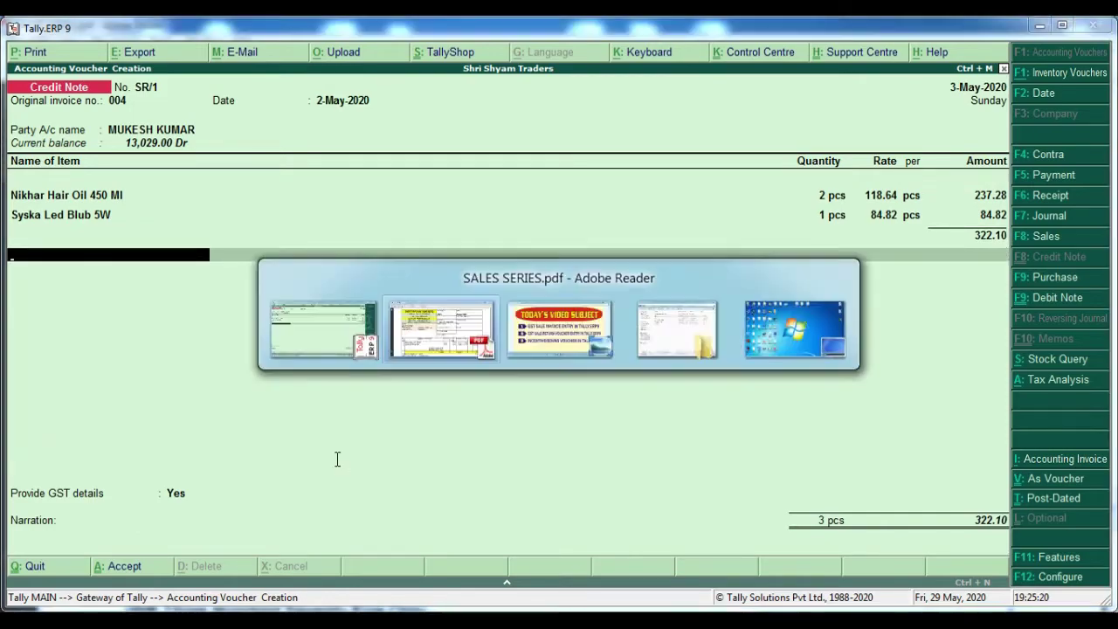
pyautogui.hotkey('alt', 'Tab')
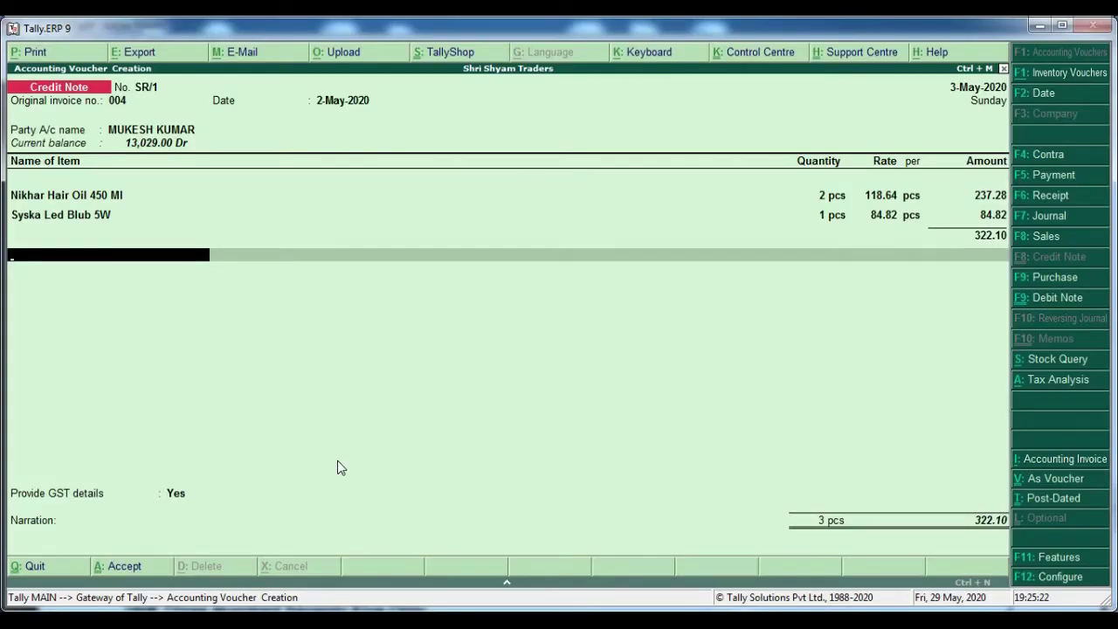
pyautogui.press('Return')
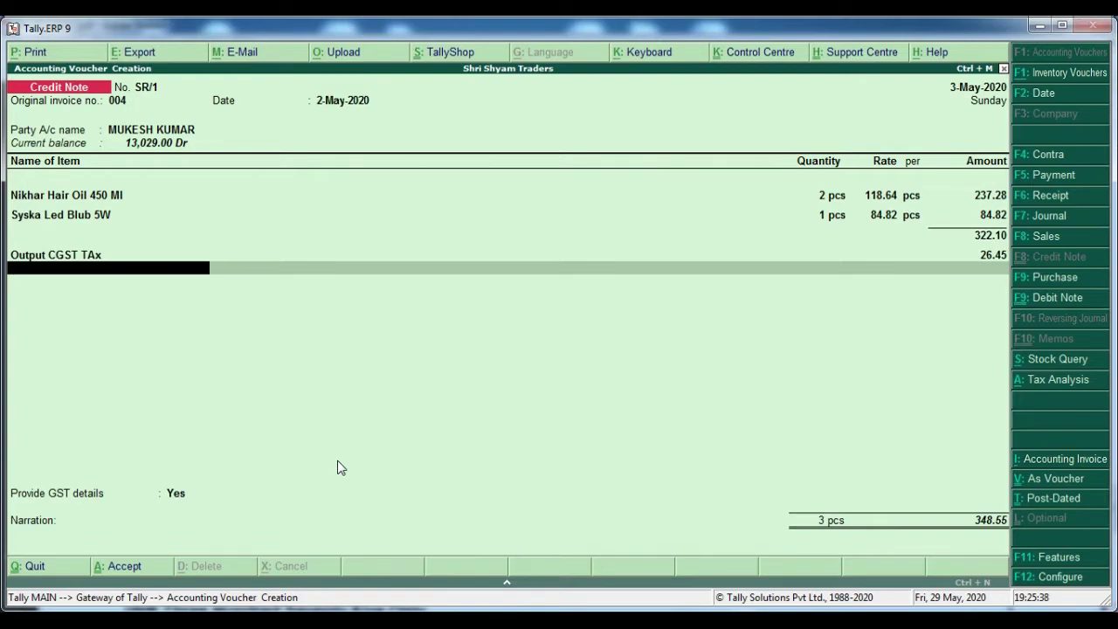
pyautogui.write('Ou')
pyautogui.press('Down')
pyautogui.press('Down')
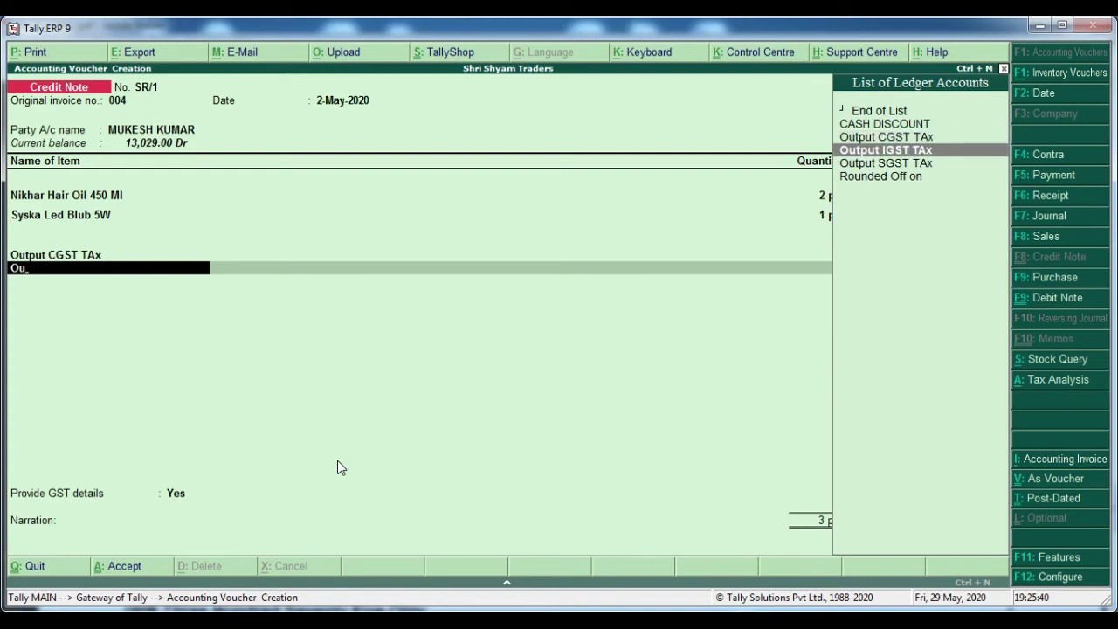
pyautogui.press('Return')
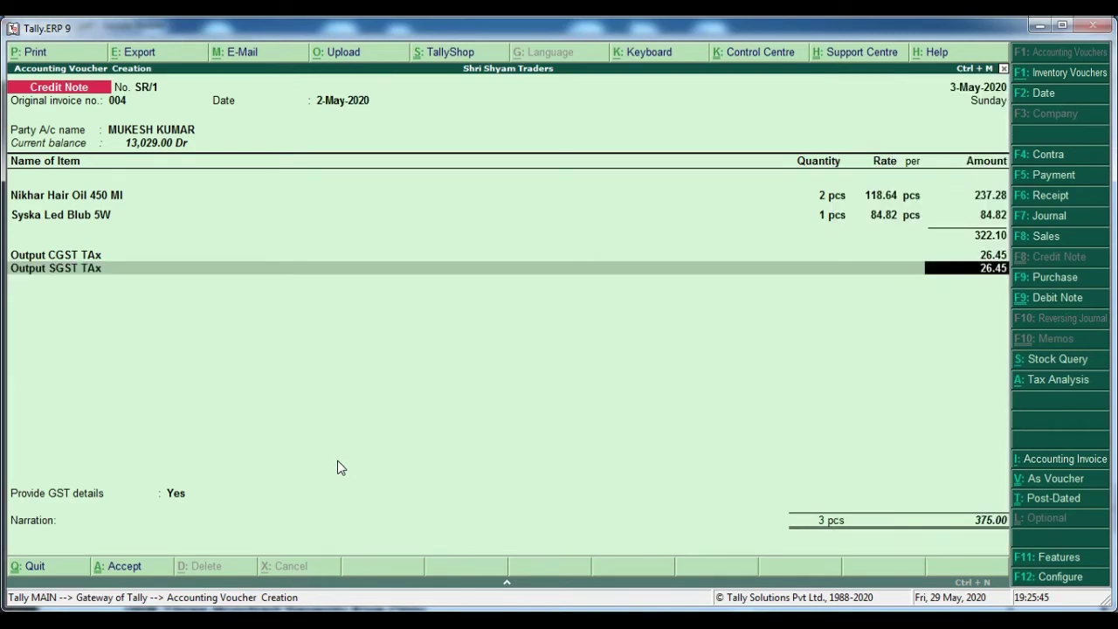
pyautogui.press('Return')
pyautogui.press('Return')
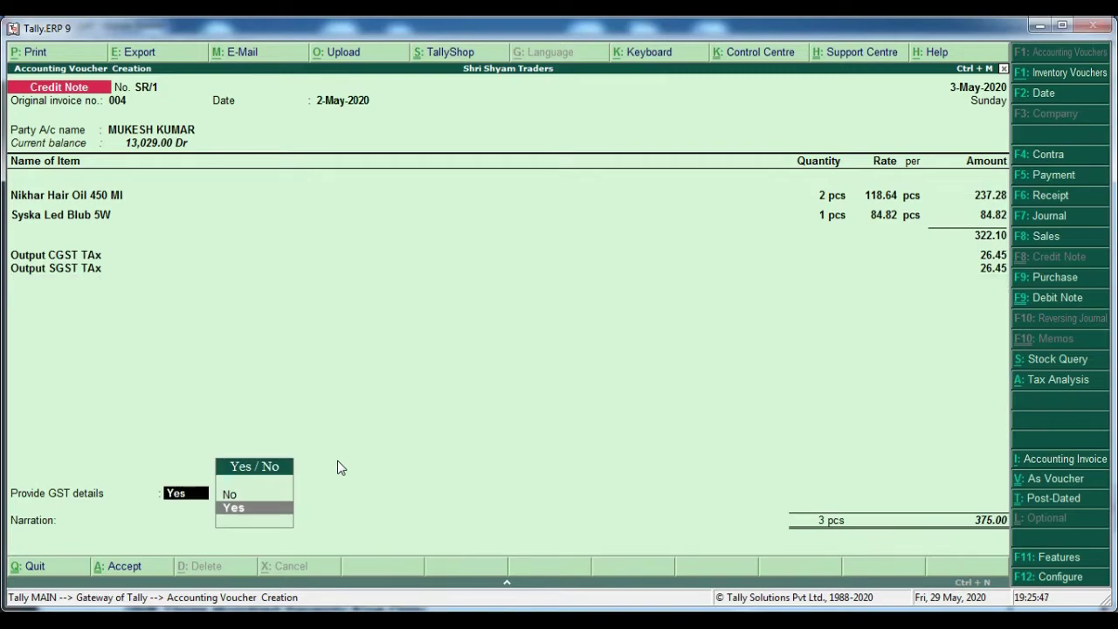
pyautogui.press('Return')
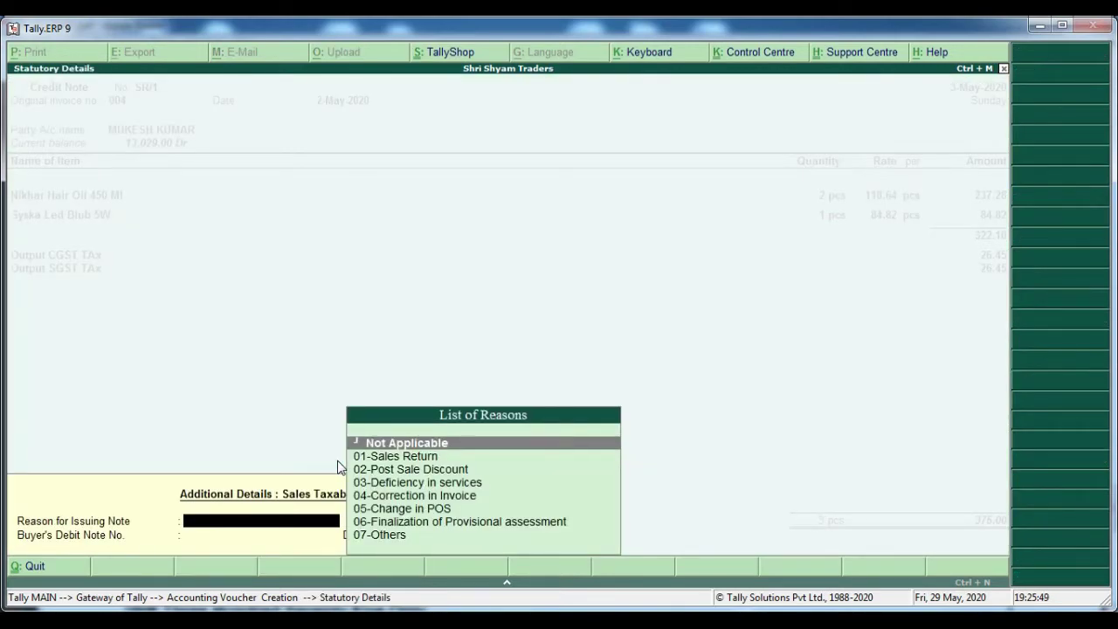
# Choose 01-Sales Return as the reason and leave the buyer's debit note fields blank.
pyautogui.press('Down')
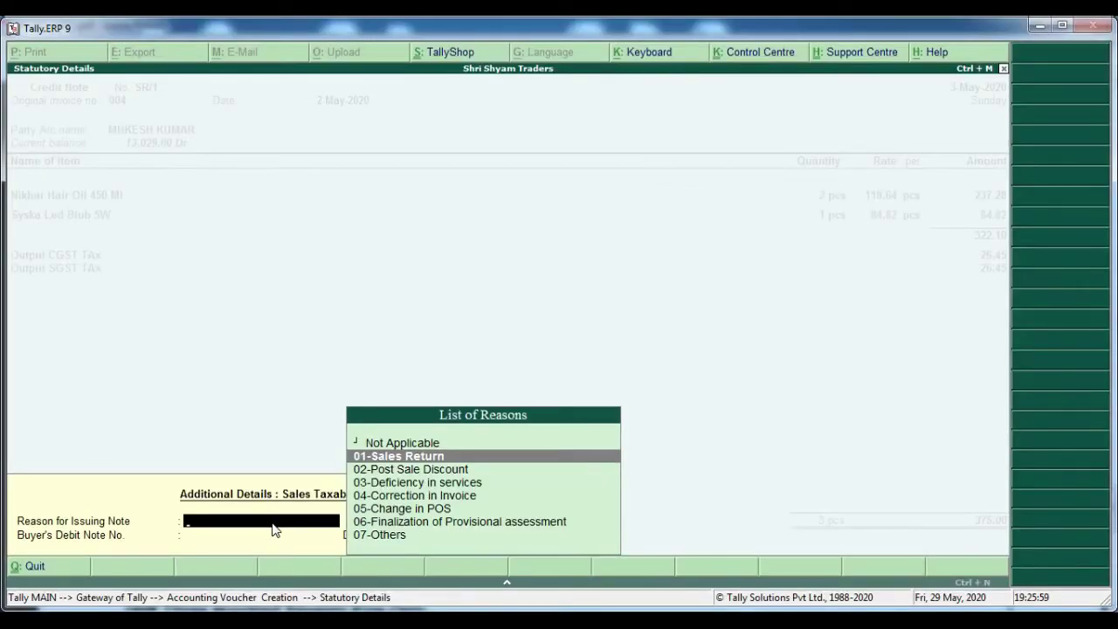
pyautogui.press('Return')
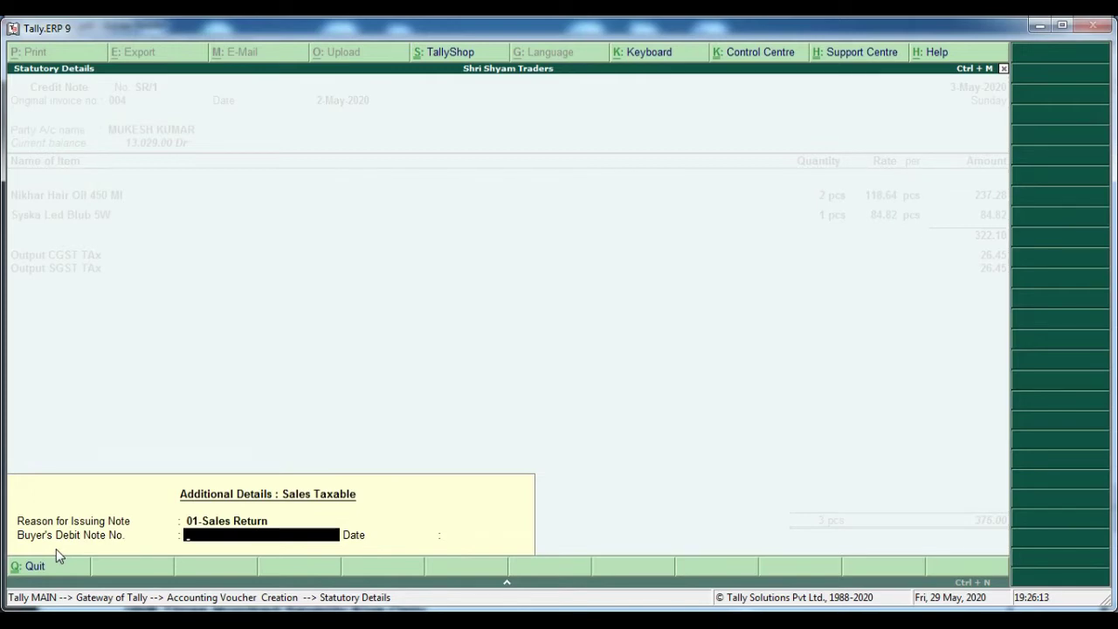
pyautogui.press('Return')
pyautogui.press('Return')
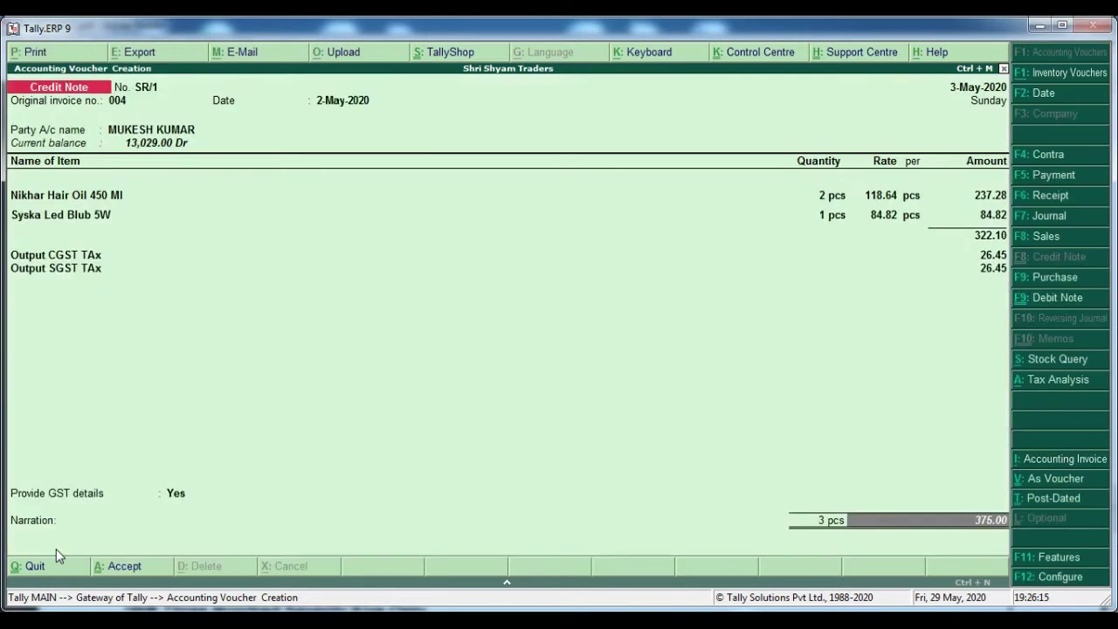
# Save credit note SR/1 with its 375.00 total.
pyautogui.press('Return')
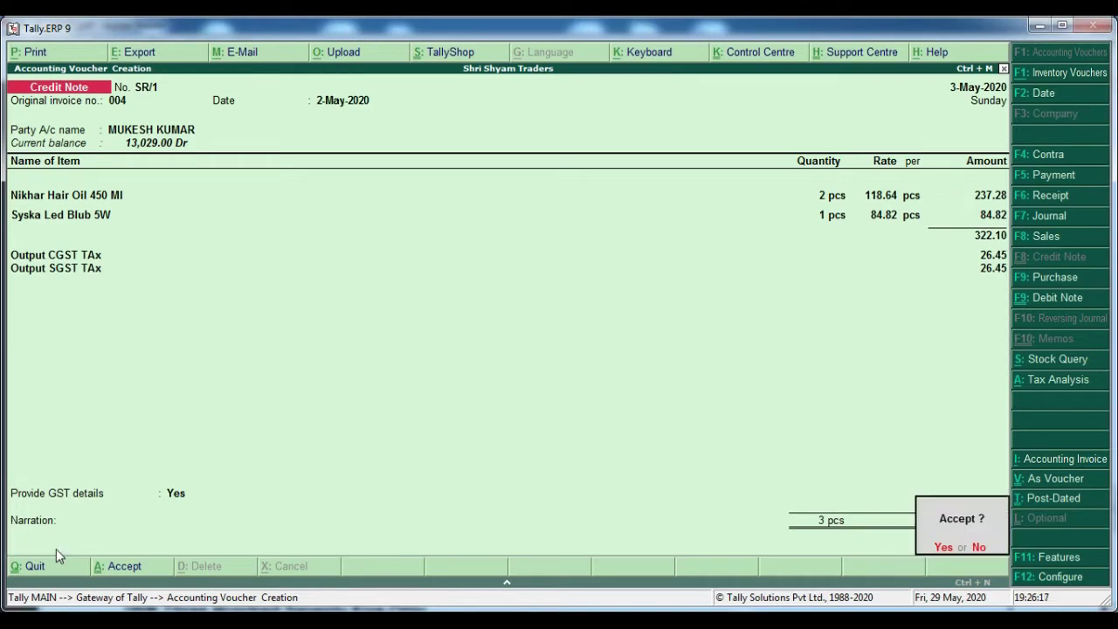
pyautogui.press('Return')
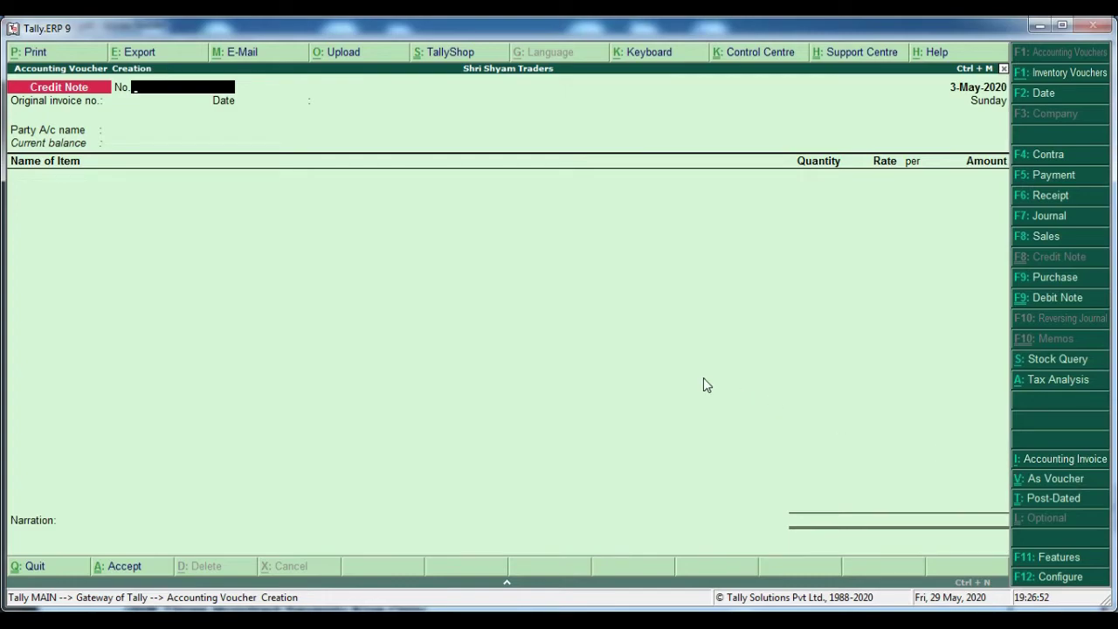
# Switch the new credit note to voucher mode and number it 1.
pyautogui.click(1084, 479)
pyautogui.click(1080, 487)
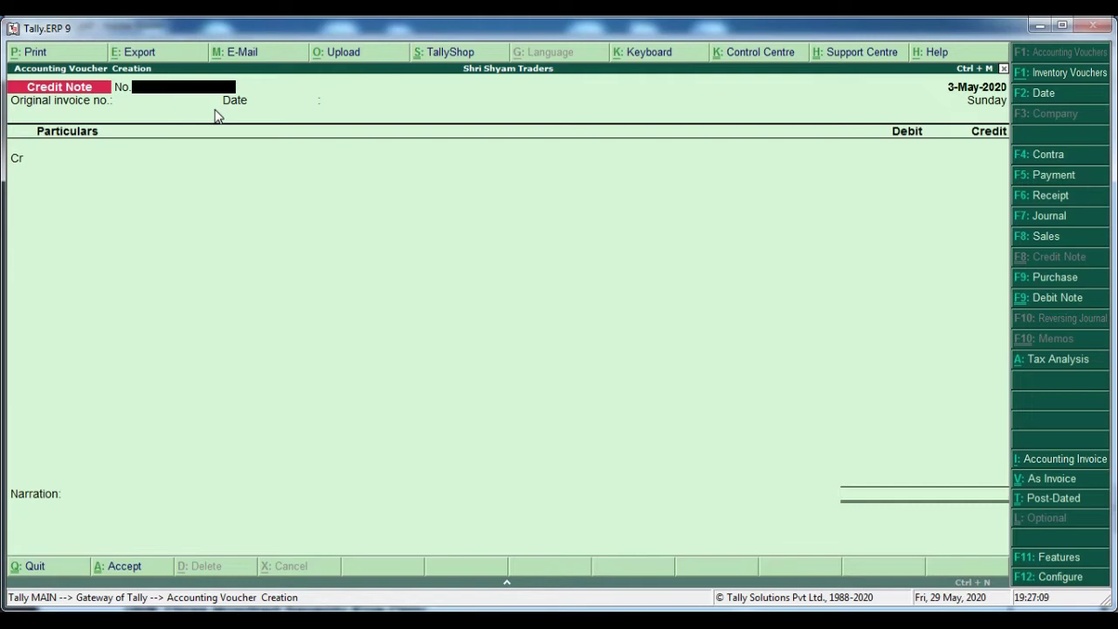
pyautogui.write('1')
pyautogui.press('Return')
pyautogui.press('Return')
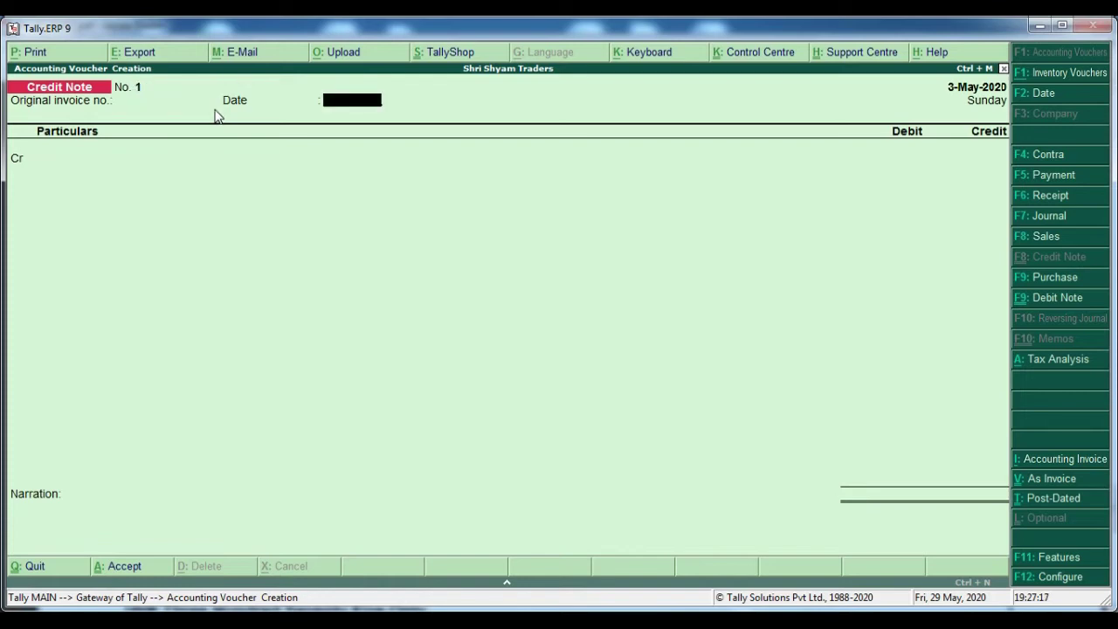
# Credit the customer's ledger with 100.
pyautogui.press('Return')
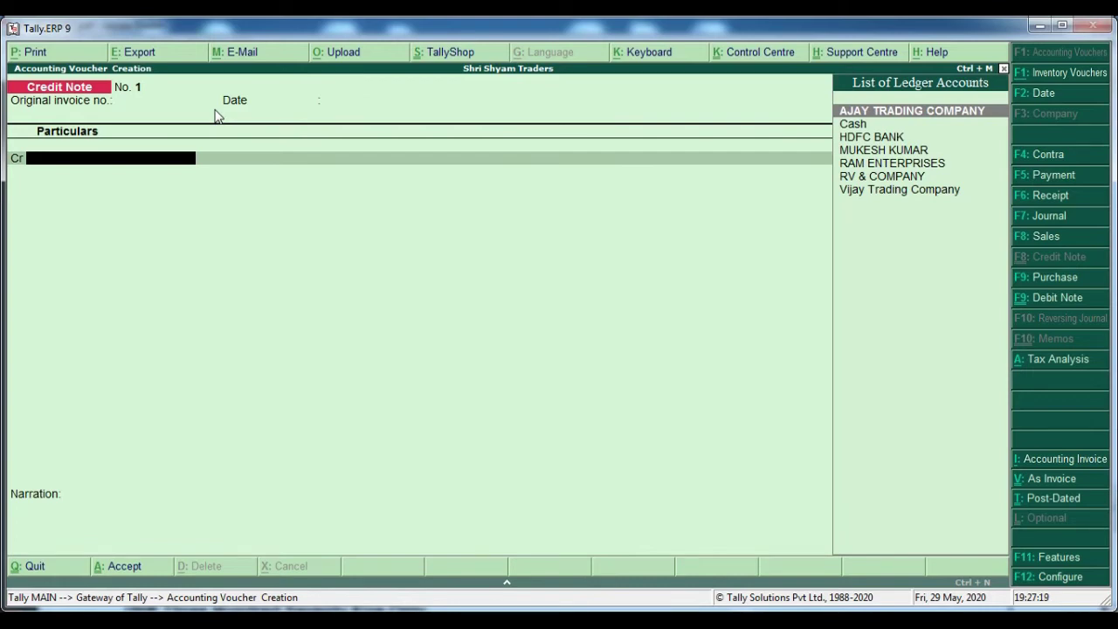
pyautogui.press('Down')
pyautogui.press('Down')
pyautogui.press('Down')
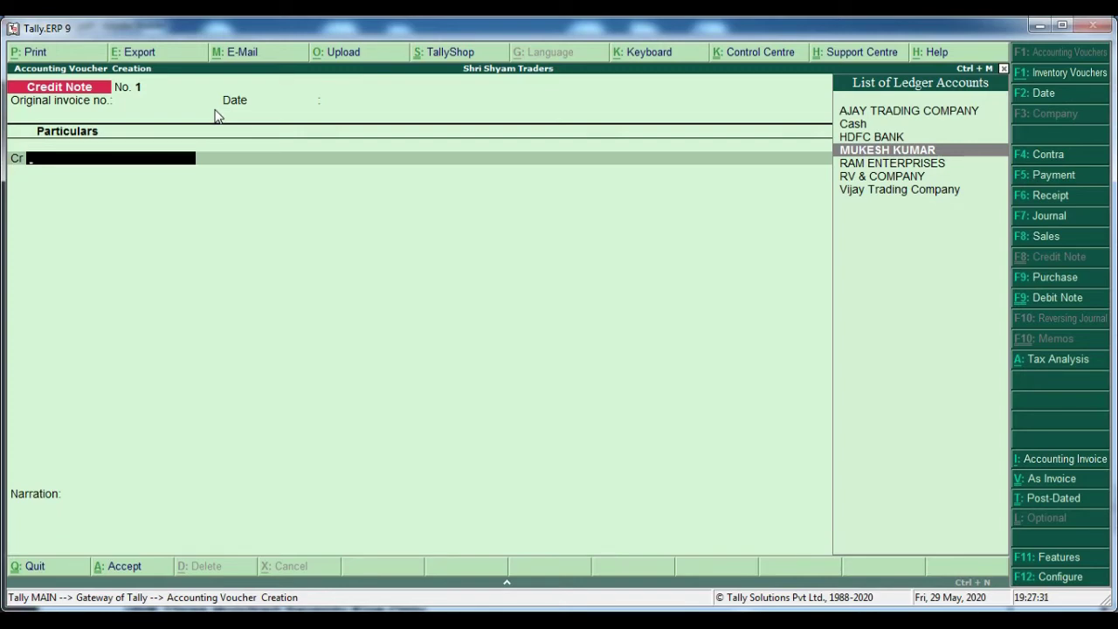
pyautogui.press('Return')
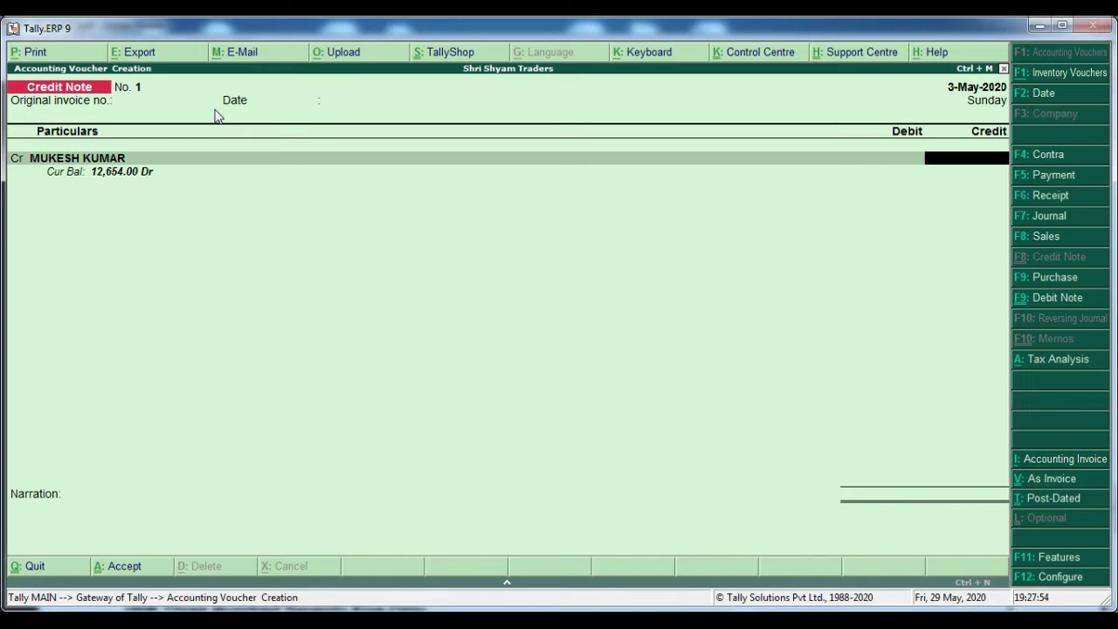
pyautogui.write('100')
pyautogui.press('Return')
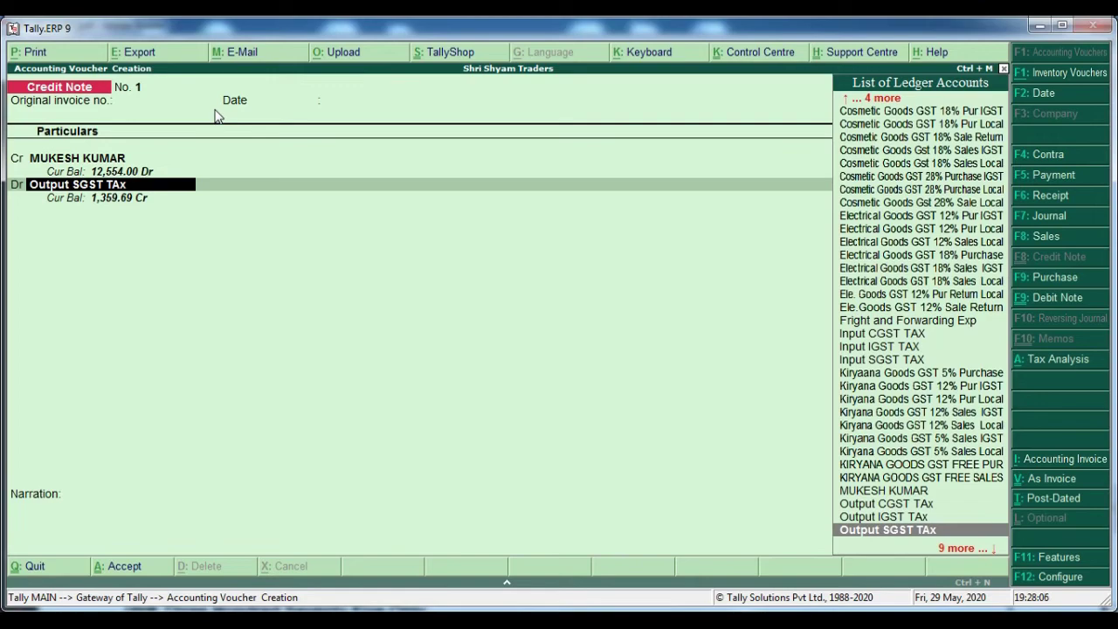
# Create the ledger 'Incentive/bouns Exp' under Indirect Expenses with GST Not Applicable.
pyautogui.hotkey('alt', 'c')
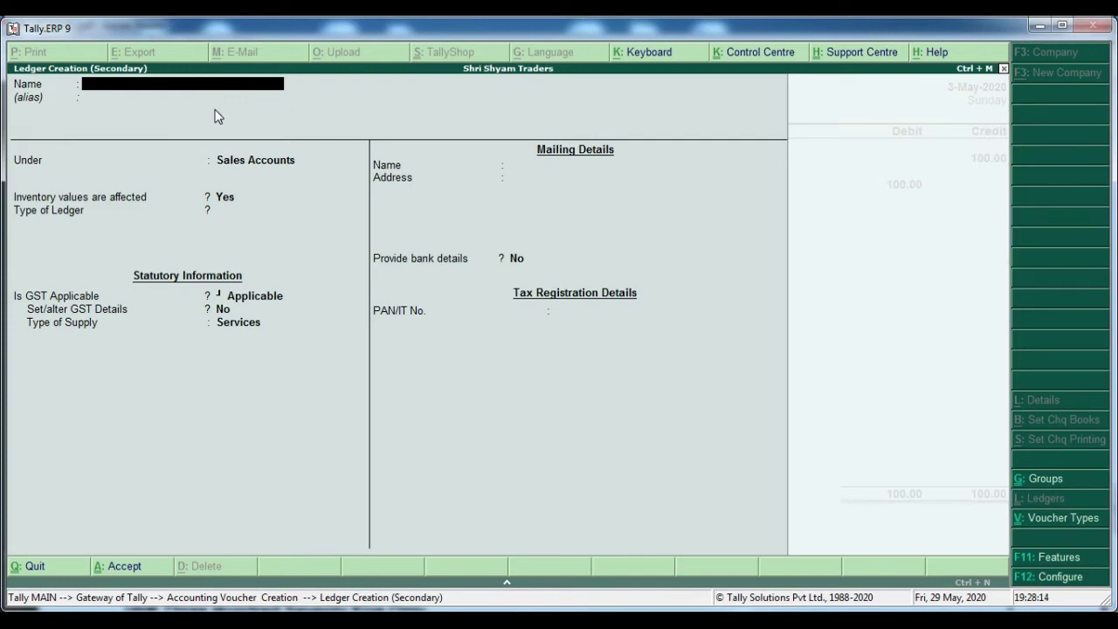
pyautogui.write('Incentive/bouns ')
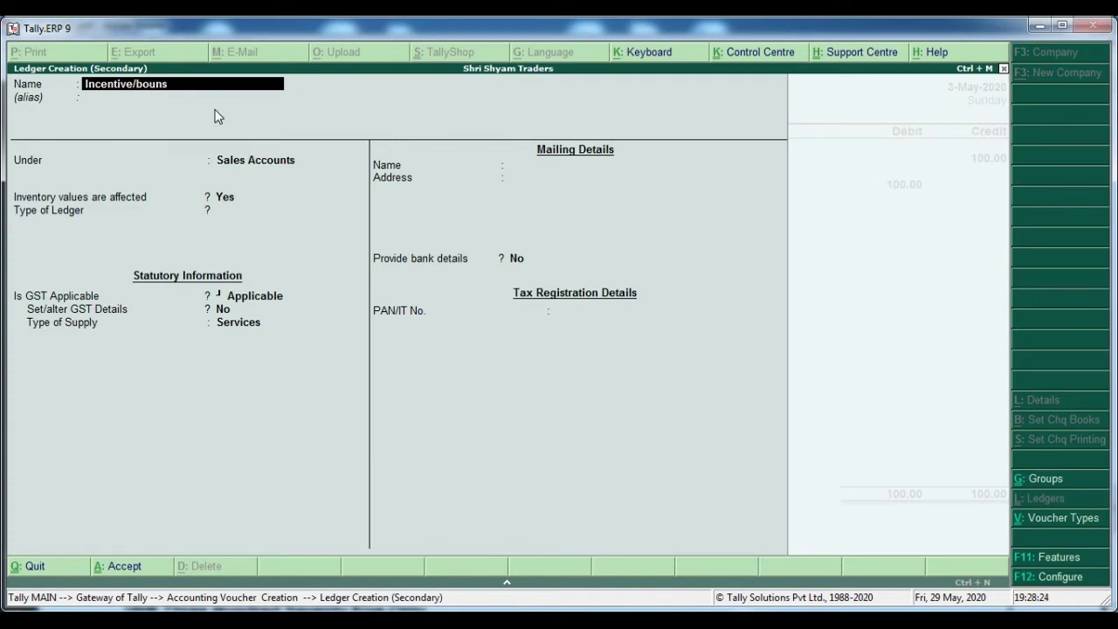
pyautogui.write('Exp')
pyautogui.press('Return')
pyautogui.write('I')
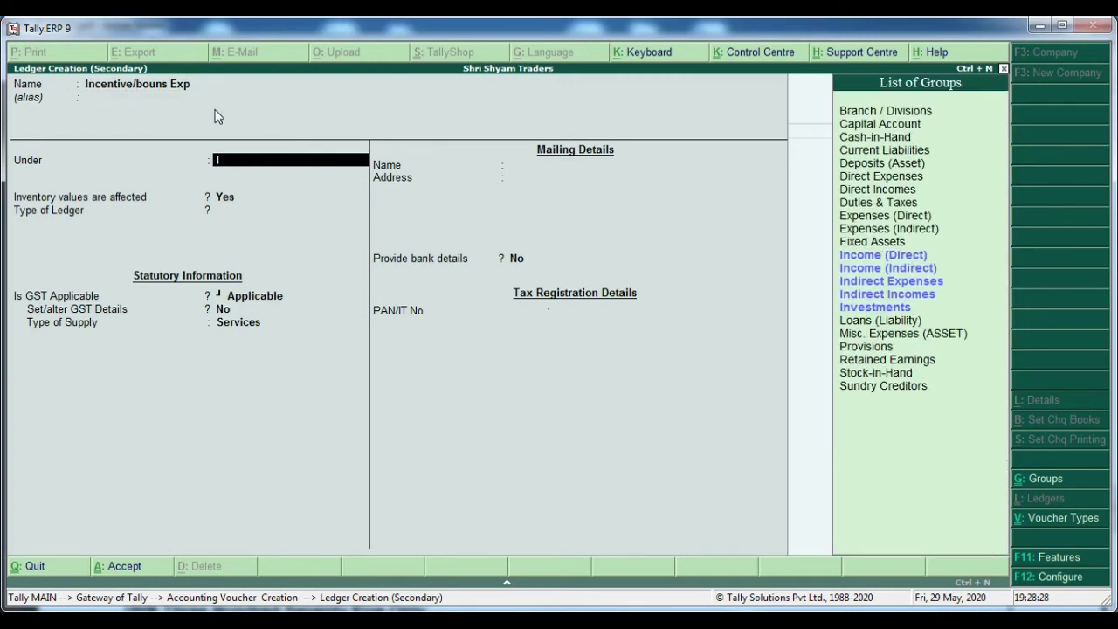
pyautogui.write('nd')
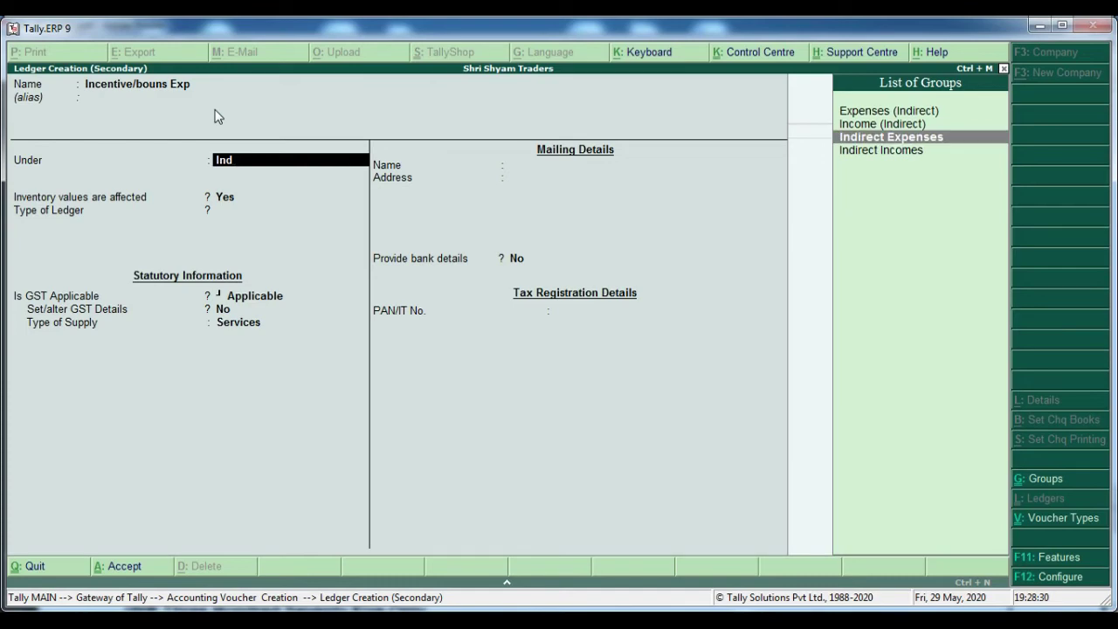
pyautogui.press('Return')
pyautogui.press('Return')
pyautogui.press('Return')
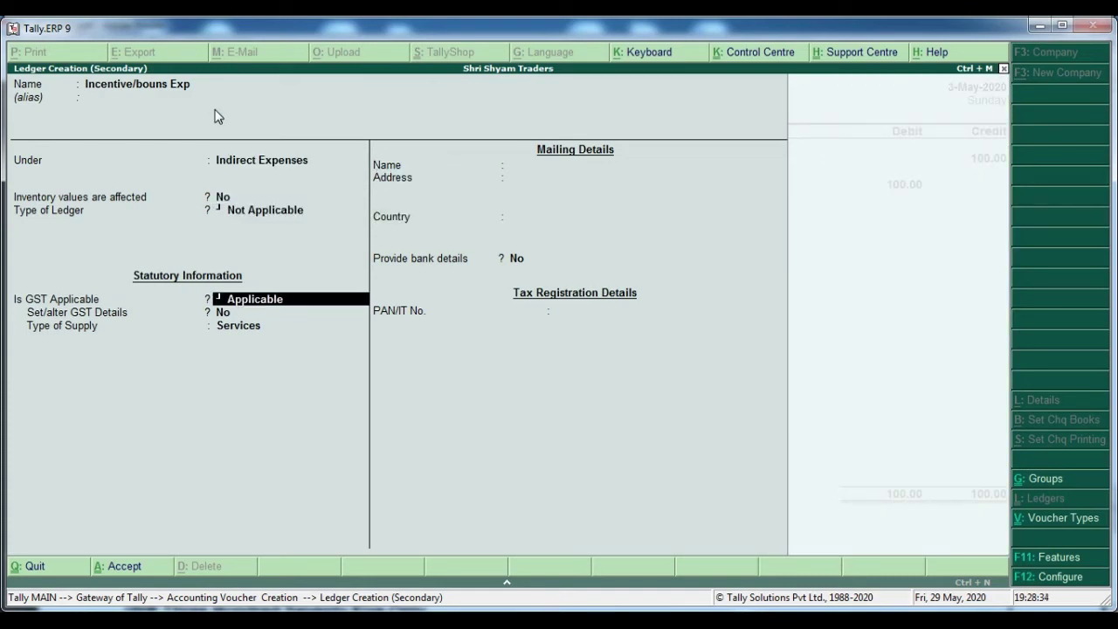
pyautogui.press('Down')
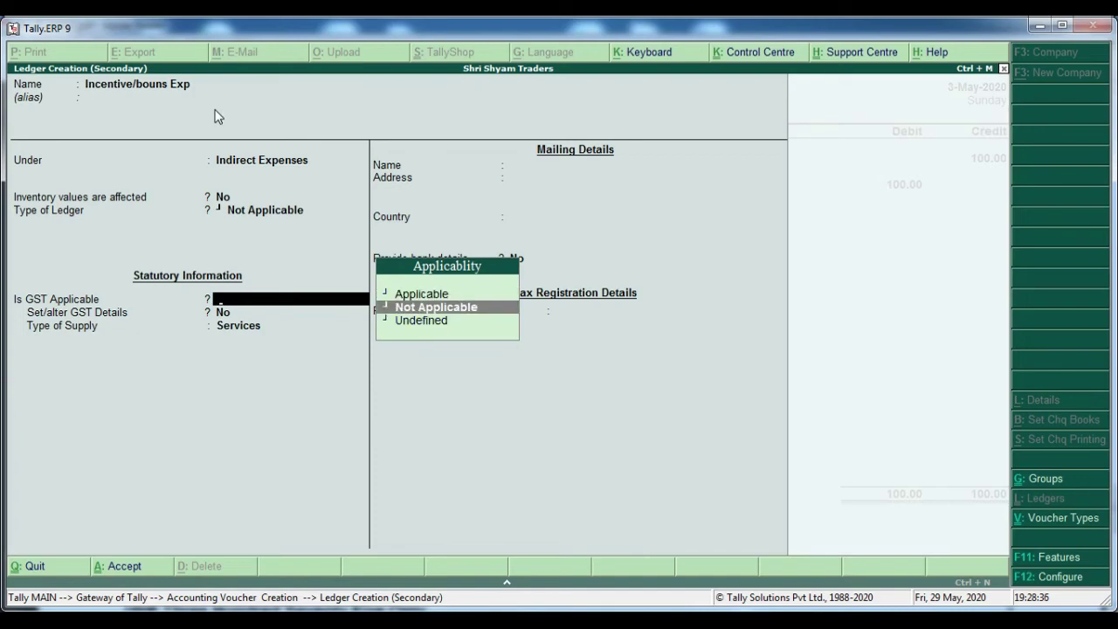
pyautogui.press('Return')
pyautogui.press('Return')
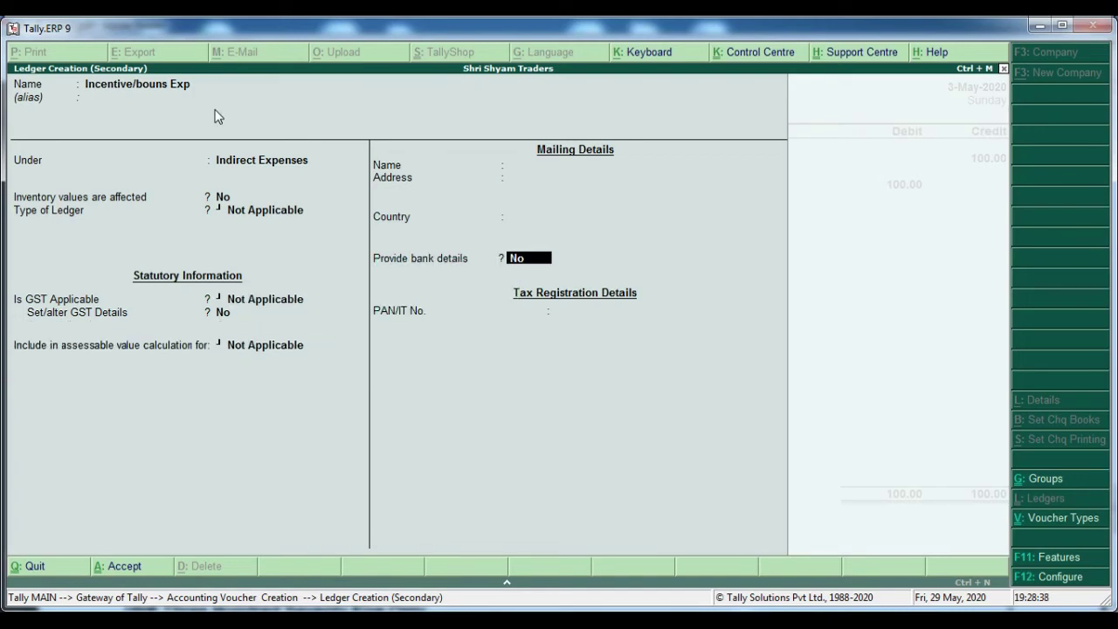
pyautogui.press('Return')
pyautogui.press('Return')
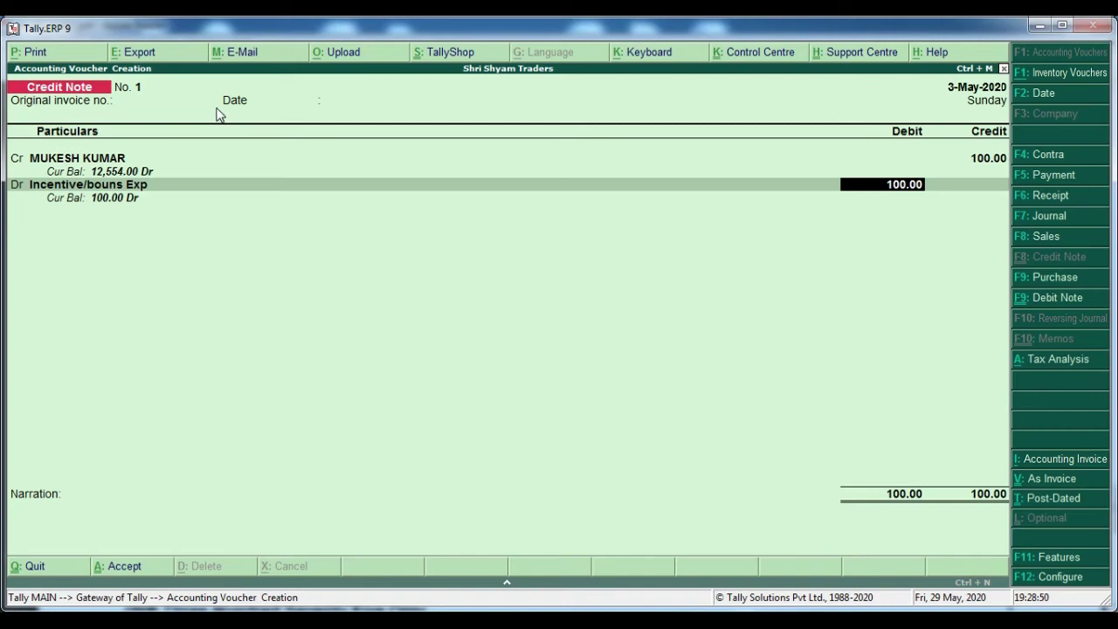
# Accept the 100 debit, add narration 'LED BLUB TARGET ACCHIVEMENT' and save credit note No. 1.
pyautogui.press('Return')
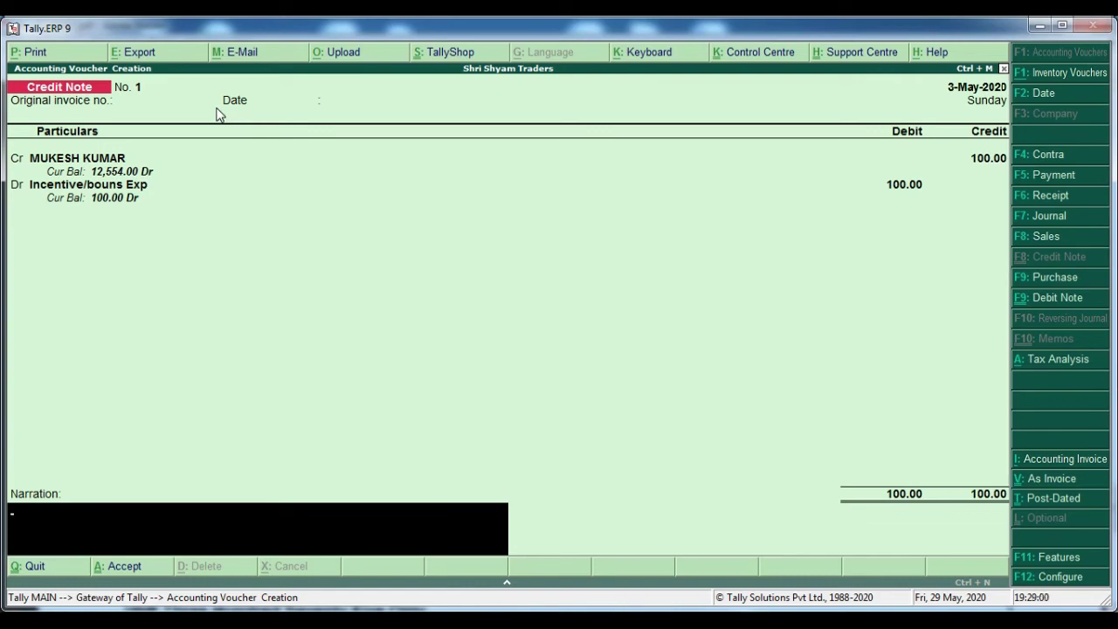
pyautogui.write('LED BLUB TARGET')
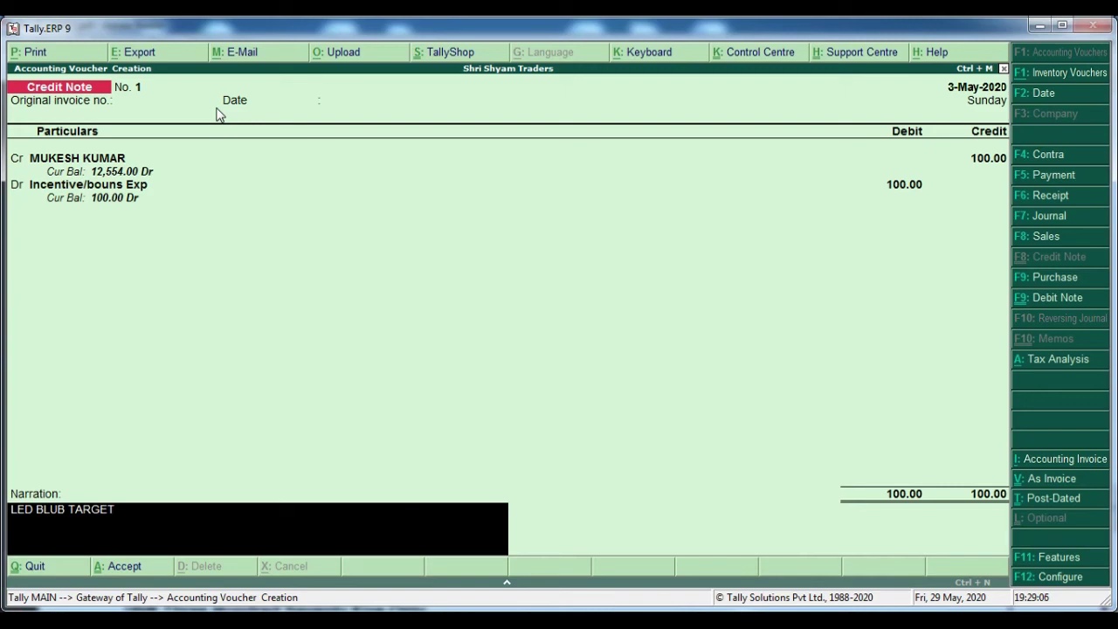
pyautogui.write(' ACCHIVEMENT')
pyautogui.press('Return')
pyautogui.press('Return')
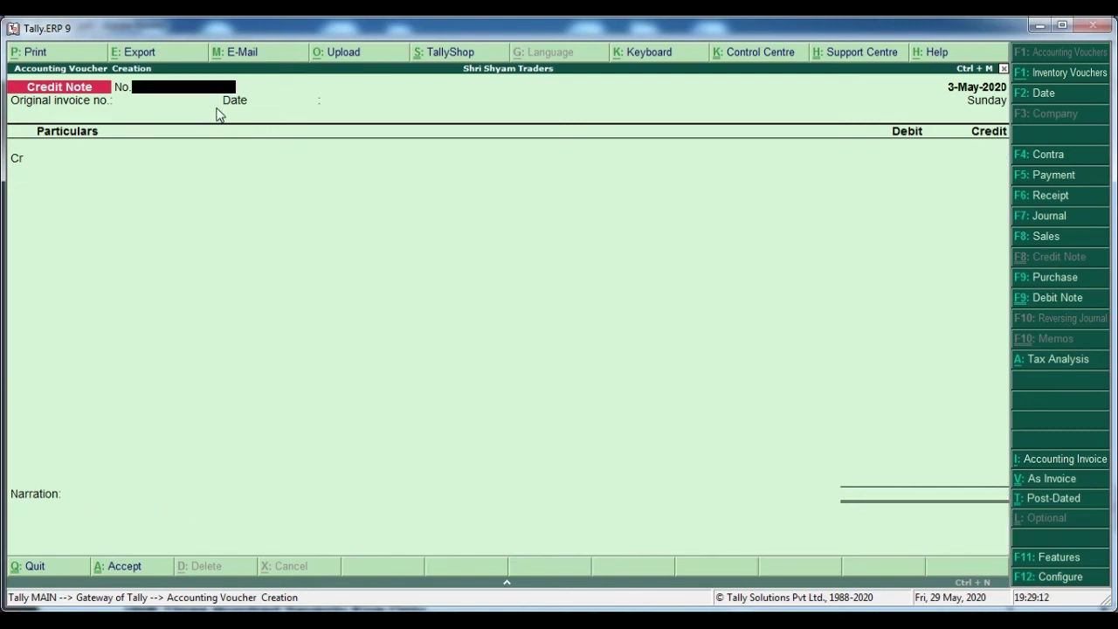